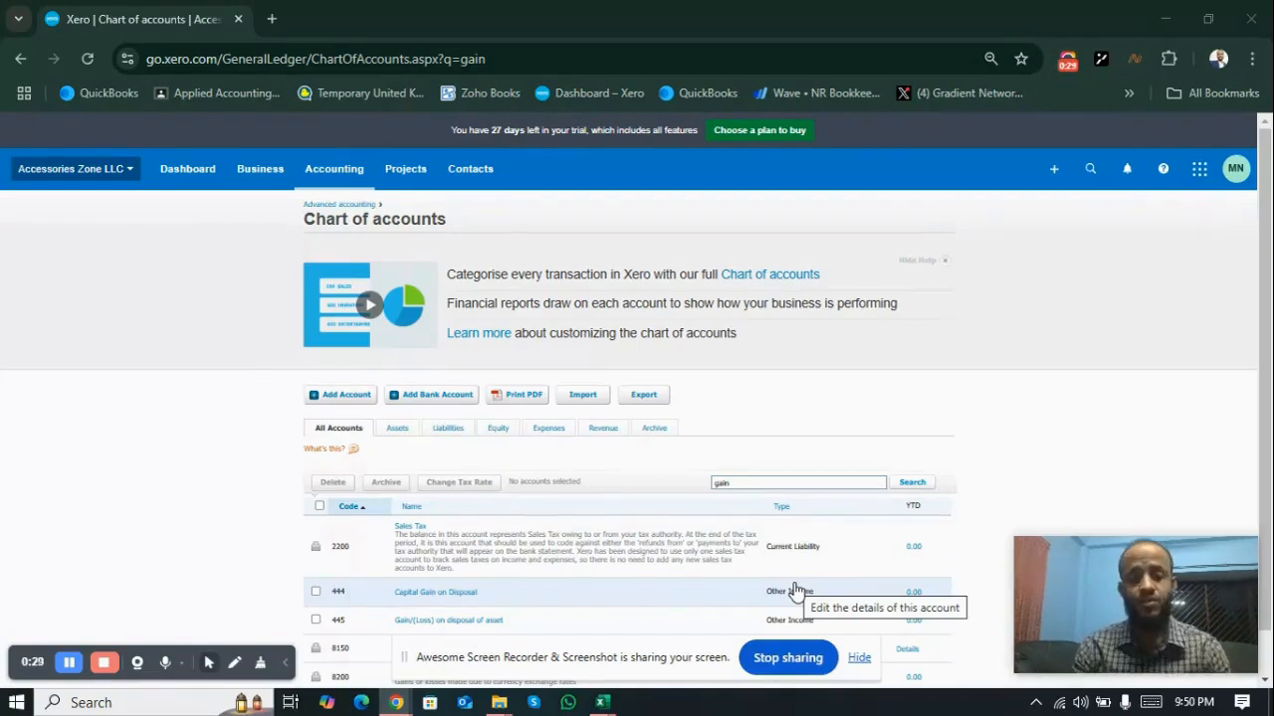
- Switch to the Fixed Assets Register_AVL workbook in Excel and review the first asset's code, sub class, description, floor and room columns
key("alt+Tab")
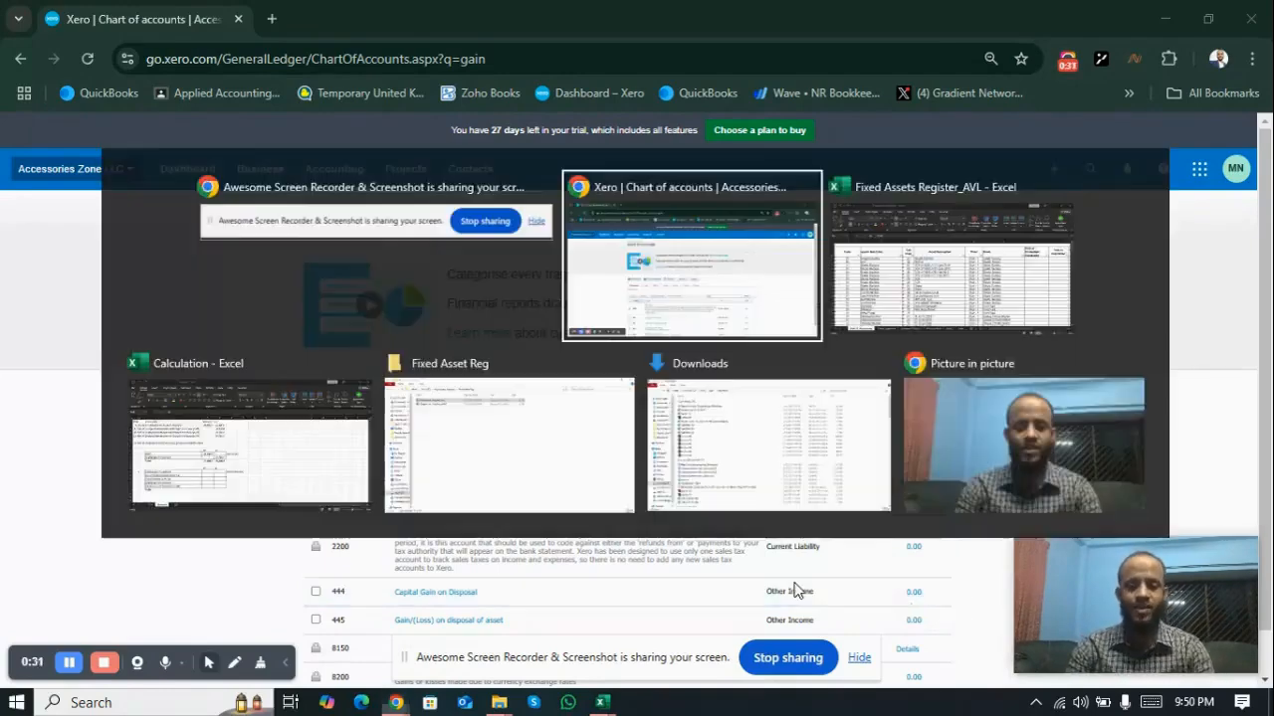
key("Tab")
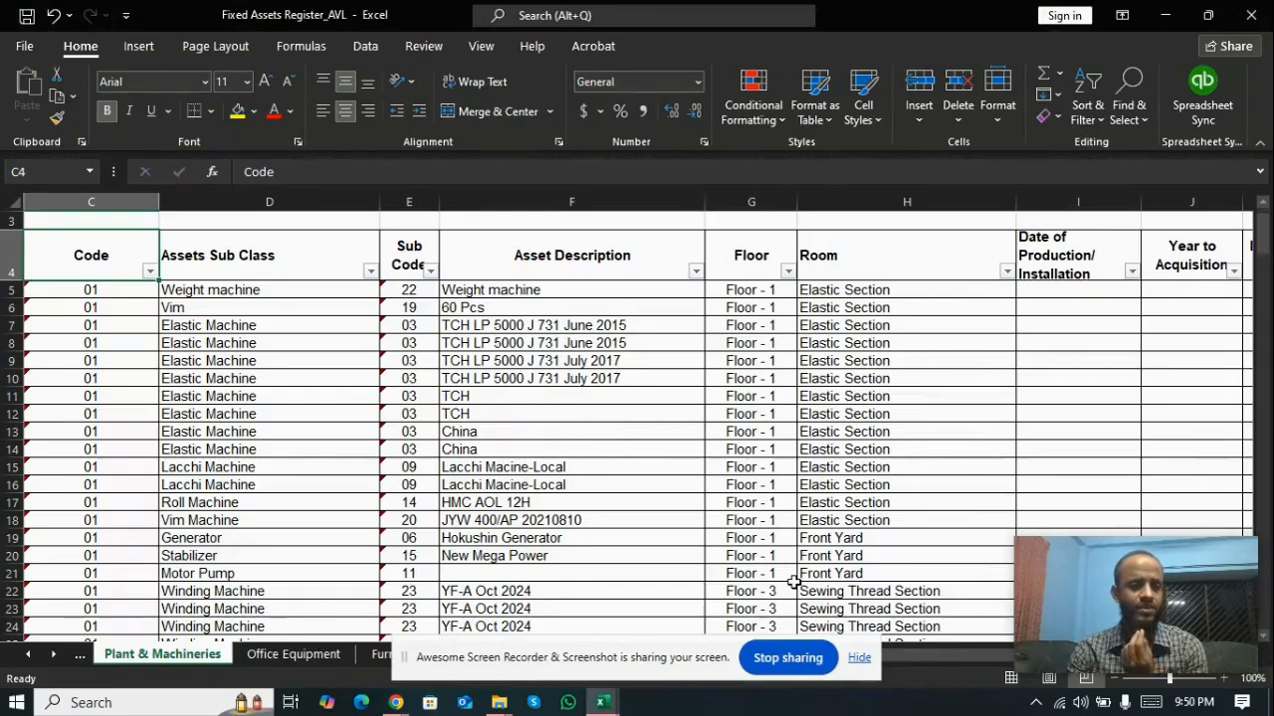
key("Down")
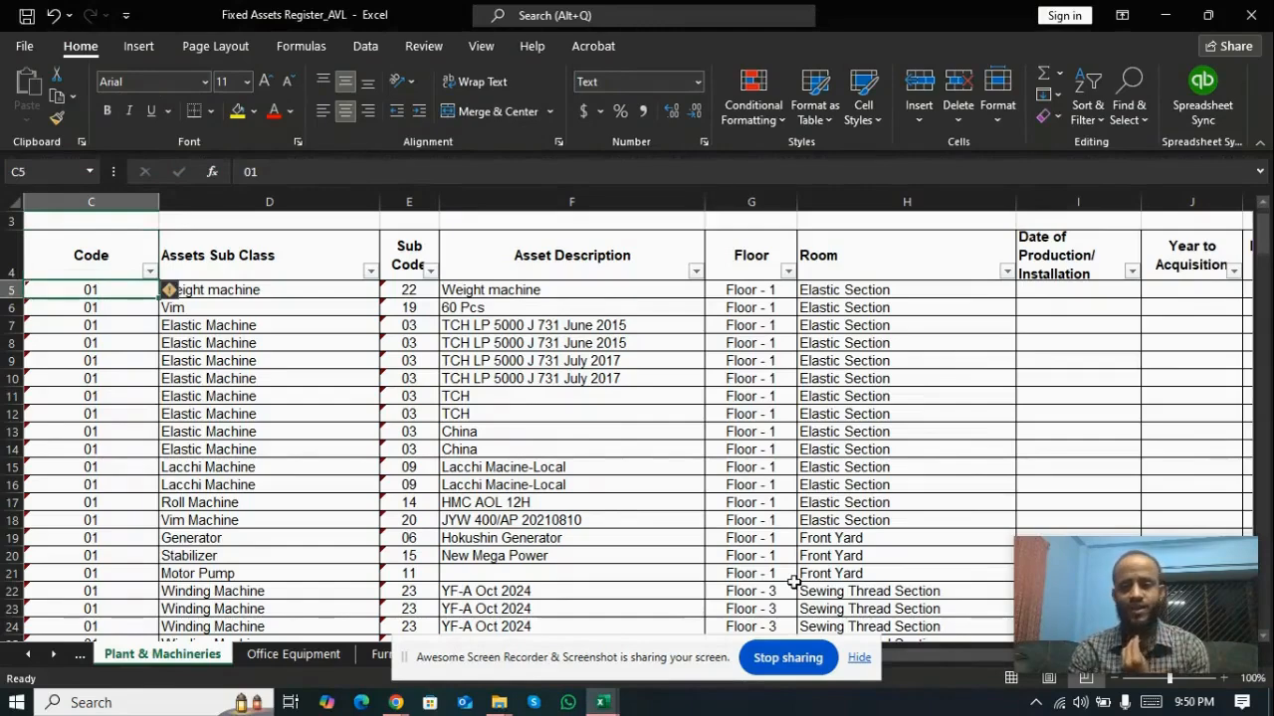
key("Right")
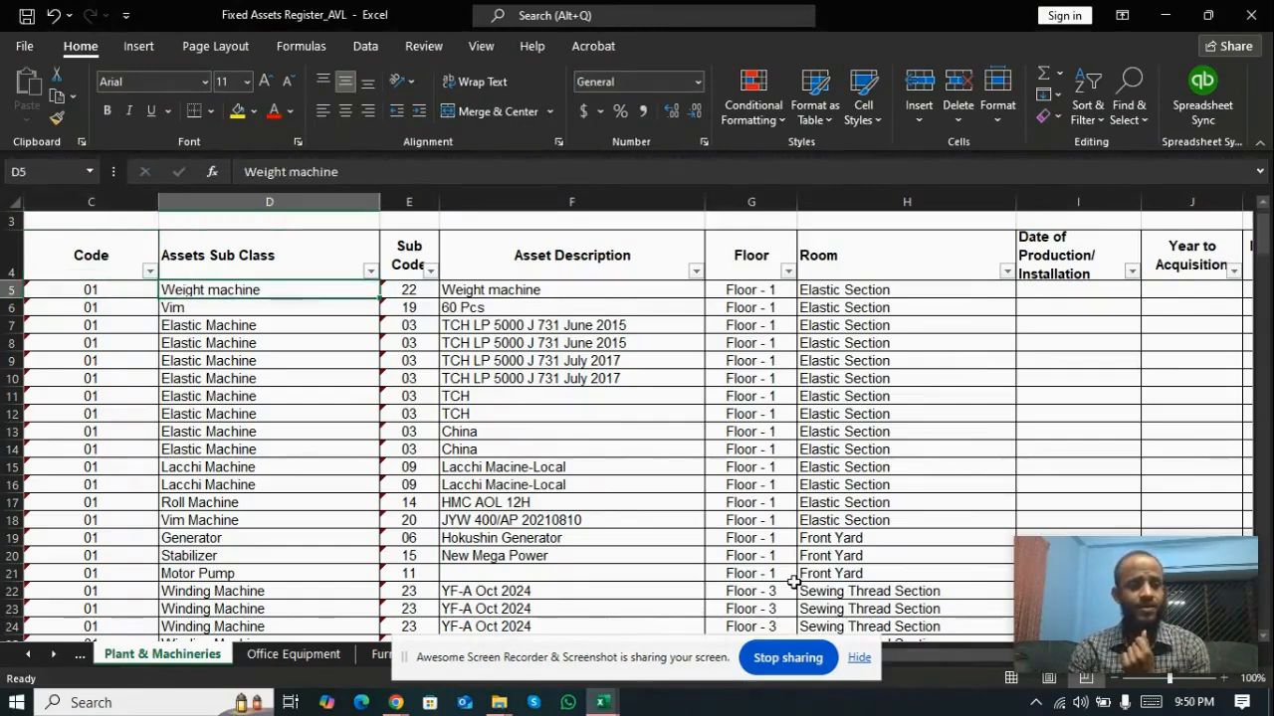
key("Right")
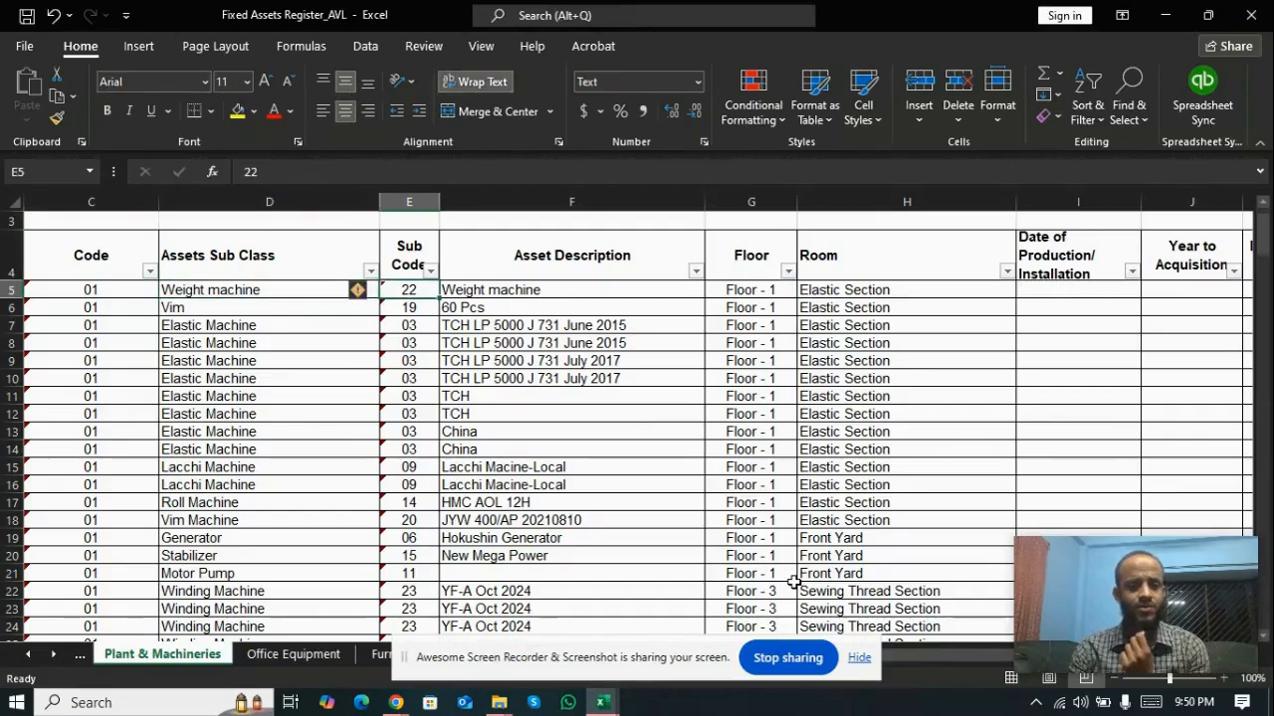
key("Right")
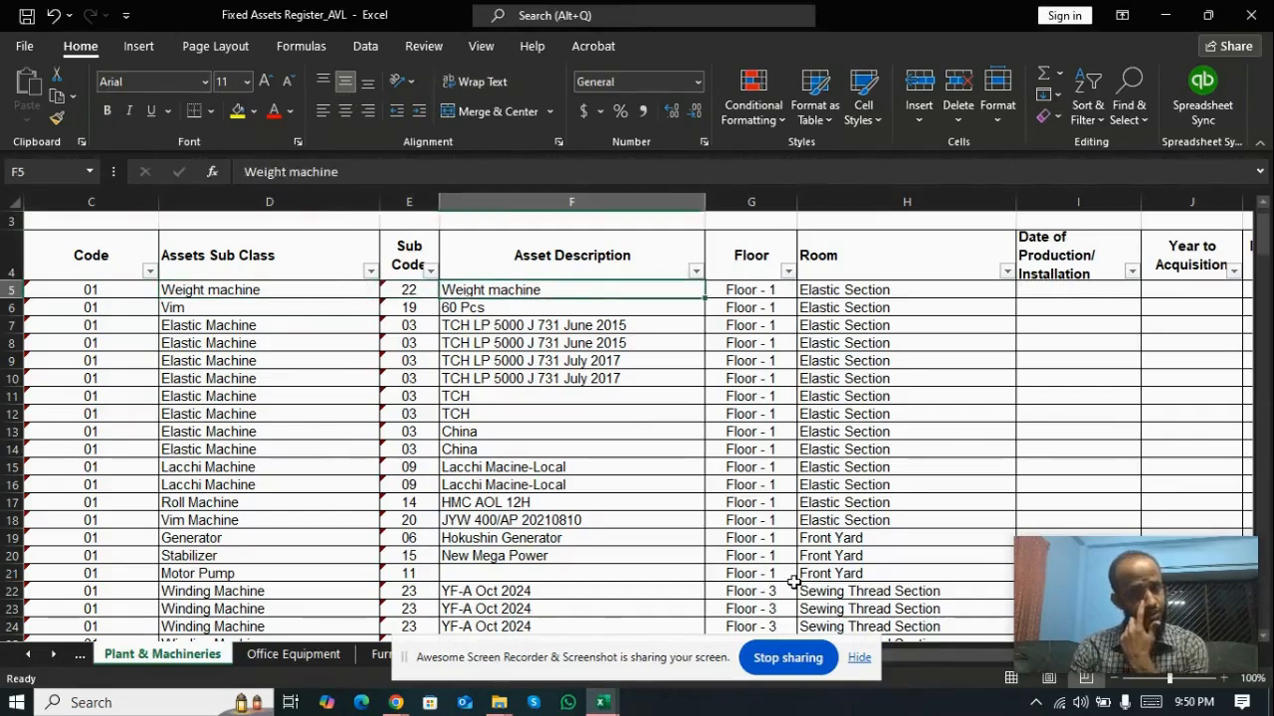
key("Right")
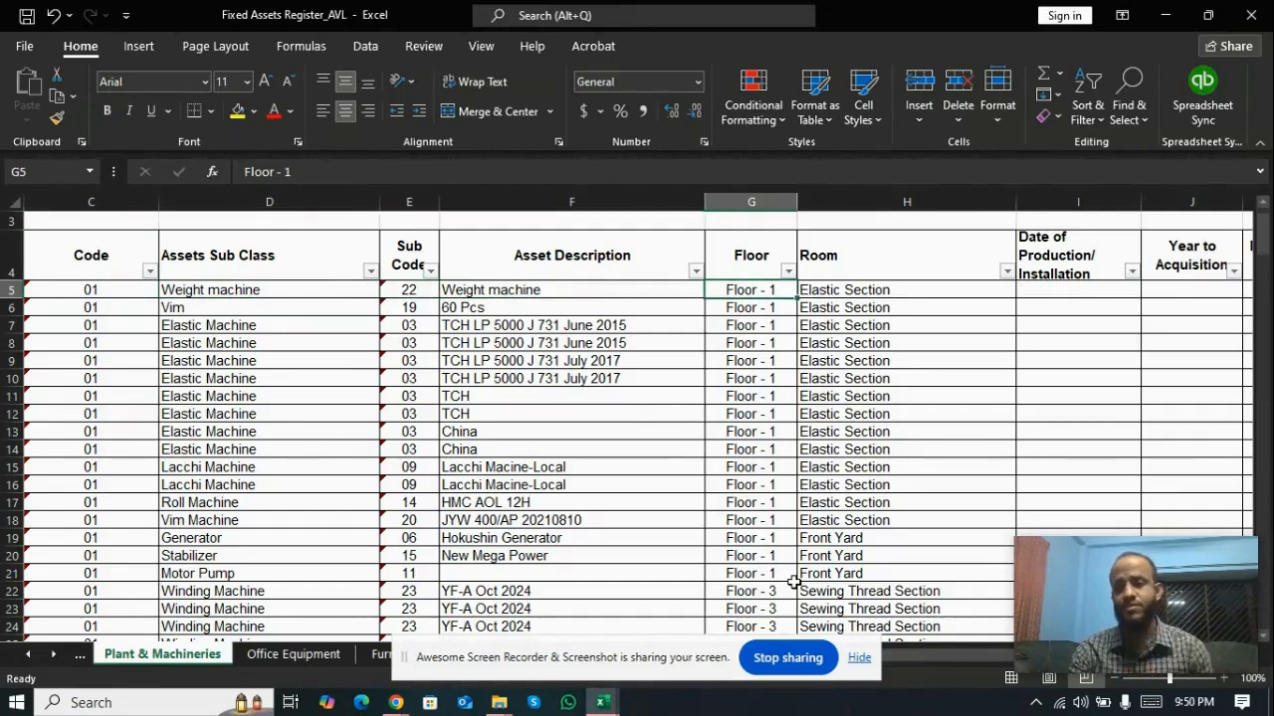
key("Right")
key("Right")
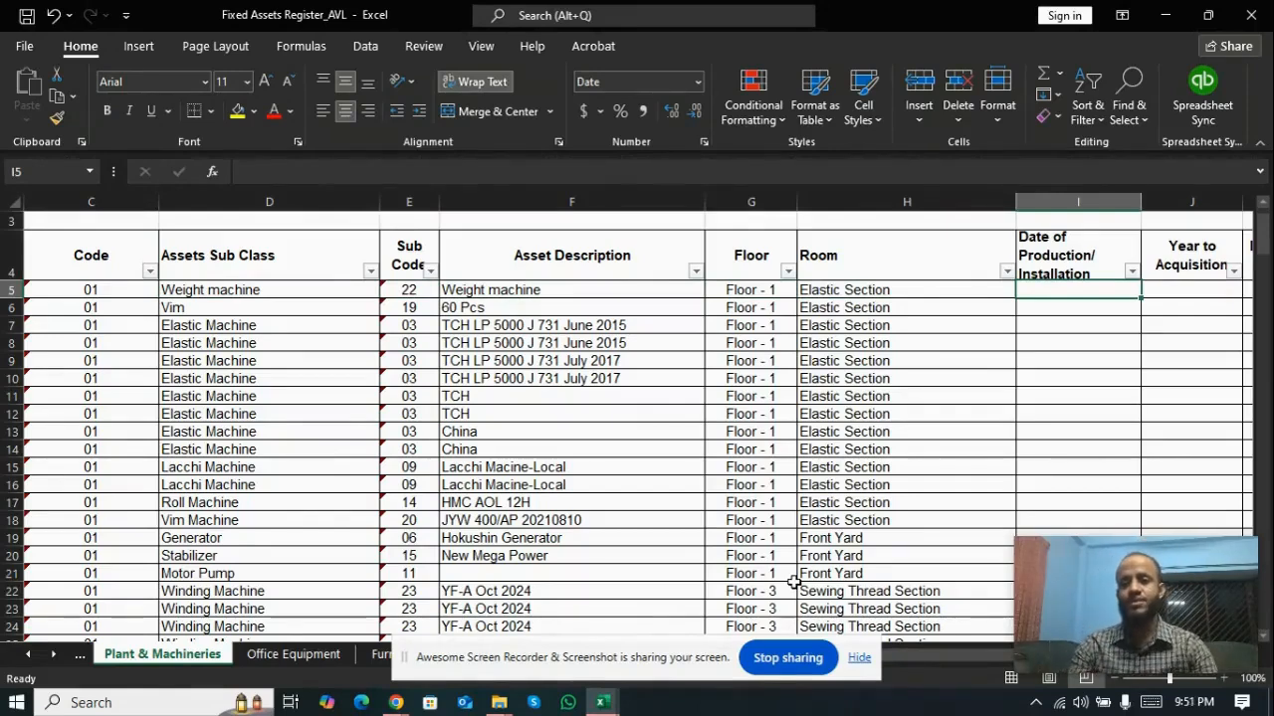
- Examine the register's acquisition year, invoice price, depreciation rate, accumulated depreciation and WDV columns for the first asset
key("Right")
key("Right")
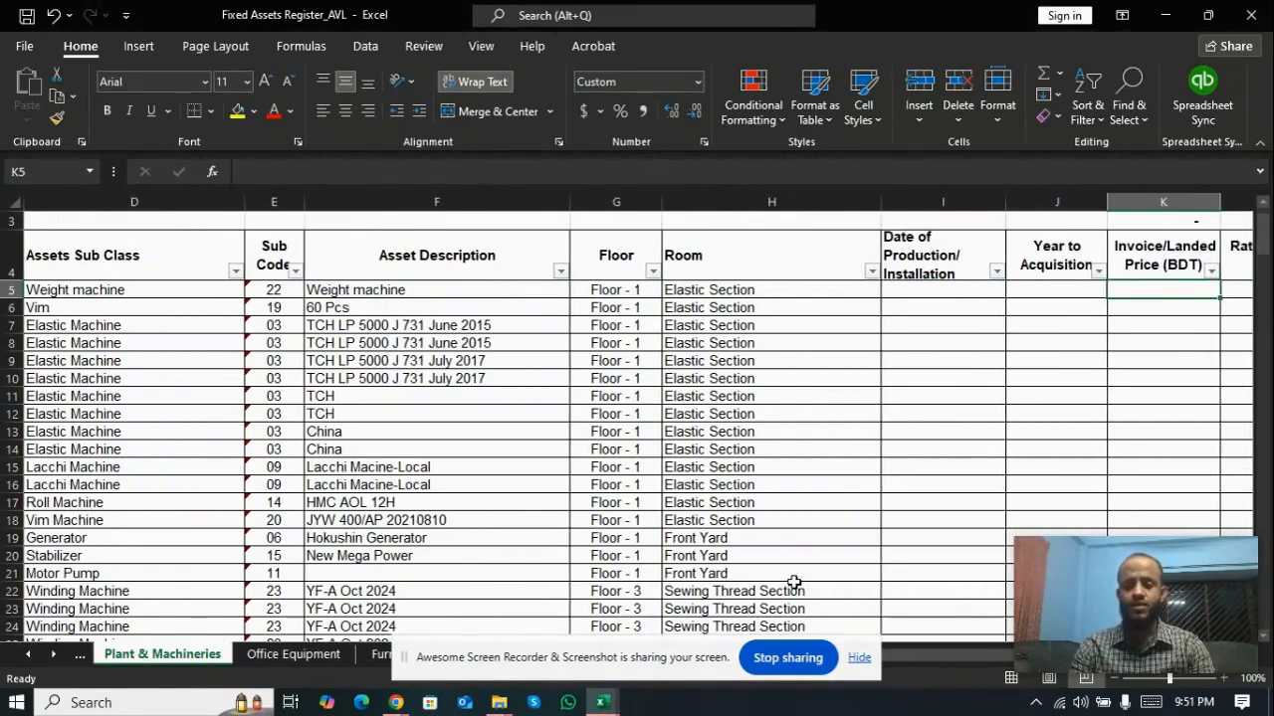
key("Right")
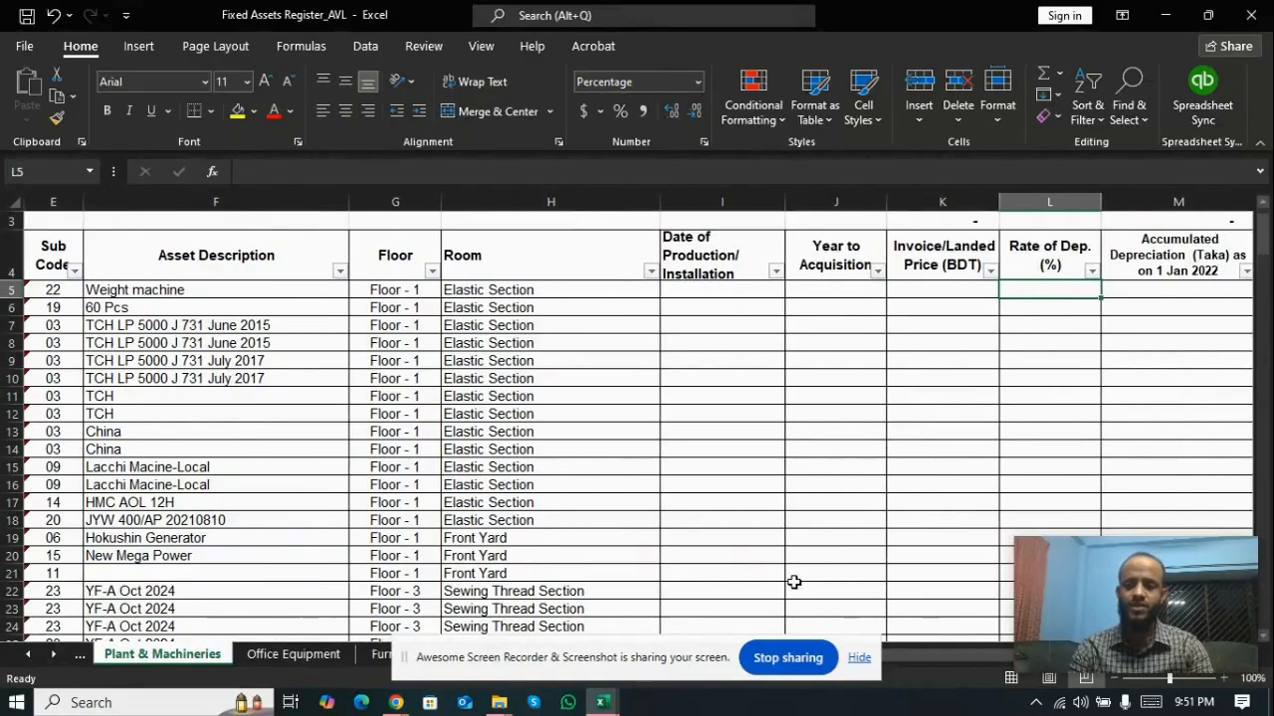
key("Right")
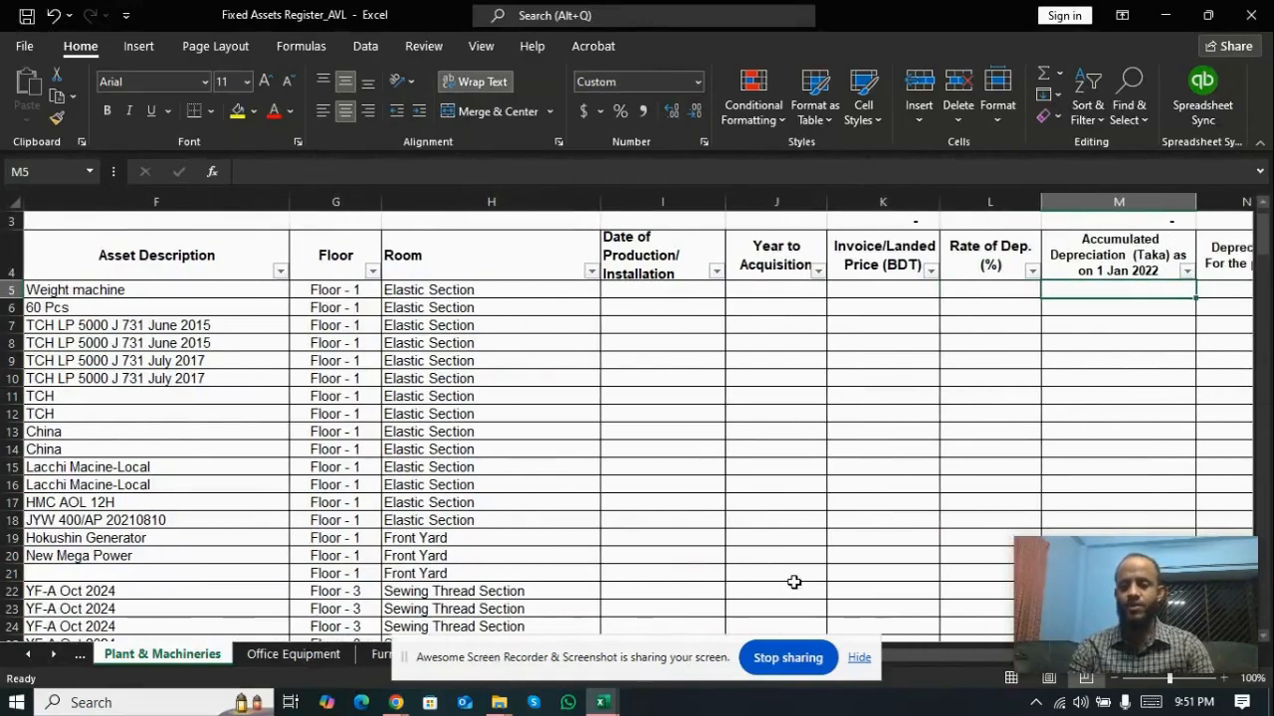
key("Right")
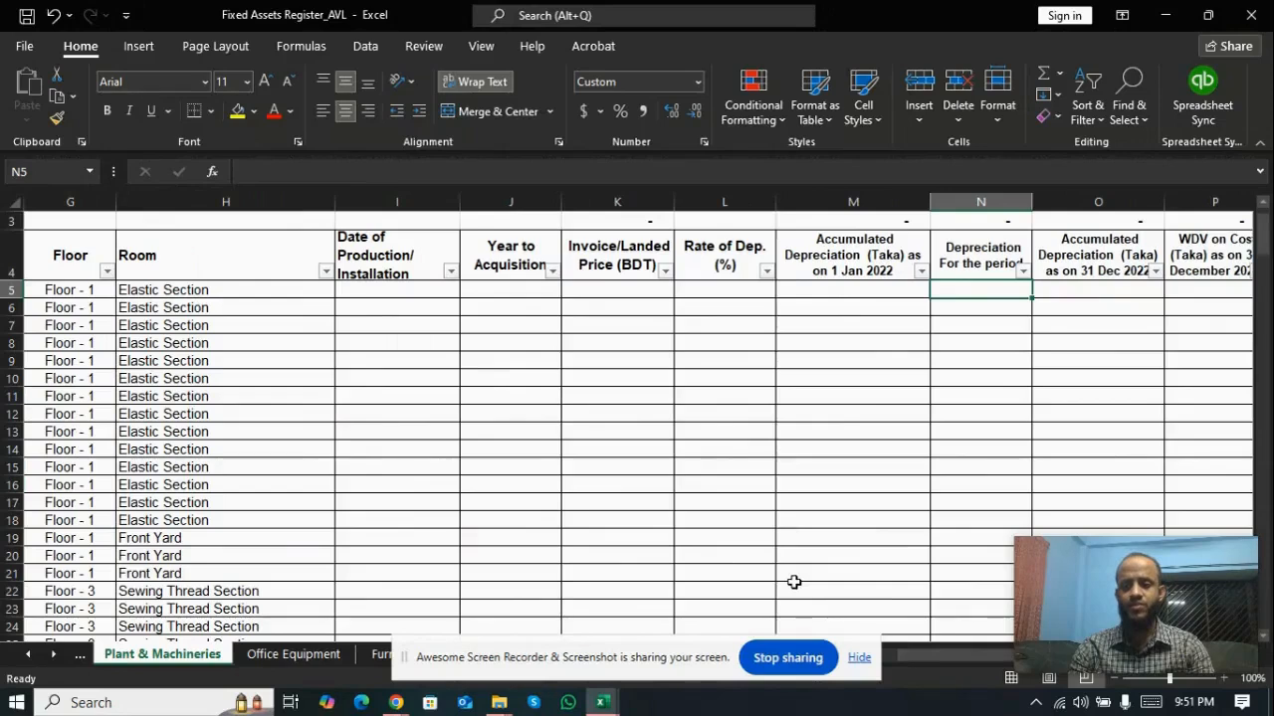
key("Right")
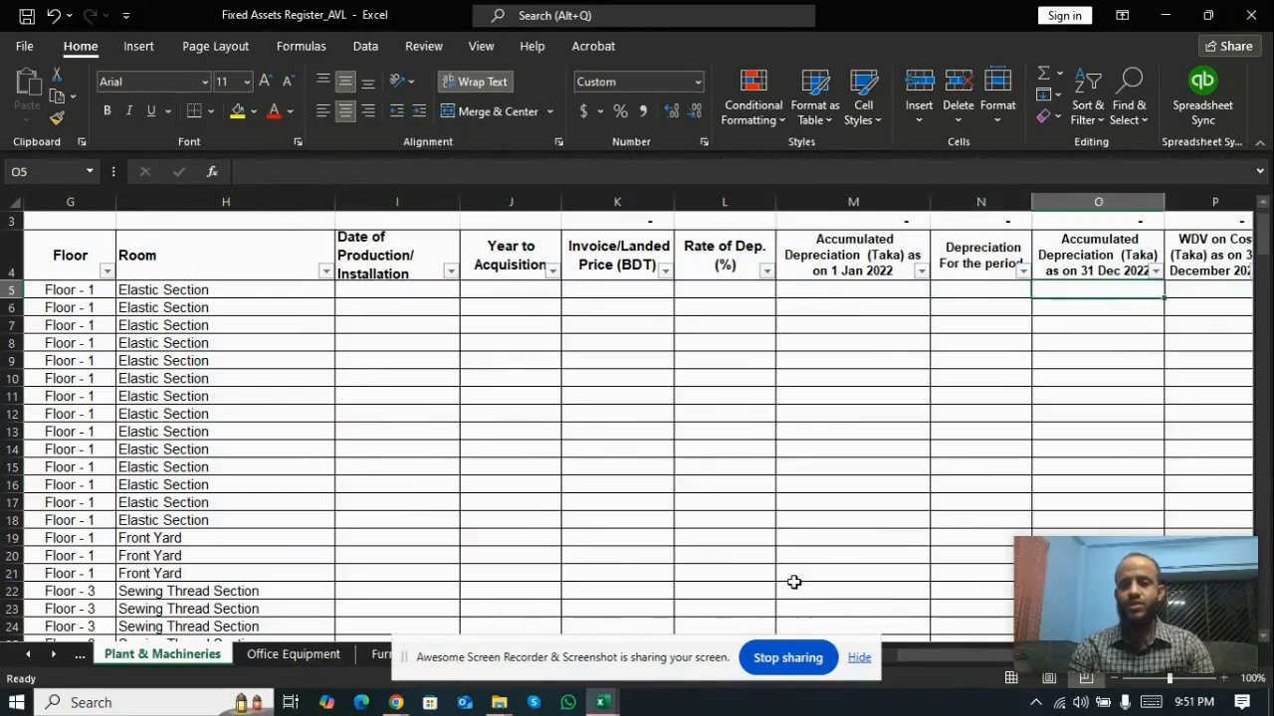
key("Right")
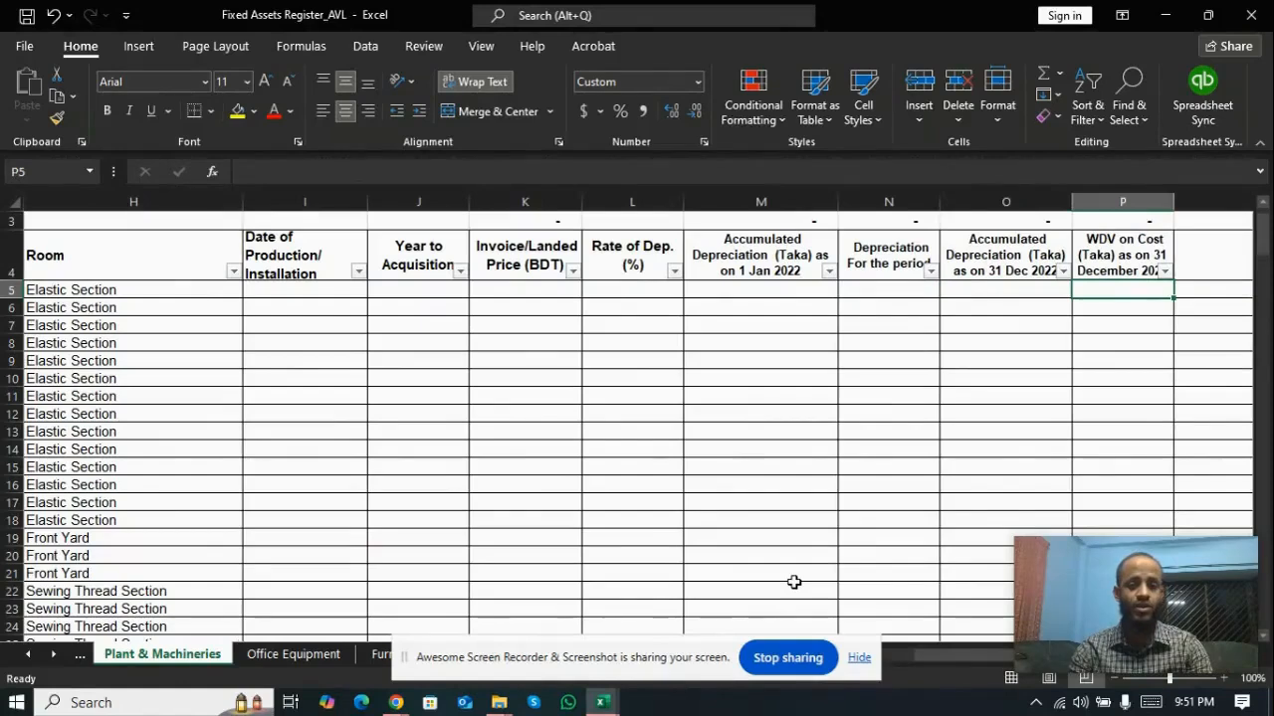
key("Left")
key("Left")
key("Left")
key("Left")
key("Left")
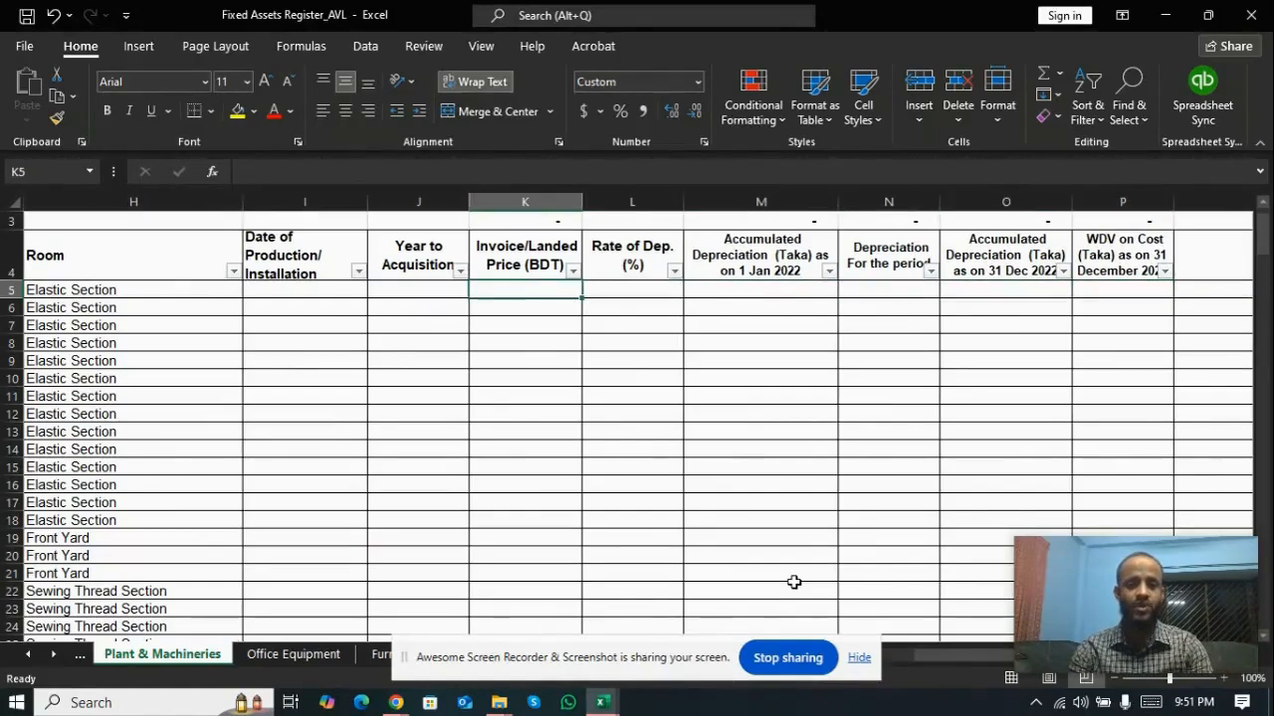
key("Right")
key("Right")
key("Right")
key("Right")
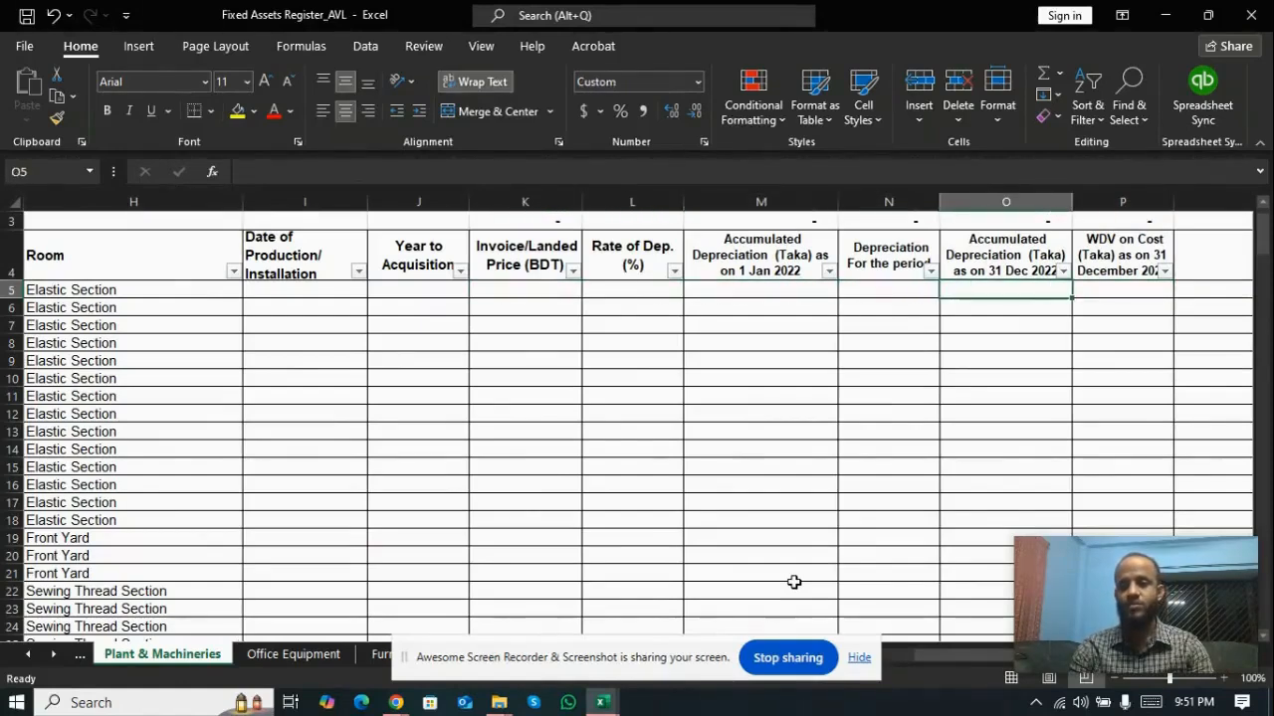
key("Right")
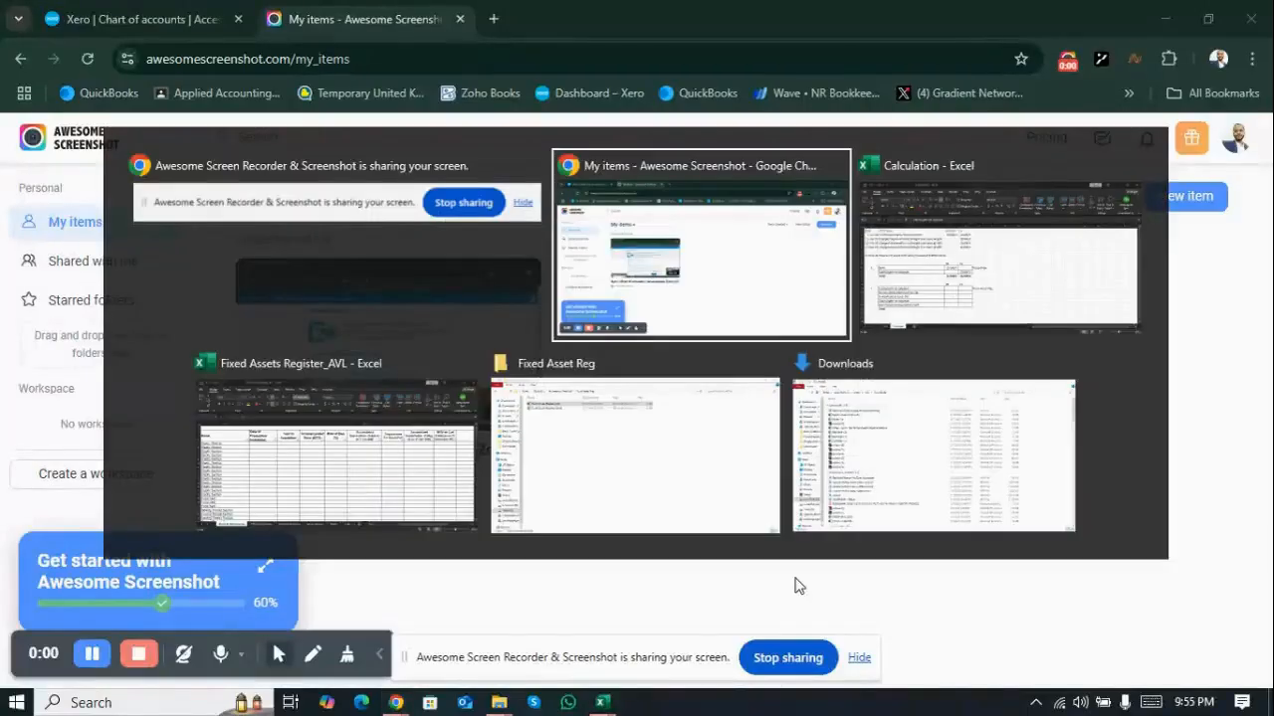
- Switch to the Calculation workbook and review the date, particulars and amount of the car purchase on the Example sheet
key("alt+Tab")
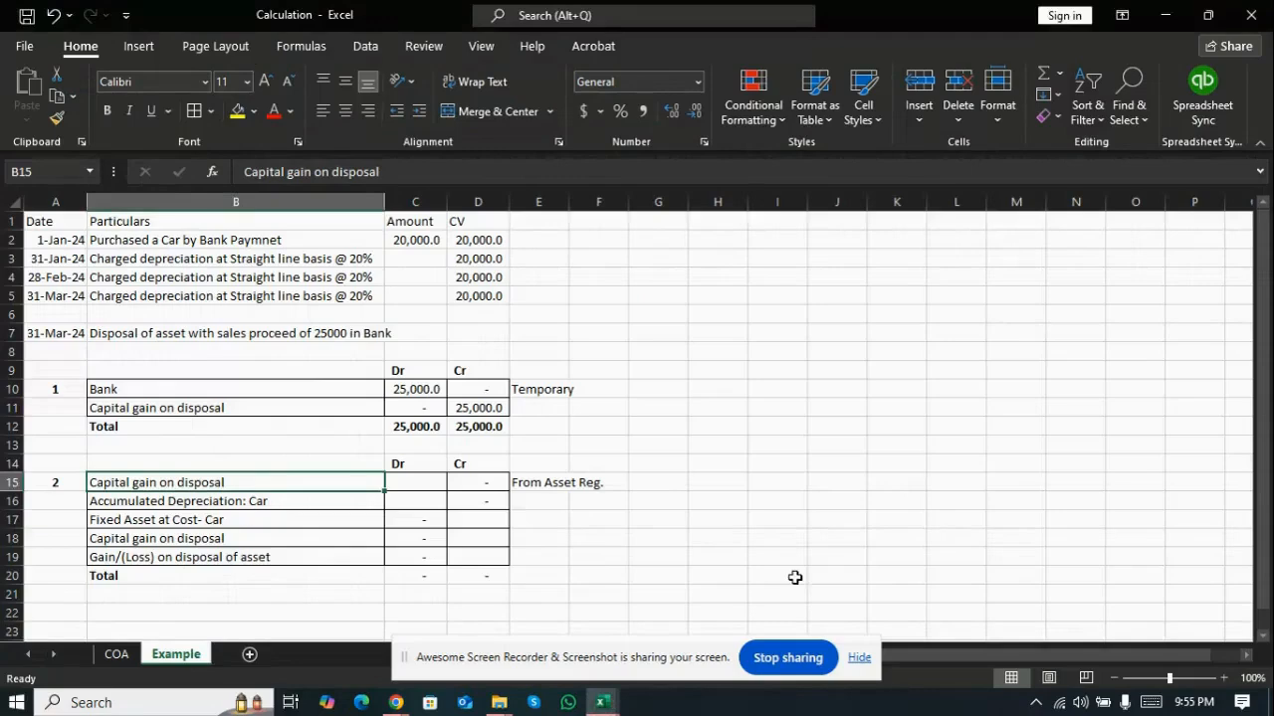
key("Left")
key("Up")
key("Up")
key("Up")
key("Up")
key("Up")
key("Up")
key("Up")
key("Up")
key("Up")
key("Up")
key("Up")
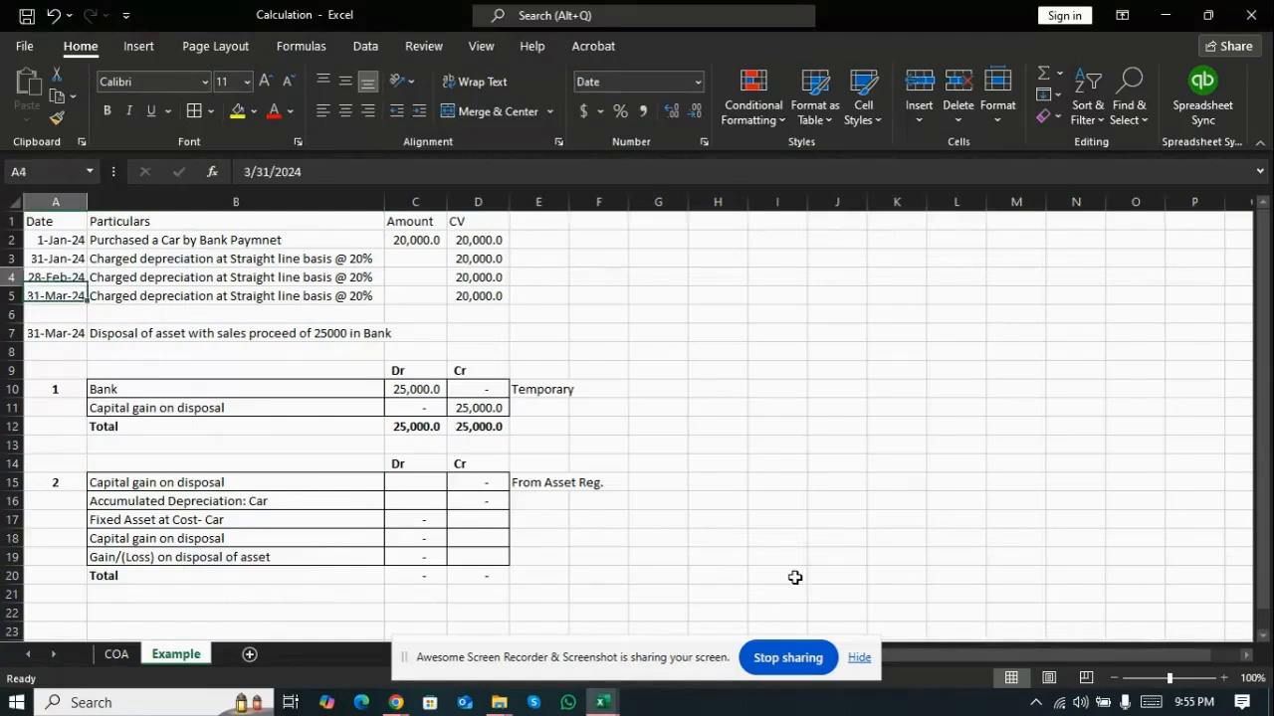
key("Up")
key("Up")
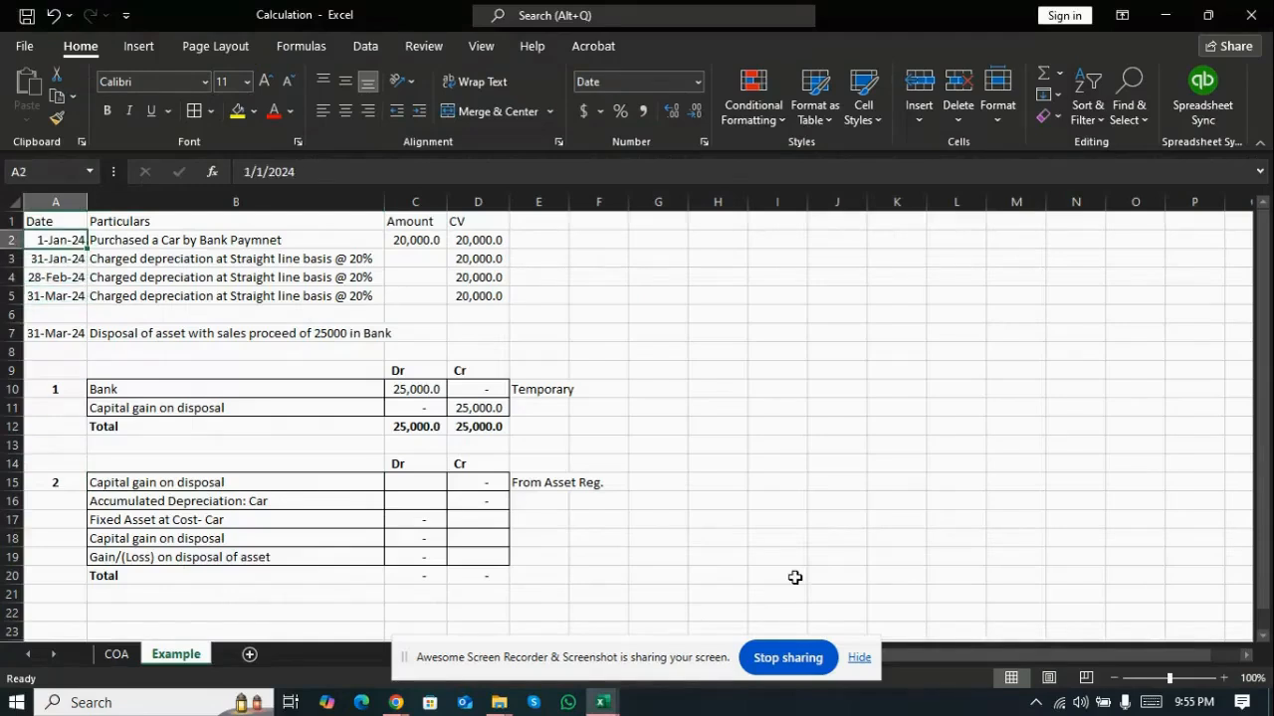
key("Right")
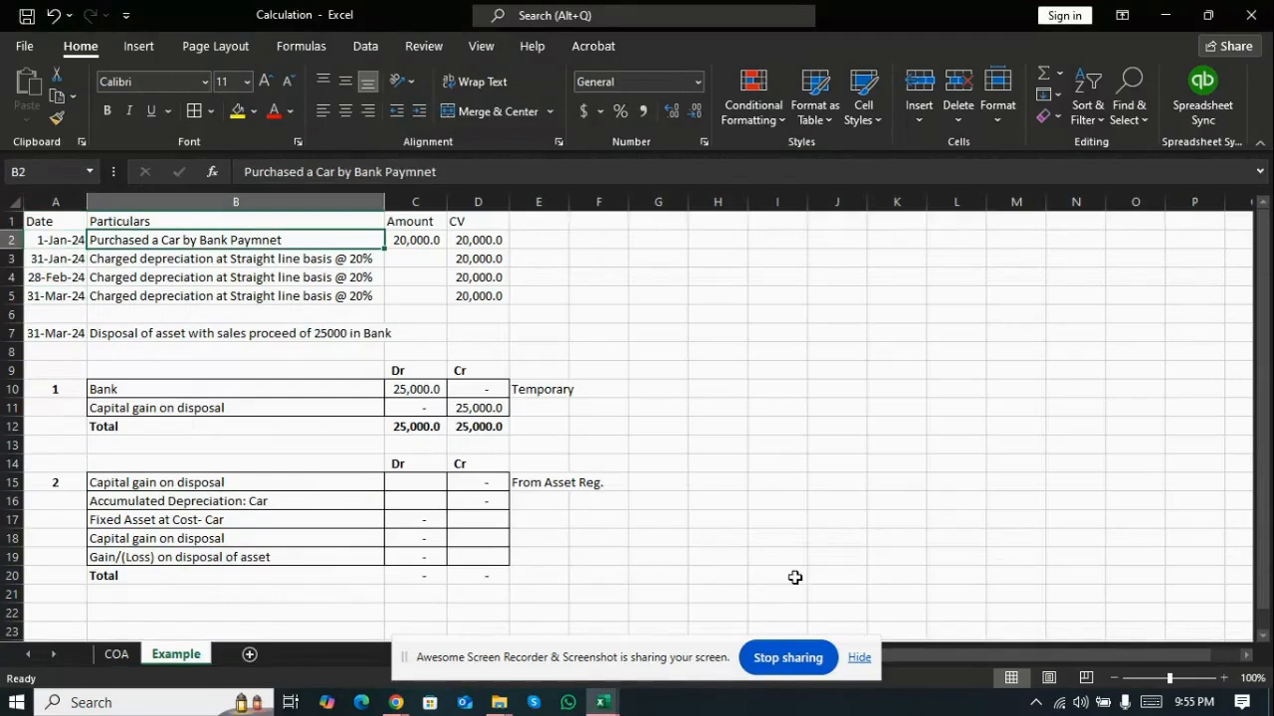
key("Right")
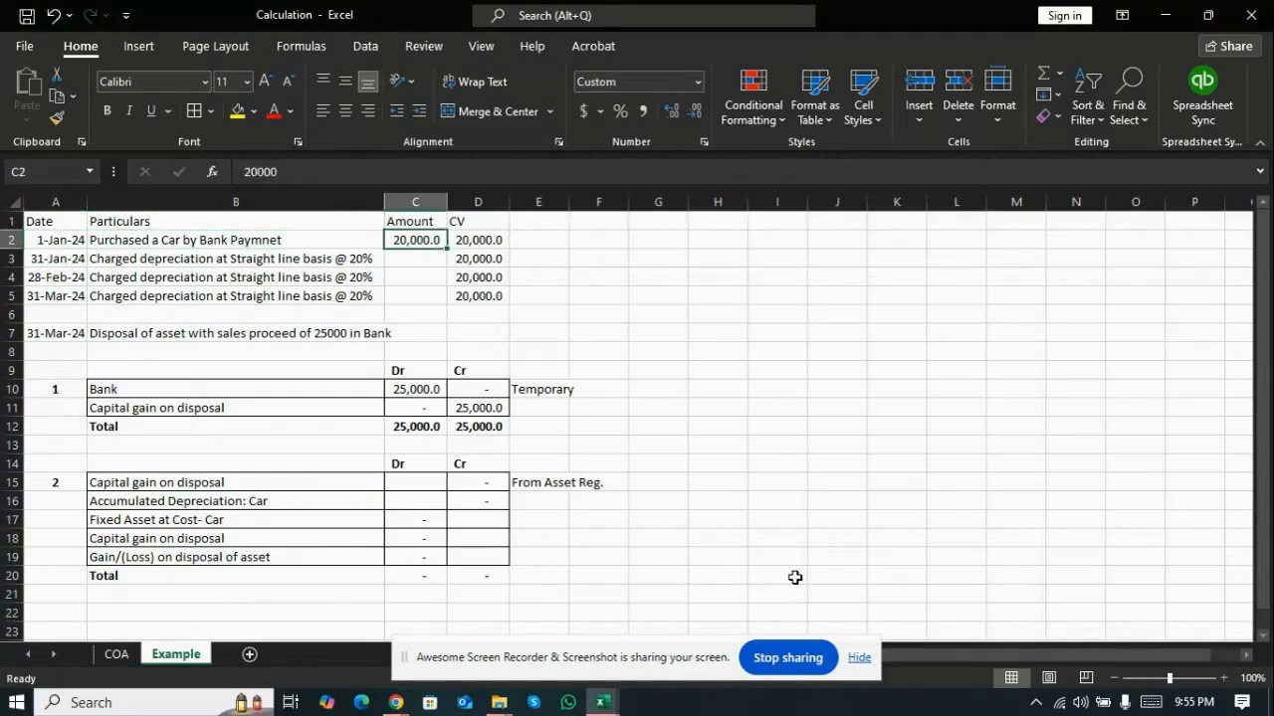
- Review the monthly straight-line depreciation entries and the asset disposal entry below the car purchase
key("Down")
key("Left")
key("Left")
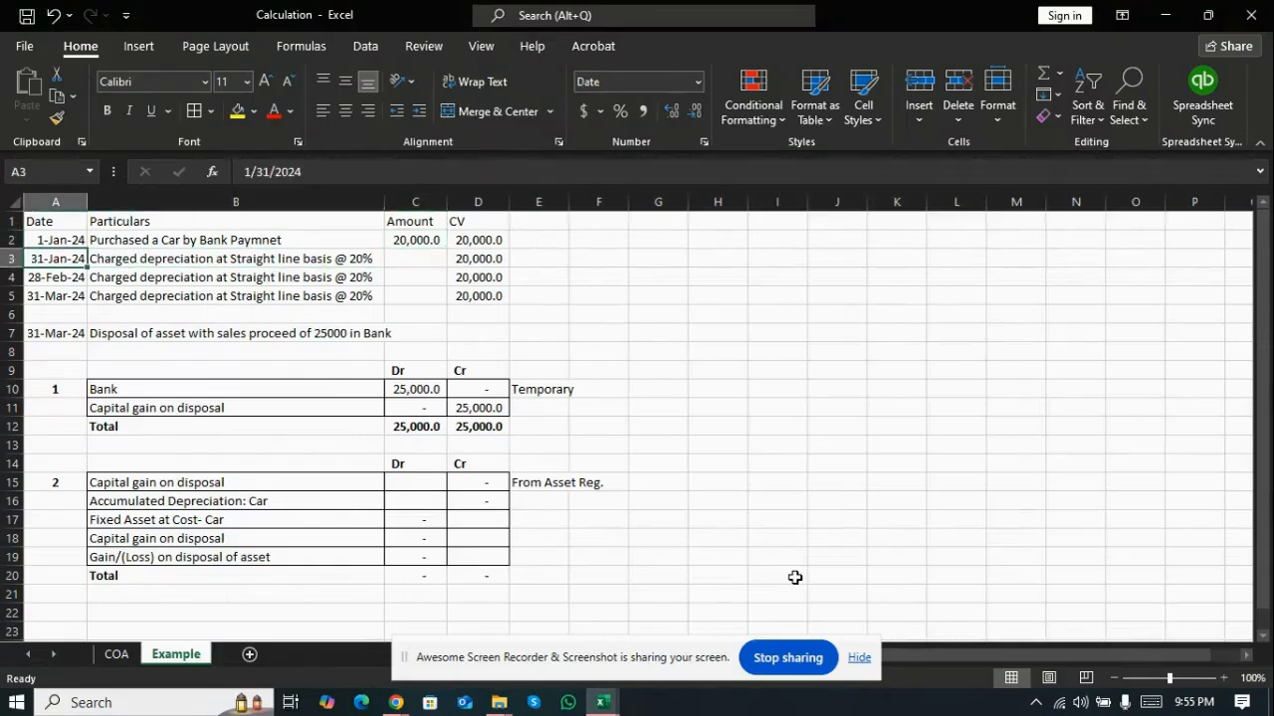
key("Down")
key("Down")
key("Right")
key("Right")
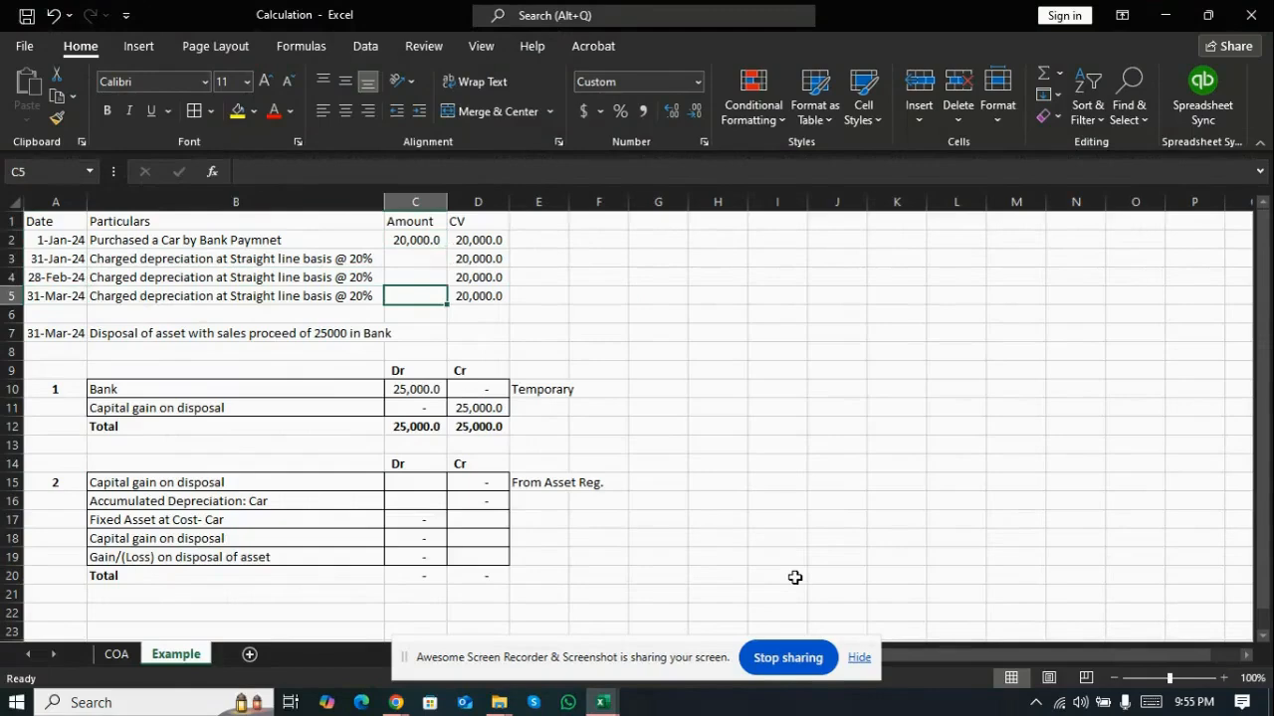
key("Right")
key("Down")
key("Down")
key("Left")
key("Left")
key("Left")
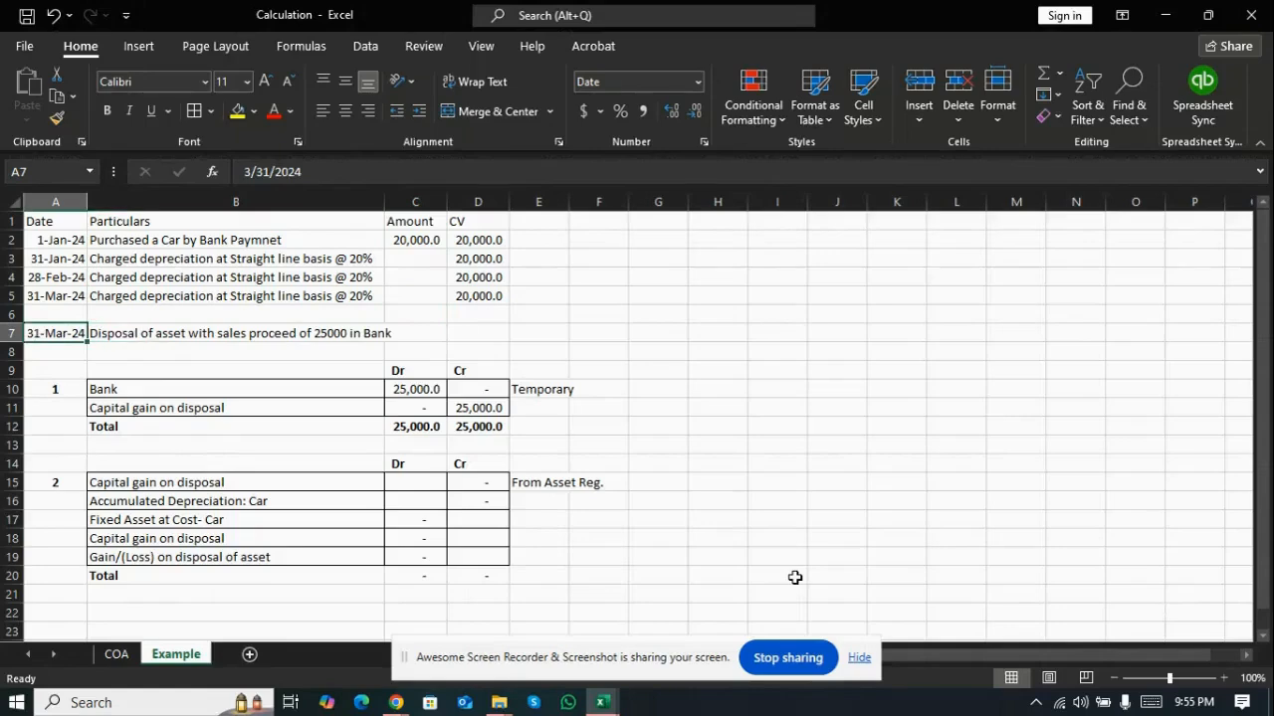
key("Right")
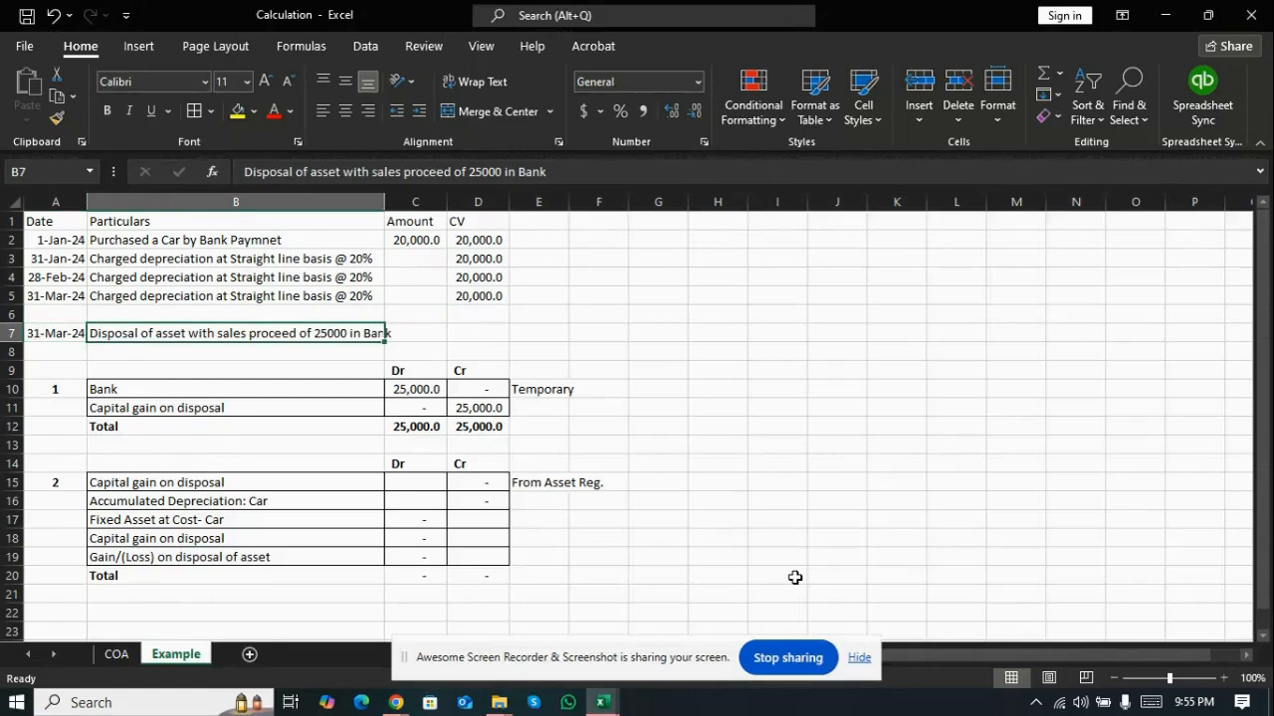
- Open the COA sheet and review the code, type and purpose of the Fixed Asset at Cost- Car account
key("ctrl+Page_Up")
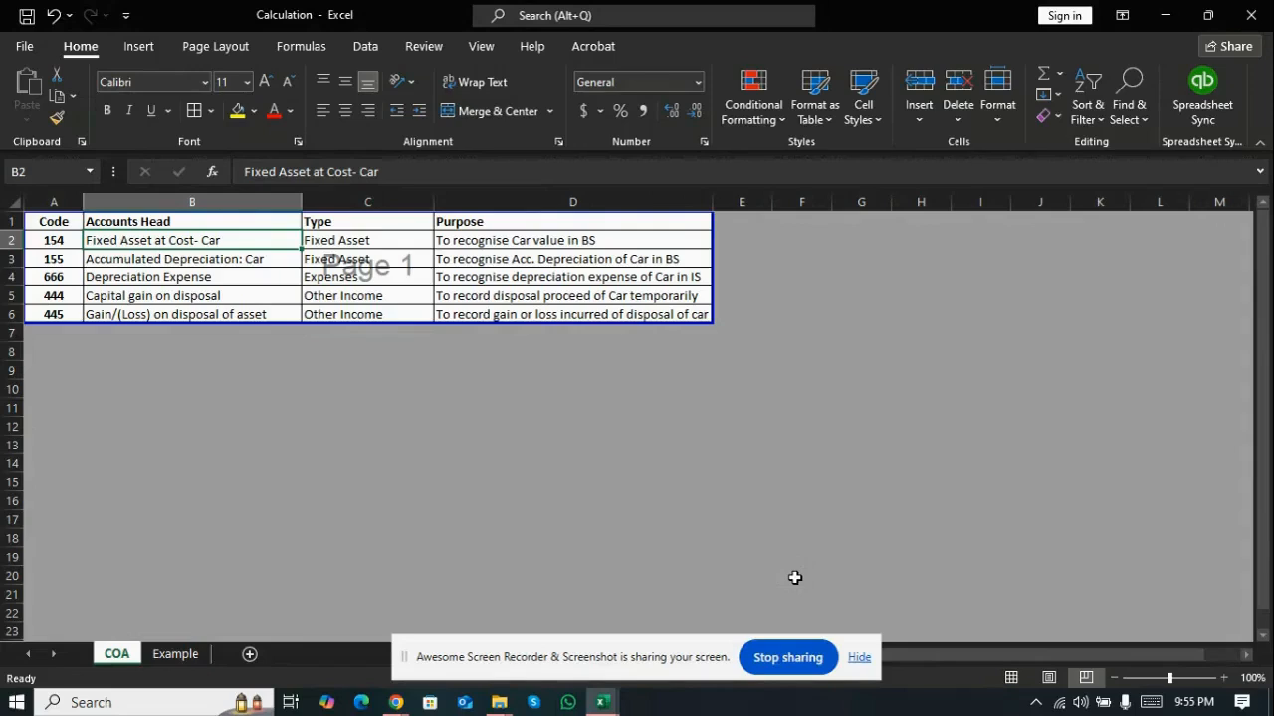
key("Left")
key("Right")
key("Right")
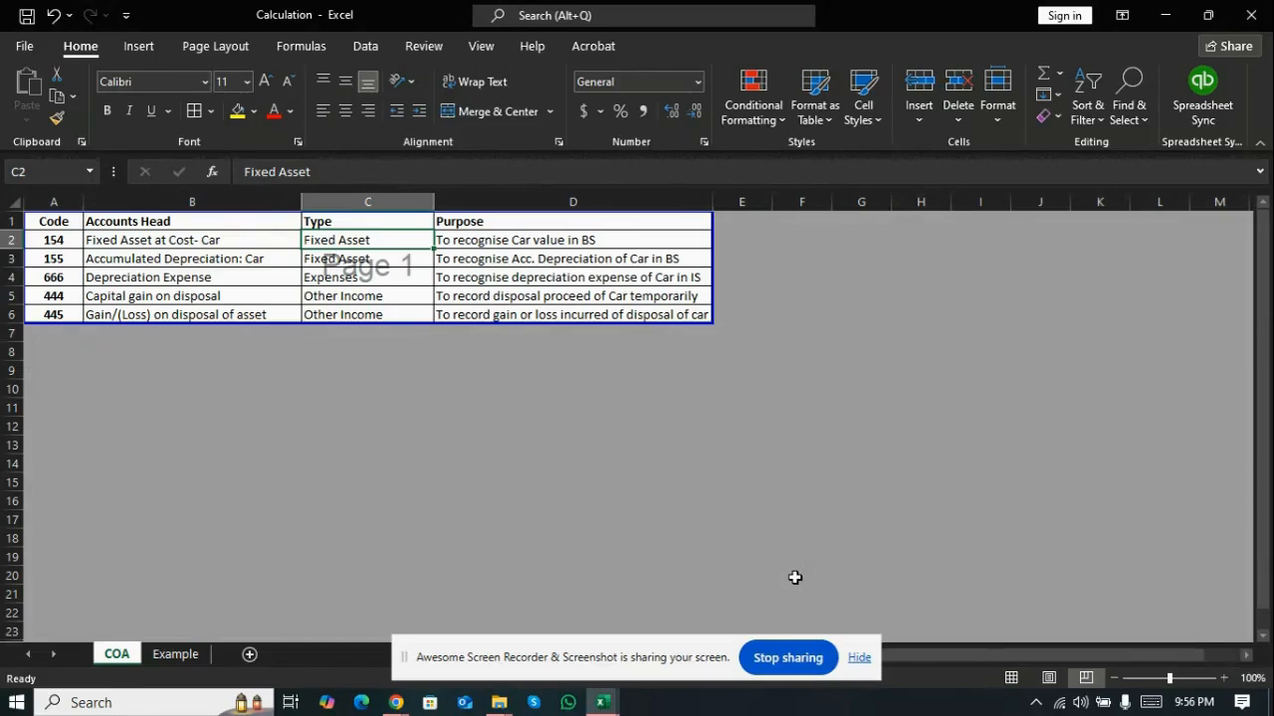
key("Left")
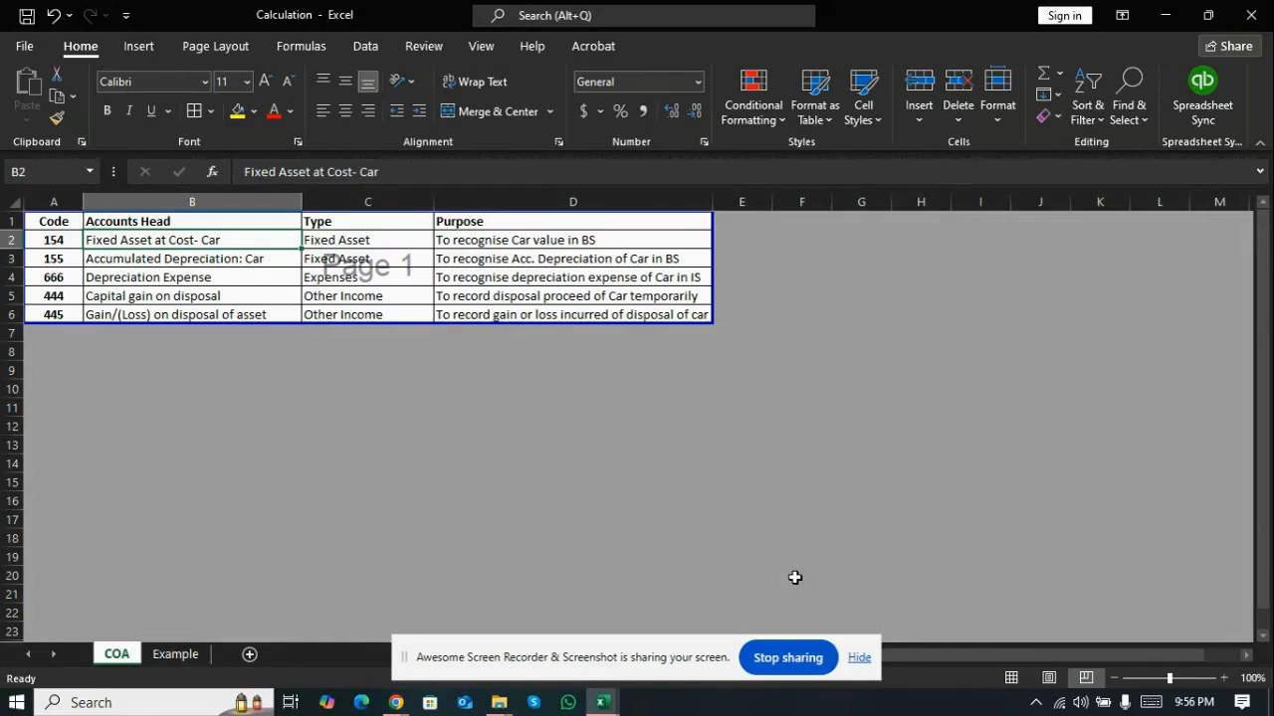
key("Right")
key("Right")
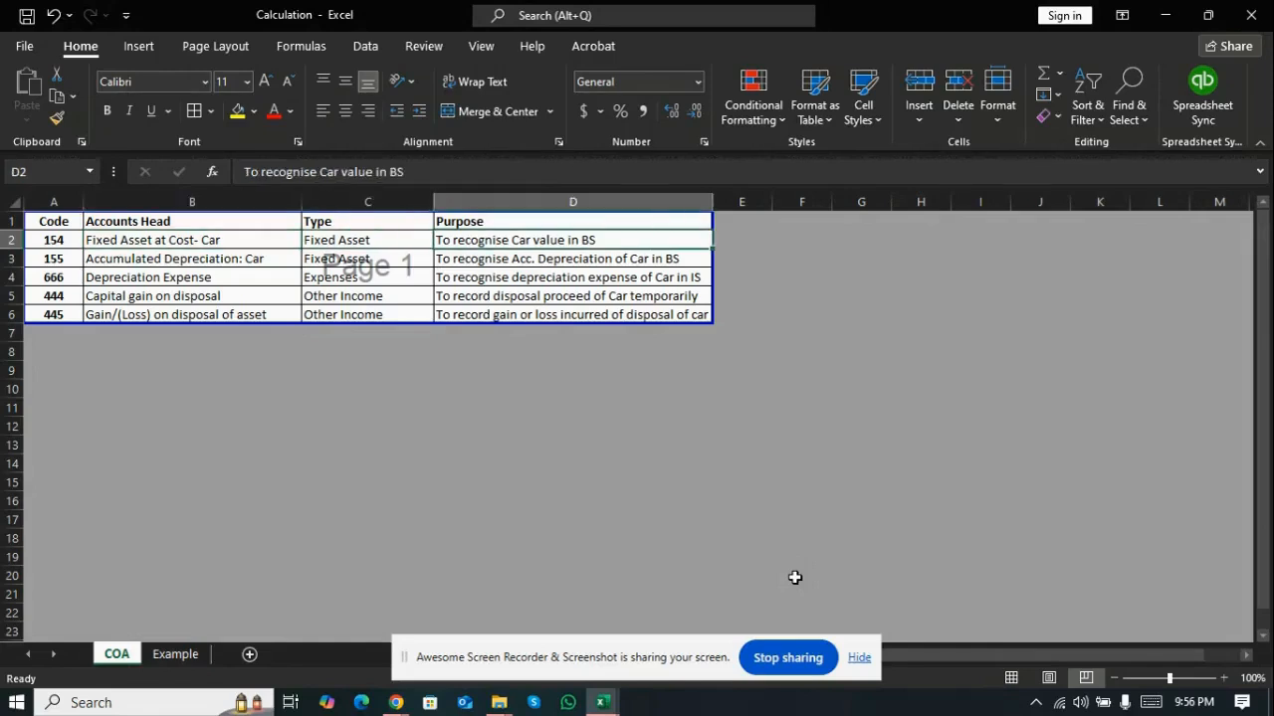
- Review the type and purpose of the Accumulated Depreciation: Car account alongside the fixed asset cost account
key("Down")
key("Left")
key("Left")
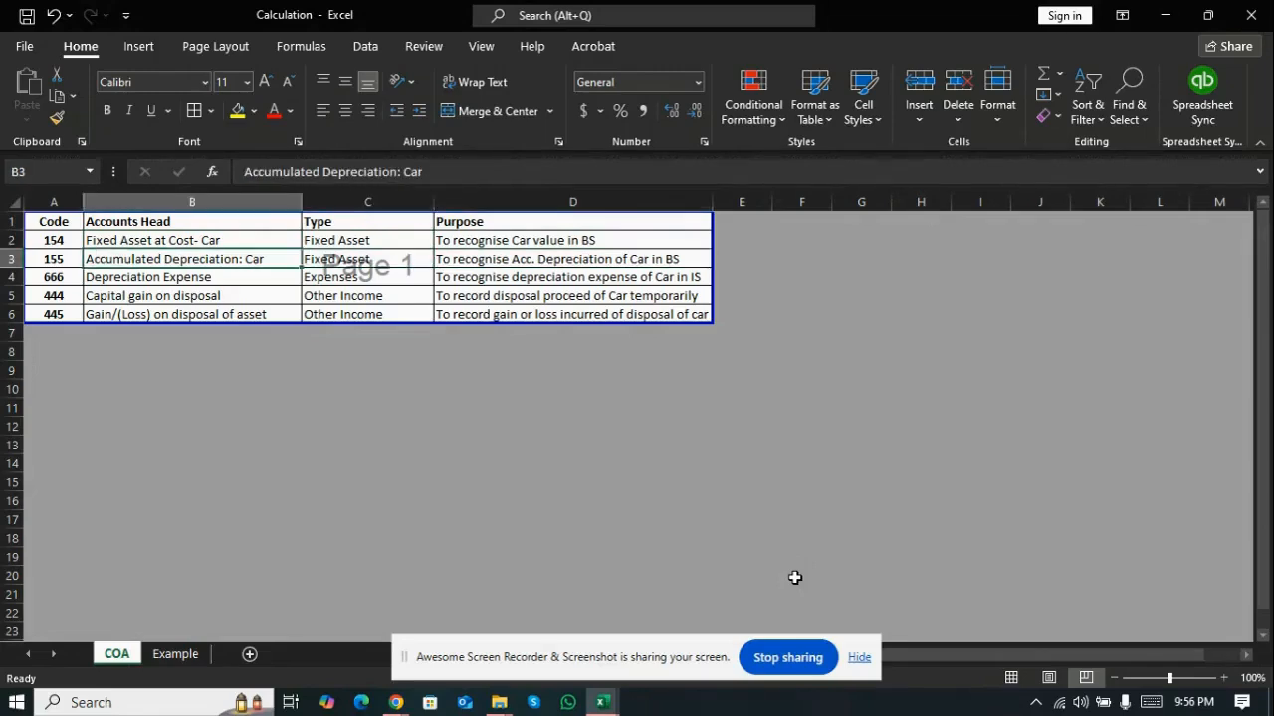
key("Right")
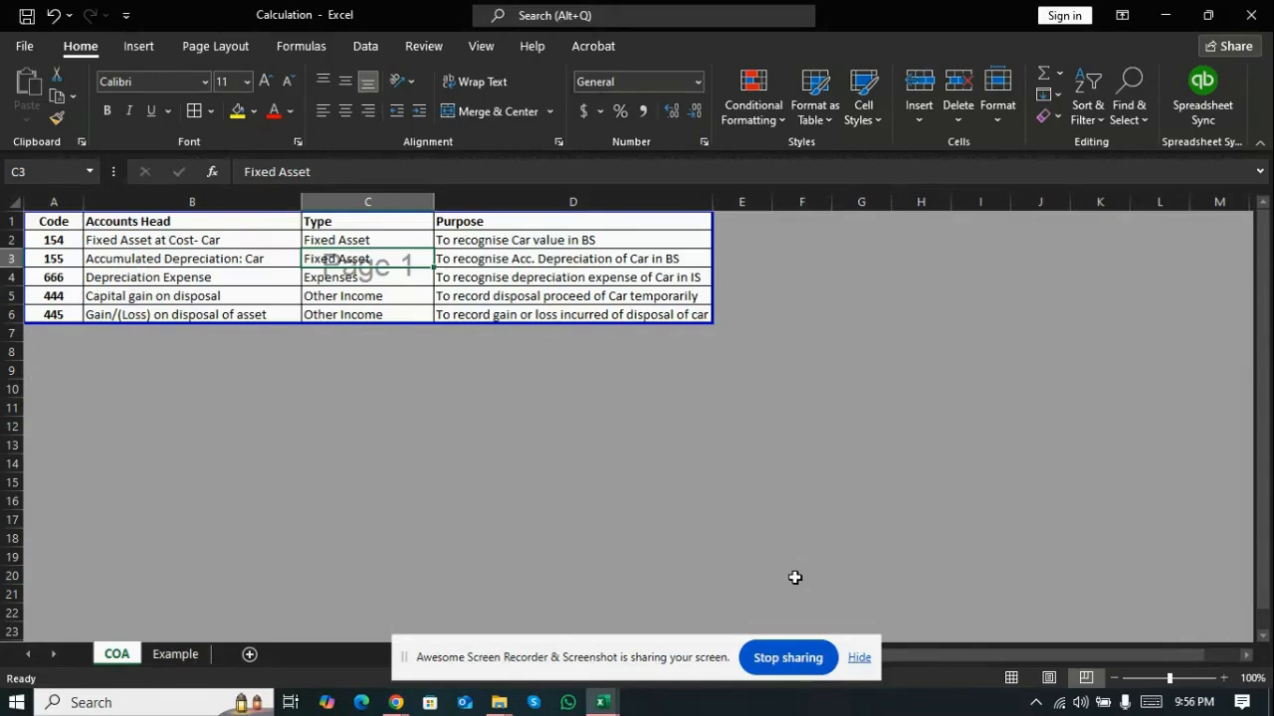
key("Right")
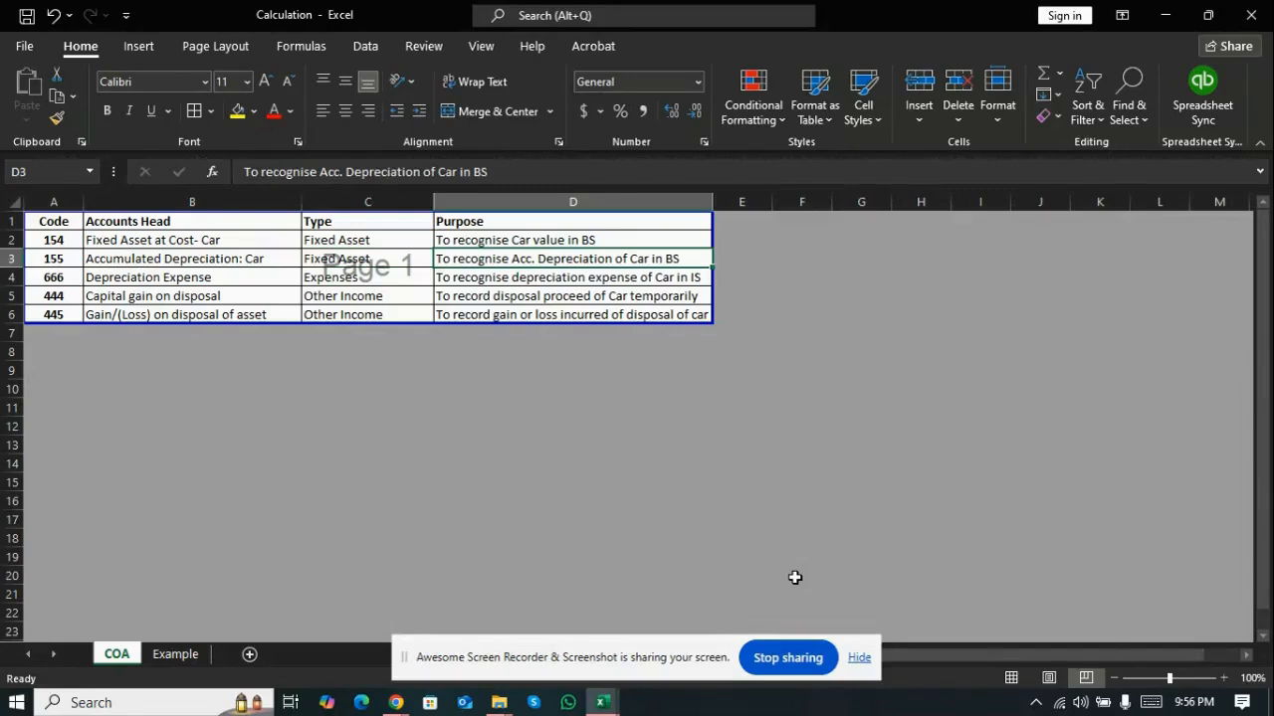
key("Left")
key("Left")
key("shift+Up")
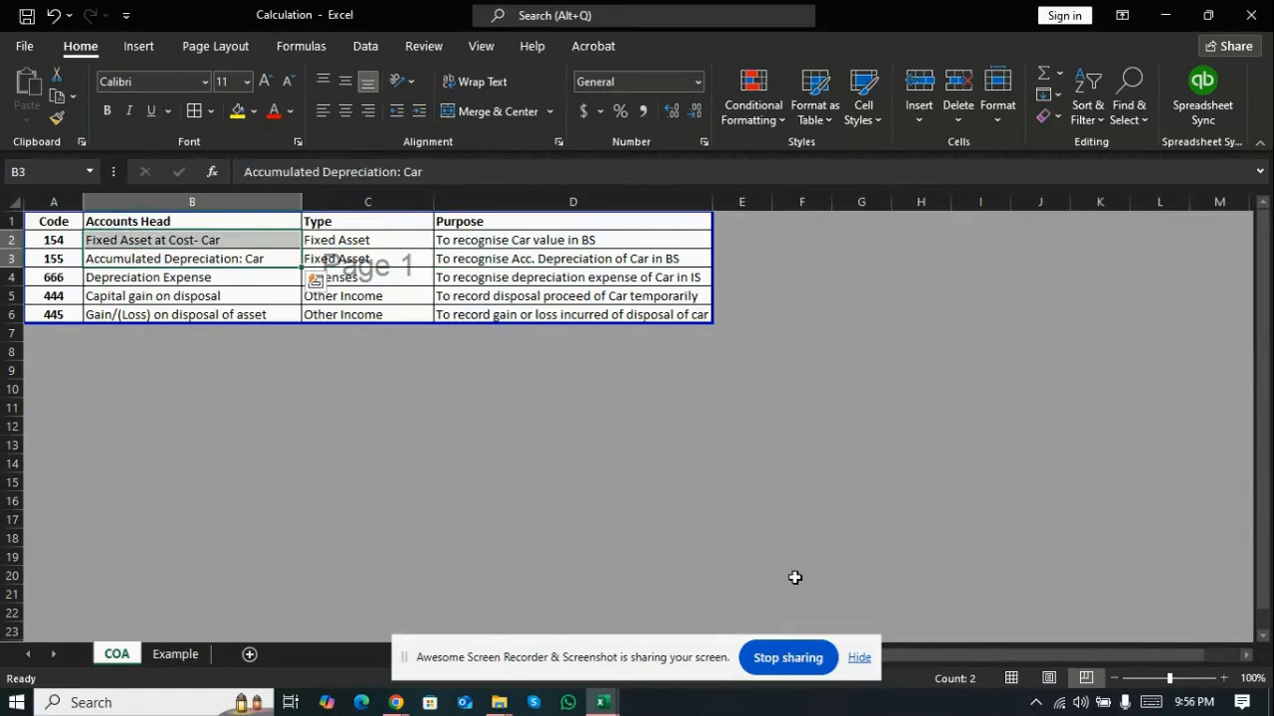
- Review the Depreciation Expense, Capital gain on disposal and Gain/(Loss) on disposal of asset accounts on the COA sheet
key("Down")
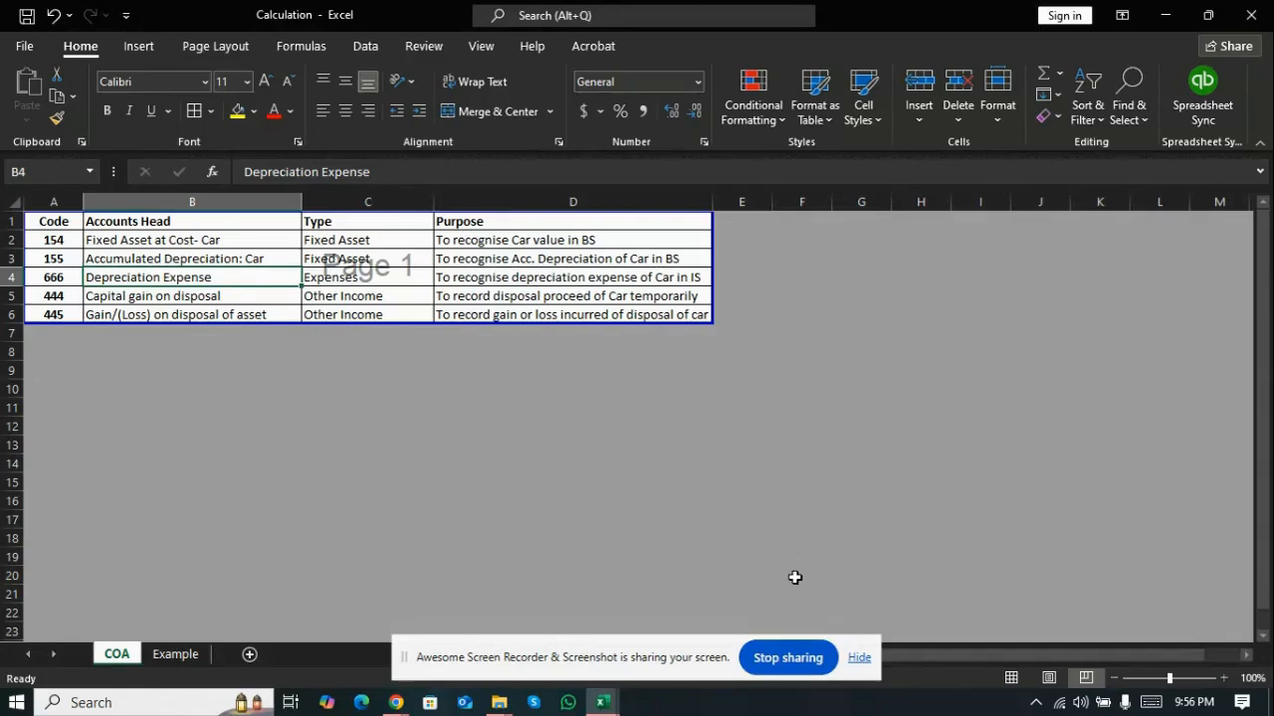
key("Down")
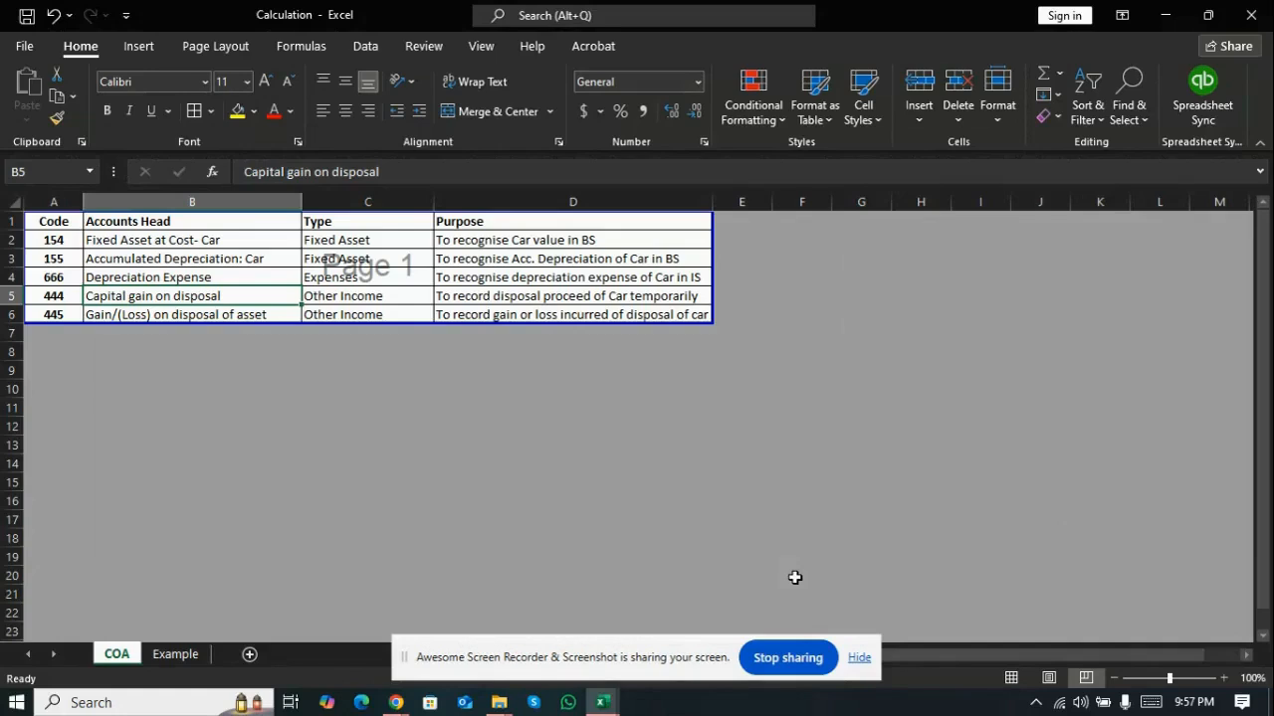
key("Down")
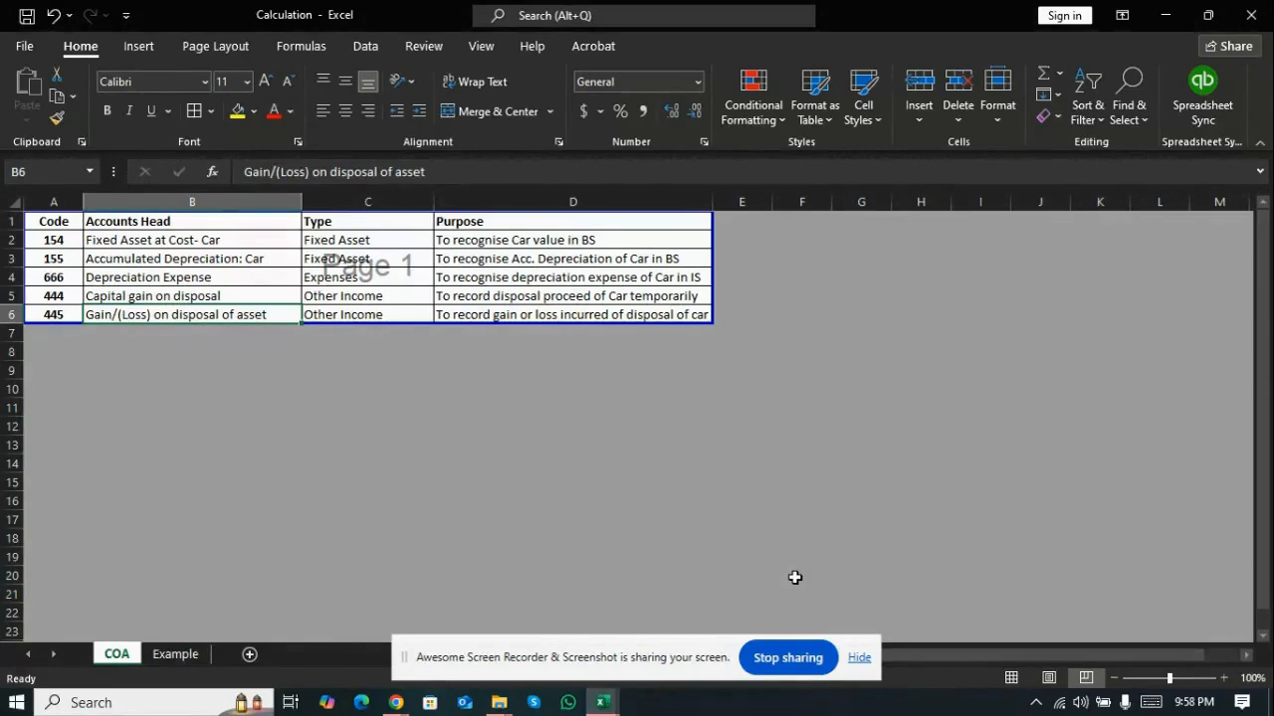
- Switch to Xero in Chrome and start a new spend money transaction paid from the Chase Checking account
key("alt+Tab")
key("alt+Tab")
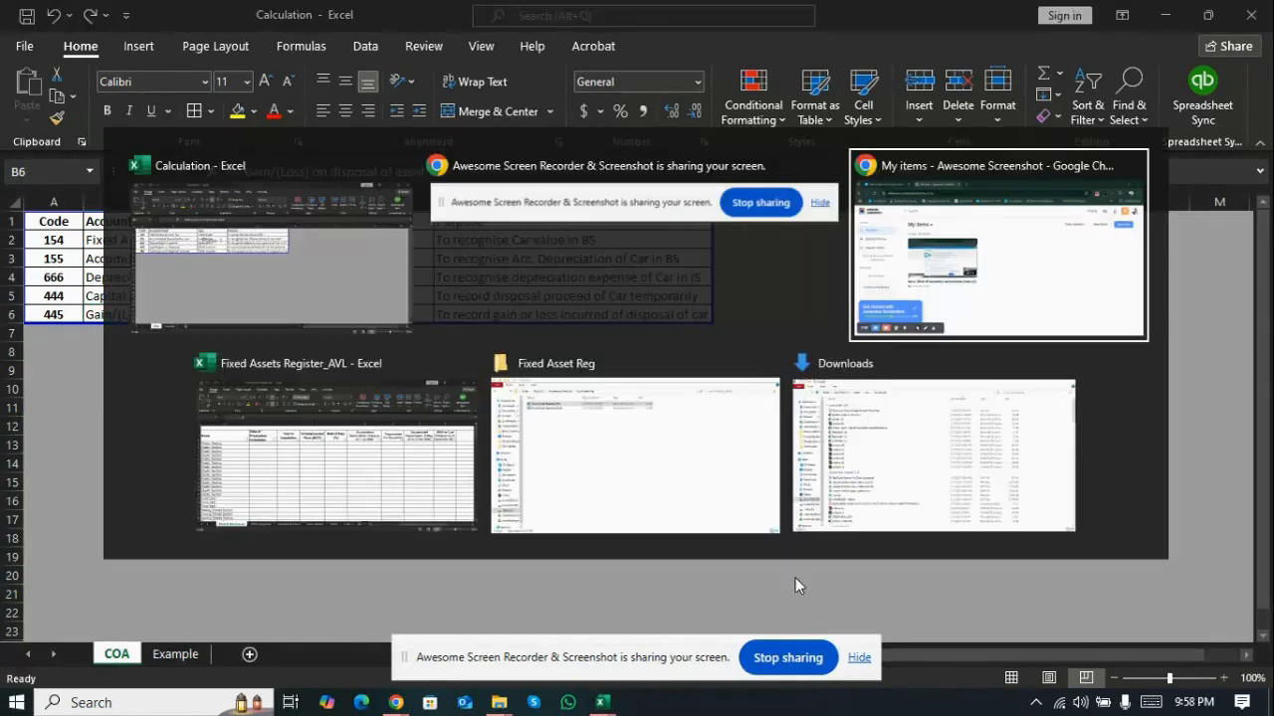
key("alt+Down")
key("alt+Up")
key("ctrl+Tab")
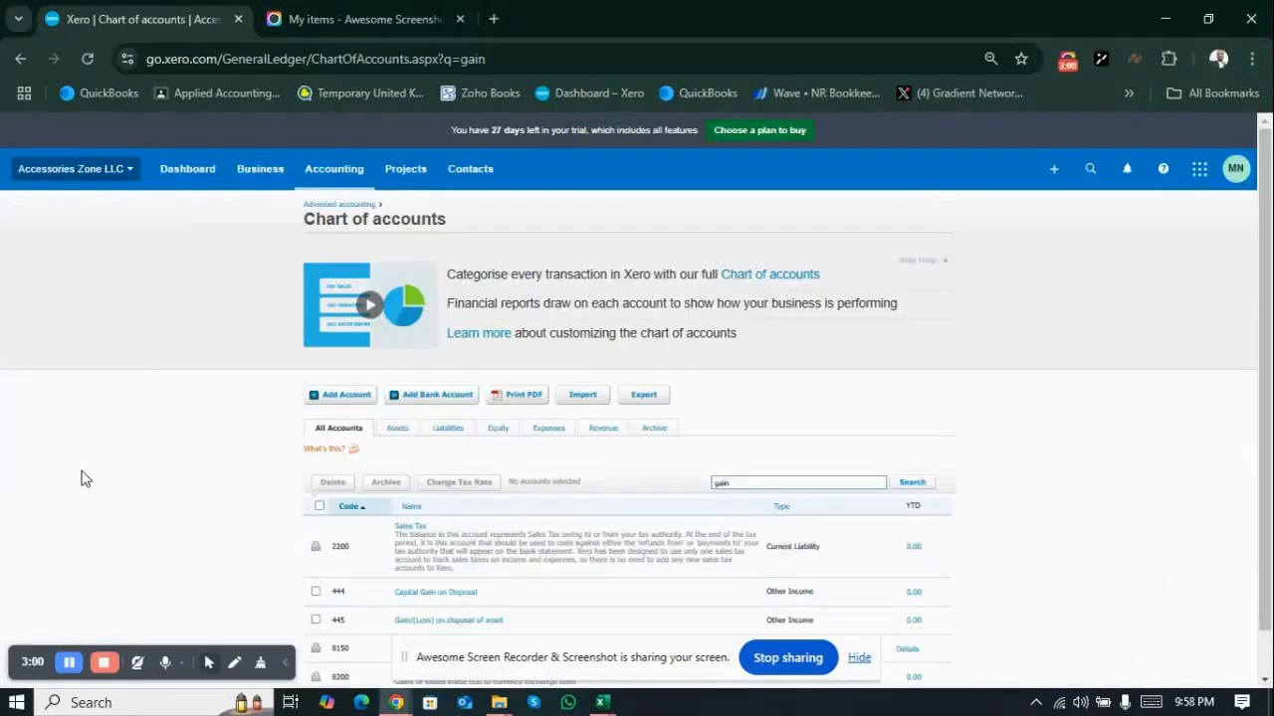
left_click(1055, 171)
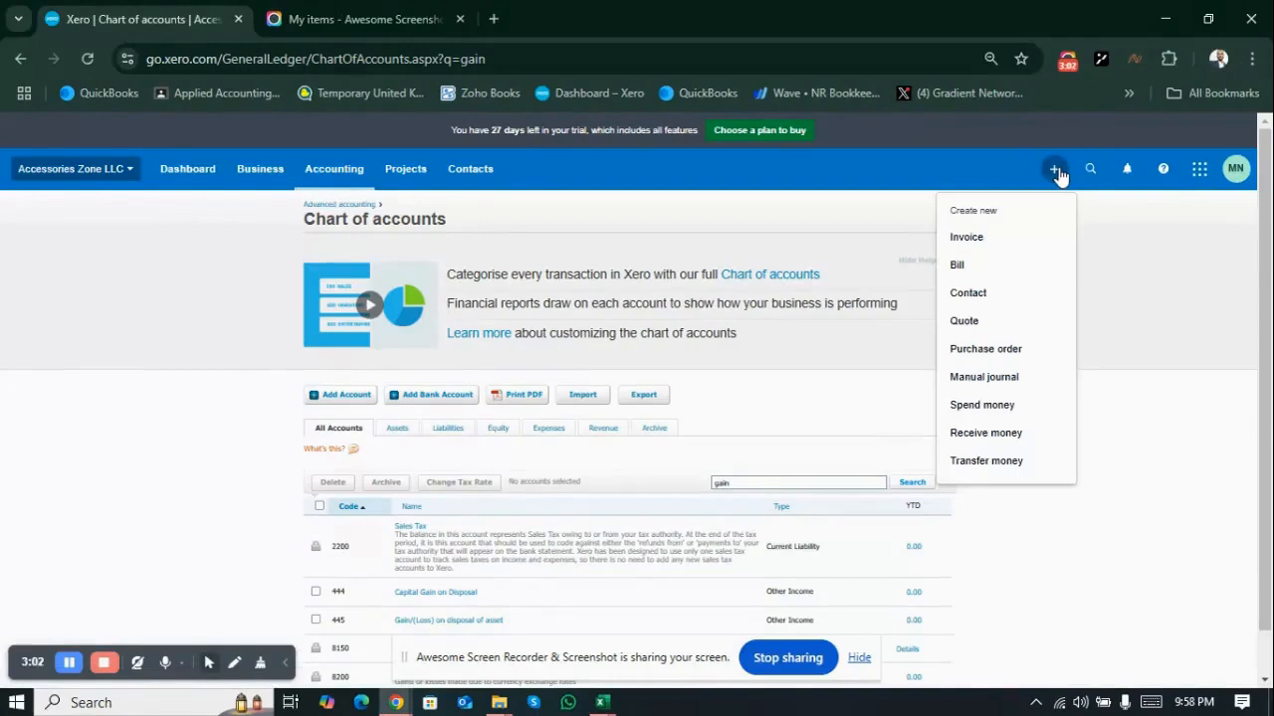
left_click(1003, 407)
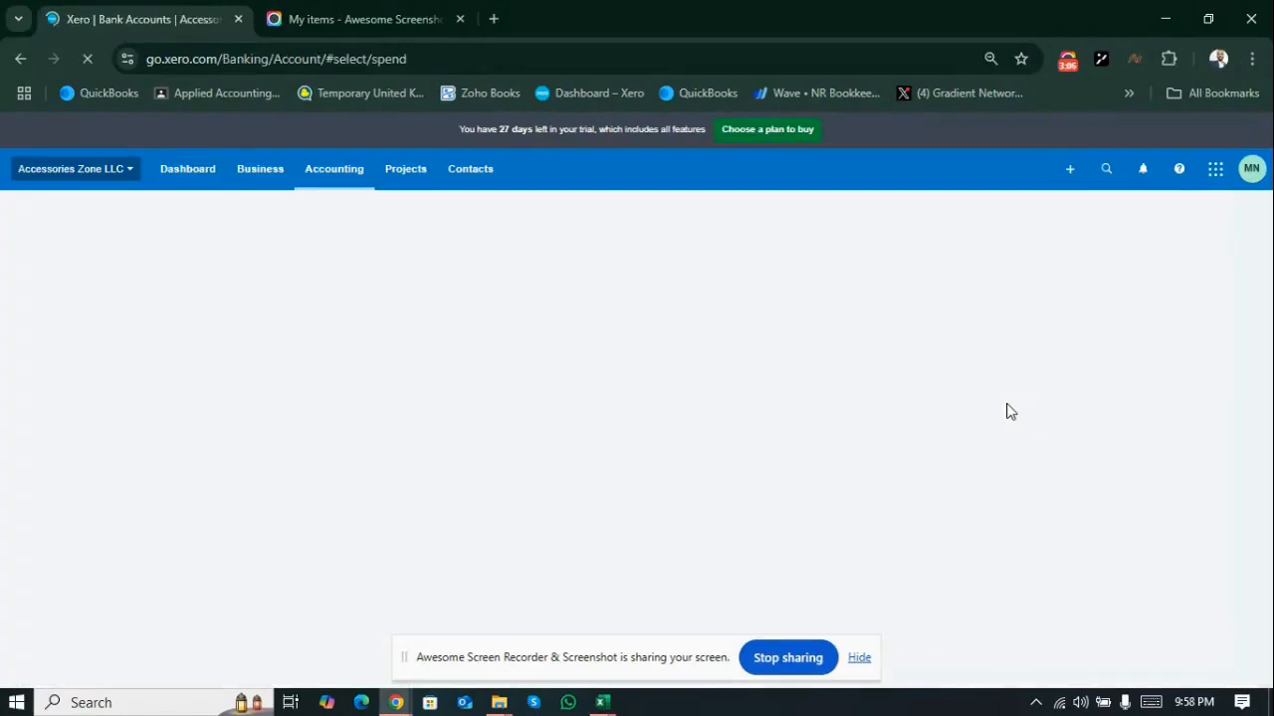
key("alt+Tab")
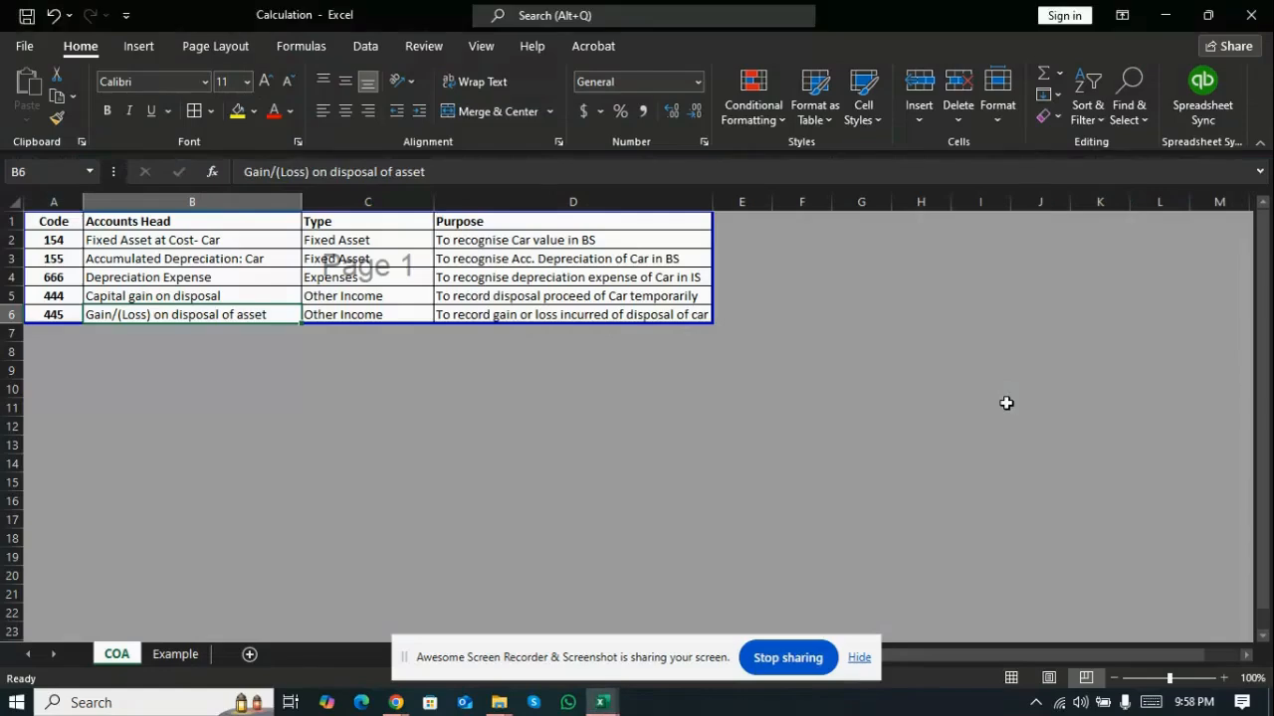
key("alt+Tab")
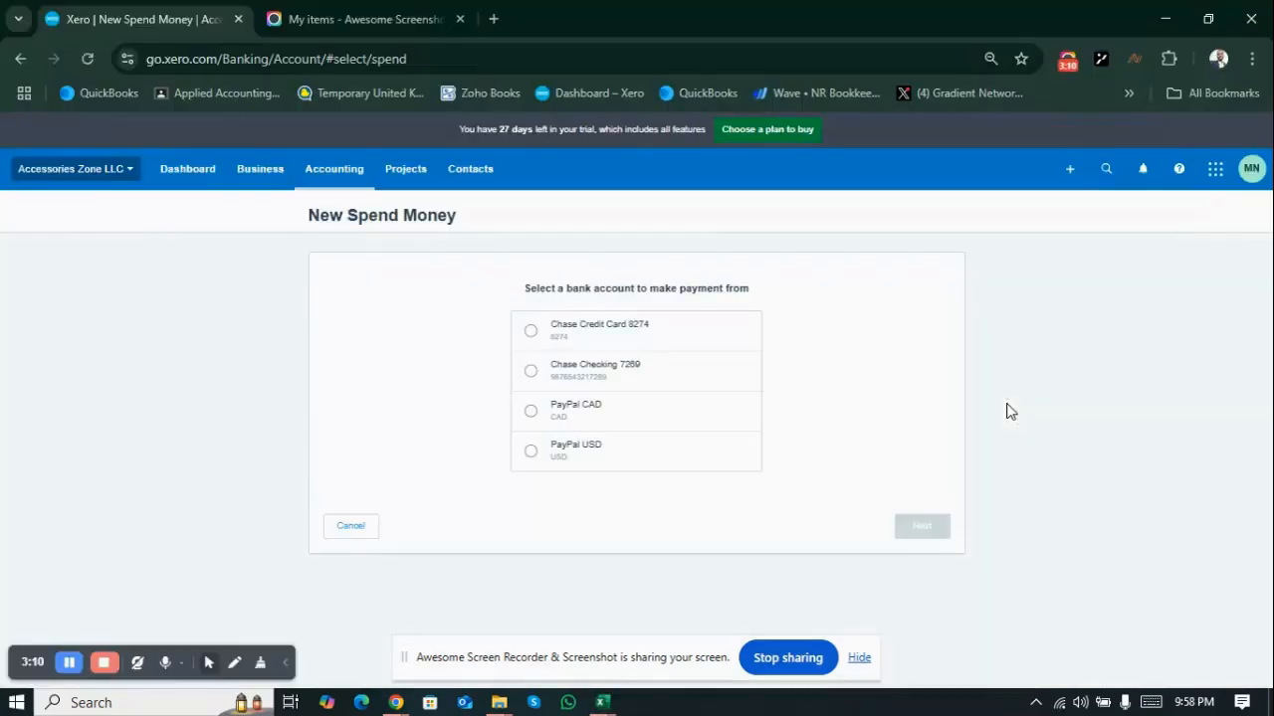
left_click(530, 380)
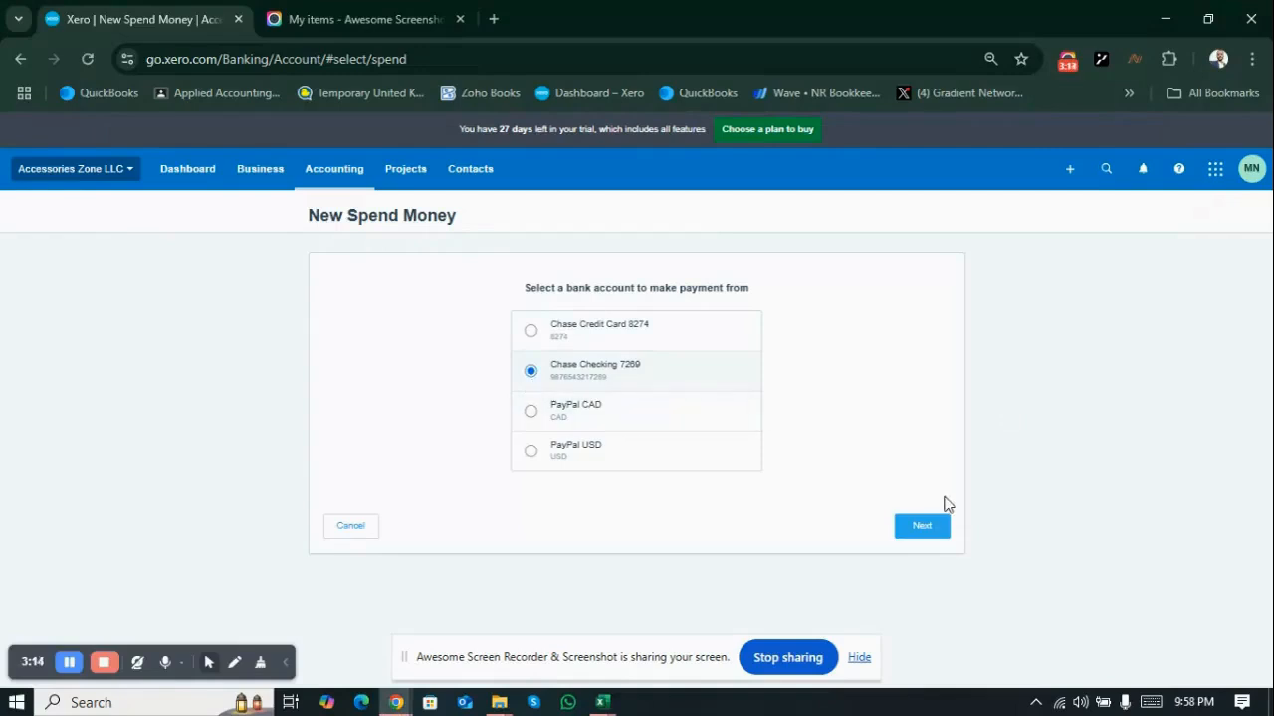
left_click(935, 531)
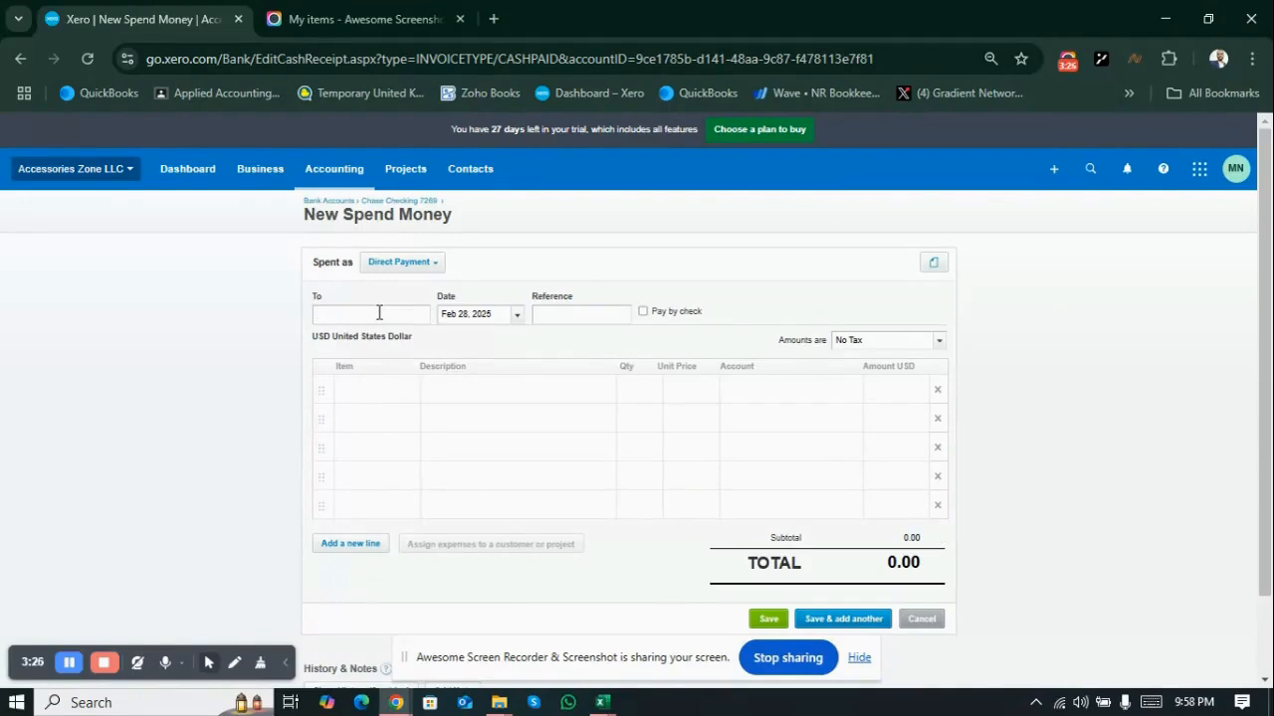
- Enter City Group as a new contact for the payee of the spend money transaction
type("ity Gr")
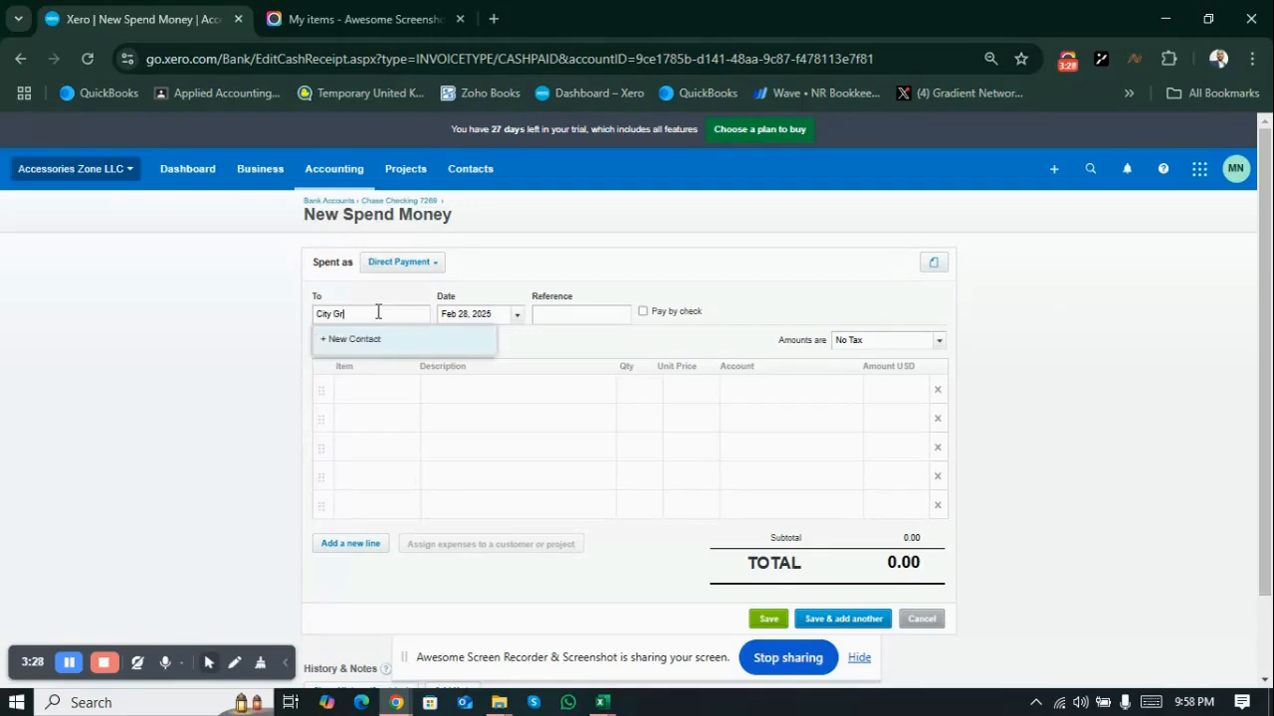
type("oup")
left_click(375, 346)
- Check the purchase date on the workbook's Example sheet and set the transaction date to Jan 1, 2024
key("alt+Tab")
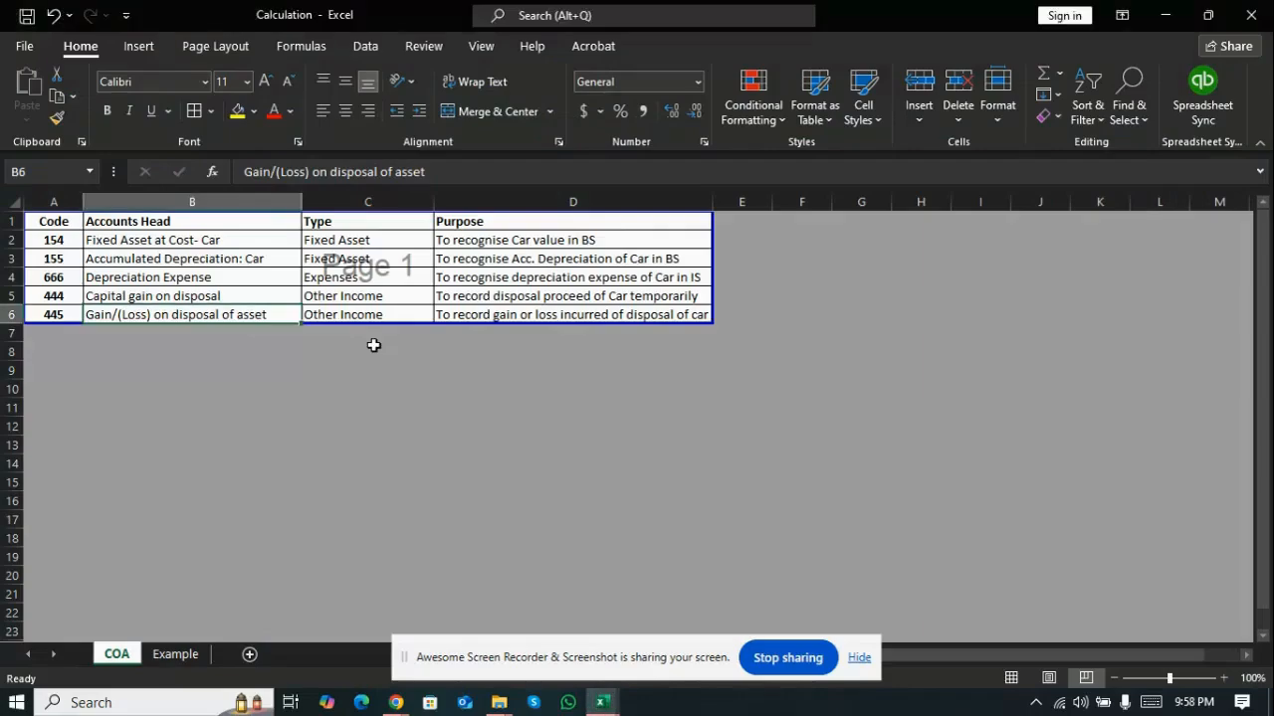
key("ctrl+Page_Down")
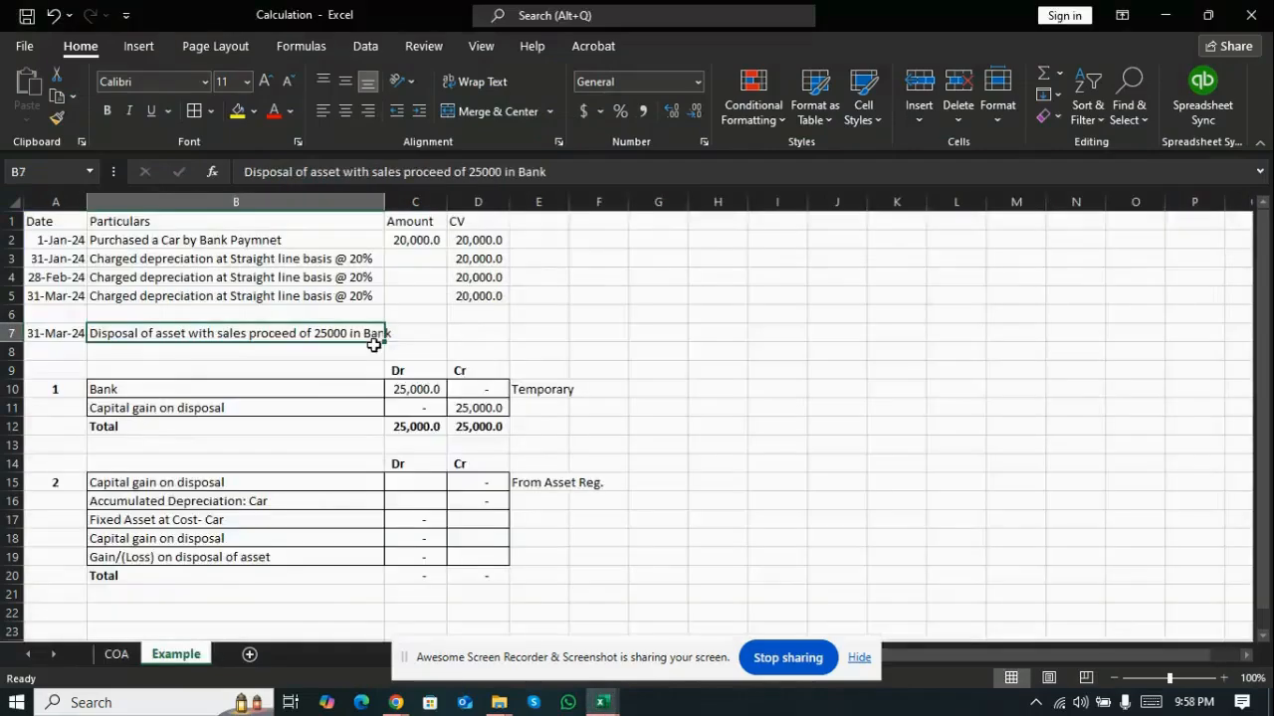
key("alt+Tab")
left_click(518, 317)
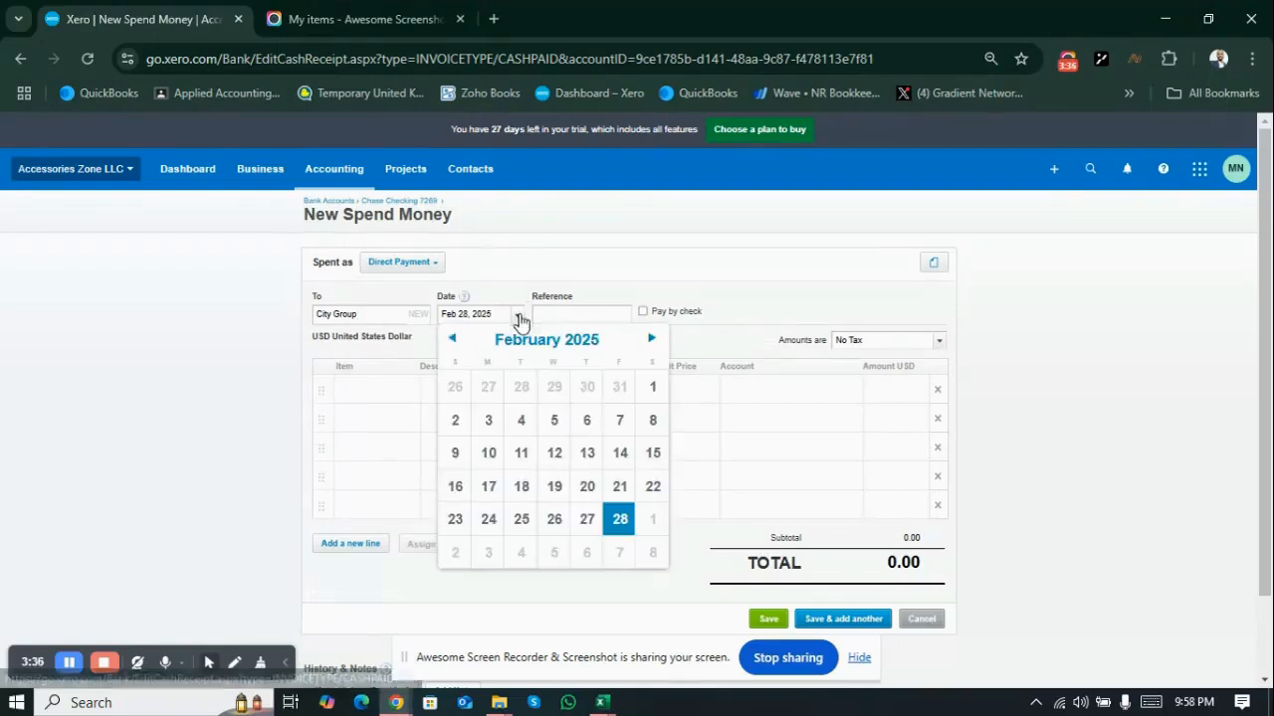
left_click(580, 342)
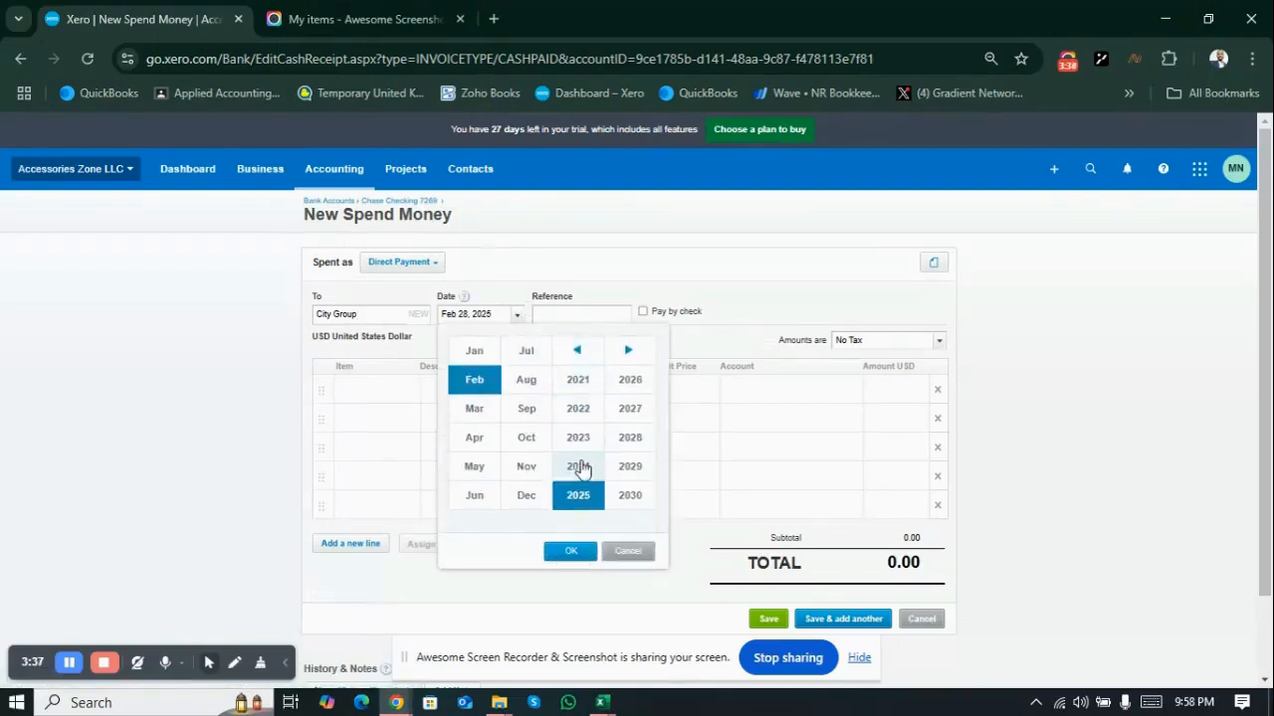
left_click(580, 467)
left_click(481, 352)
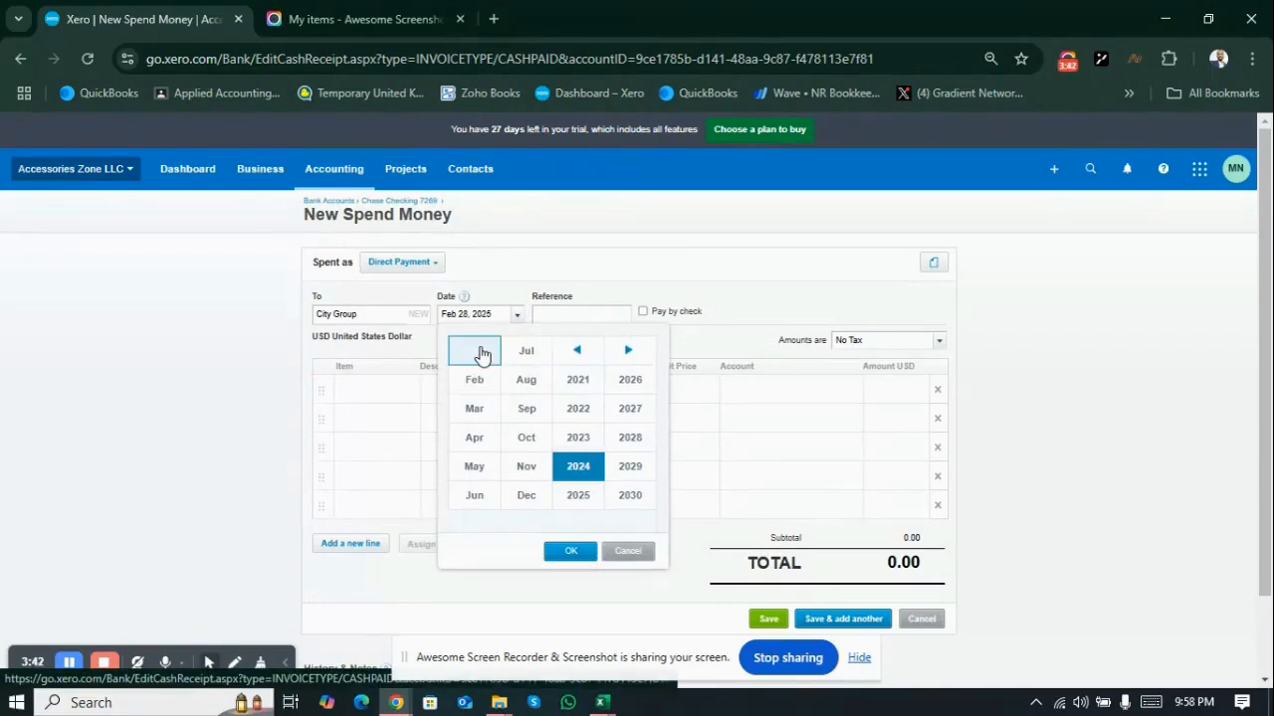
left_click(481, 354)
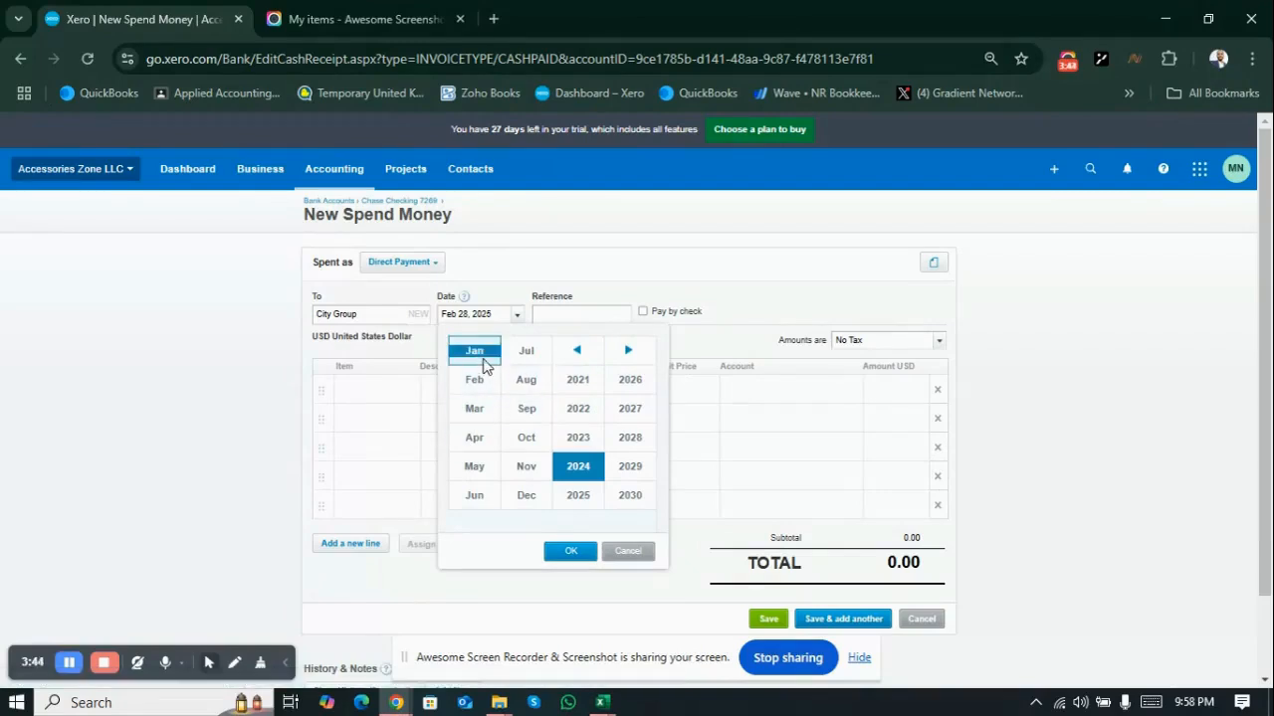
left_click(568, 552)
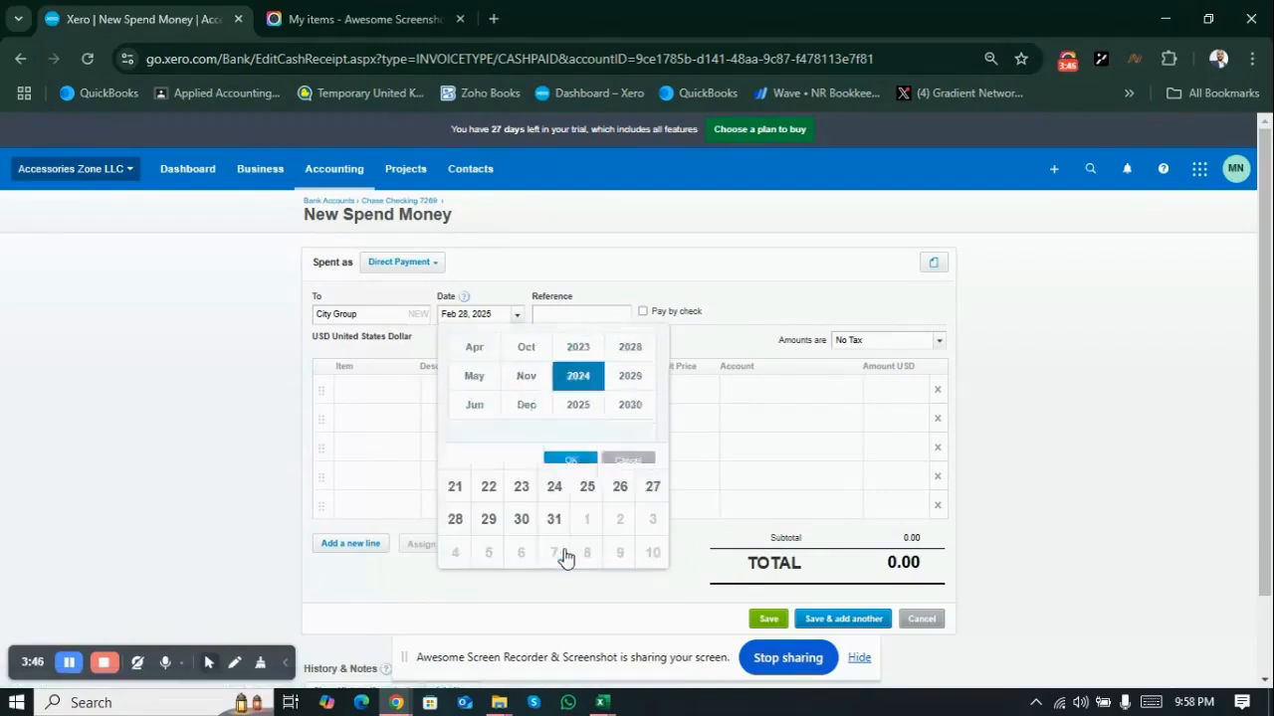
left_click(489, 387)
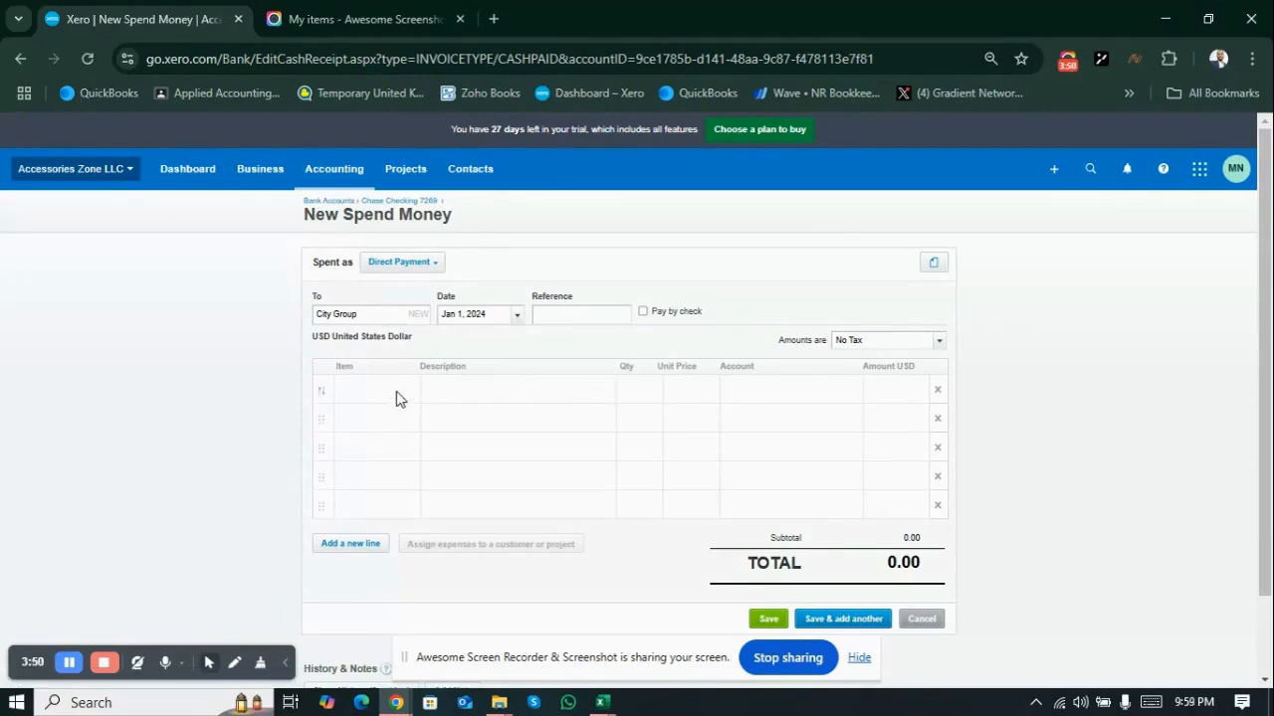
- Fill the first line with the description "Purchase of a Car" and a unit price of 20,000
left_click(446, 393)
type("Purchase of a Car")
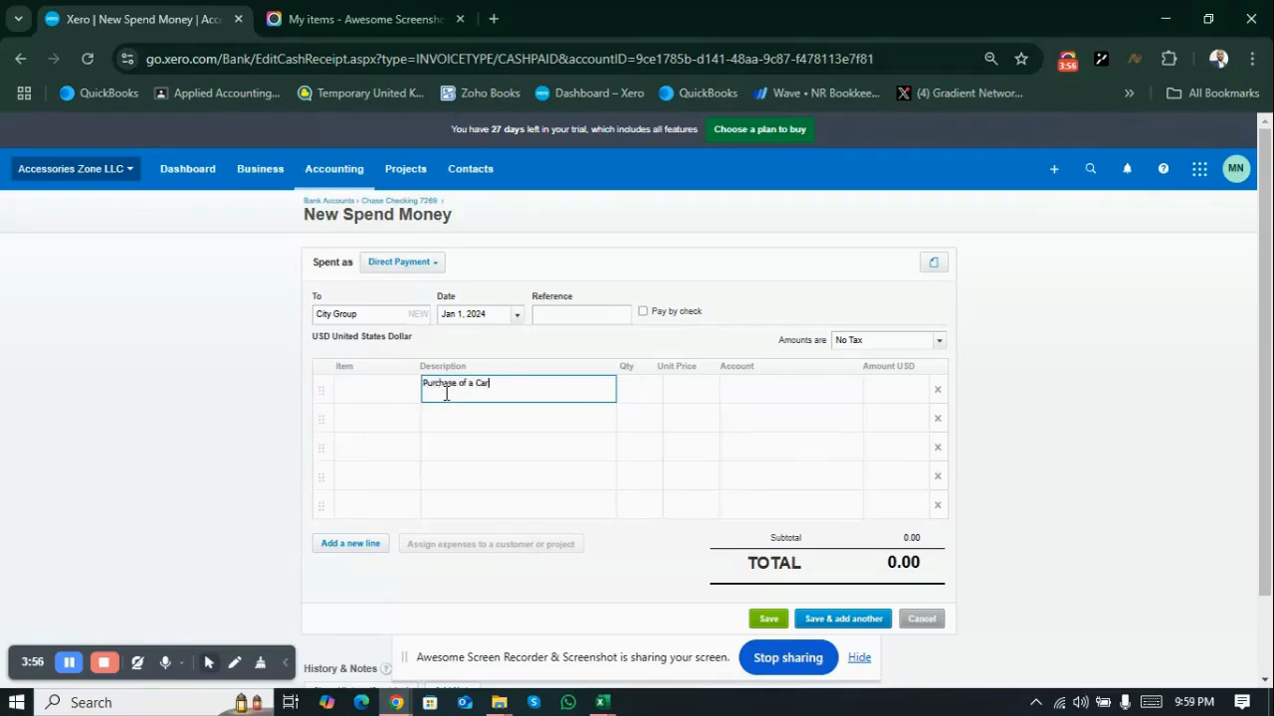
key("Tab")
key("Tab")
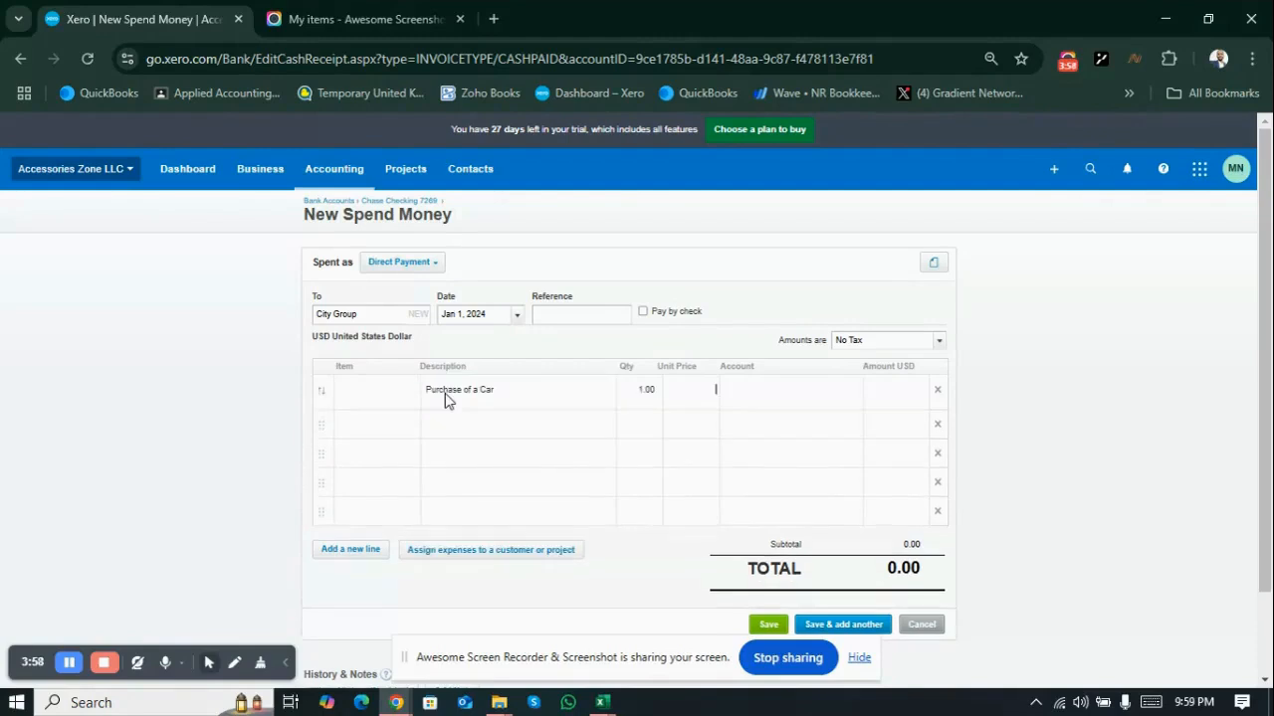
type("20,000")
key("Tab")
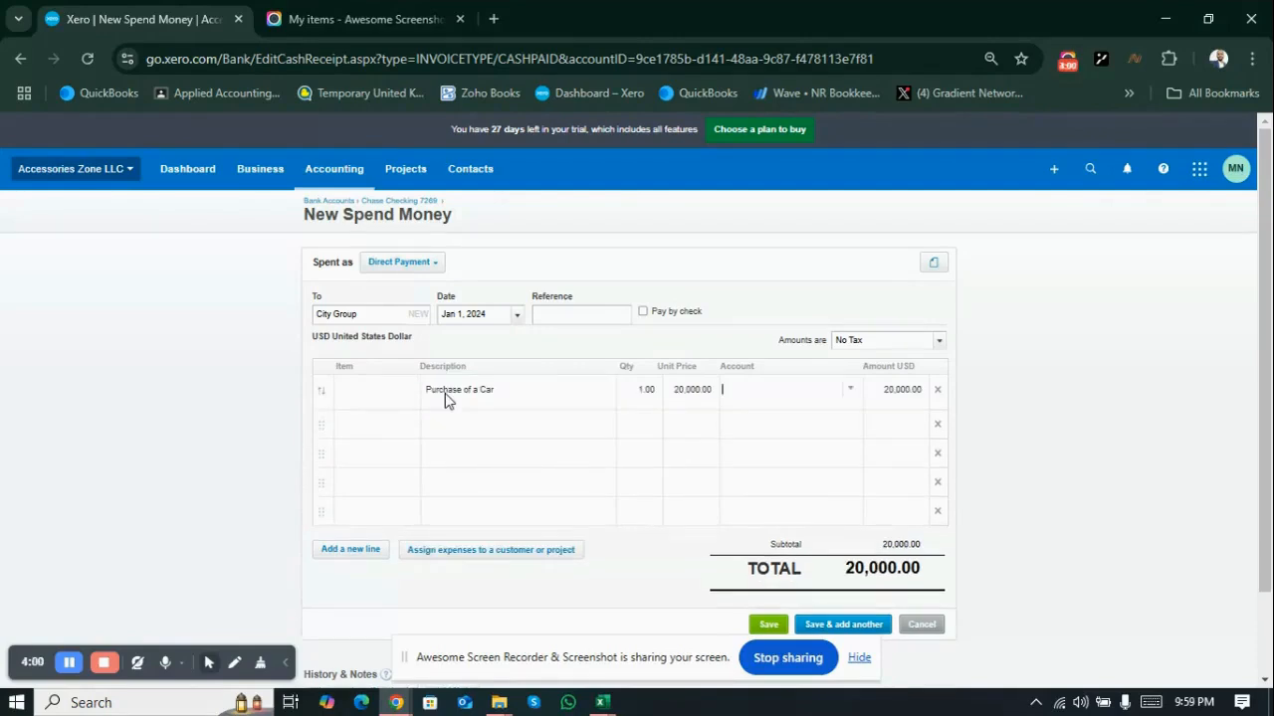
- Check the account on the workbook's COA sheet, assign the car line to 154 - Fixed Asset at Cost- Car, and save the transaction
key("alt+Tab")
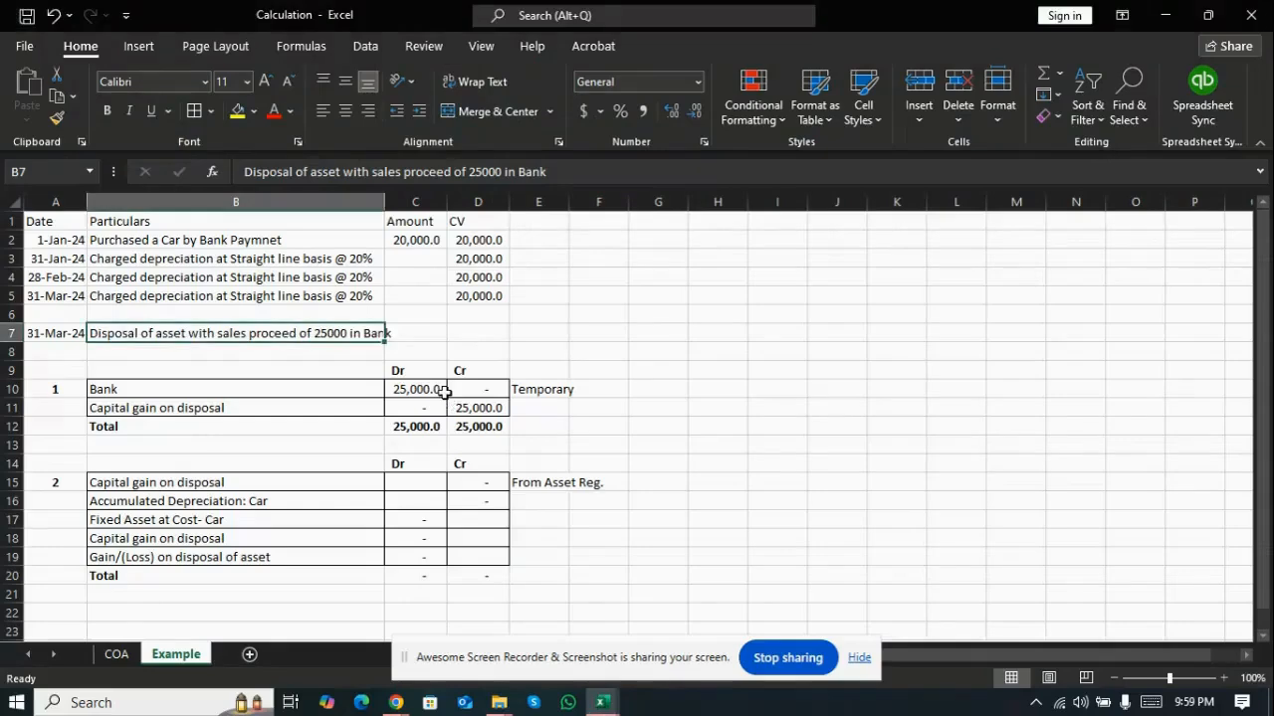
key("Down")
key("ctrl+Page_Up")
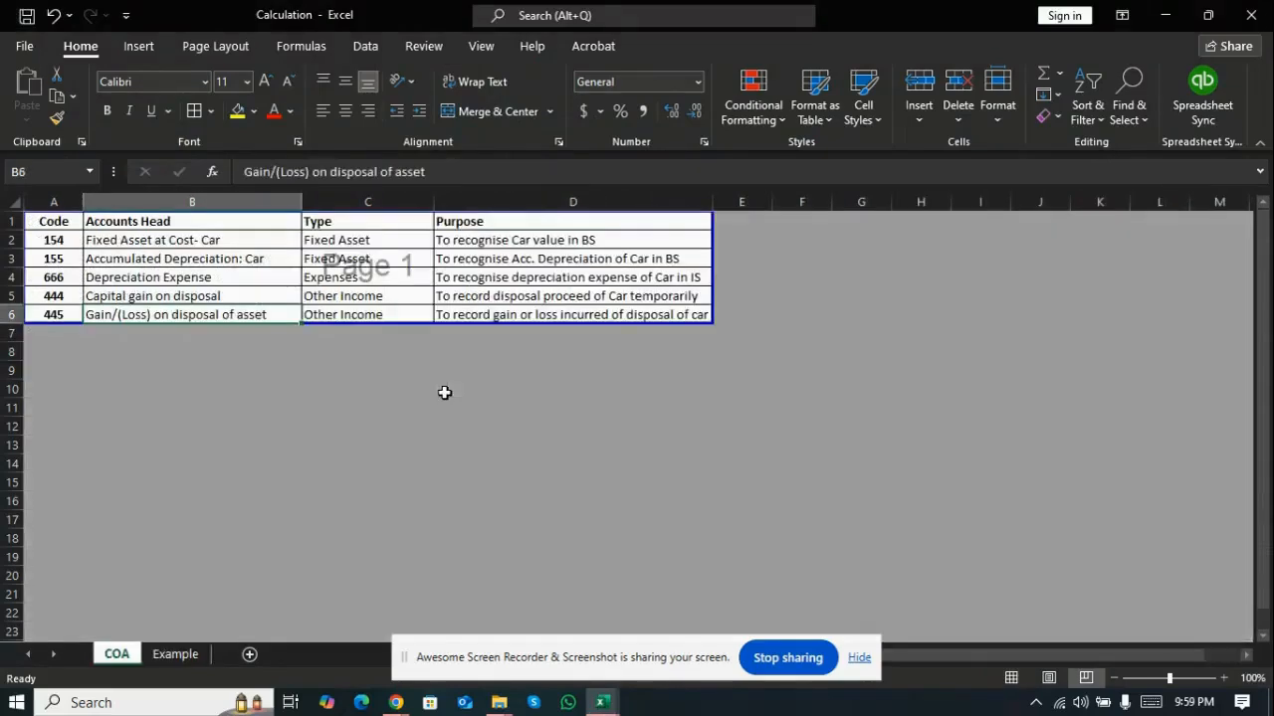
key("Up")
key("Up")
key("Up")
key("Up")
key("alt+Tab")
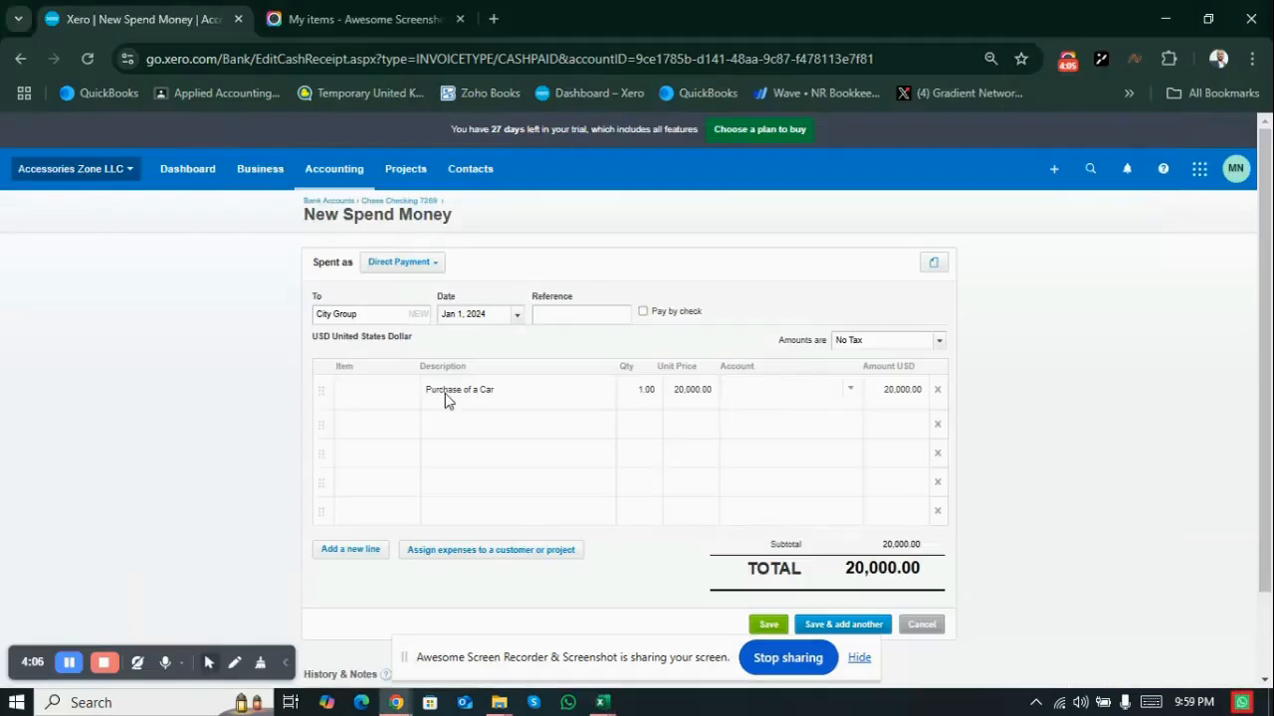
type("fixed asset")
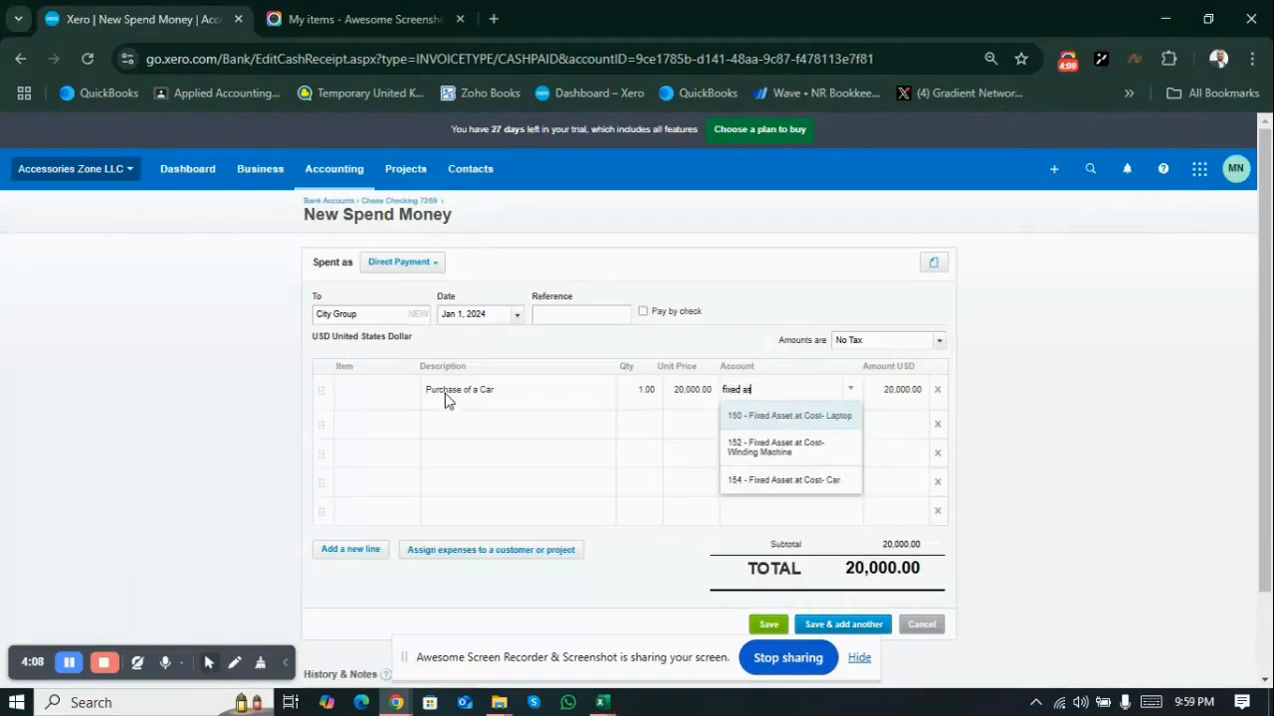
left_click(780, 481)
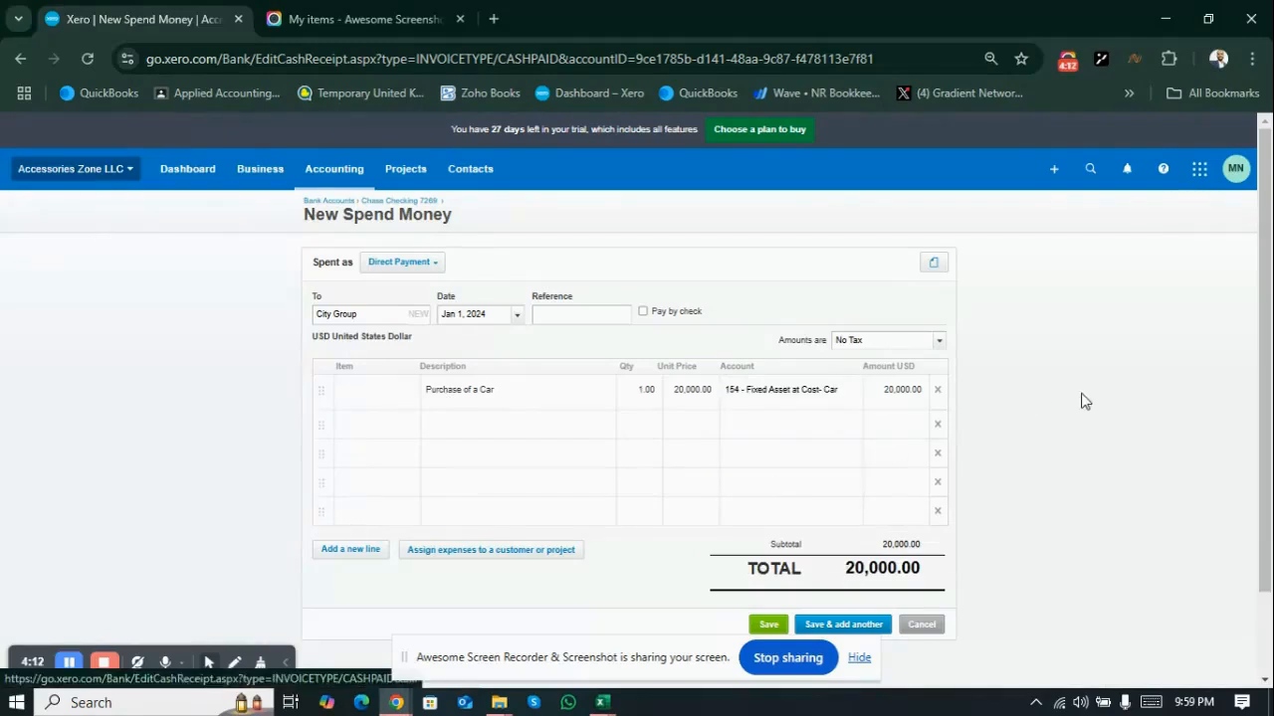
left_click(1262, 683)
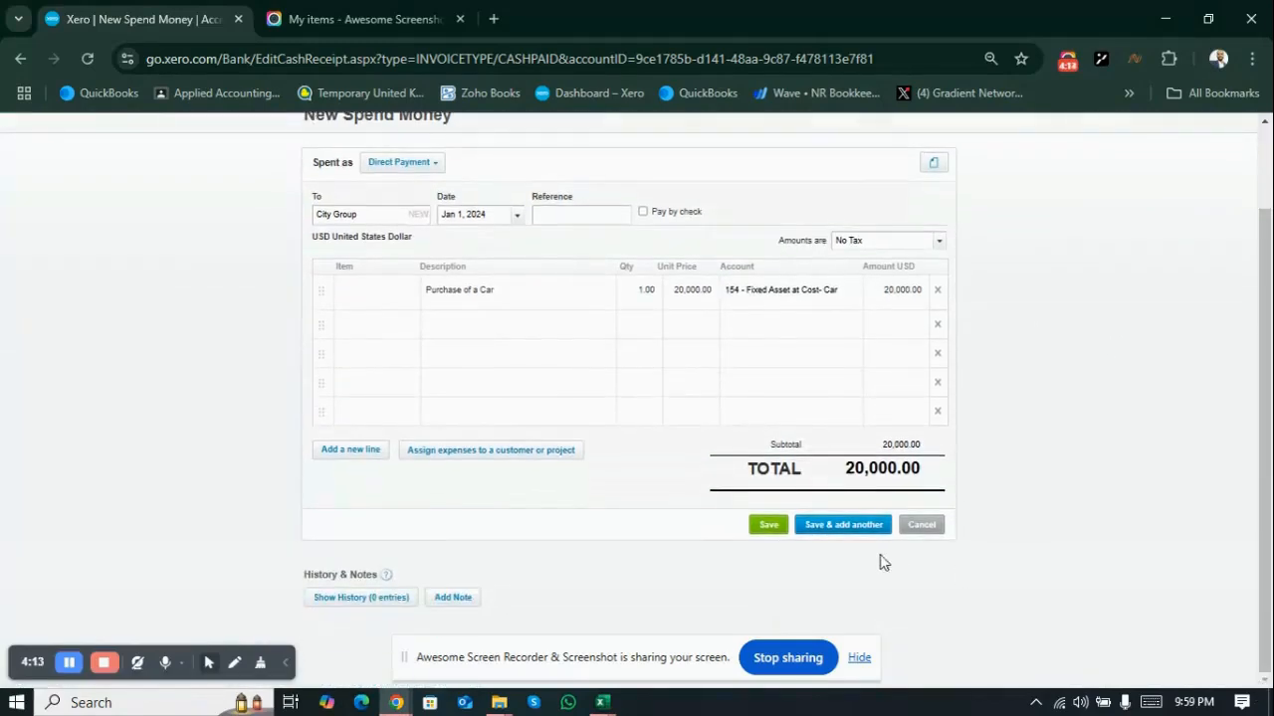
left_click(767, 527)
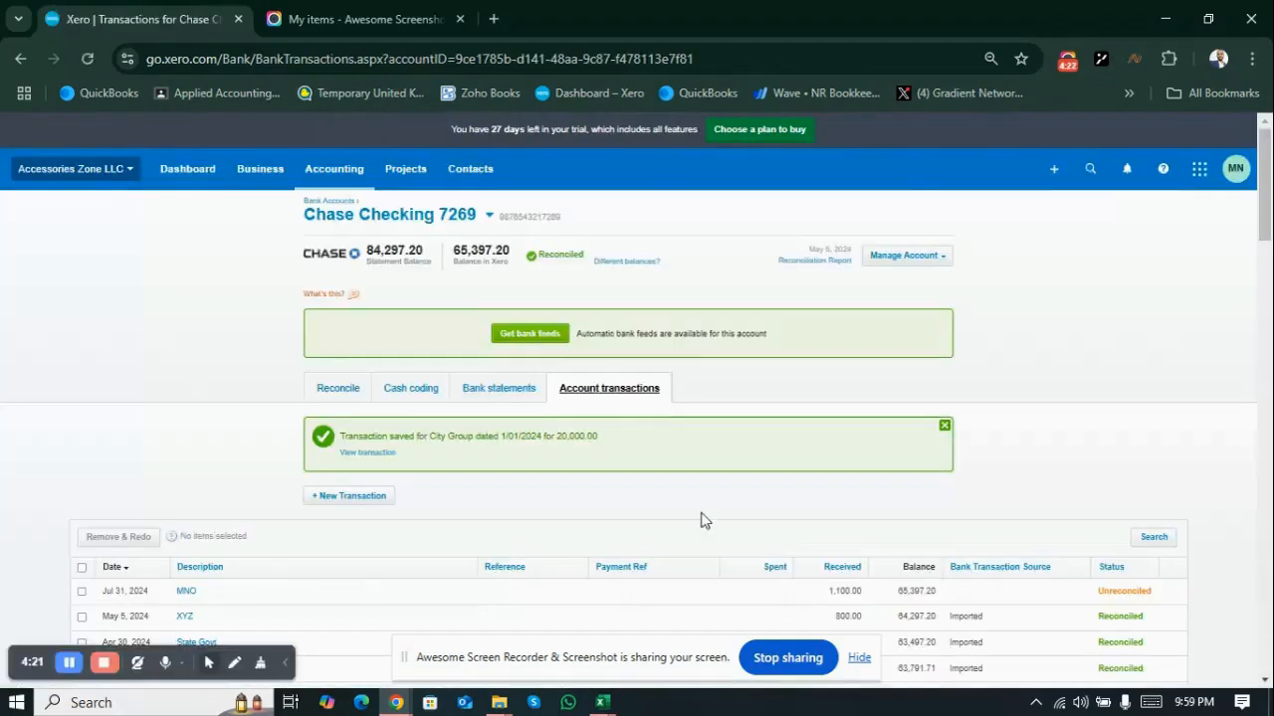
- Run the Balance Sheet report and check the car's cost account under Fixed Assets
left_click(339, 169)
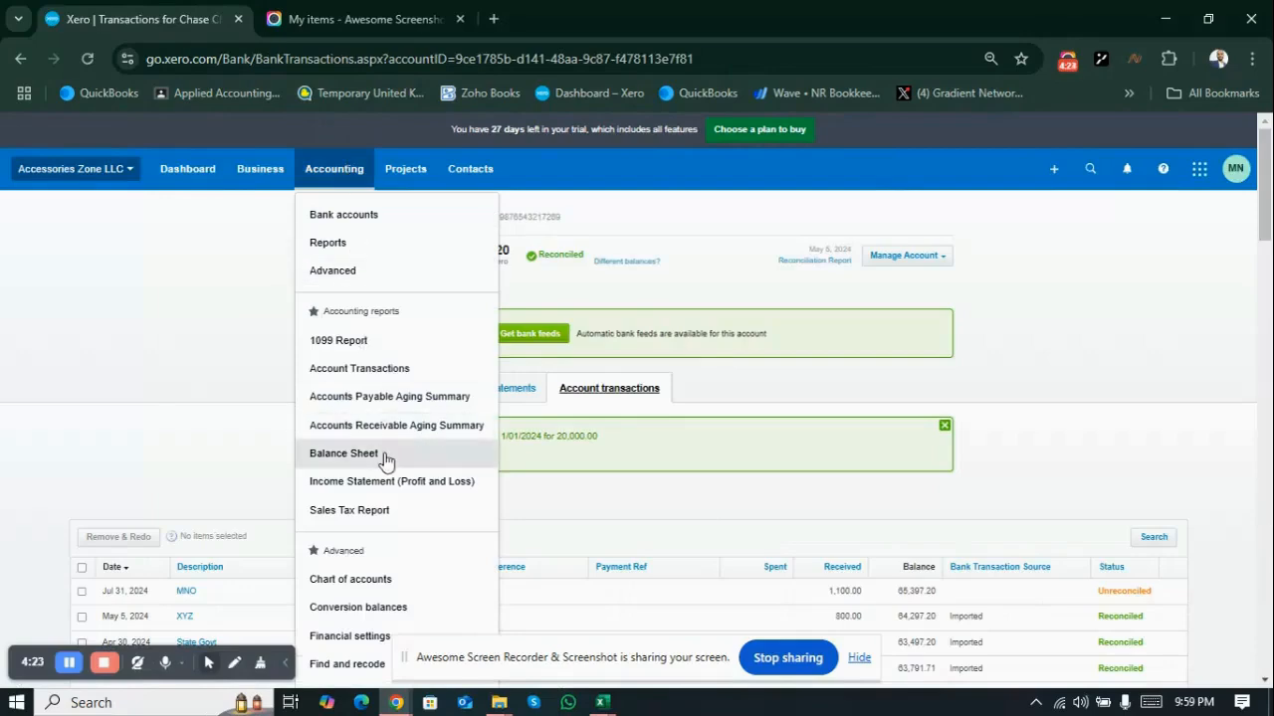
left_click(344, 456)
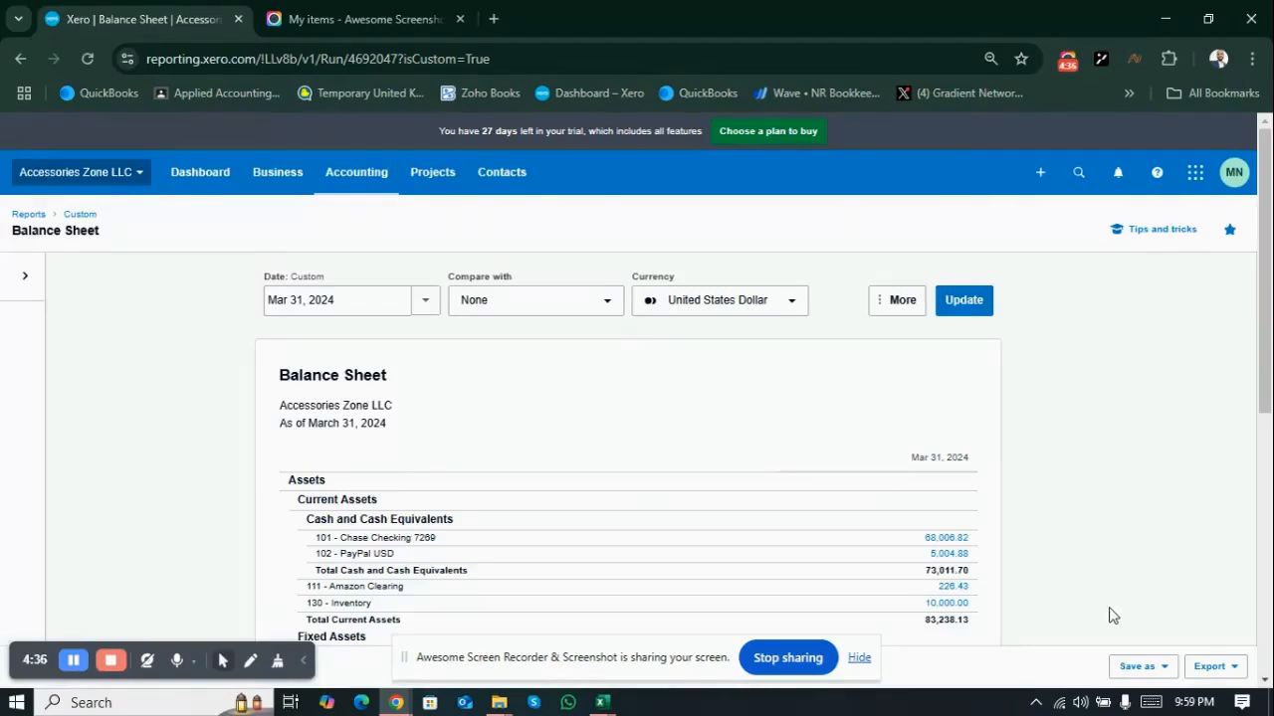
left_click(1266, 679)
scroll(378, 410, "down", 3)
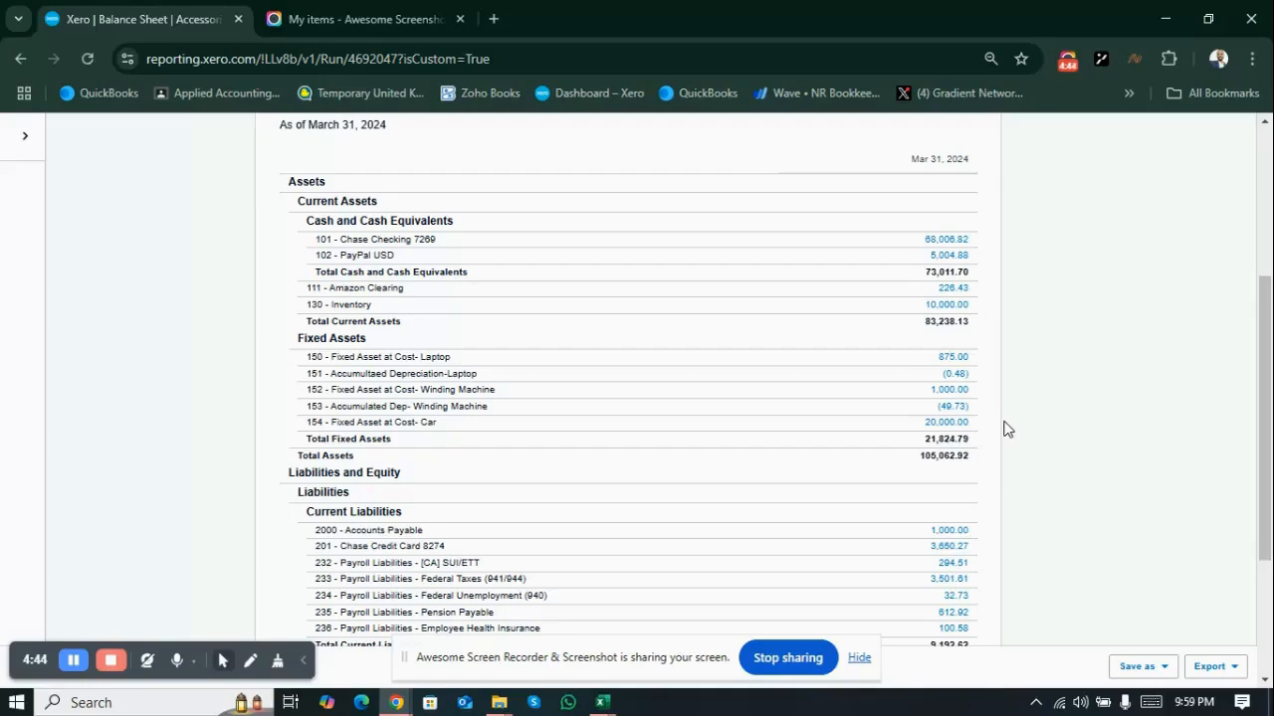
scroll(1003, 428, "up", 5)
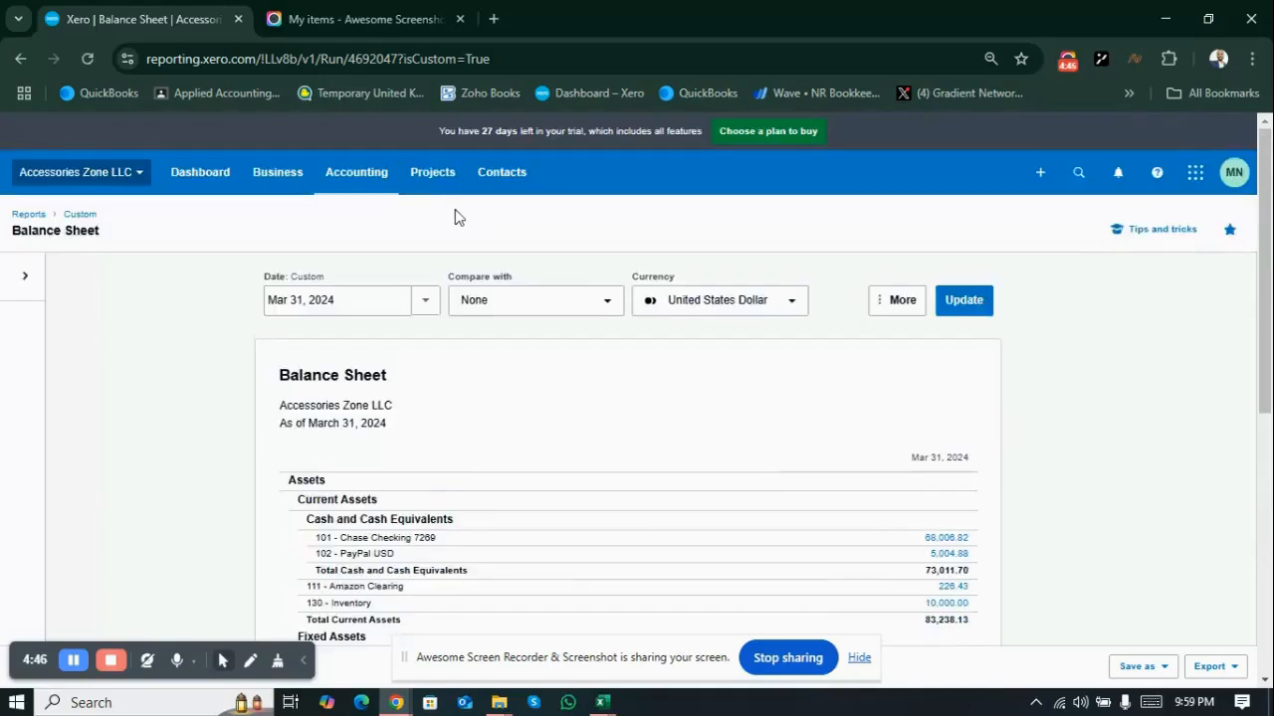
- Go to the fixed assets register and open the draft asset Purchase of a Car for editing
left_click(359, 175)
scroll(359, 175, "down", 5)
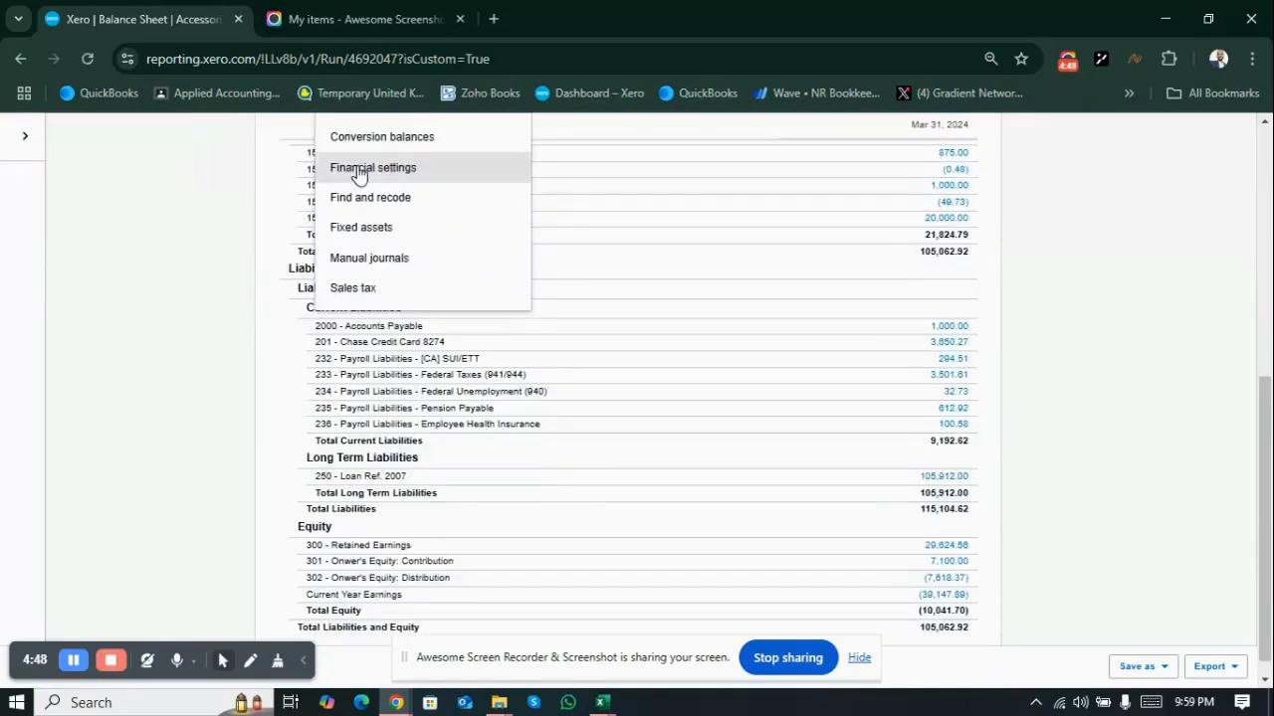
left_click(361, 228)
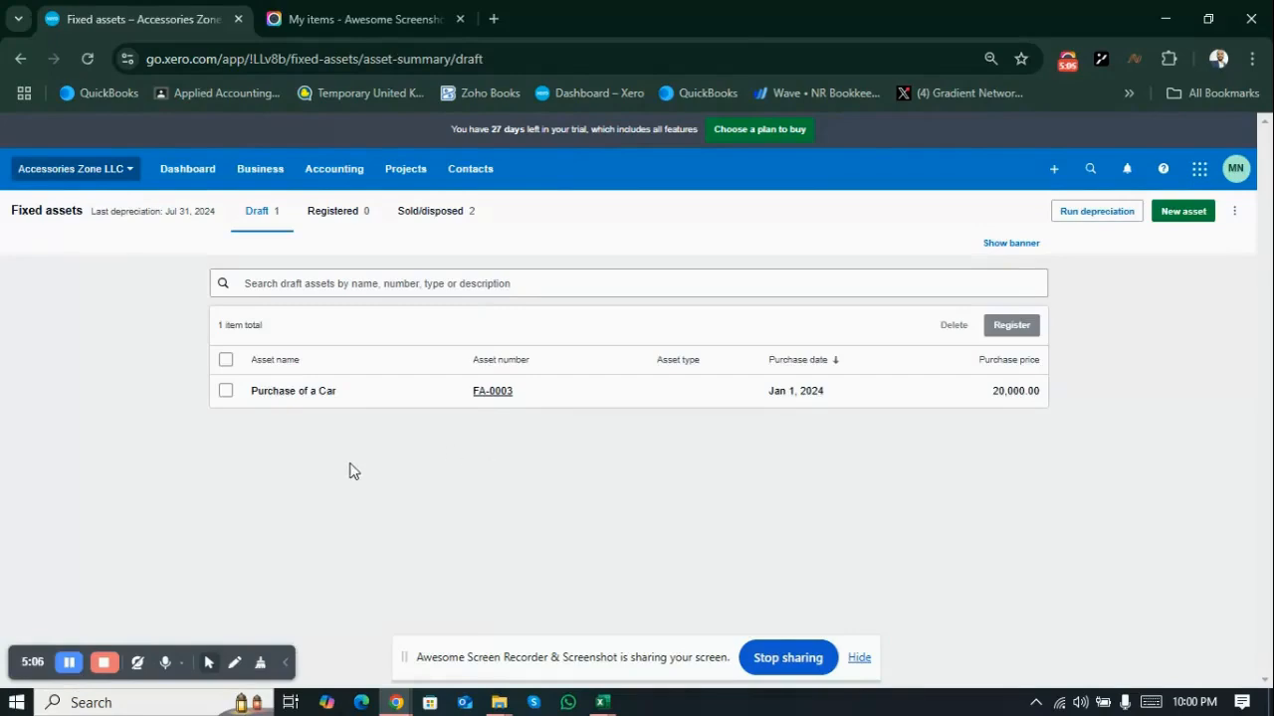
left_click(563, 400)
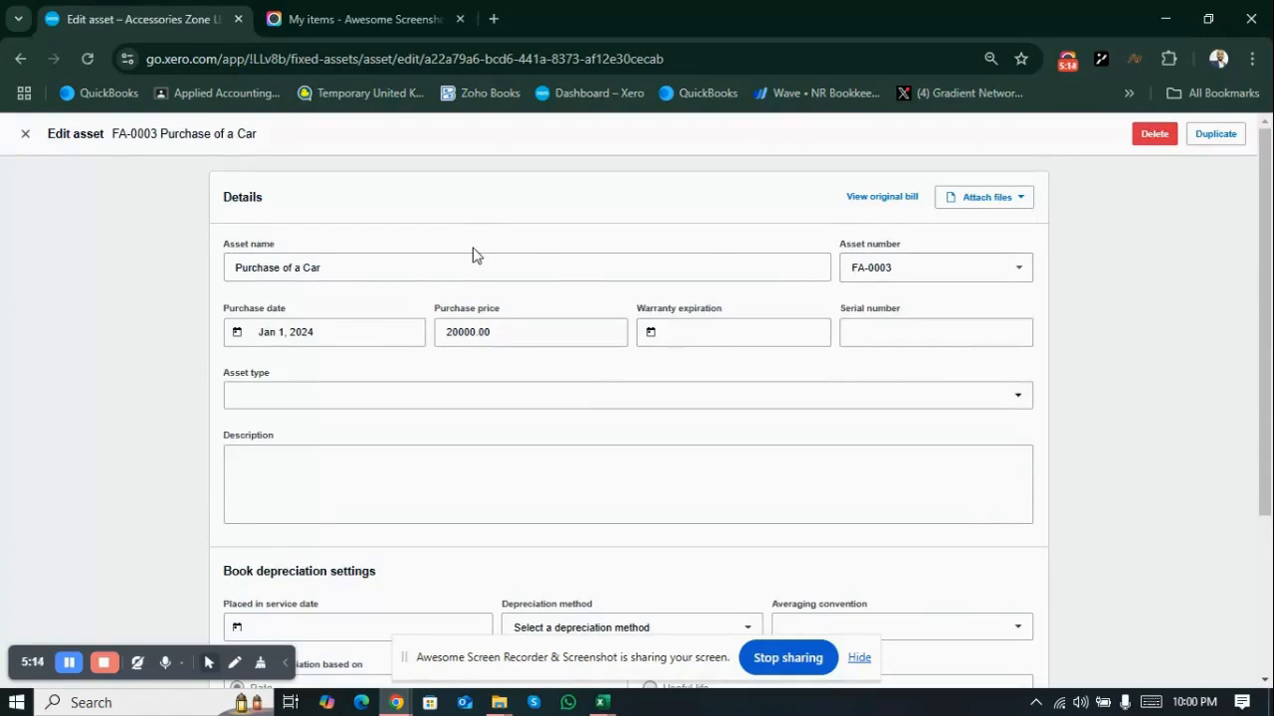
left_click(924, 269)
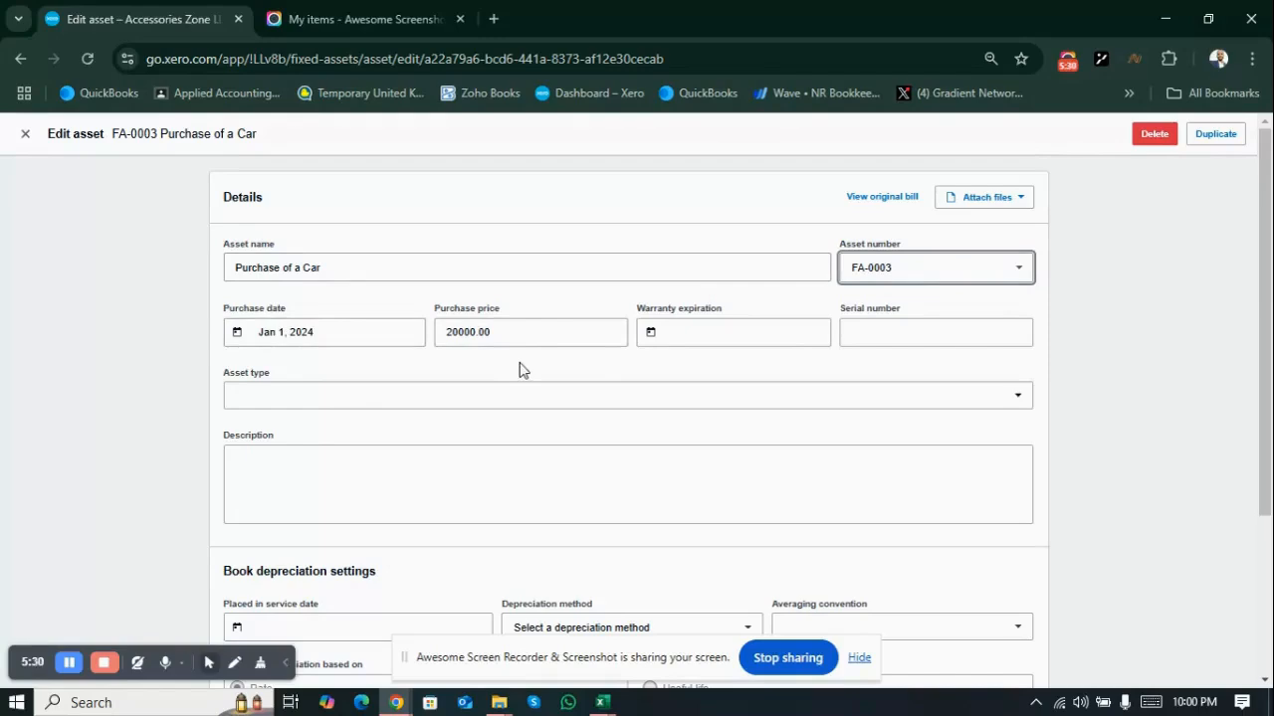
- Create a new asset type named Motor Cars for the car, using 154 - Fixed Asset at Cost- Car as its asset account
left_click(1265, 680)
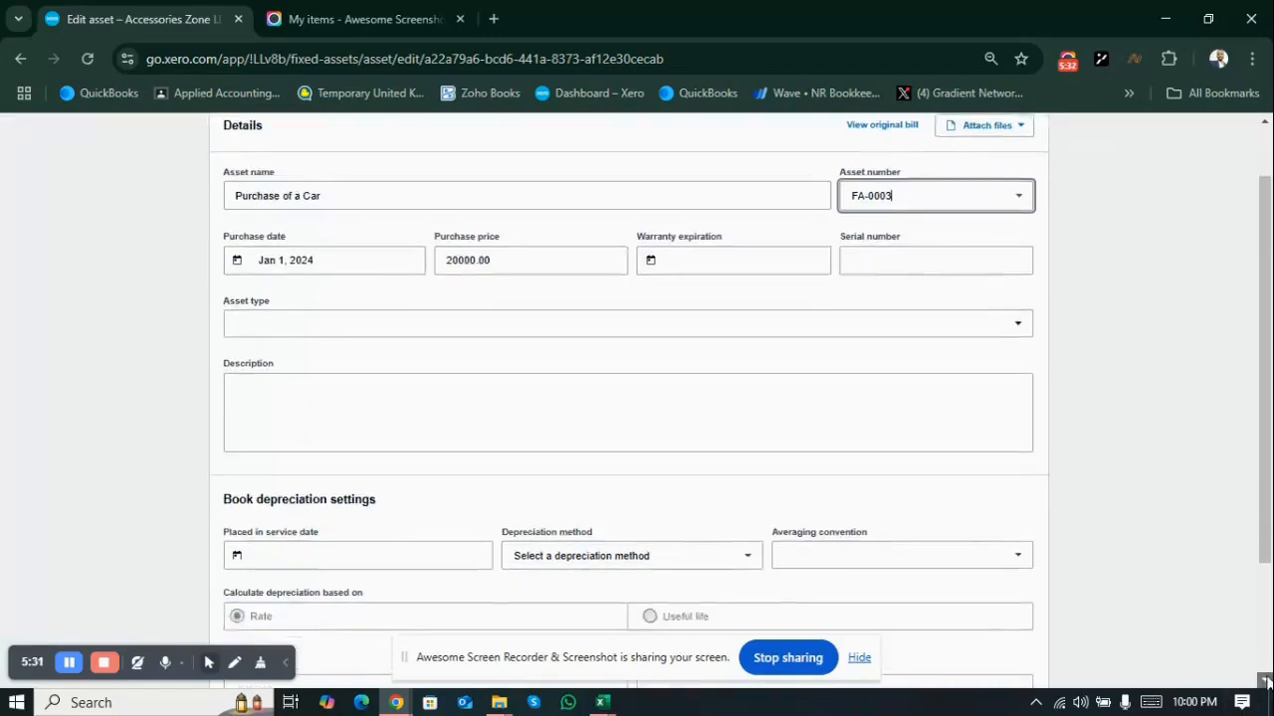
left_click(1266, 679)
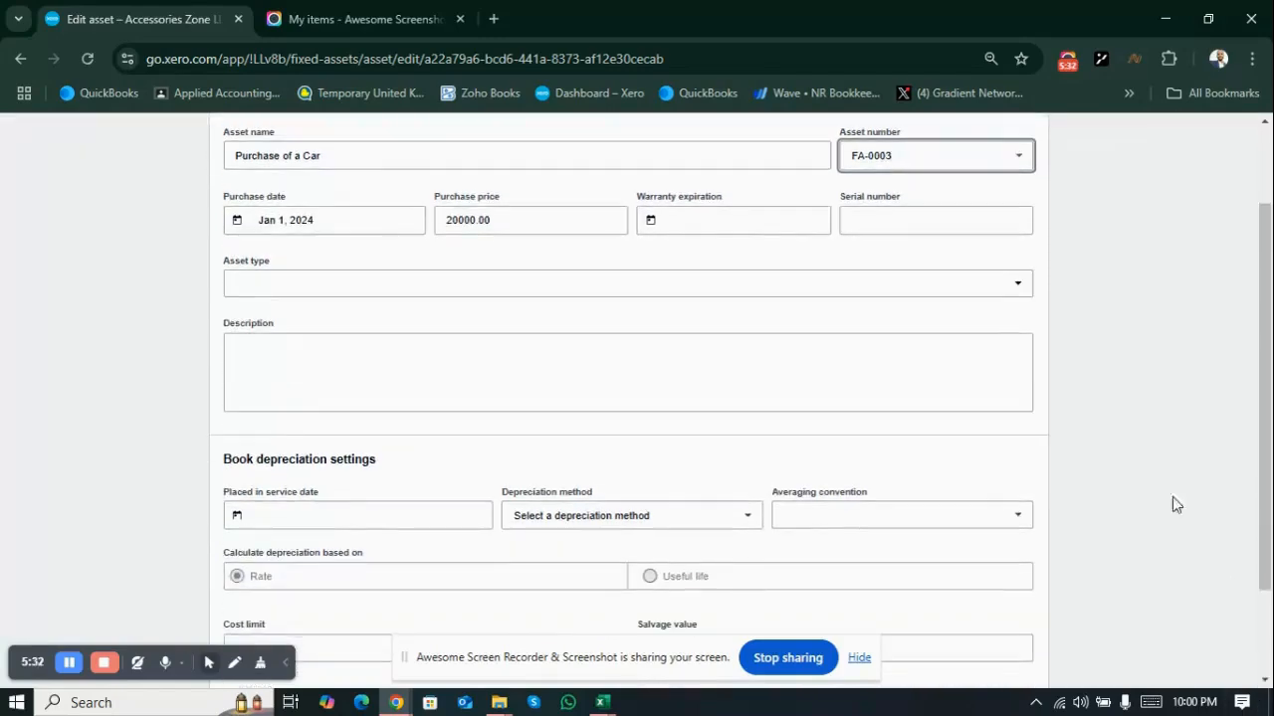
left_click(1007, 284)
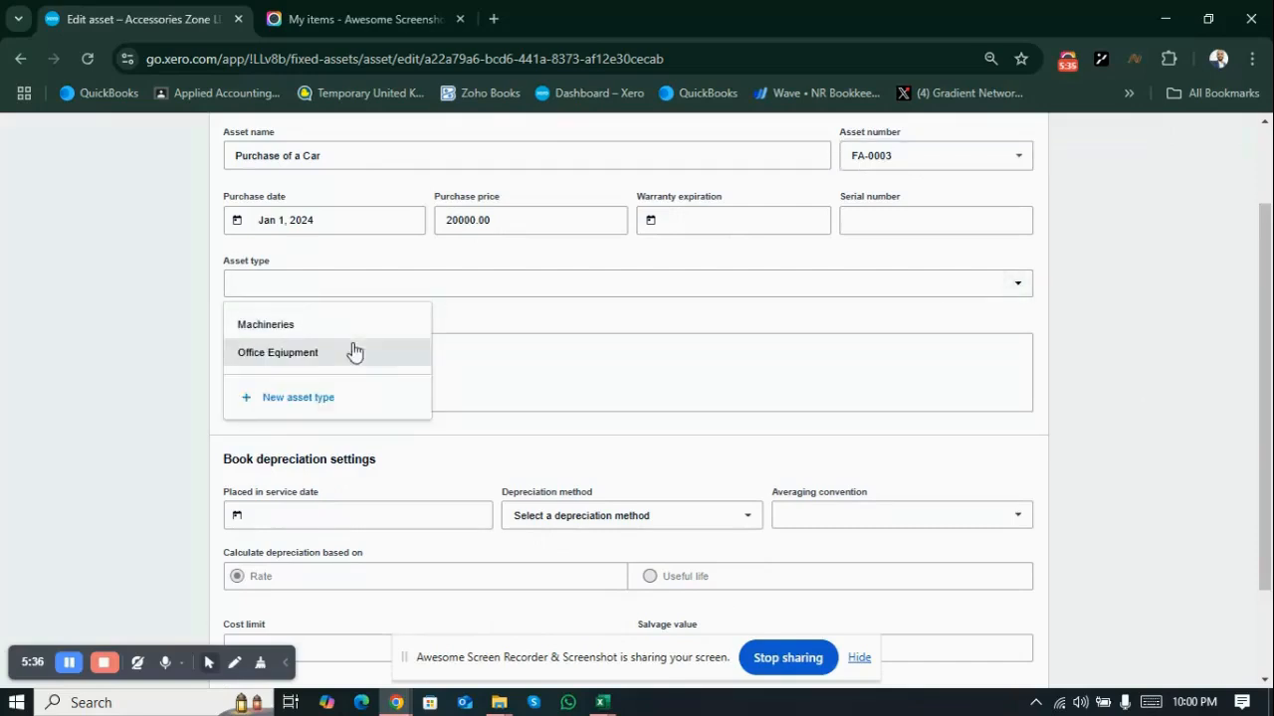
left_click(326, 396)
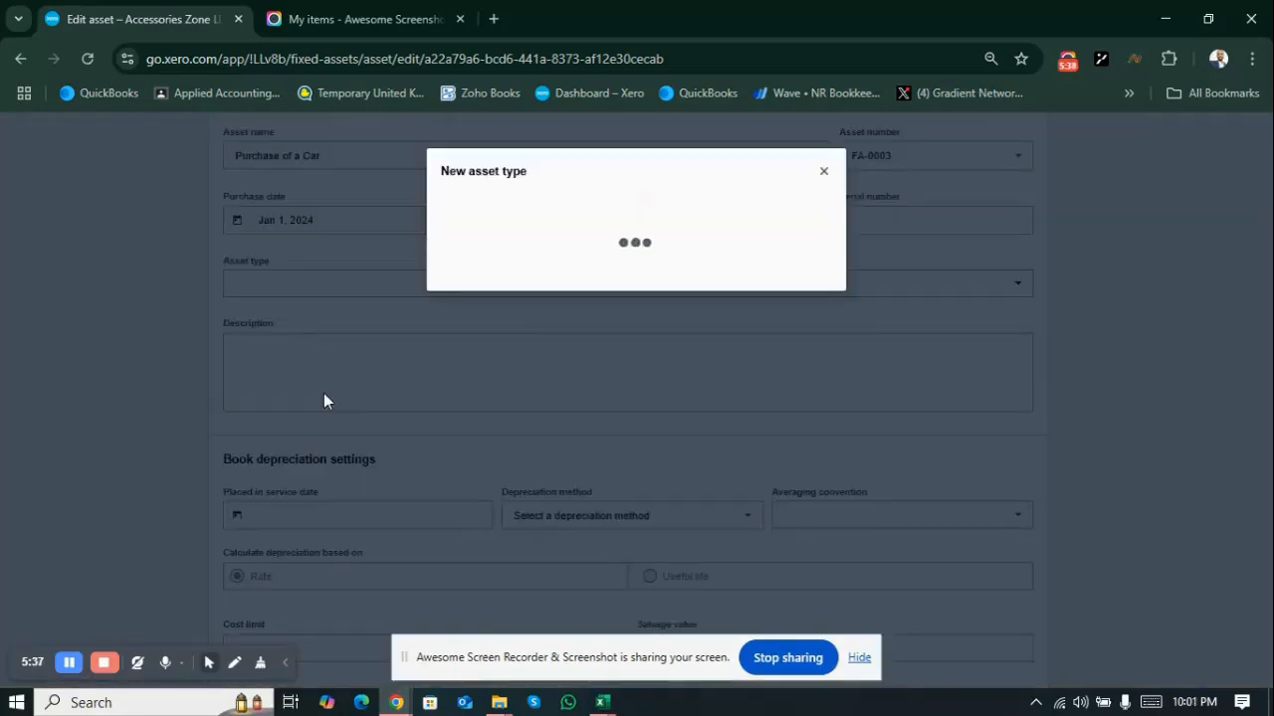
left_click(533, 227)
type("M")
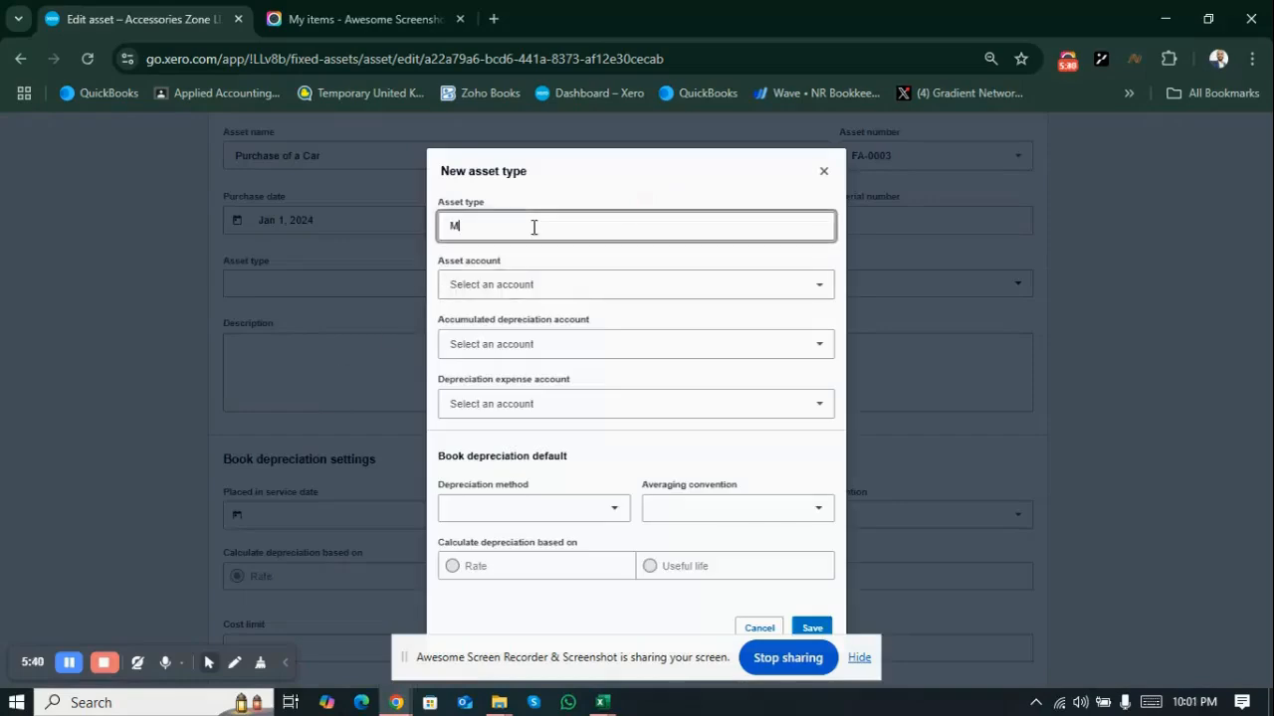
type("otor Cars")
left_click(826, 286)
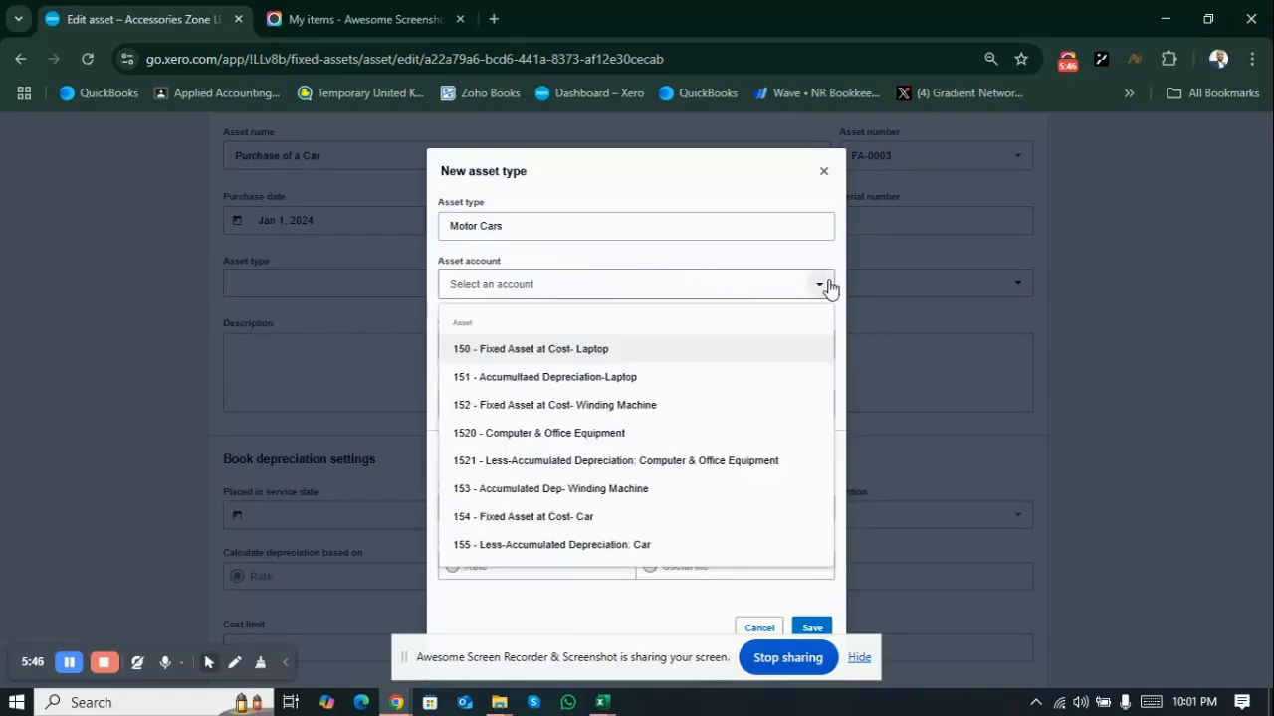
left_click(829, 288)
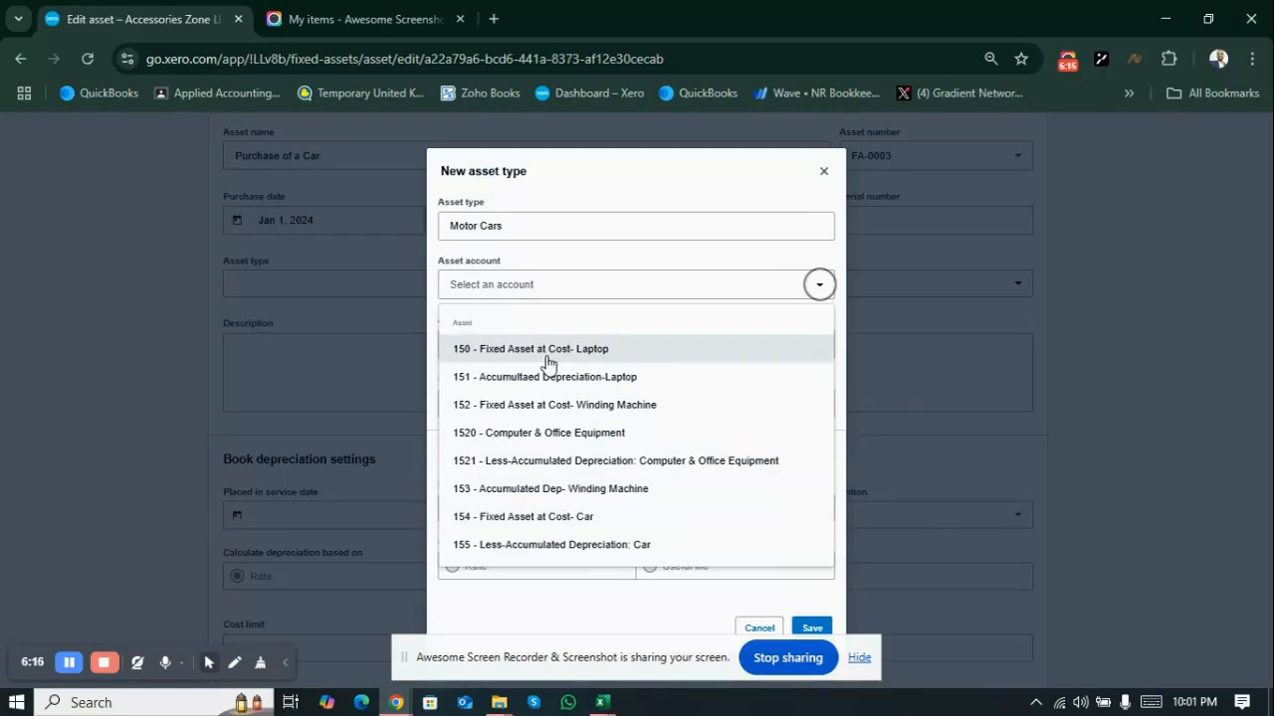
left_click(528, 515)
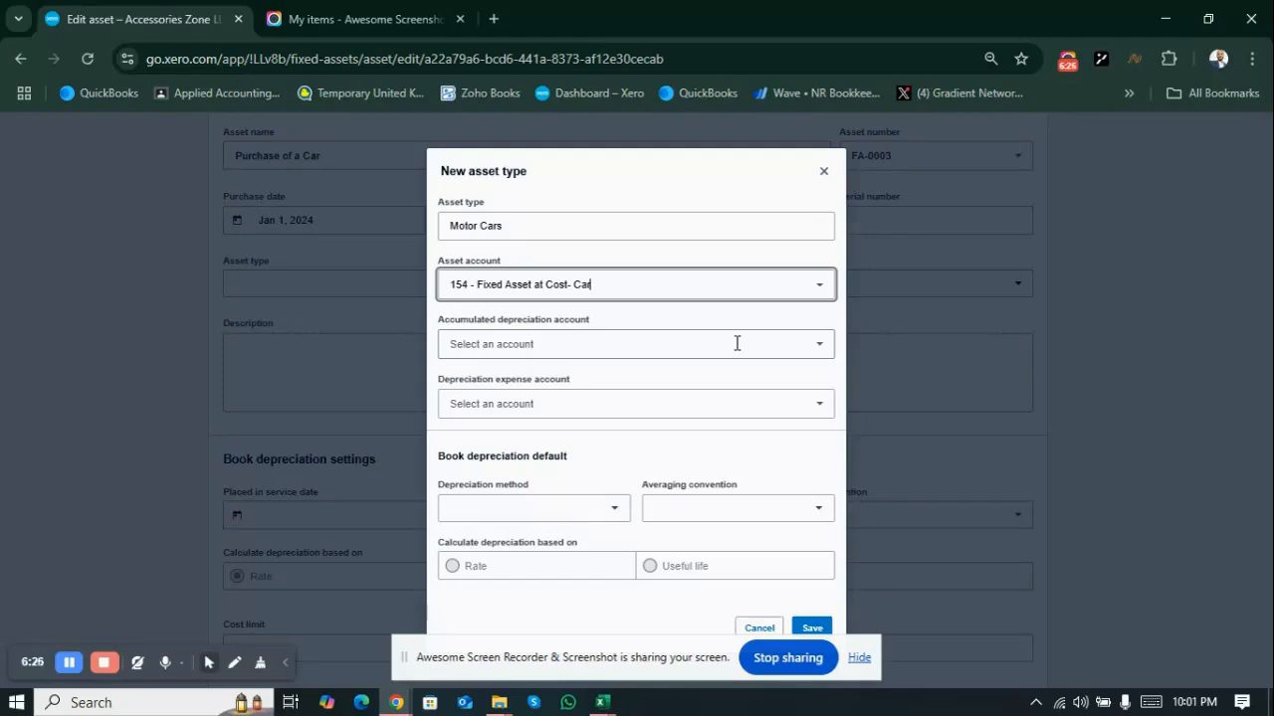
- Assign 155 - Less-Accumulated Depreciation: Car as the accumulated depreciation account and 666 - Depreciation Expenses as the expense account
left_click(818, 345)
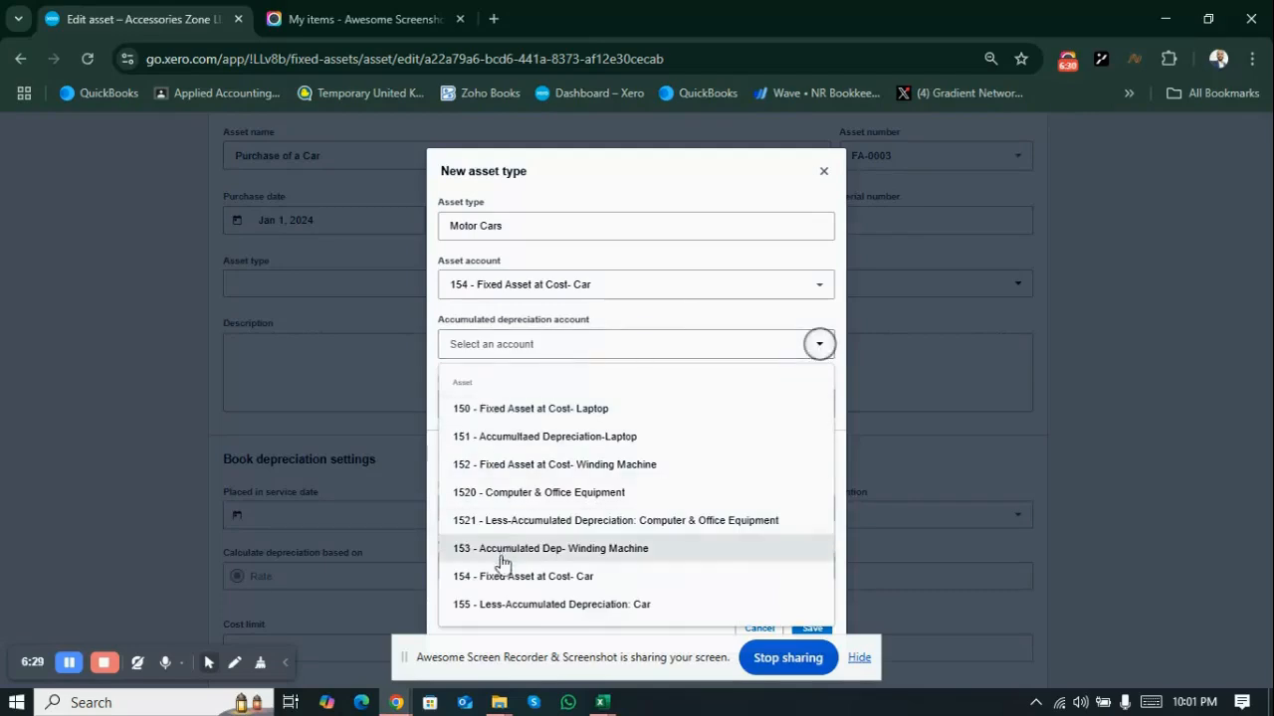
left_click(512, 607)
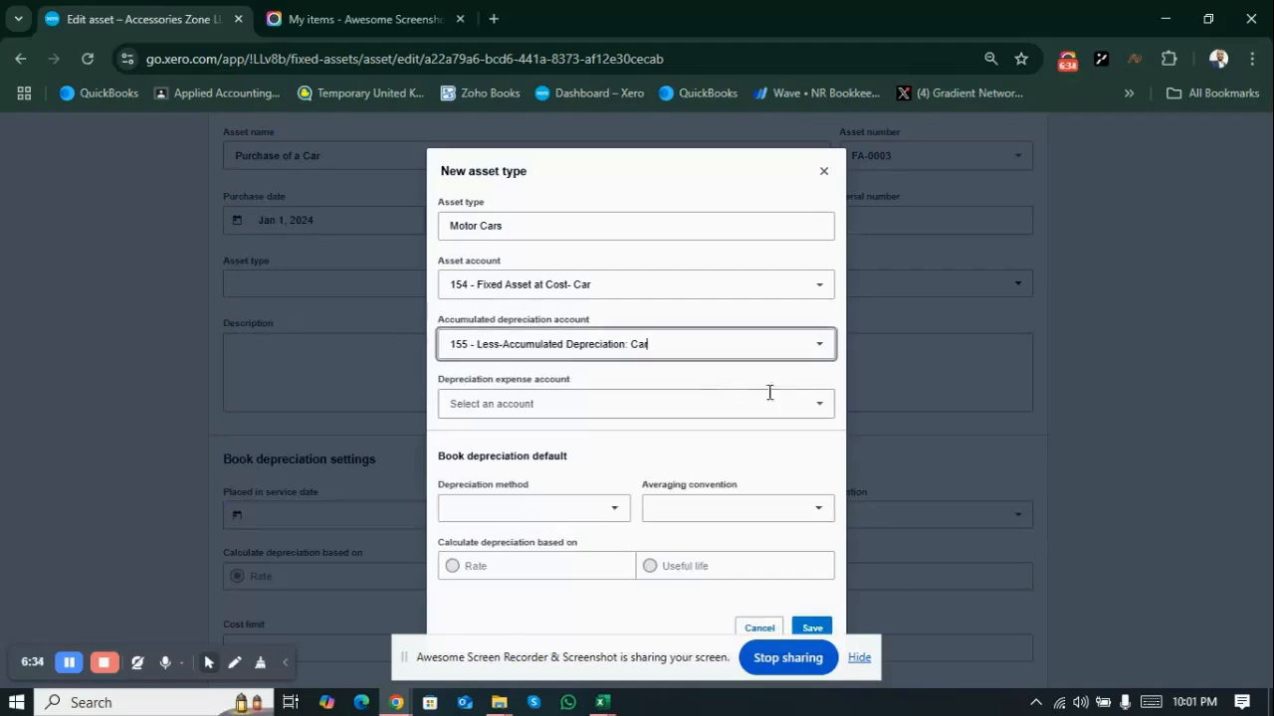
left_click(820, 410)
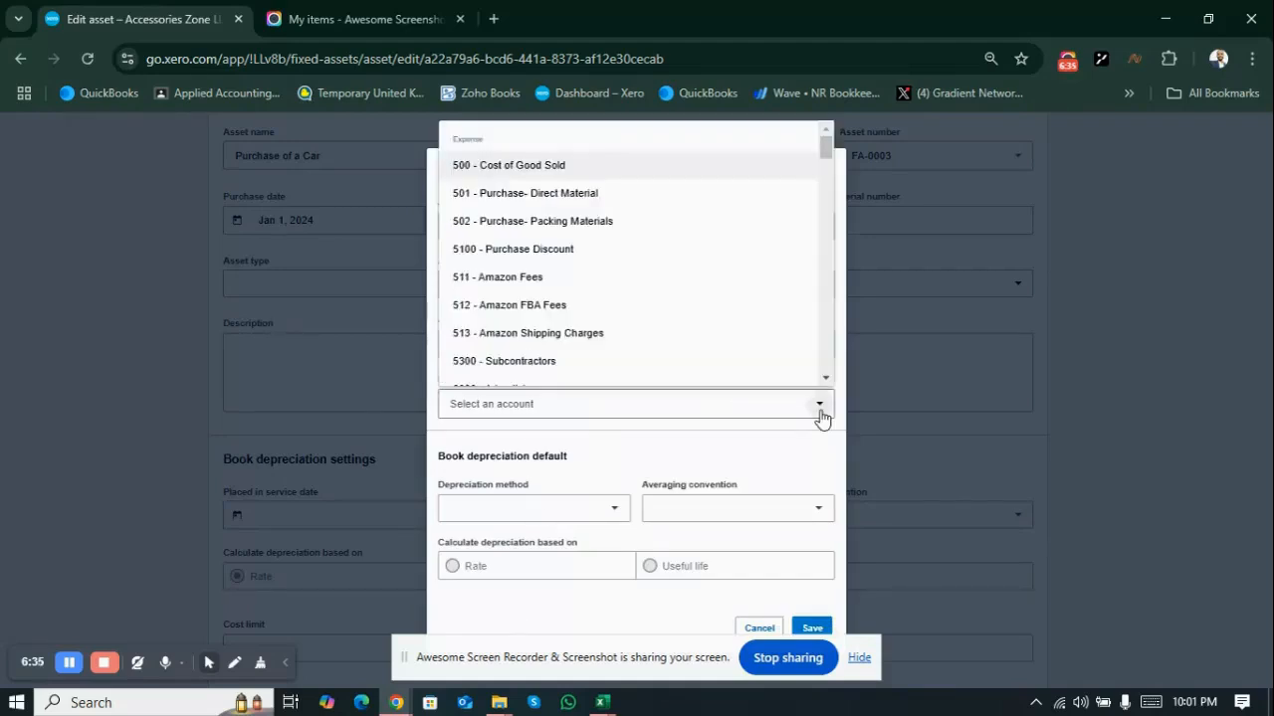
left_click(671, 409)
type("666")
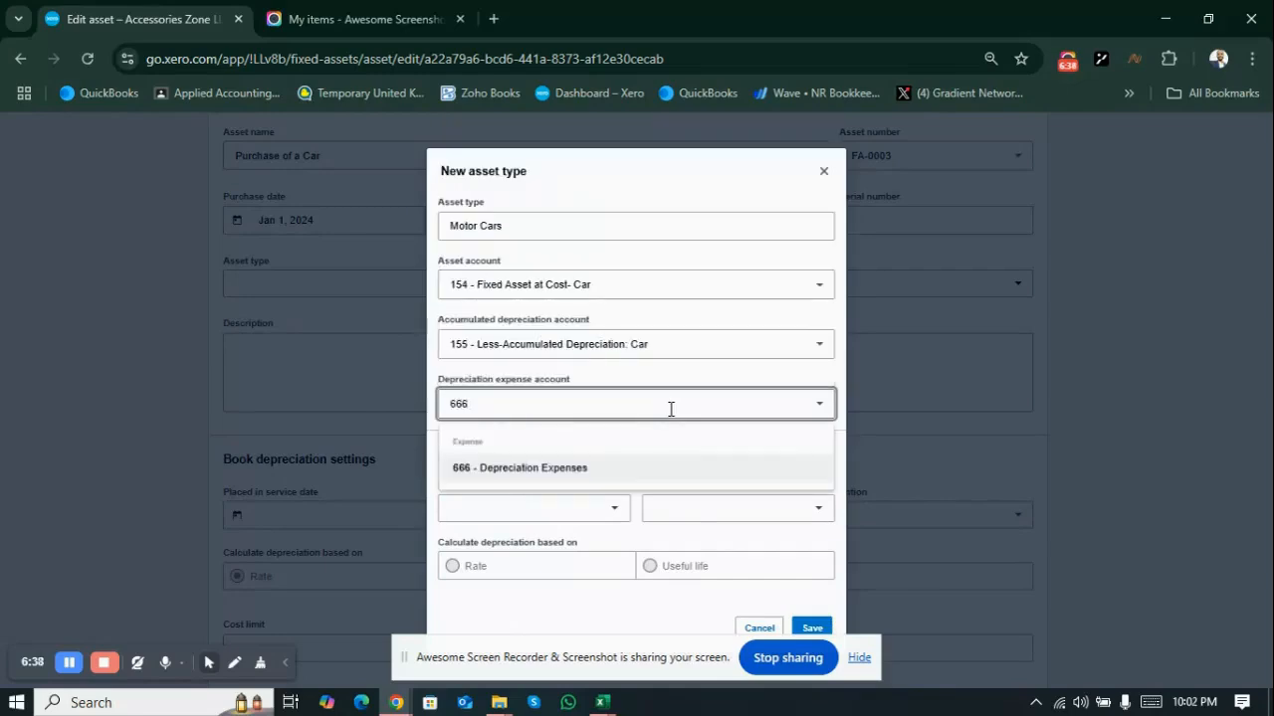
left_click(571, 466)
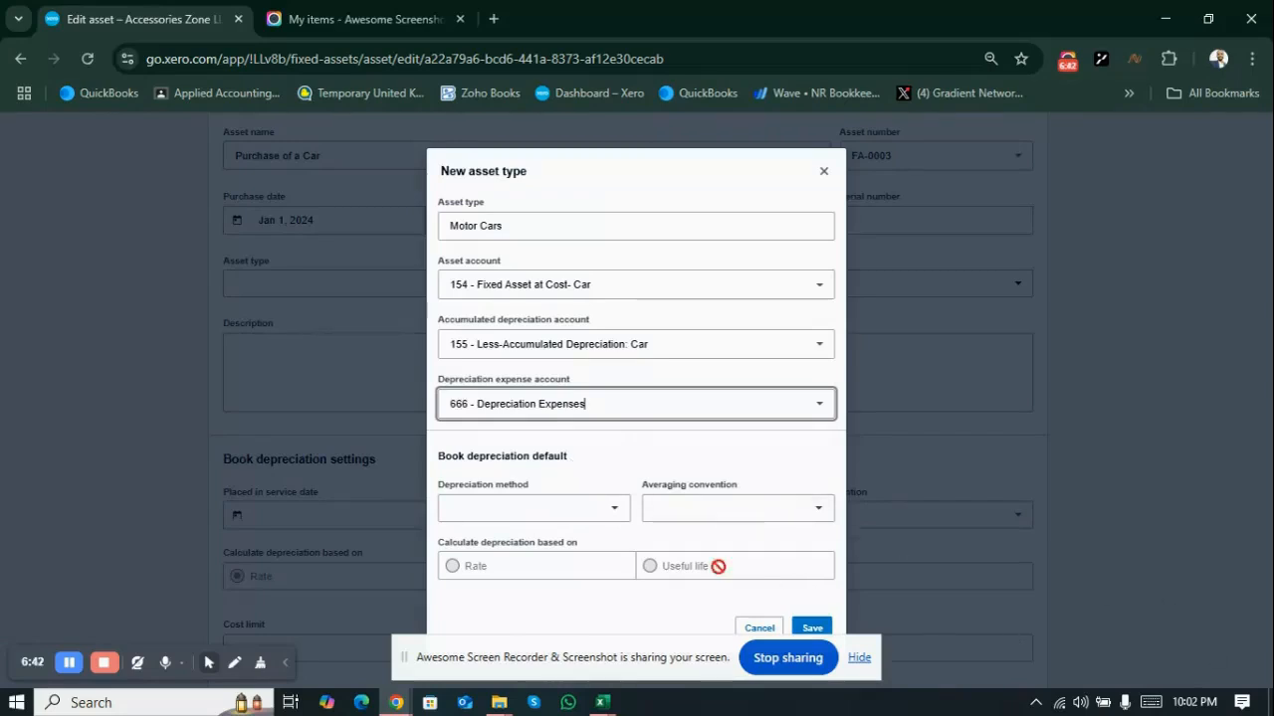
- Set the asset type's default depreciation method to Straight line with Full month averaging
left_click(619, 516)
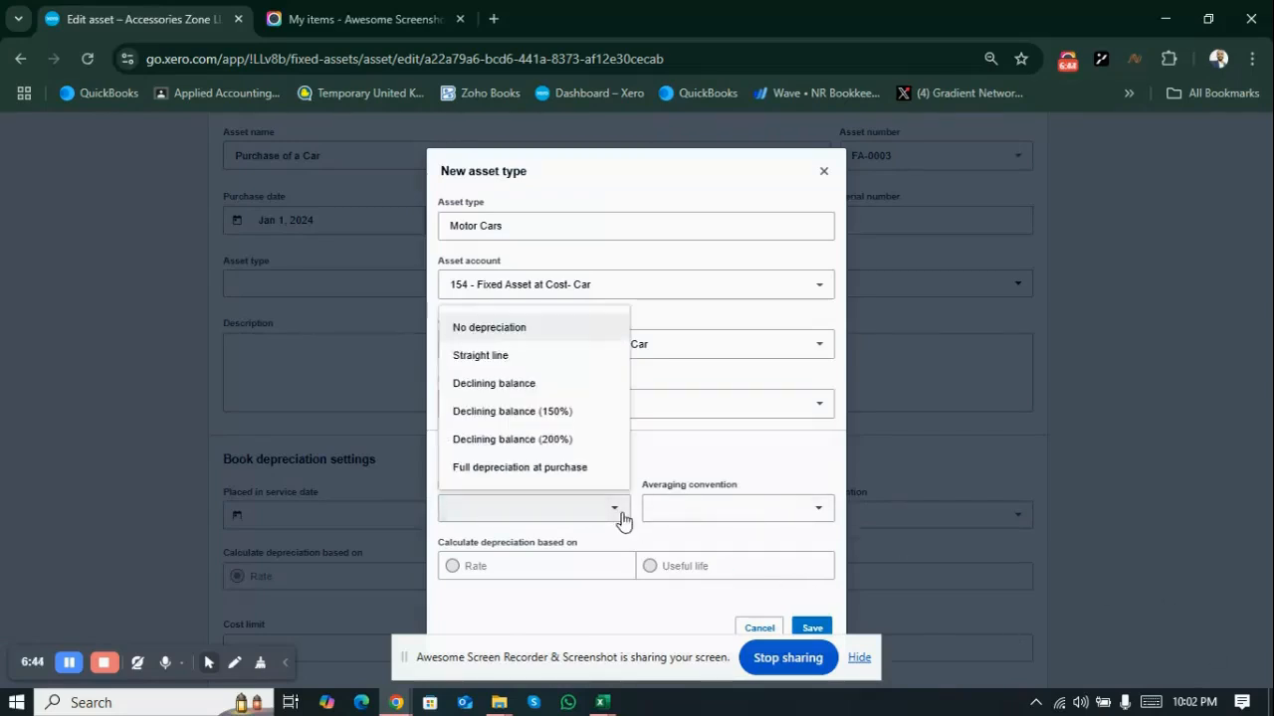
left_click(469, 355)
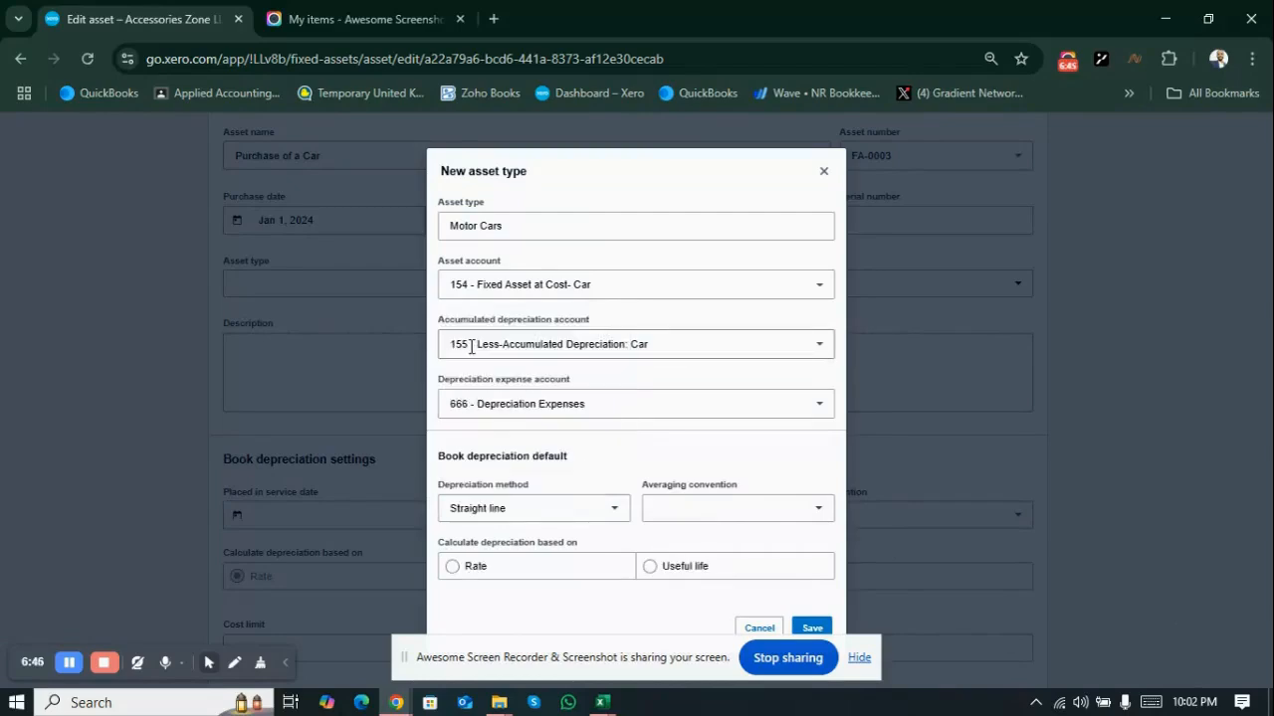
left_click(818, 516)
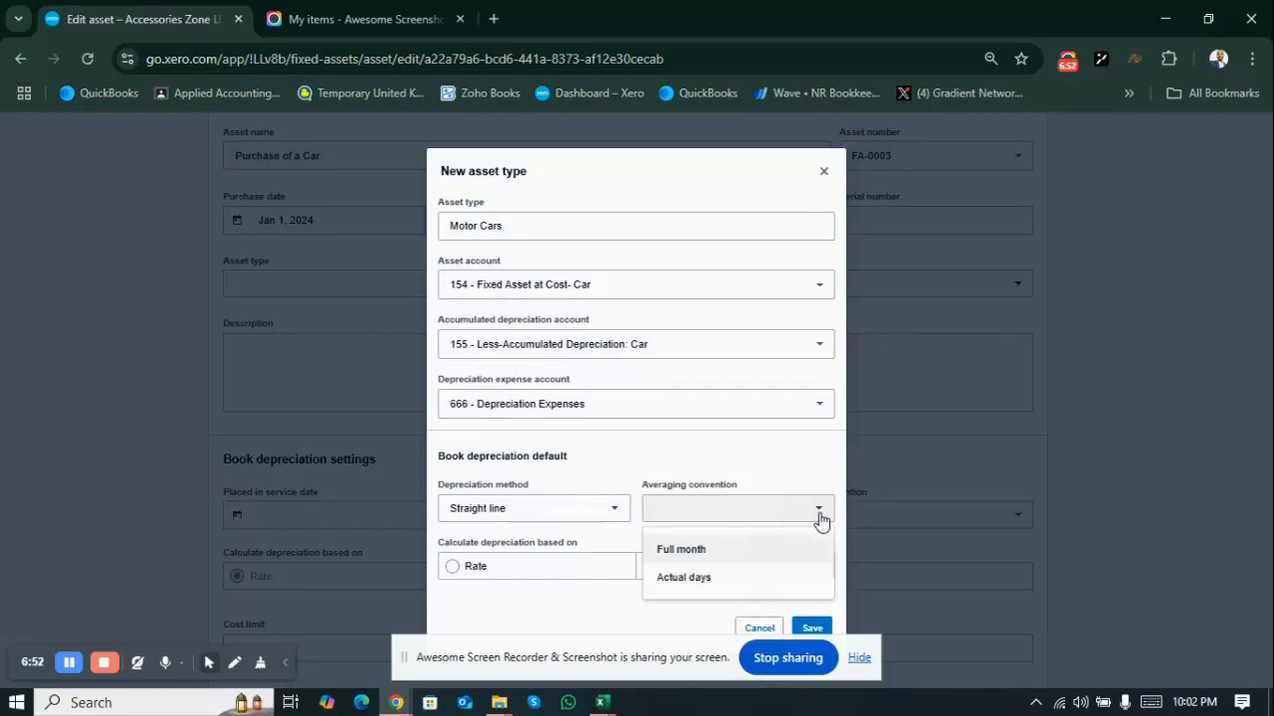
left_click(715, 554)
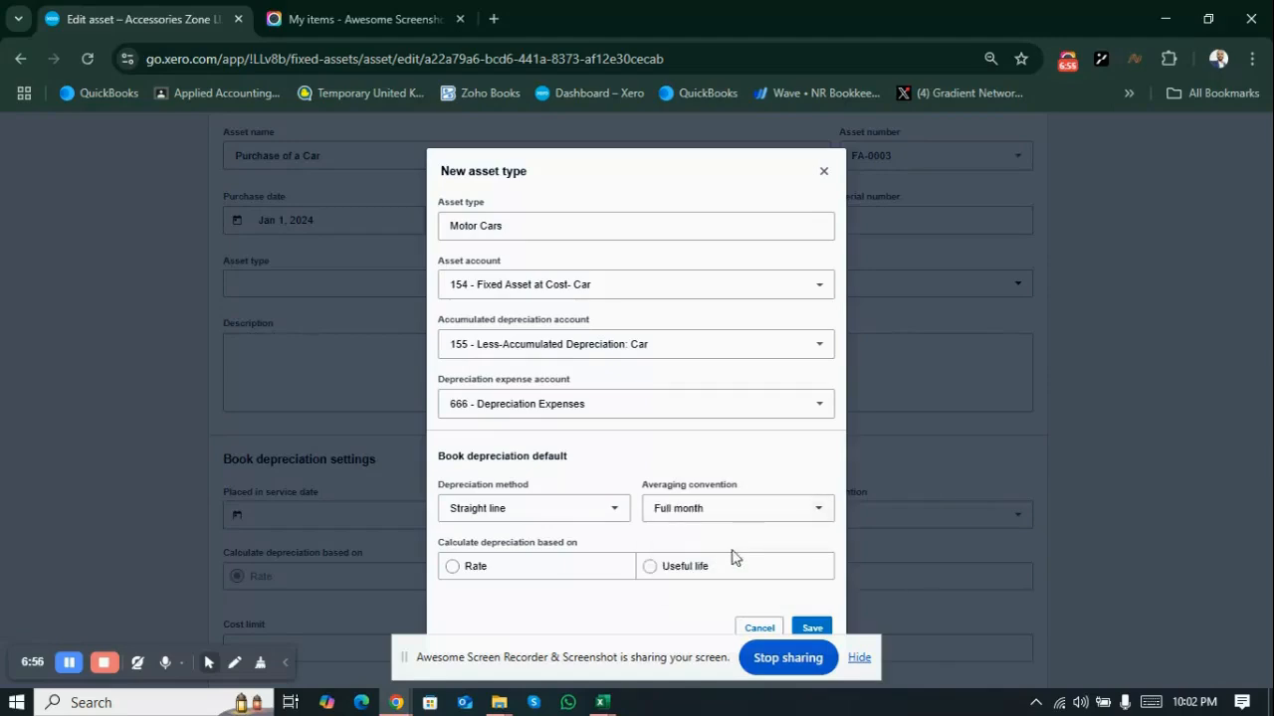
- Base the depreciation on a useful life of 5 years and save the Motor Cars asset type
left_click(860, 658)
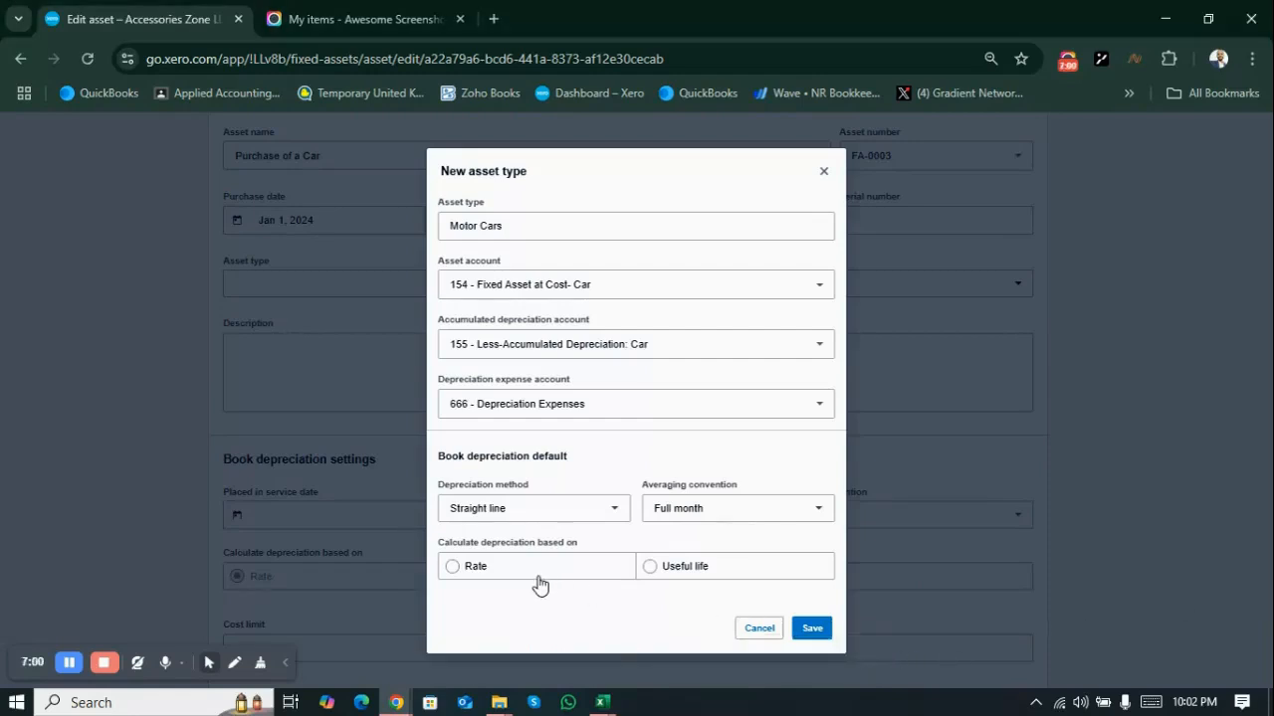
left_click(708, 568)
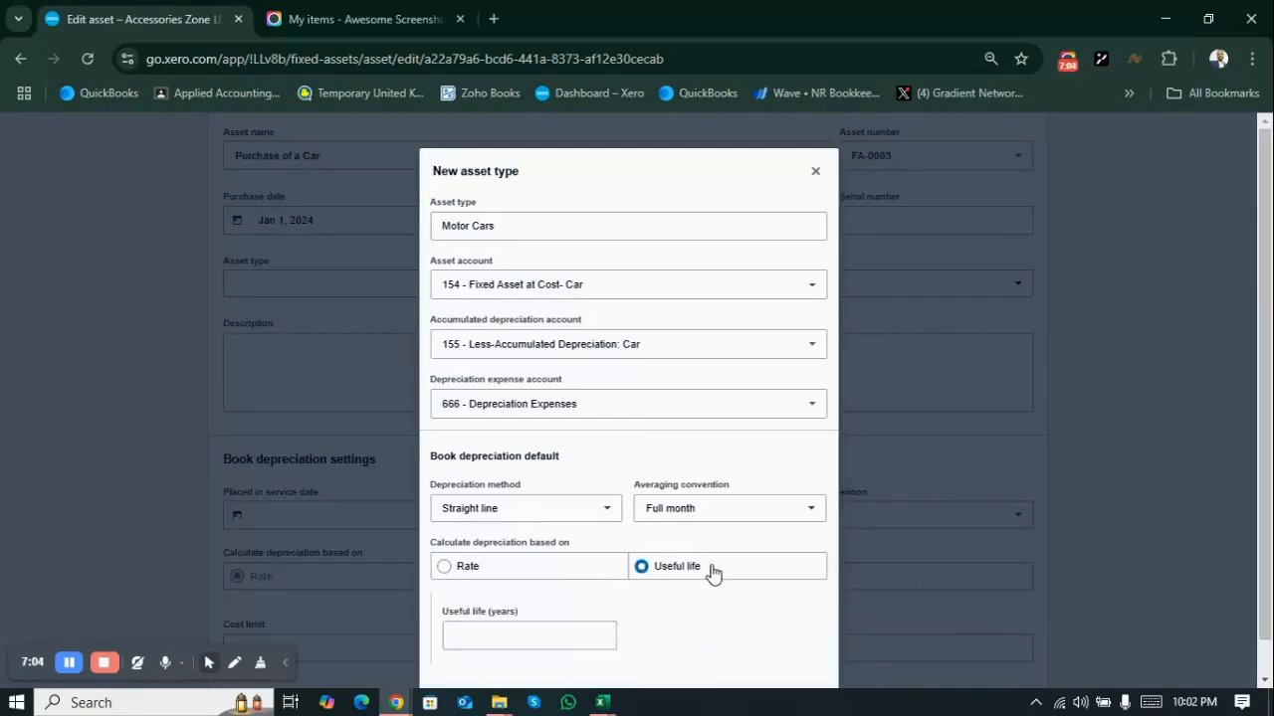
left_click(515, 630)
type("5")
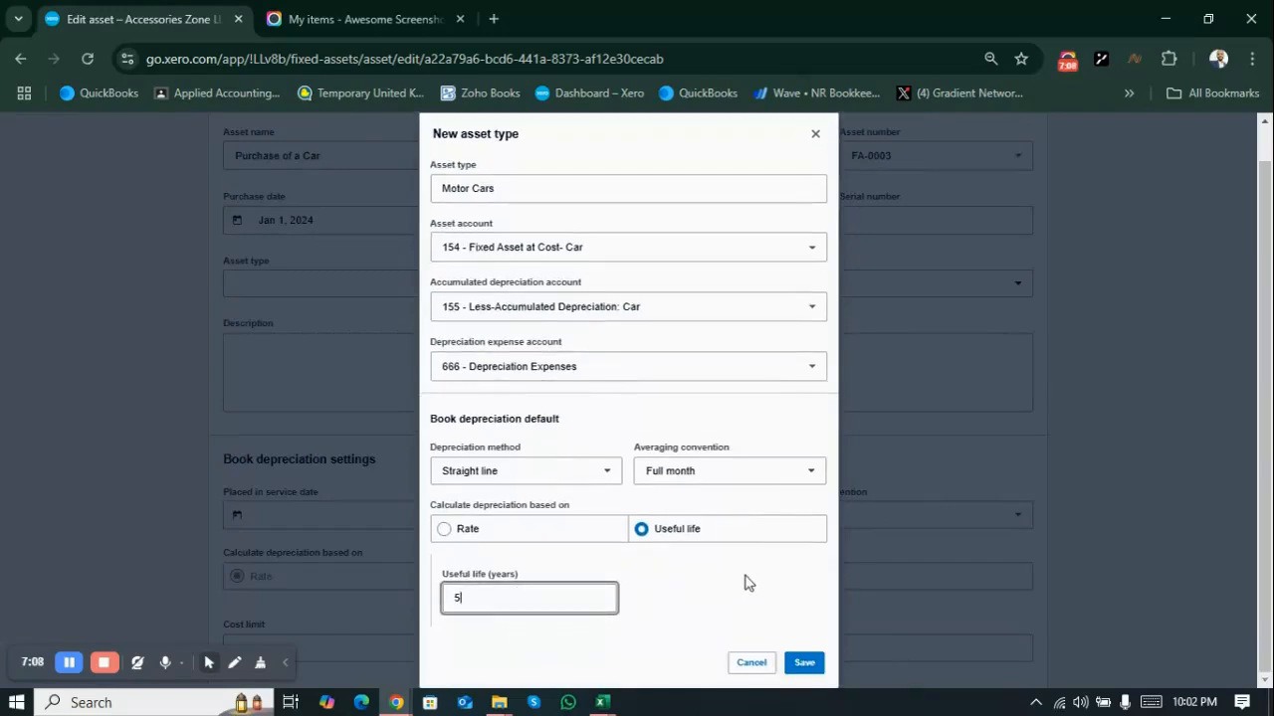
left_click(804, 665)
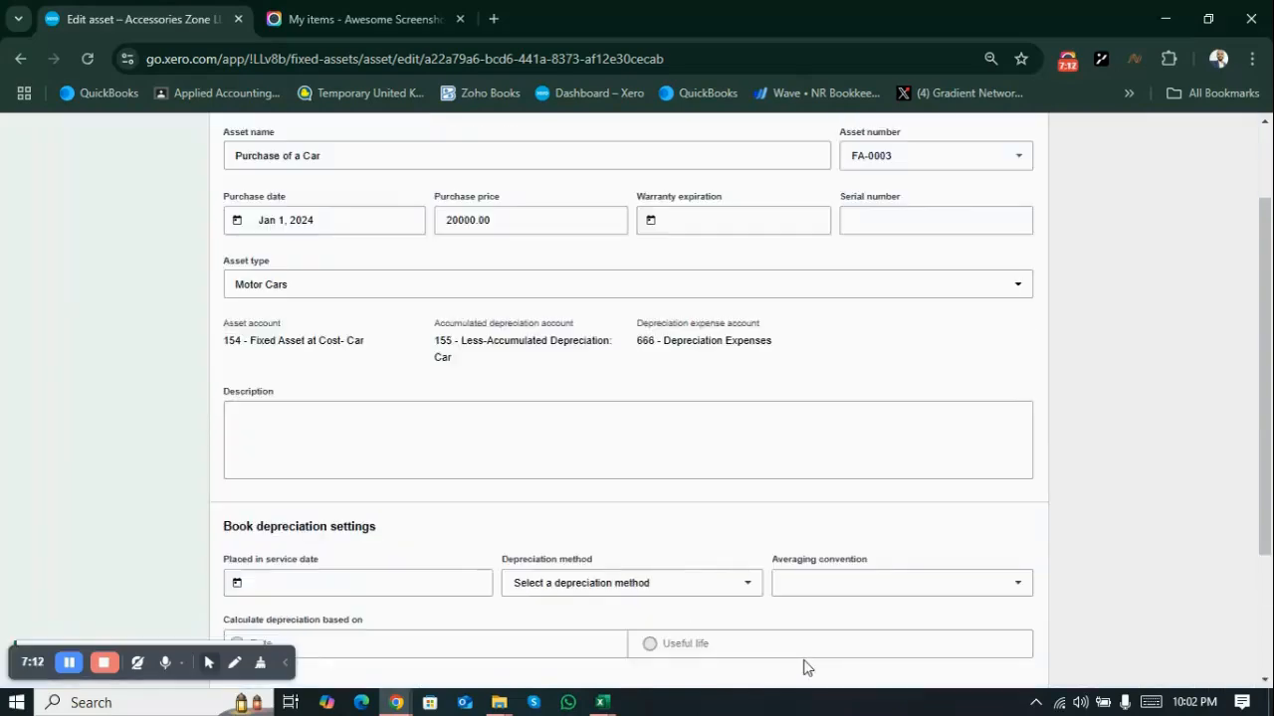
- Try to register the car asset with the cost limit and salvage value left blank
scroll(805, 667, "down", 3)
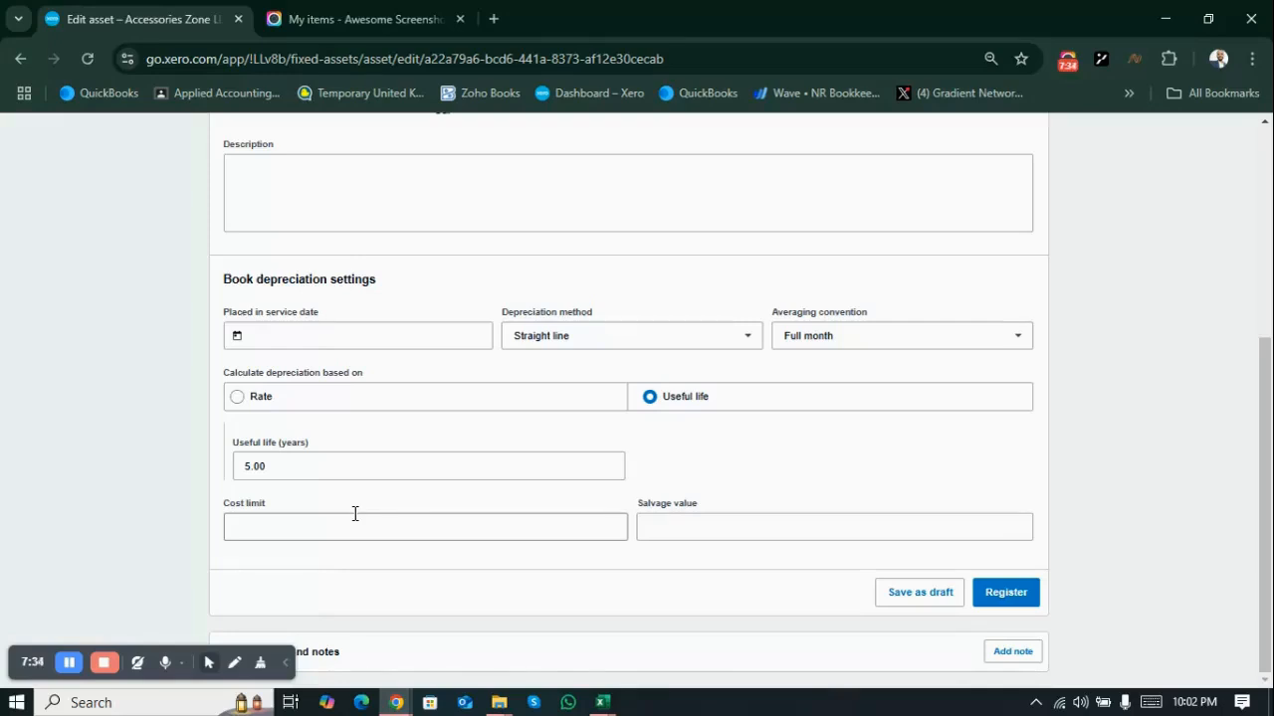
left_click(704, 523)
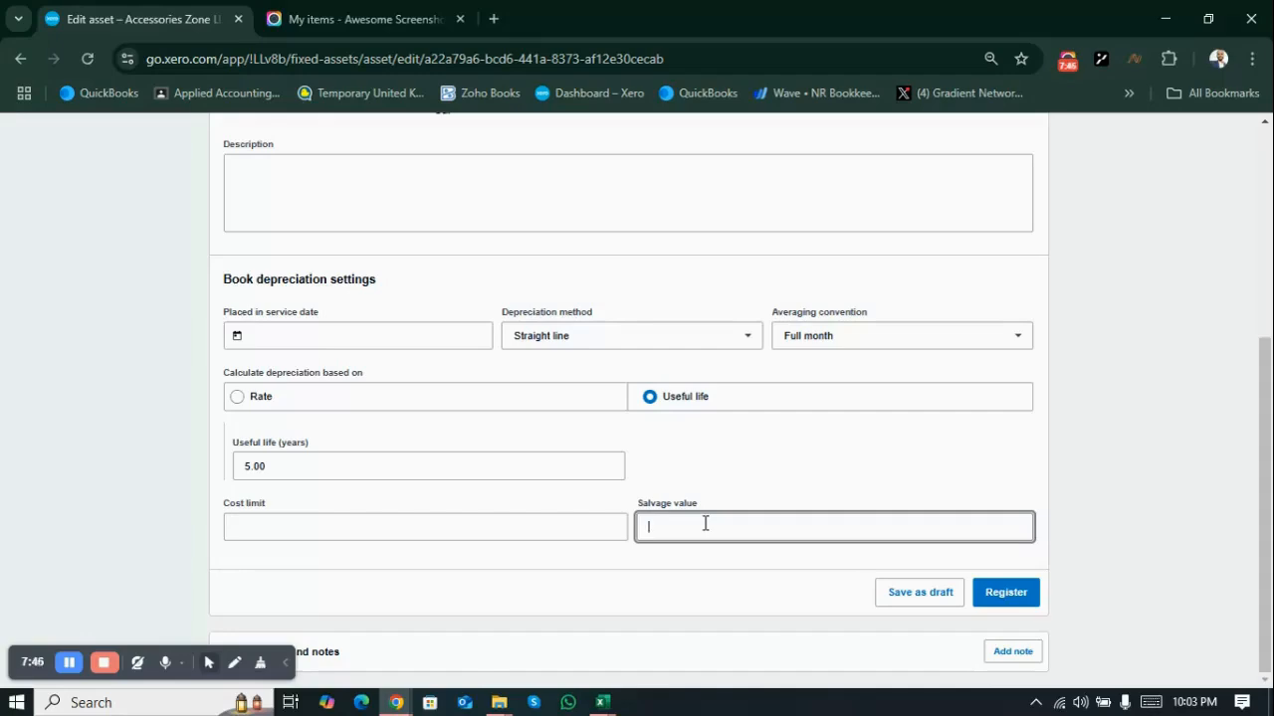
left_click(1020, 602)
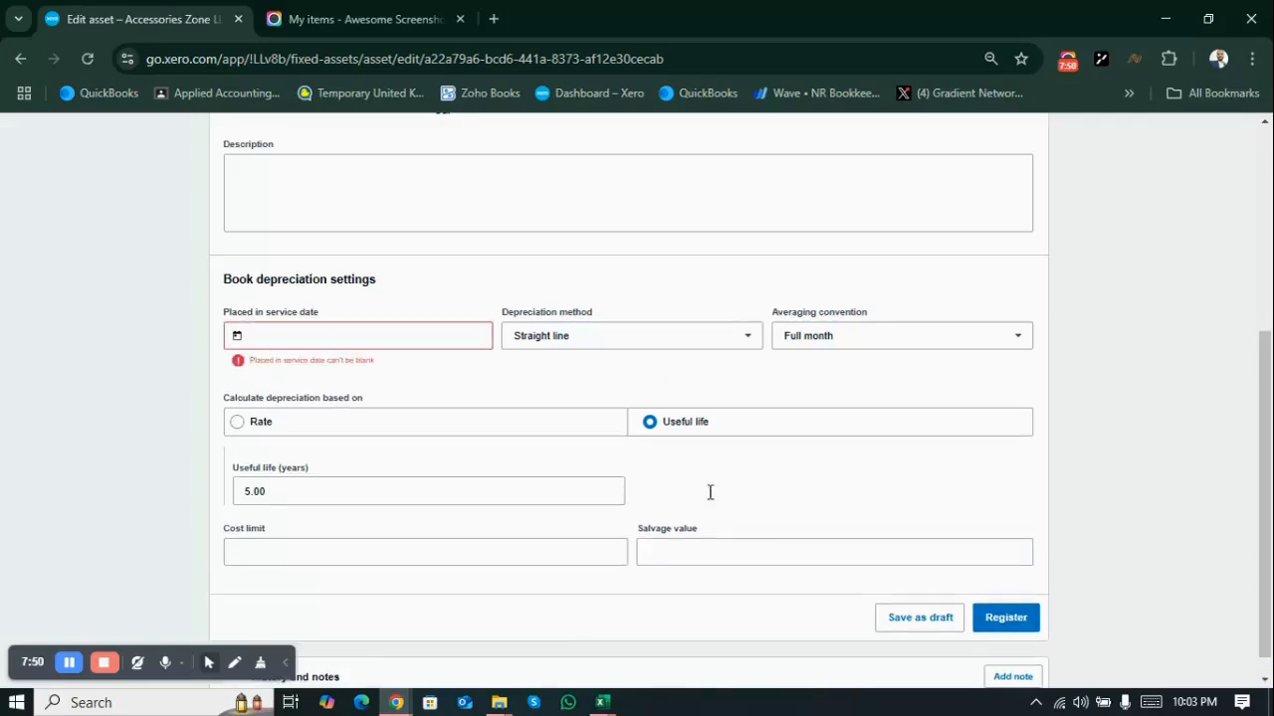
- Set the asset's placed in service date to Jan 1, 2024 and register the car asset
left_click(306, 338)
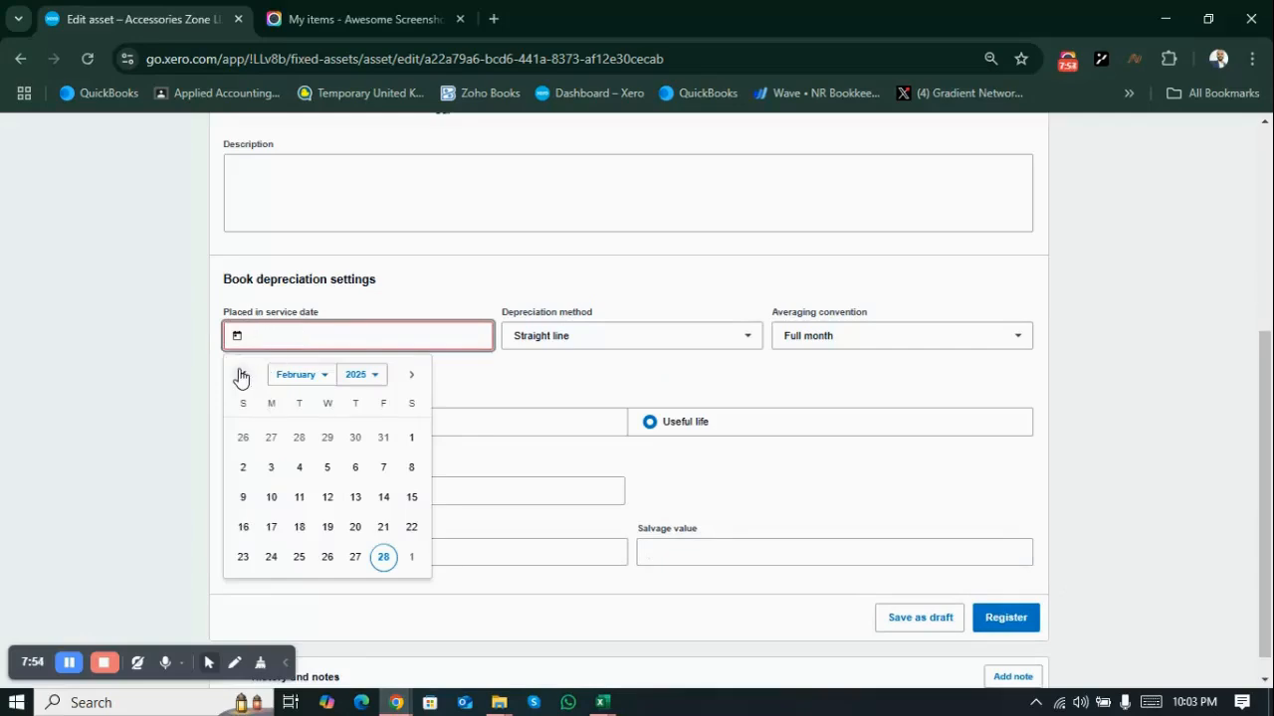
left_click(374, 379)
left_click(354, 399)
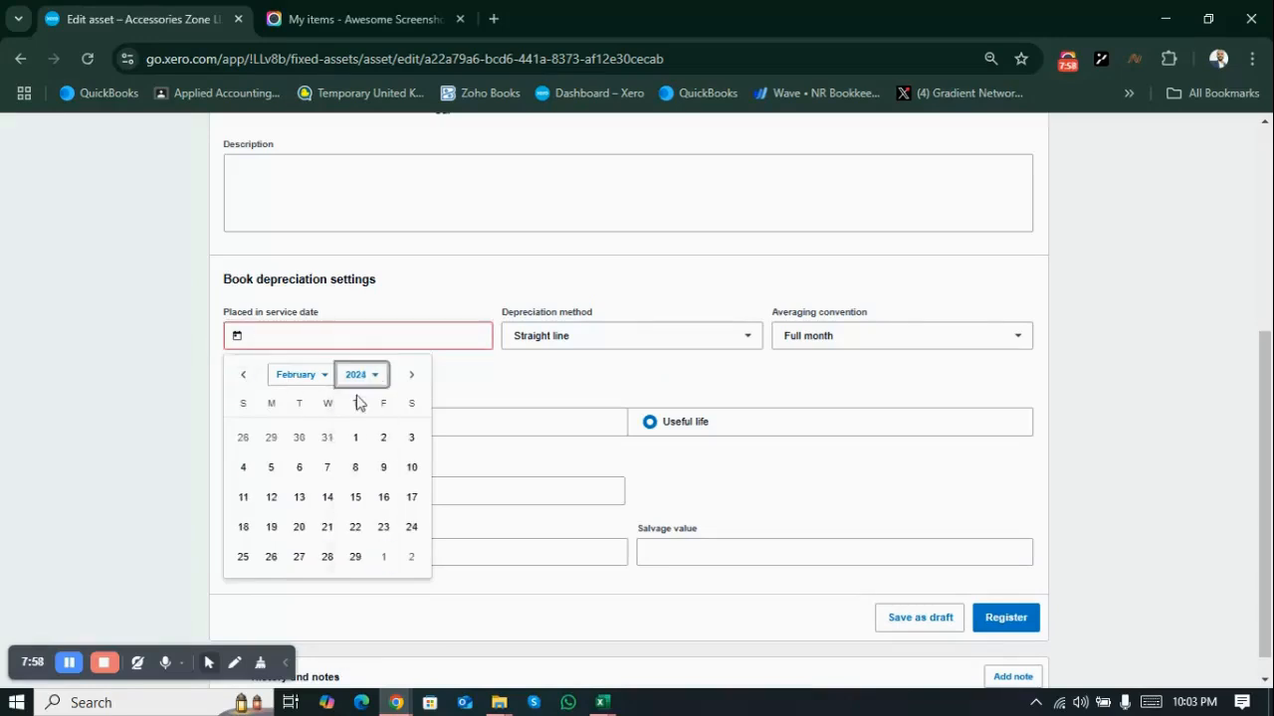
left_click(321, 380)
left_click(313, 400)
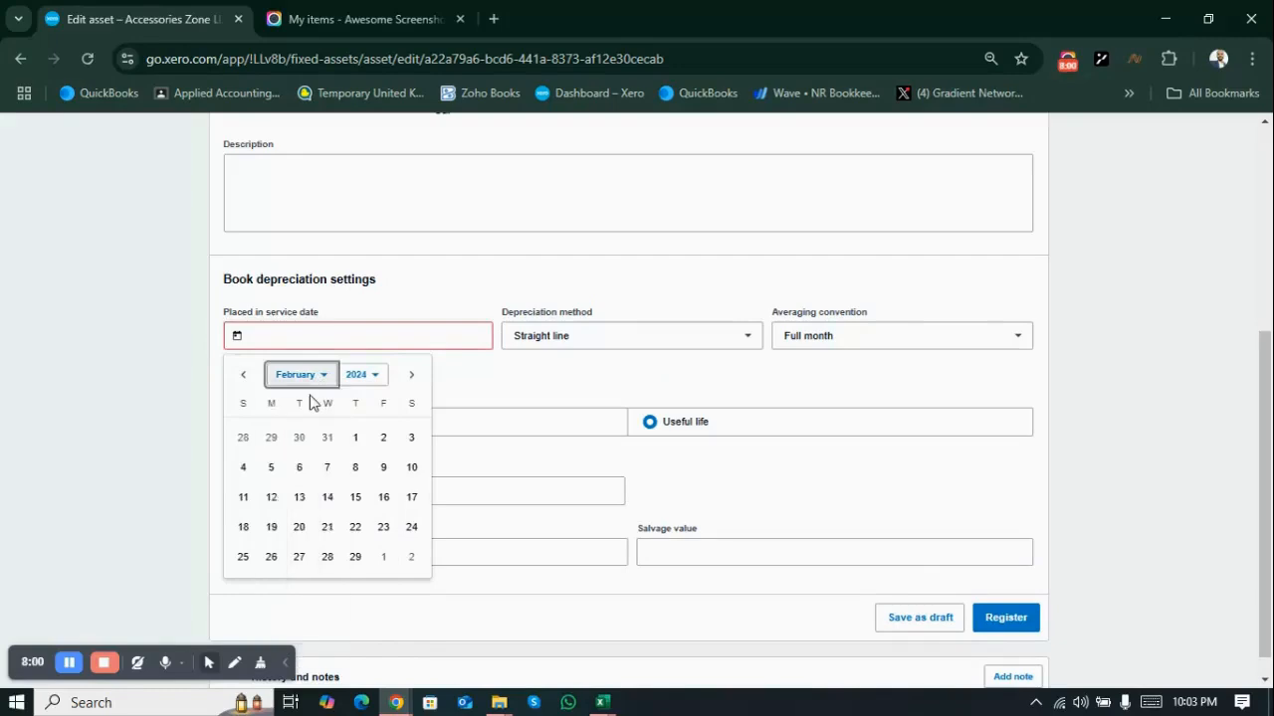
left_click(270, 437)
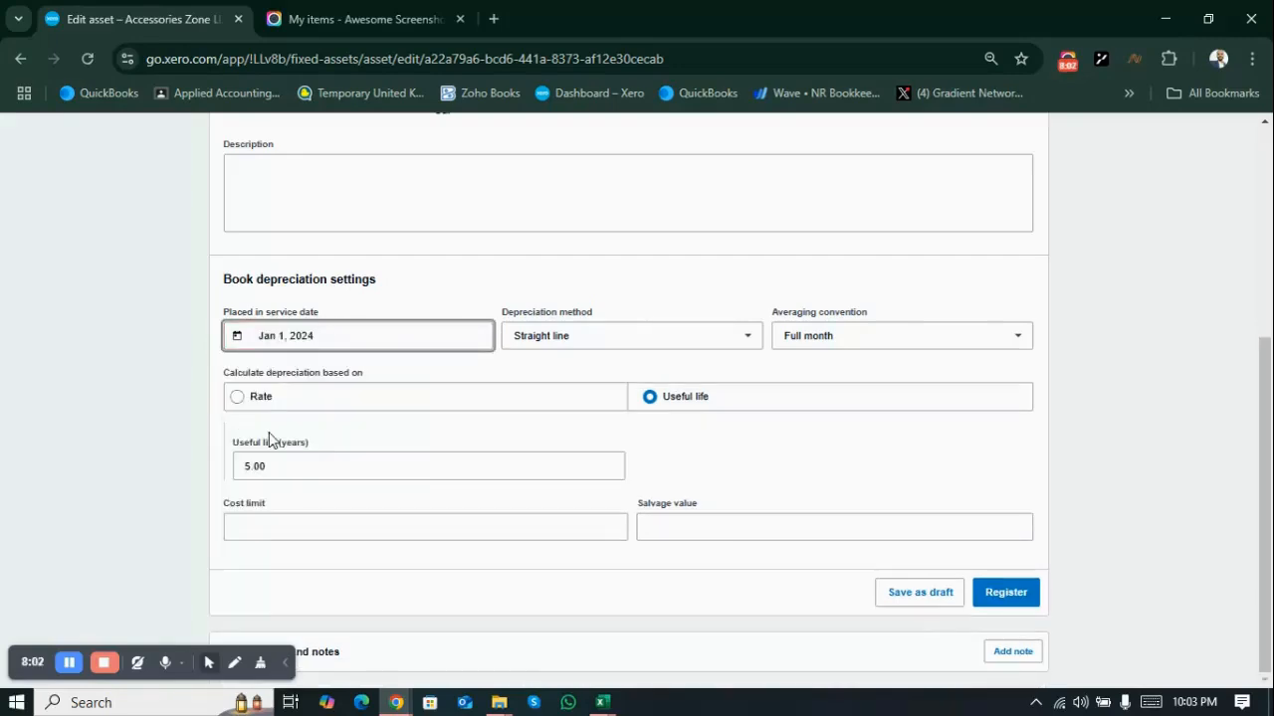
left_click(1015, 609)
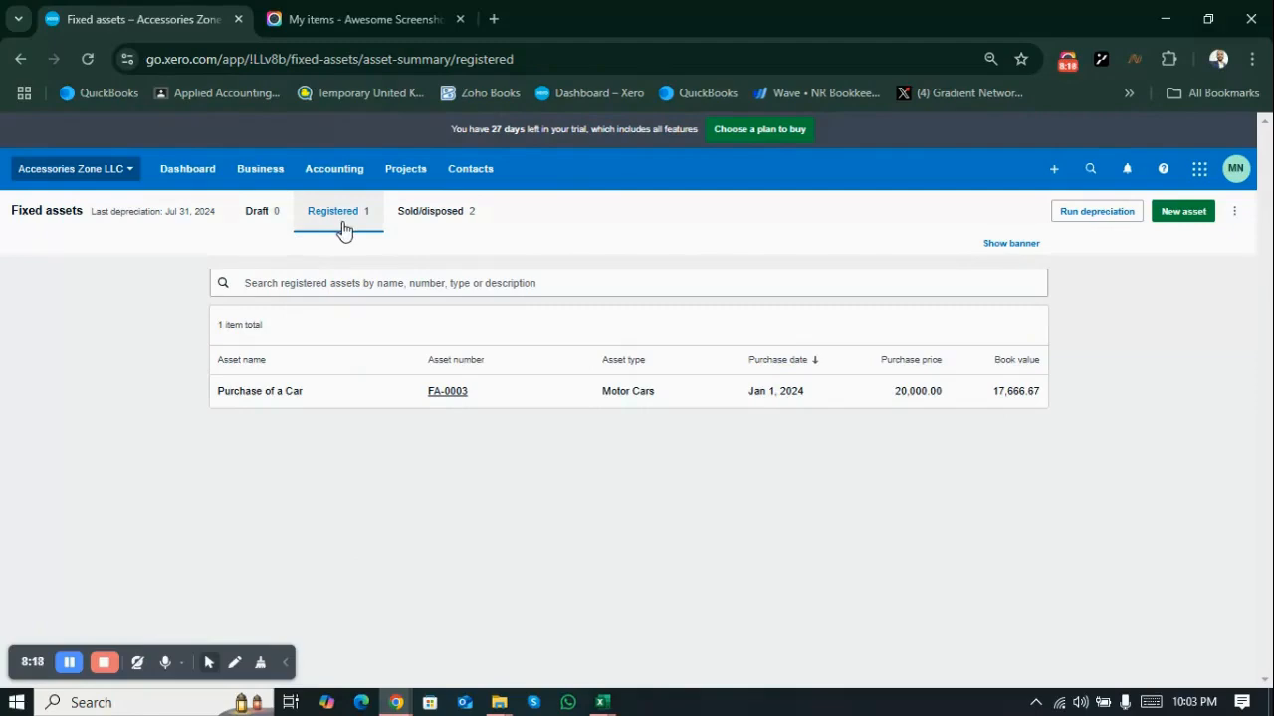
- Review the registered car asset's accounts, depreciation settings and value, and look over the list of sold/disposed assets
left_click(1025, 390)
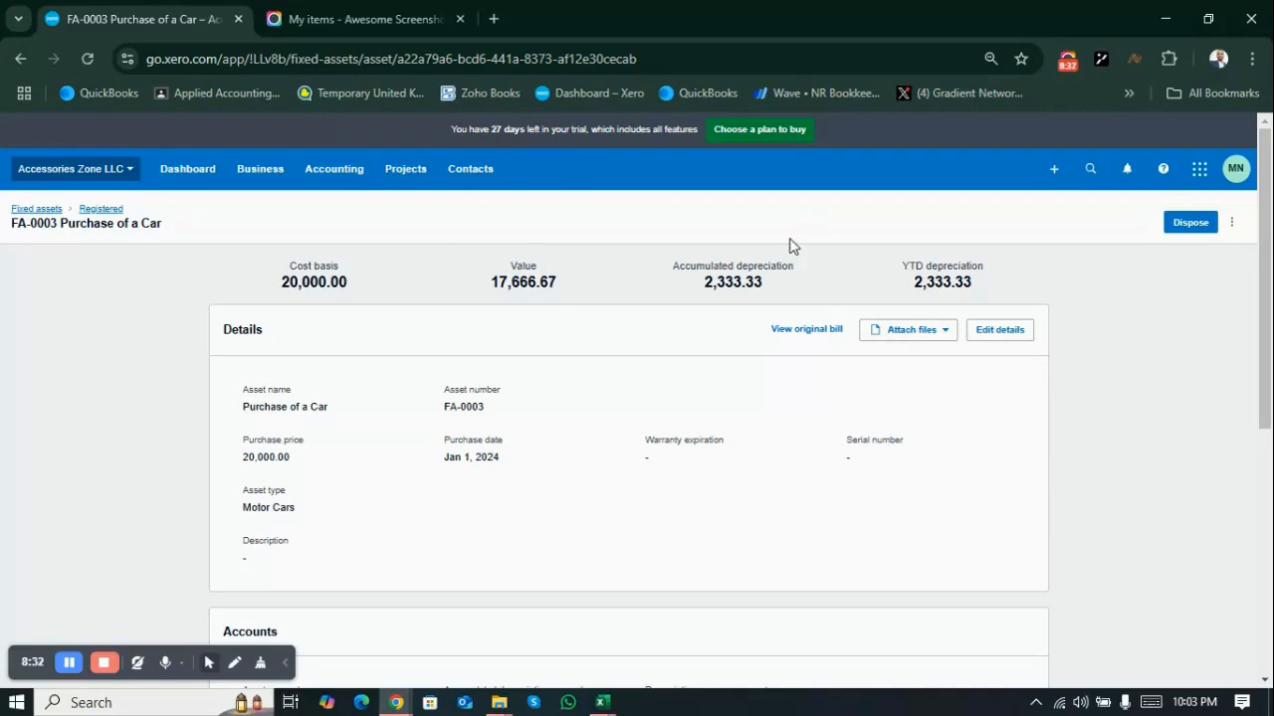
scroll(767, 368, "down", 5)
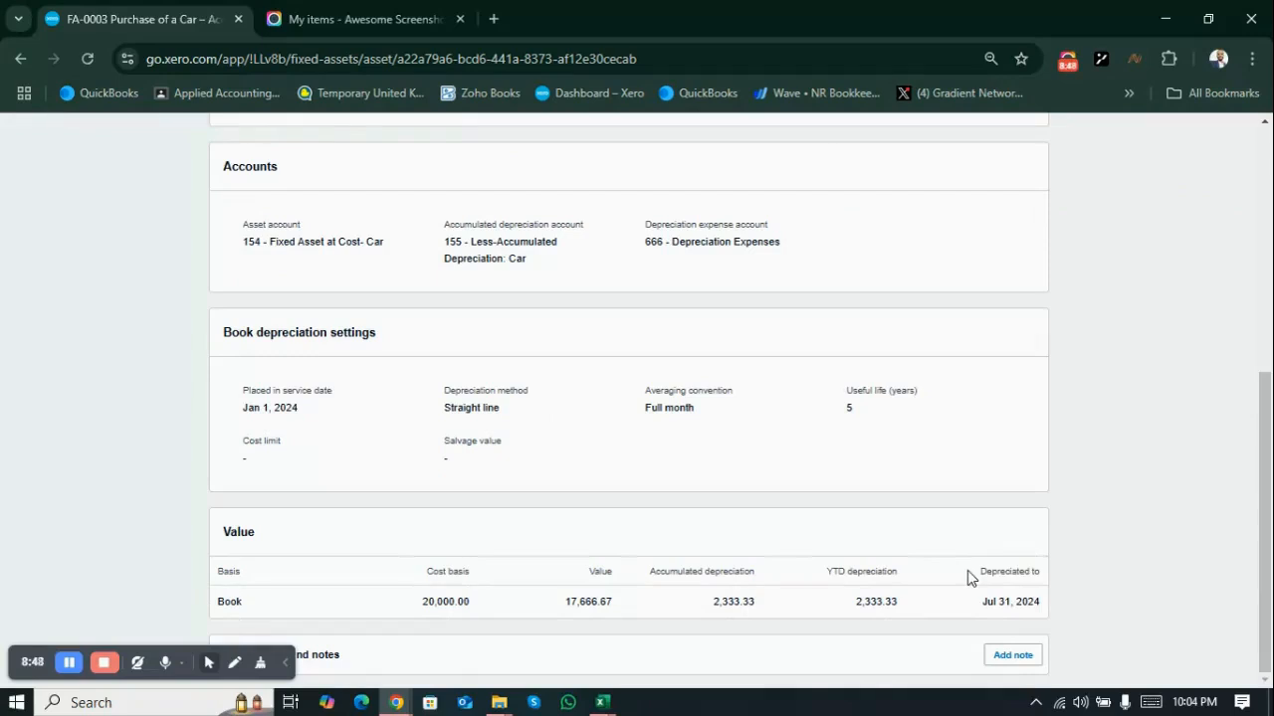
key("alt+Tab")
key("alt+shift+Tab")
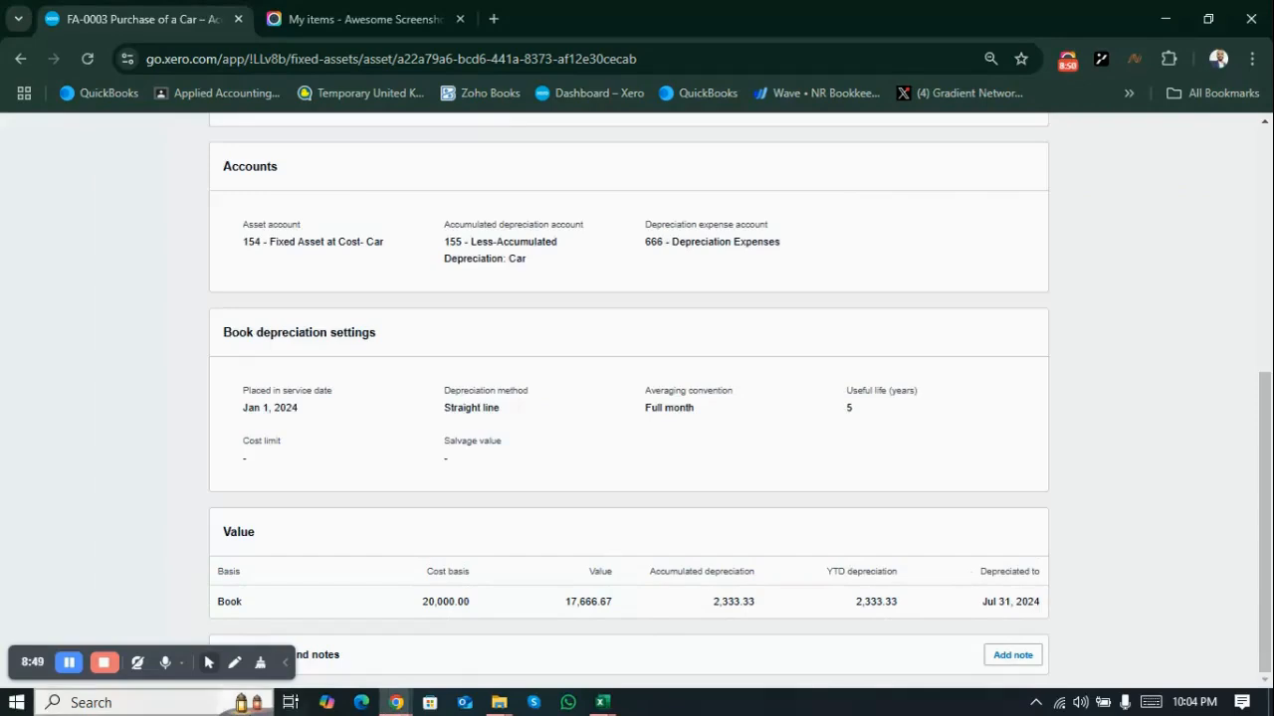
left_click(68, 663)
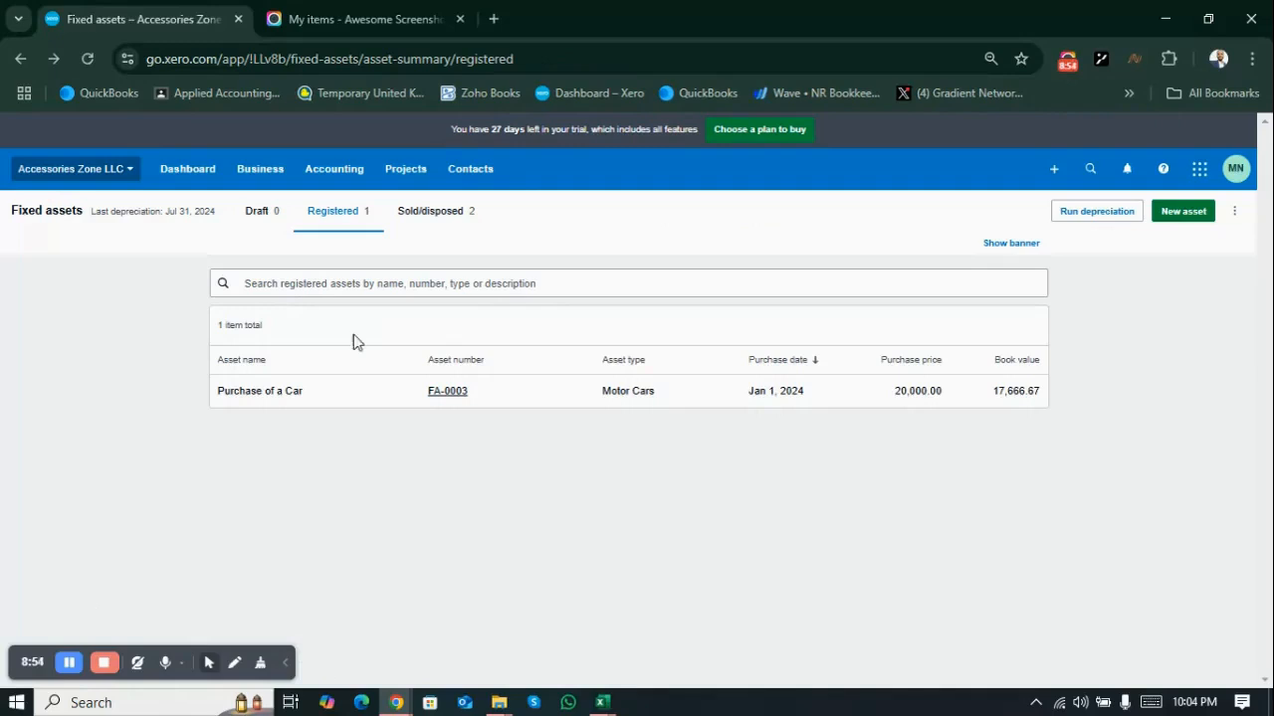
left_click(425, 221)
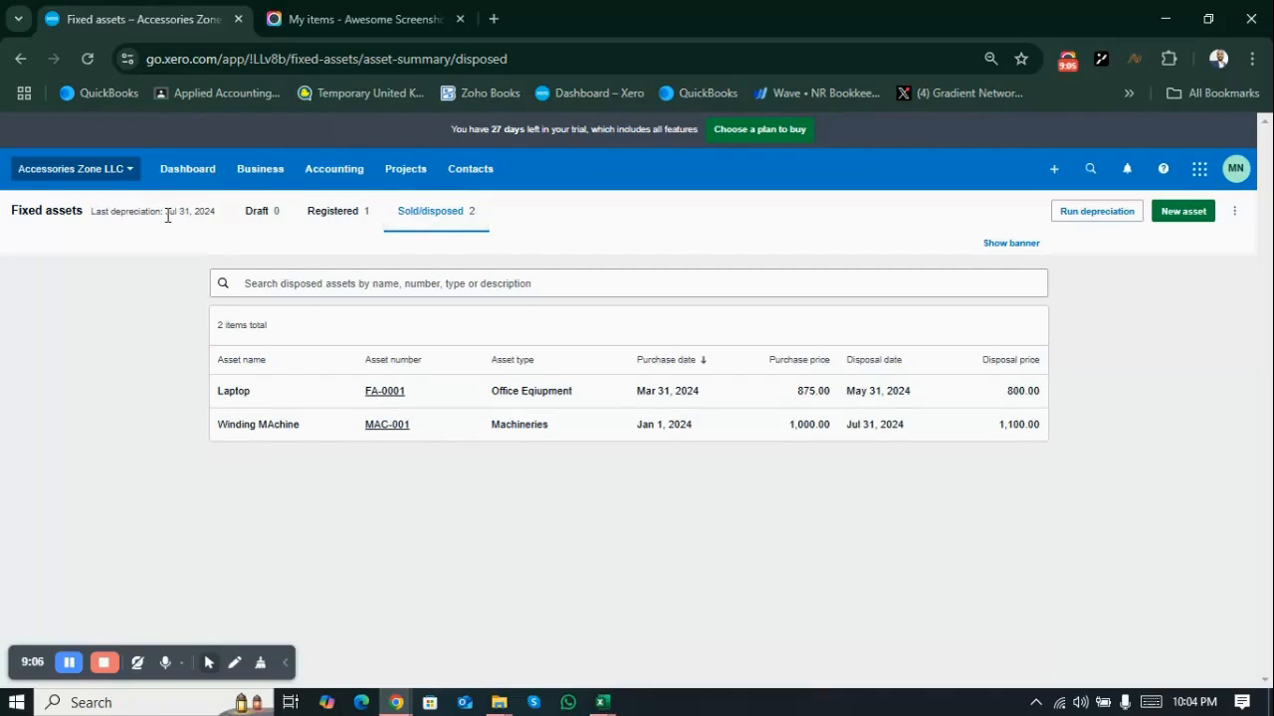
left_click(315, 220)
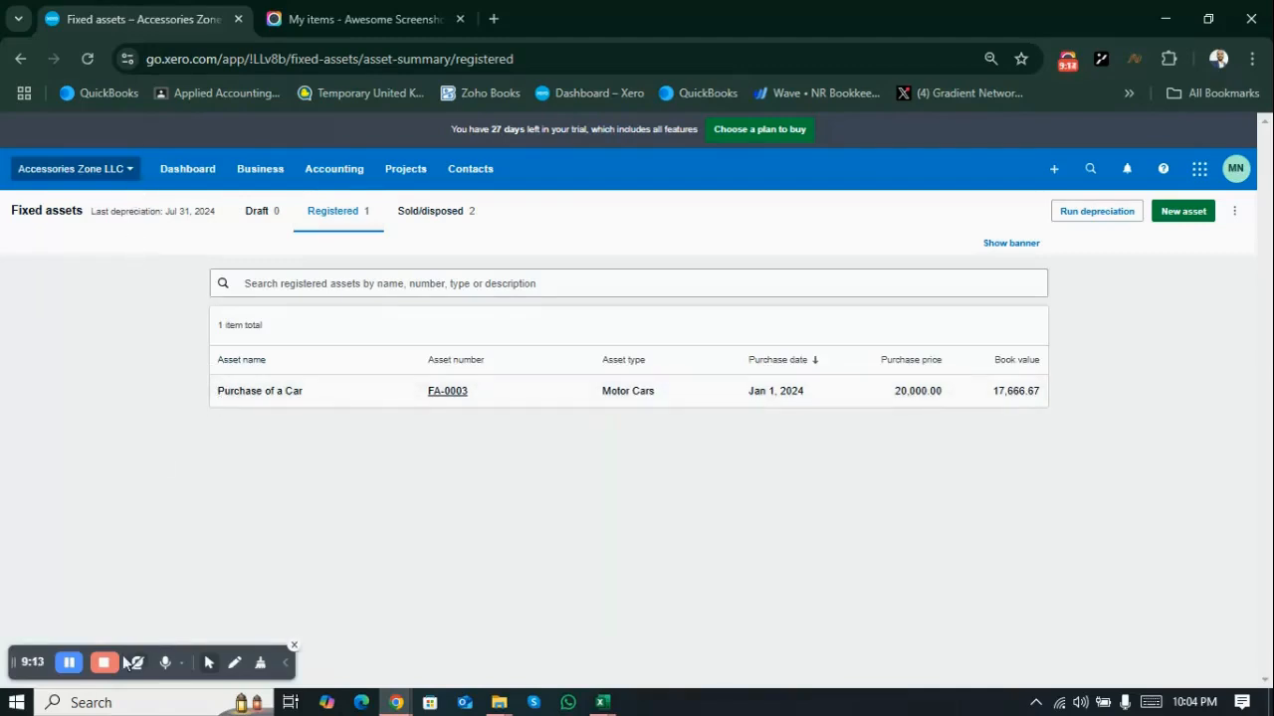
- Reload the registered fixed assets page and duplicate it in a second browser tab
right_click(158, 23)
left_click(214, 172)
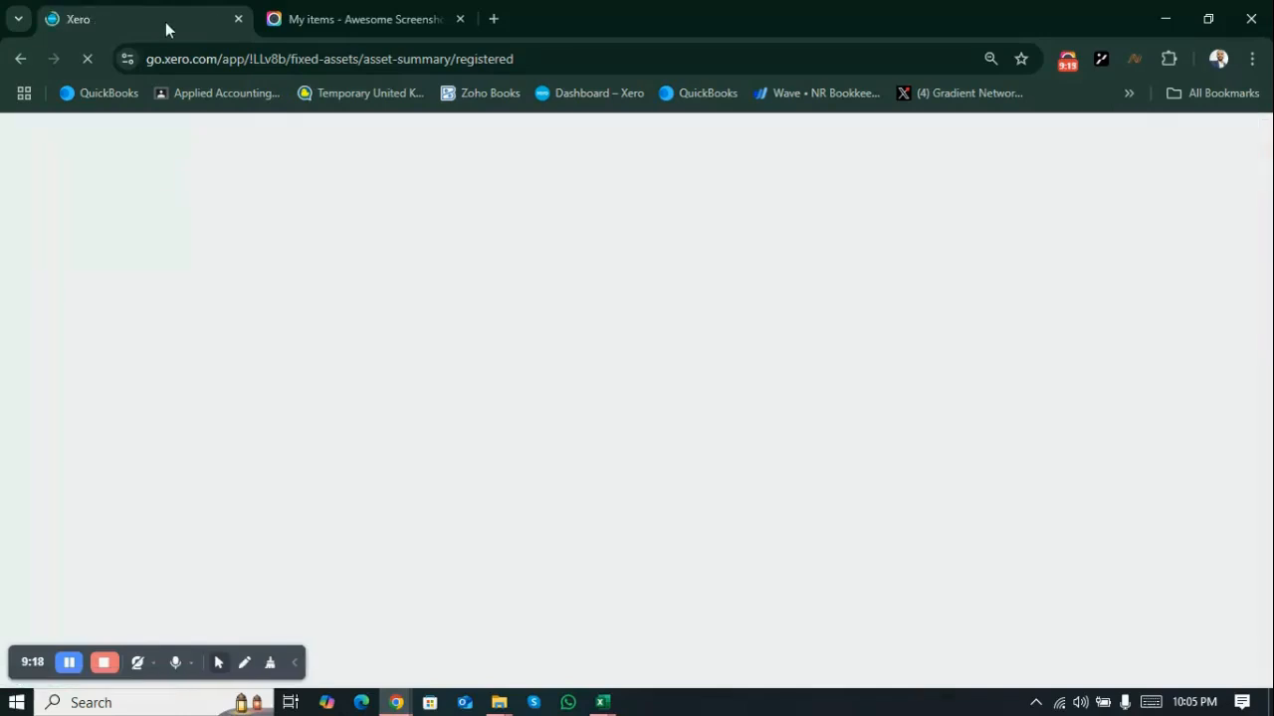
right_click(165, 22)
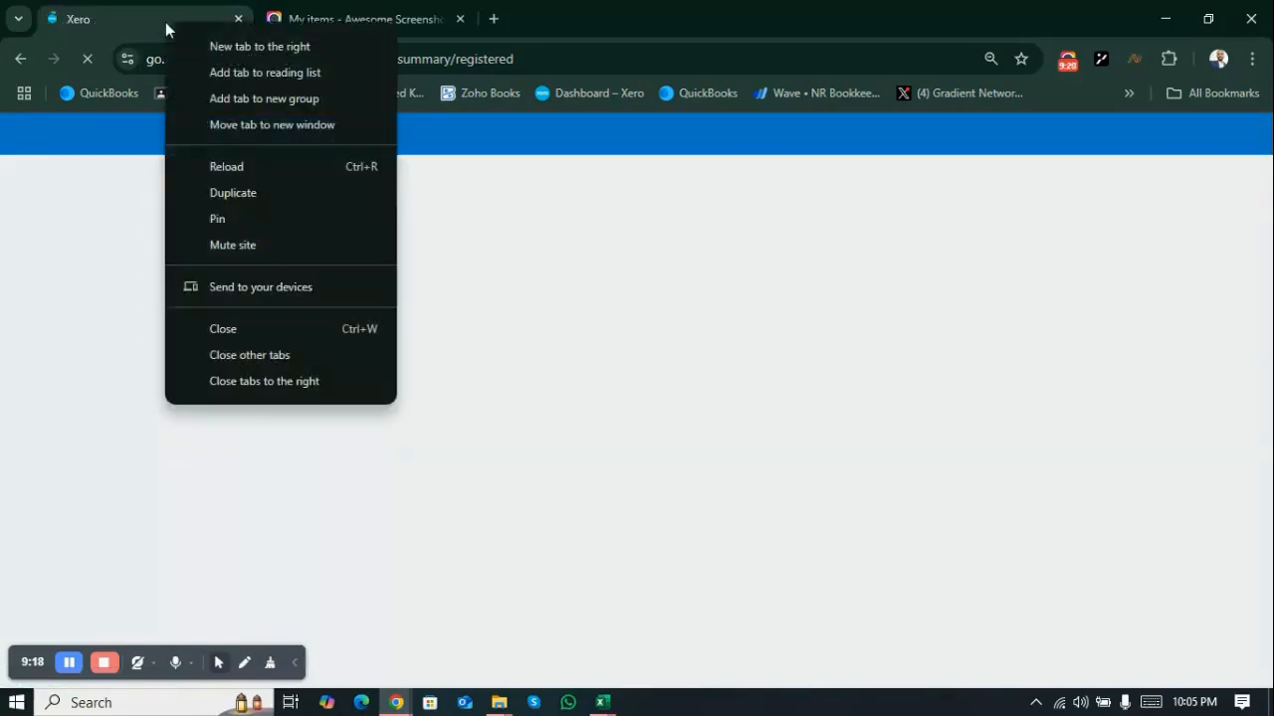
left_click(204, 197)
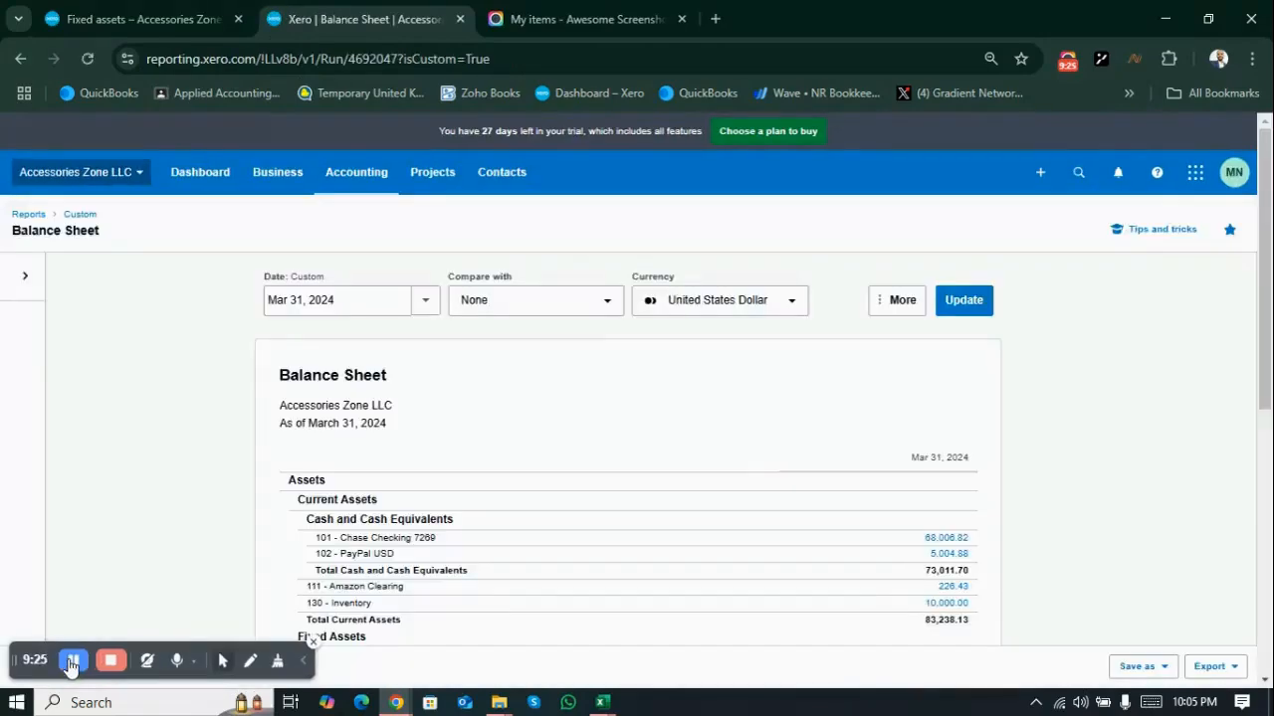
- Run the Balance Sheet as of Jul 31, 2024 and check the car's cost and accumulated depreciation under Fixed Assets
left_click(375, 304)
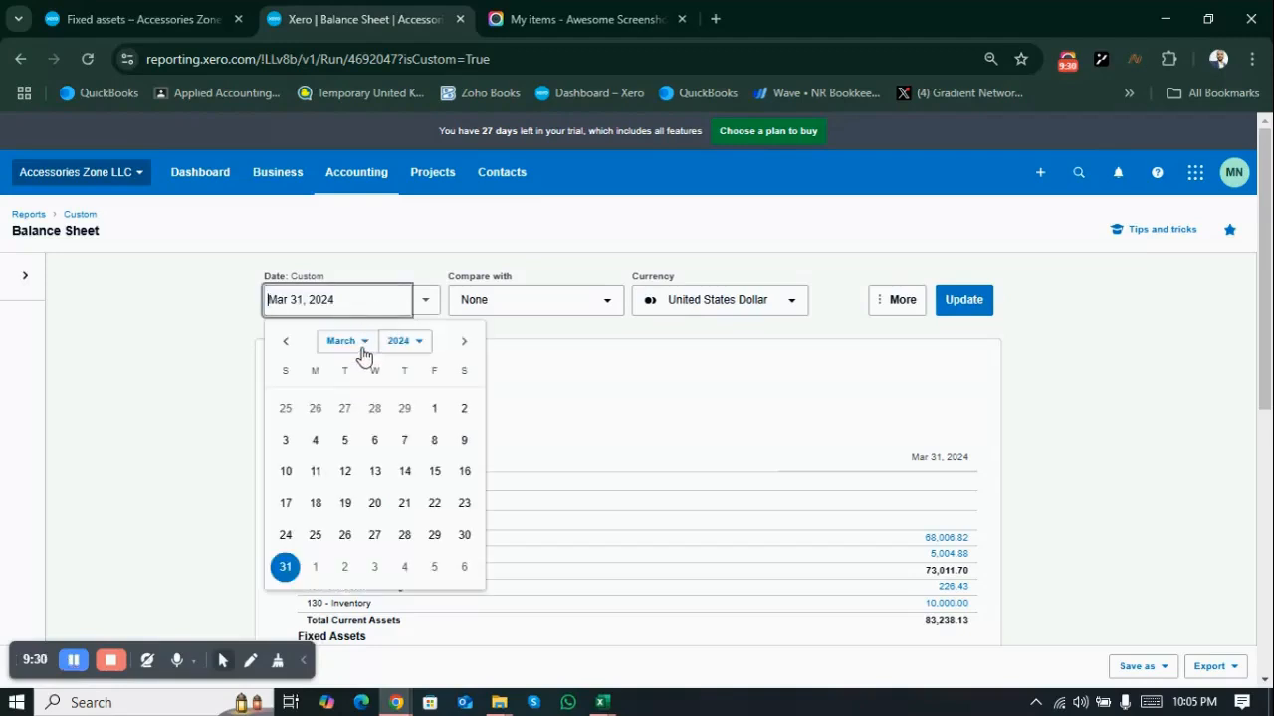
left_click(362, 343)
left_click(367, 501)
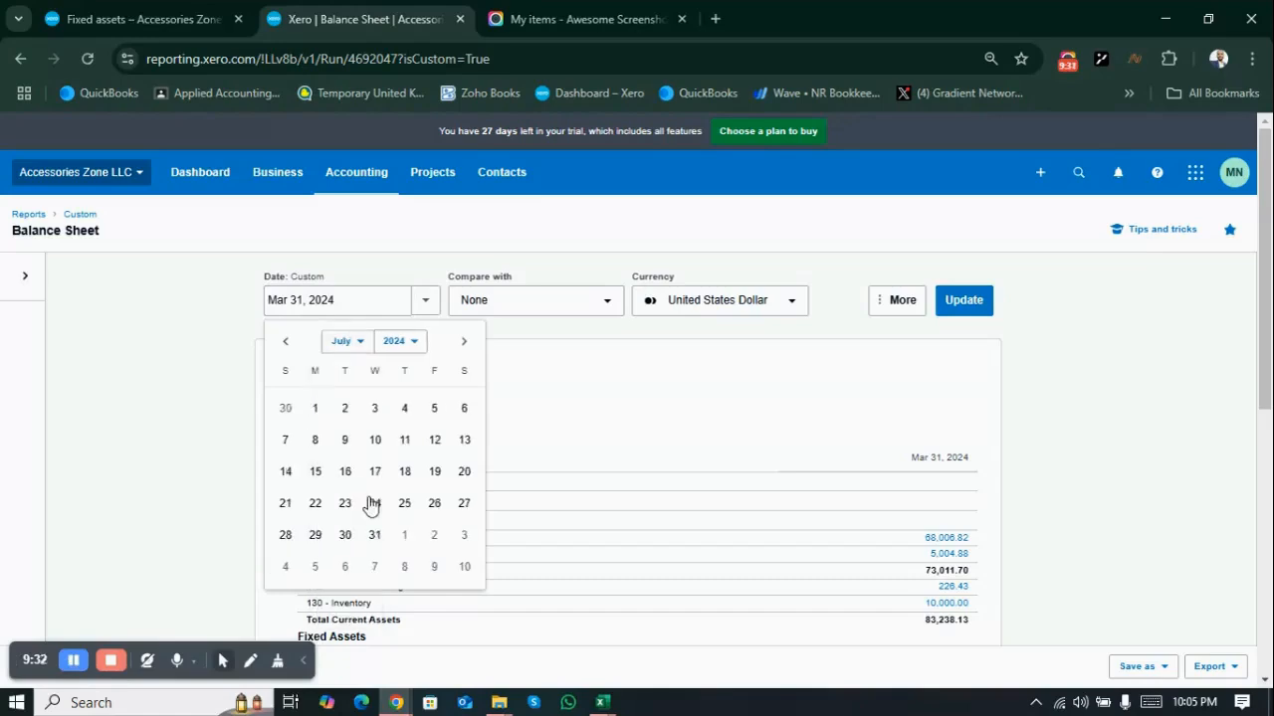
left_click(375, 535)
left_click(963, 302)
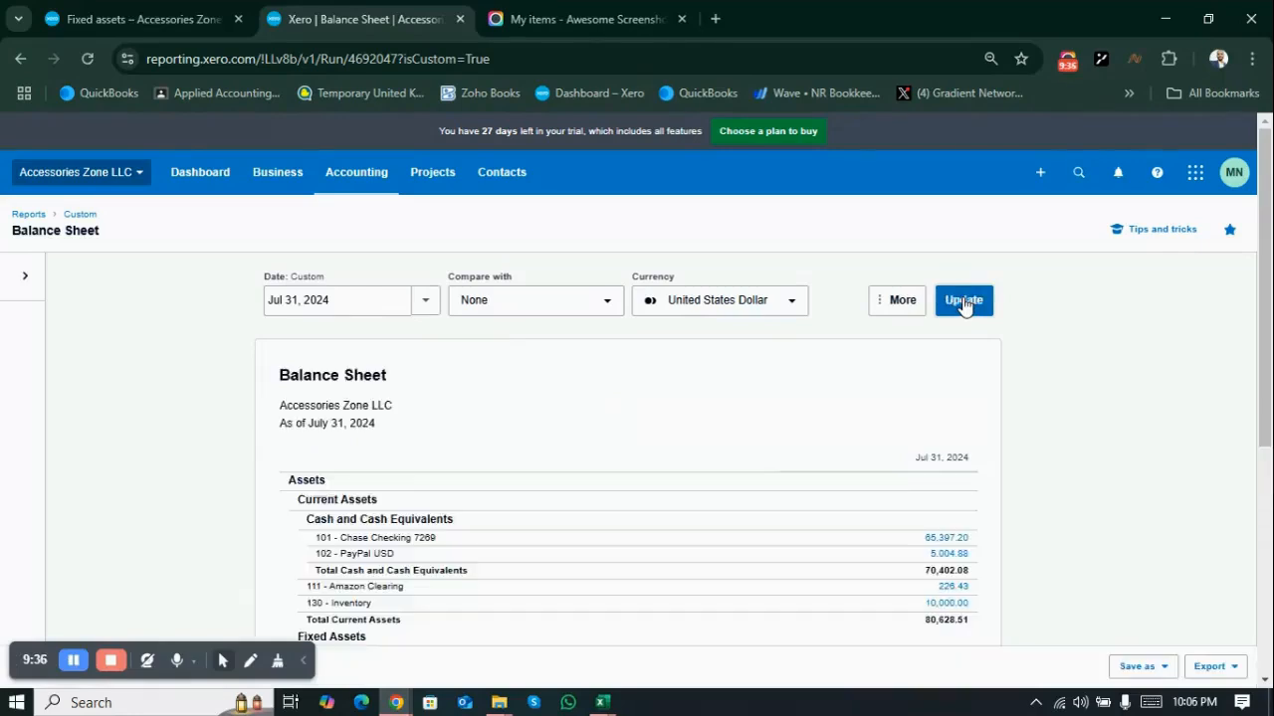
scroll(963, 303, "down", 2)
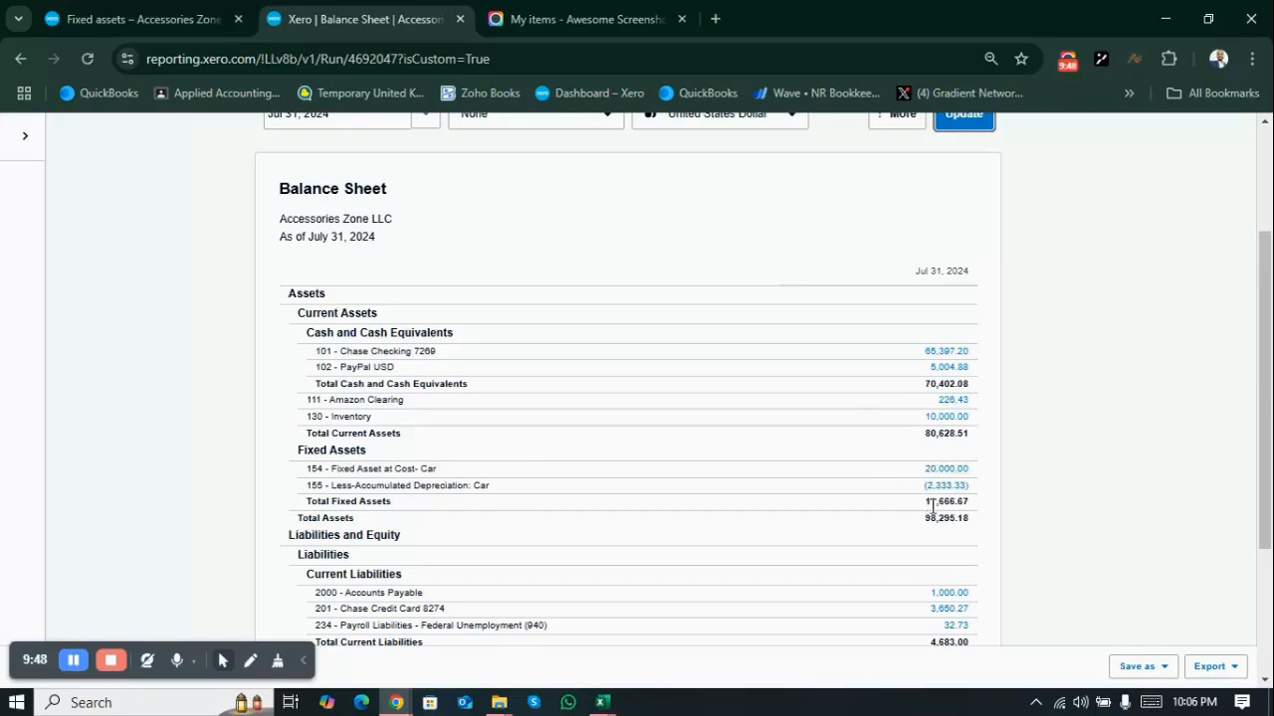
left_click(70, 666)
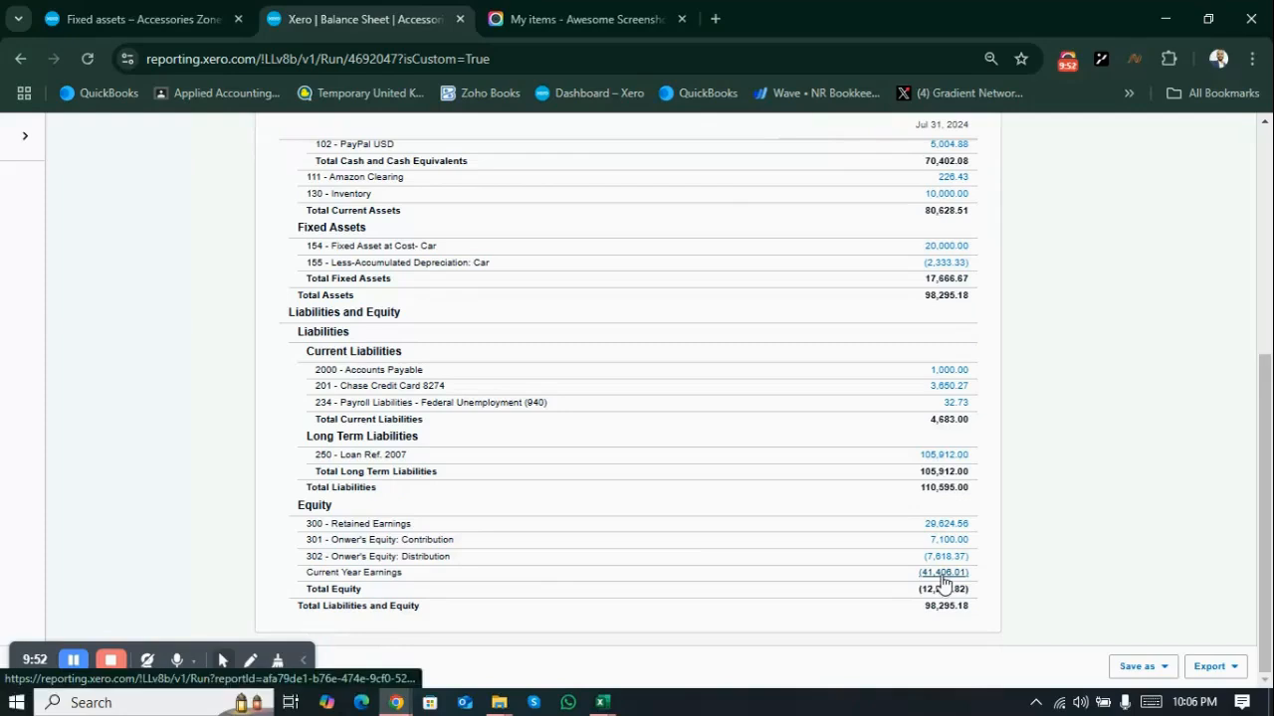
- Open the Income Statement behind Current Year Earnings and look through its operating expenses for the depreciation line
left_click(941, 575)
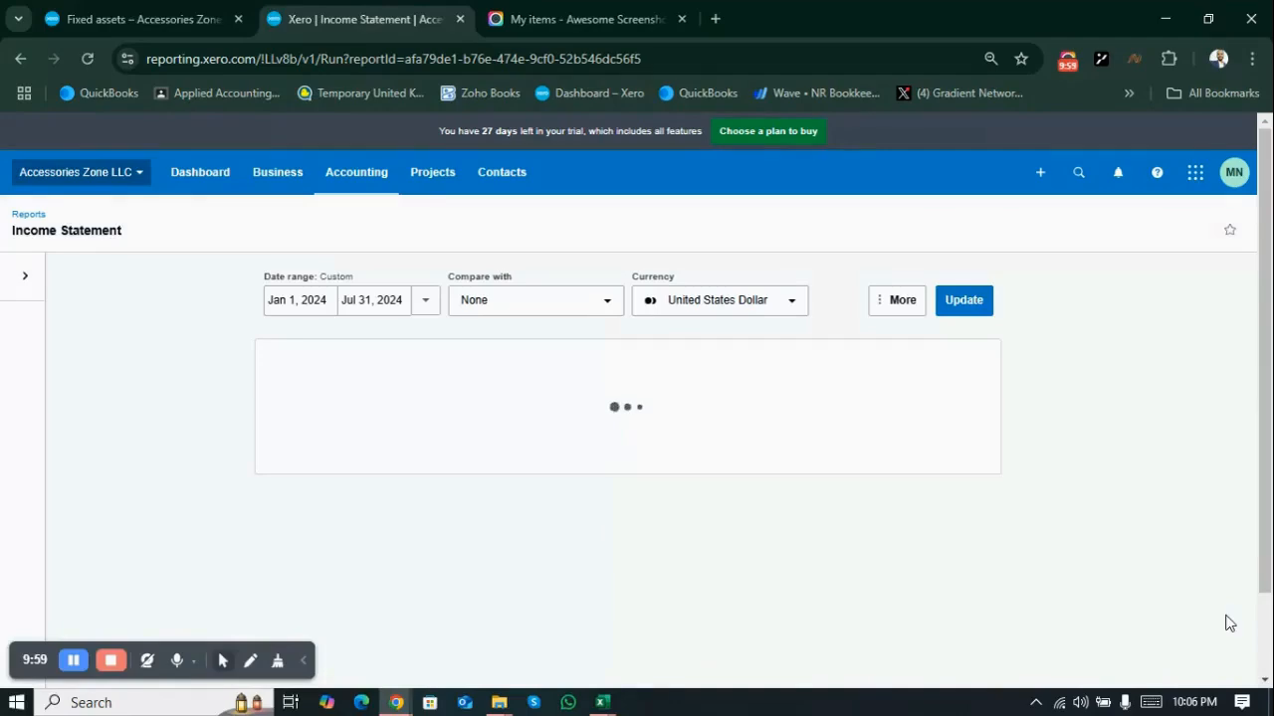
left_click(1265, 682)
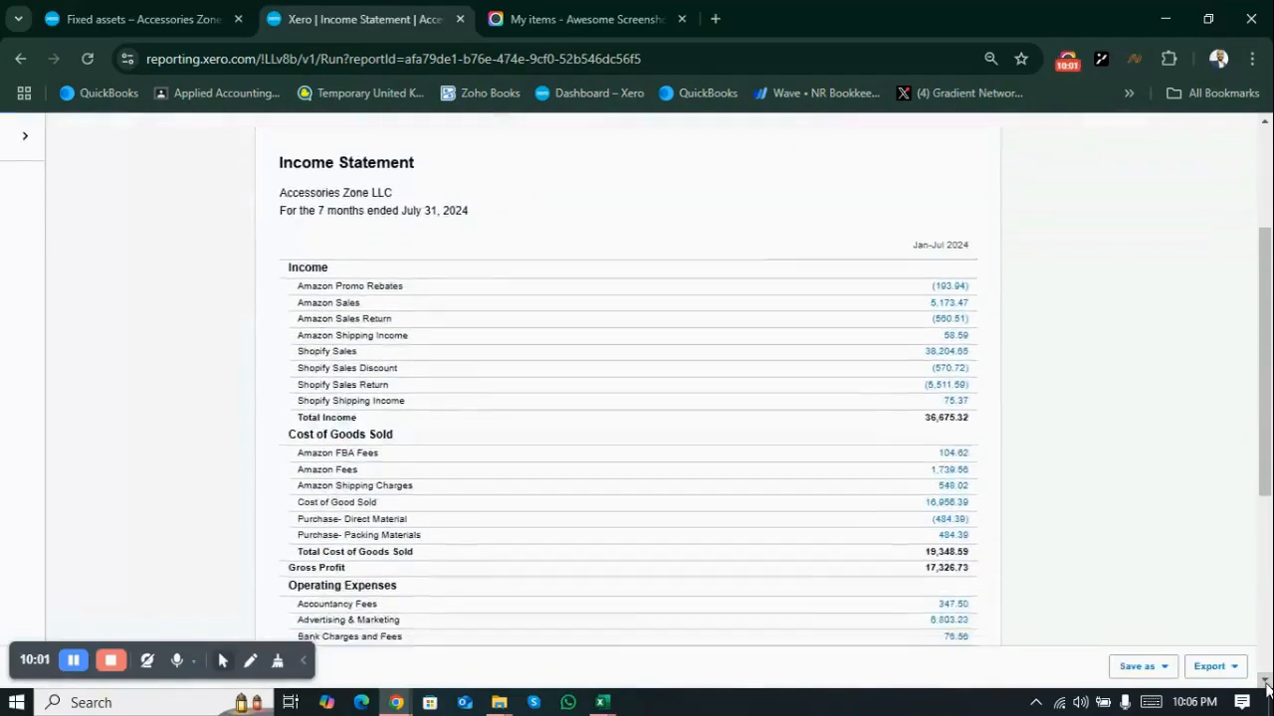
scroll(1265, 684, "down", 5)
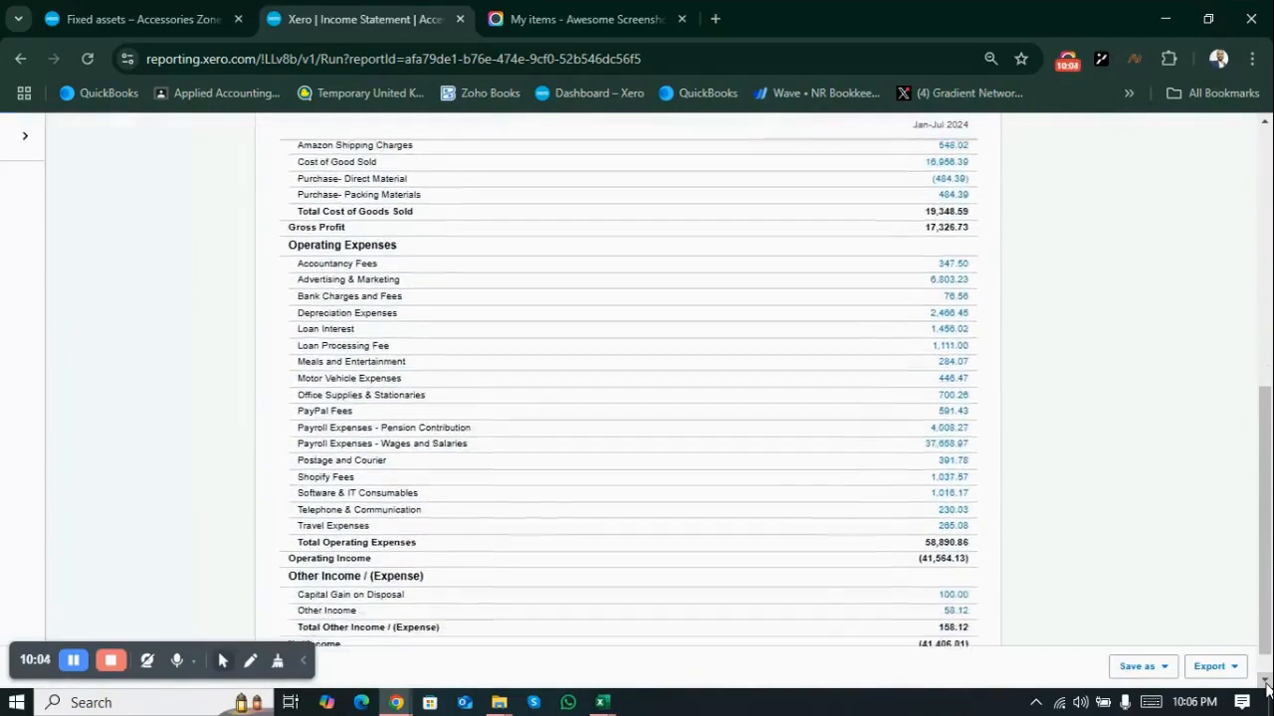
left_click(1266, 685)
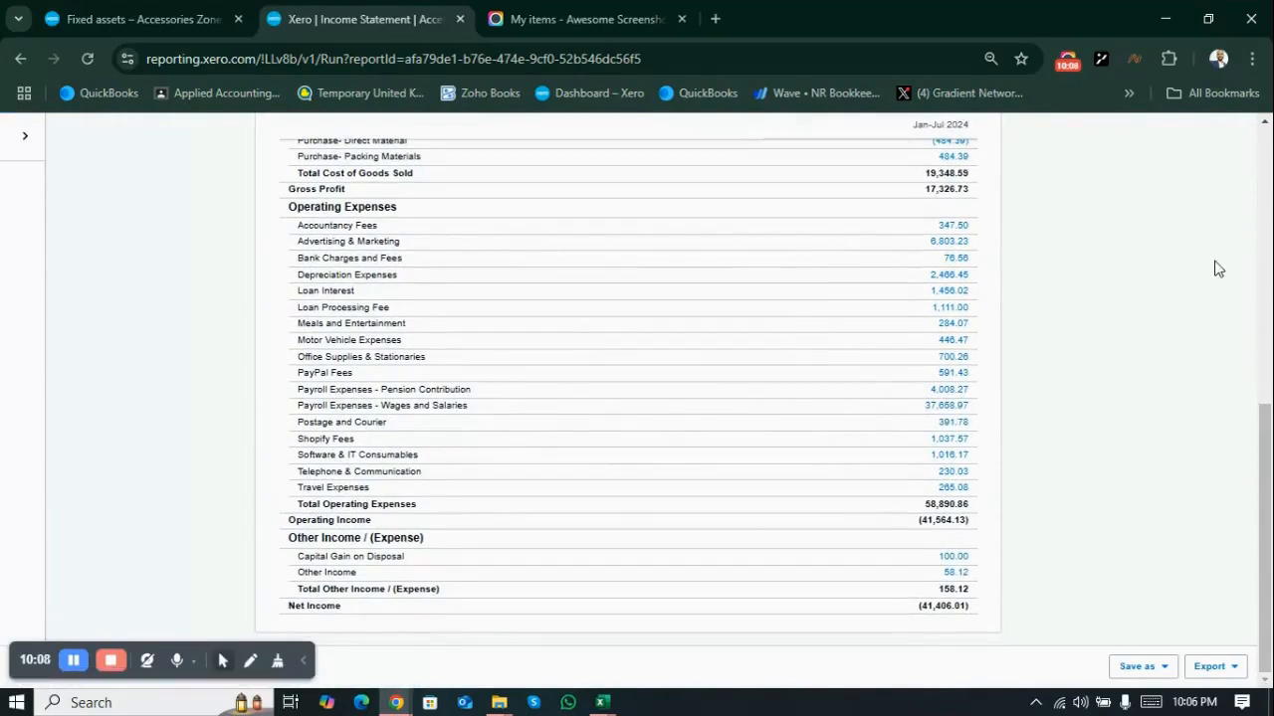
left_click(1266, 121)
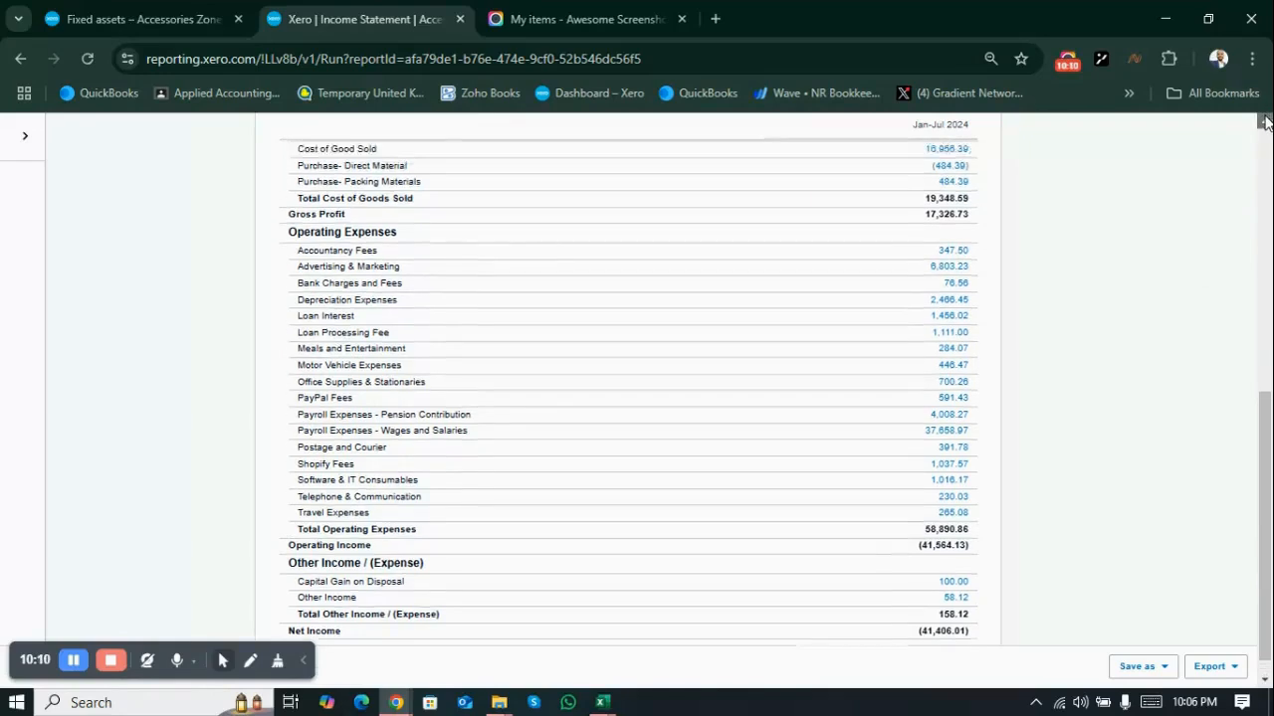
left_click(1266, 120)
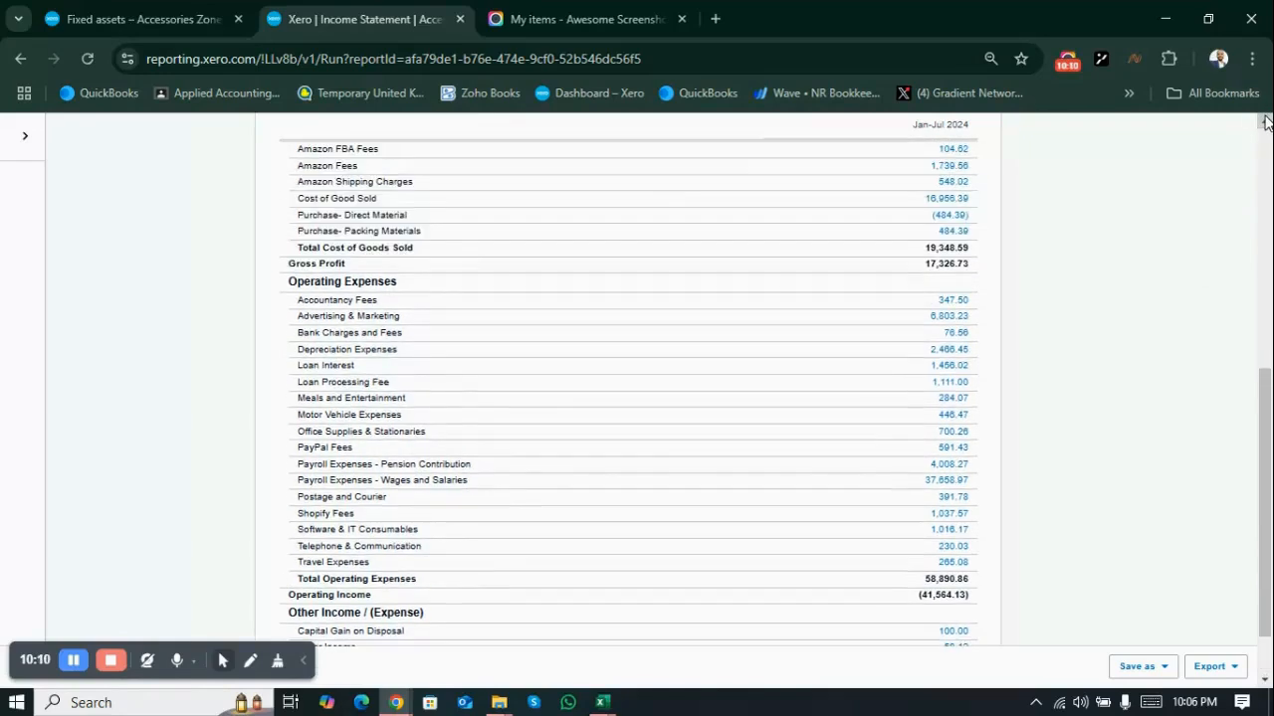
- Open the transactions behind Depreciation Expenses and examine the monthly depreciation entries for FA-0003
left_click(950, 358)
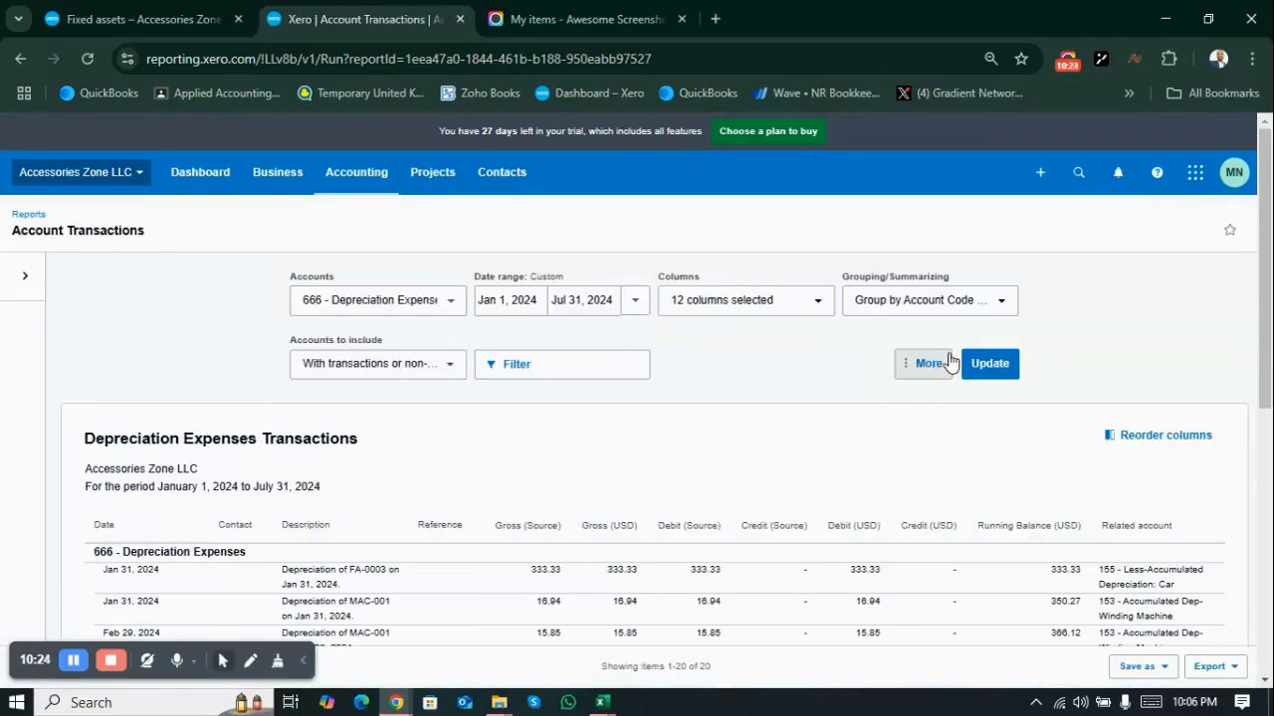
scroll(951, 363, "down", 5)
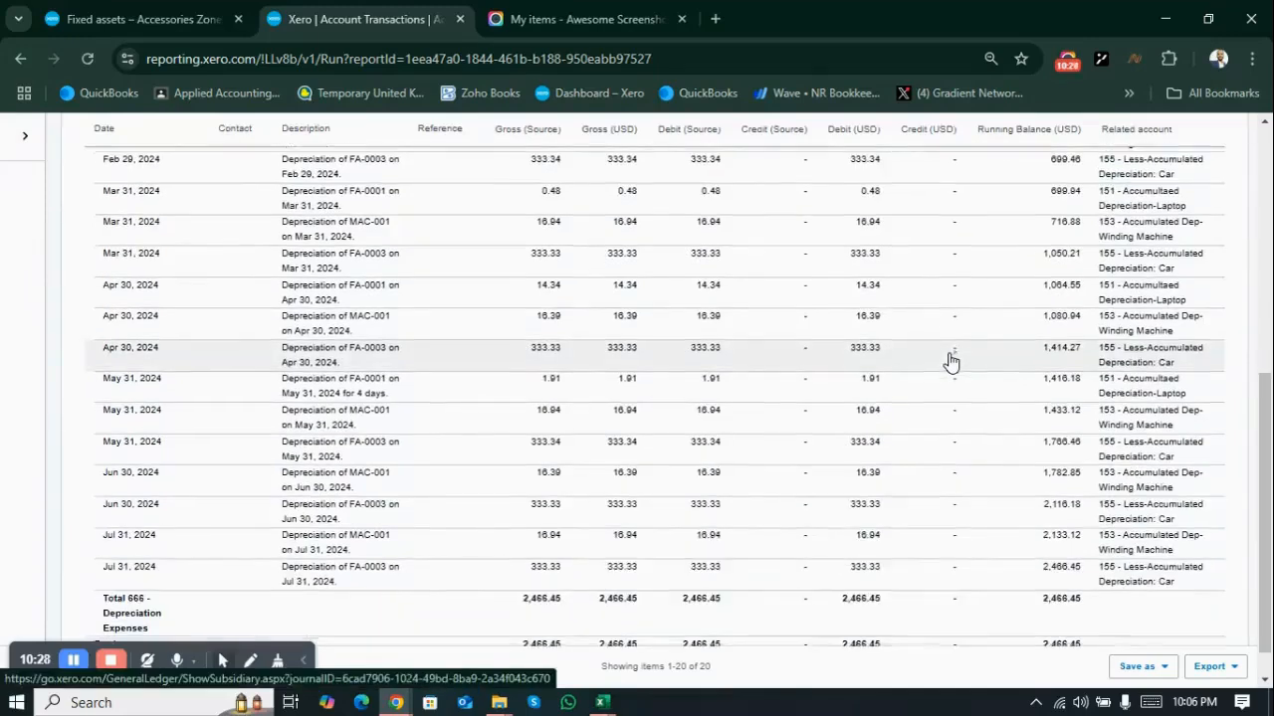
scroll(950, 364, "down", 1)
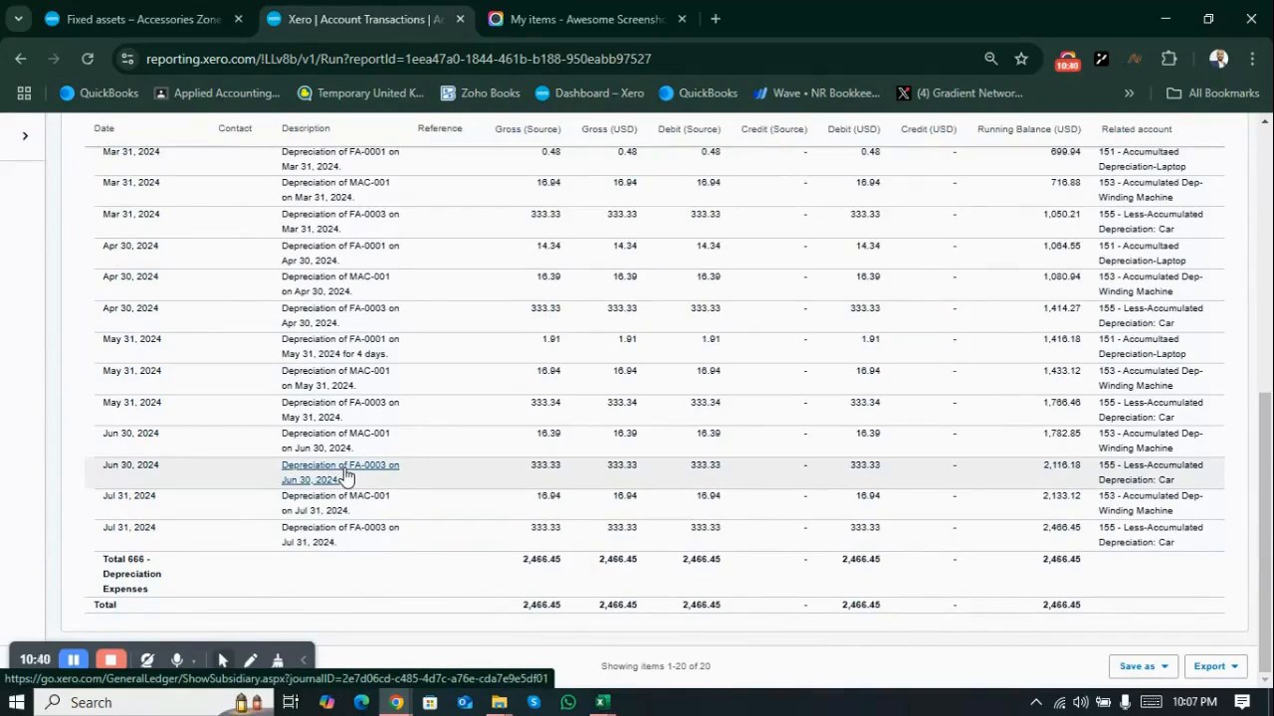
scroll(344, 475, "up", 3)
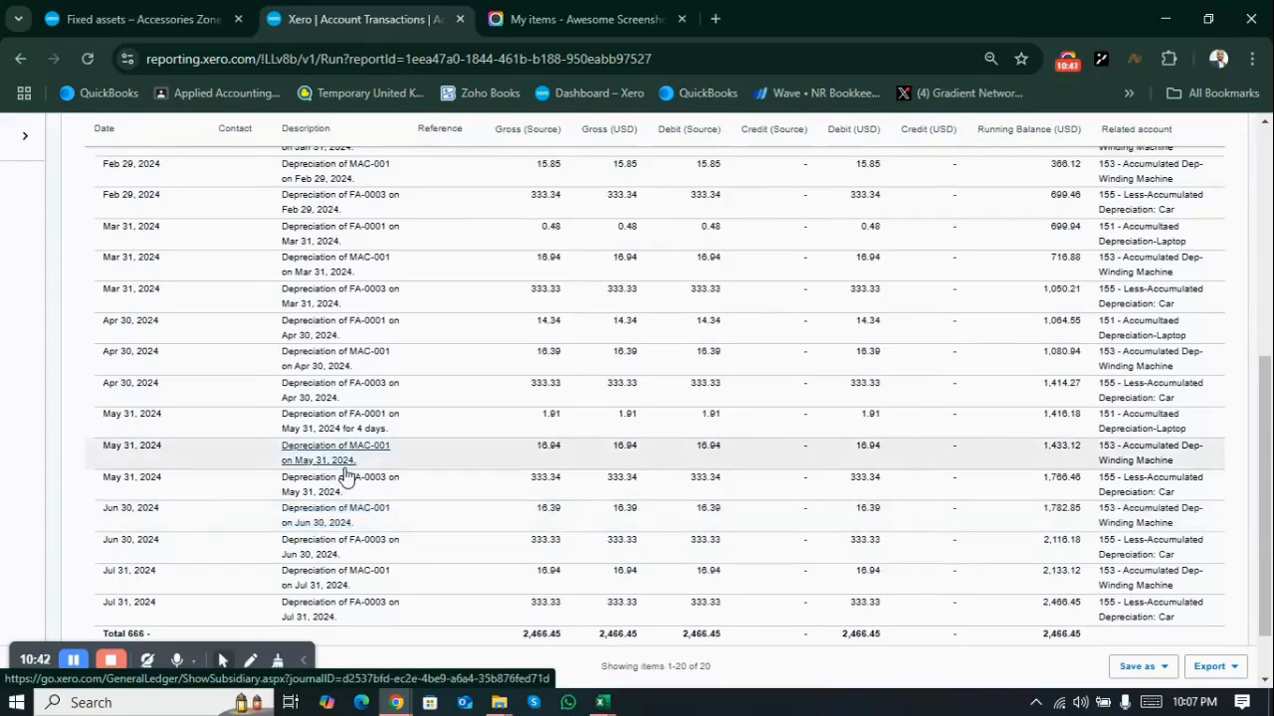
scroll(344, 475, "up", 1)
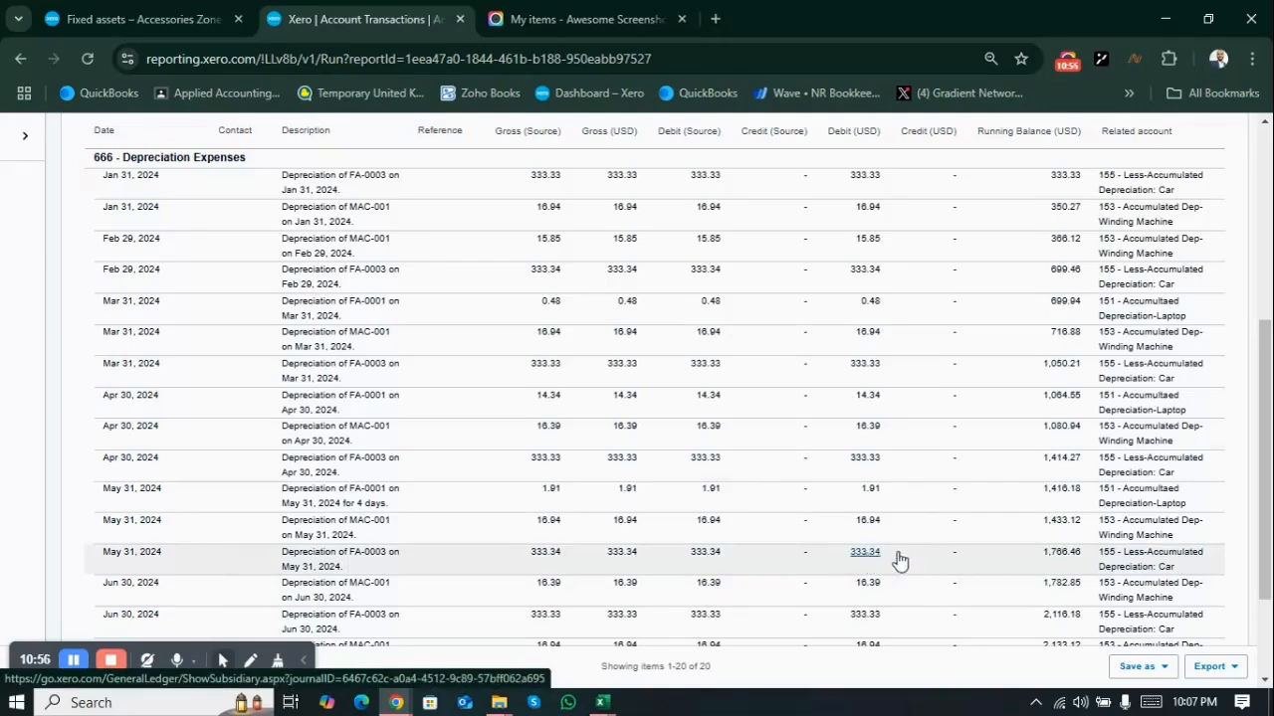
left_click(1267, 680)
left_click(1267, 680)
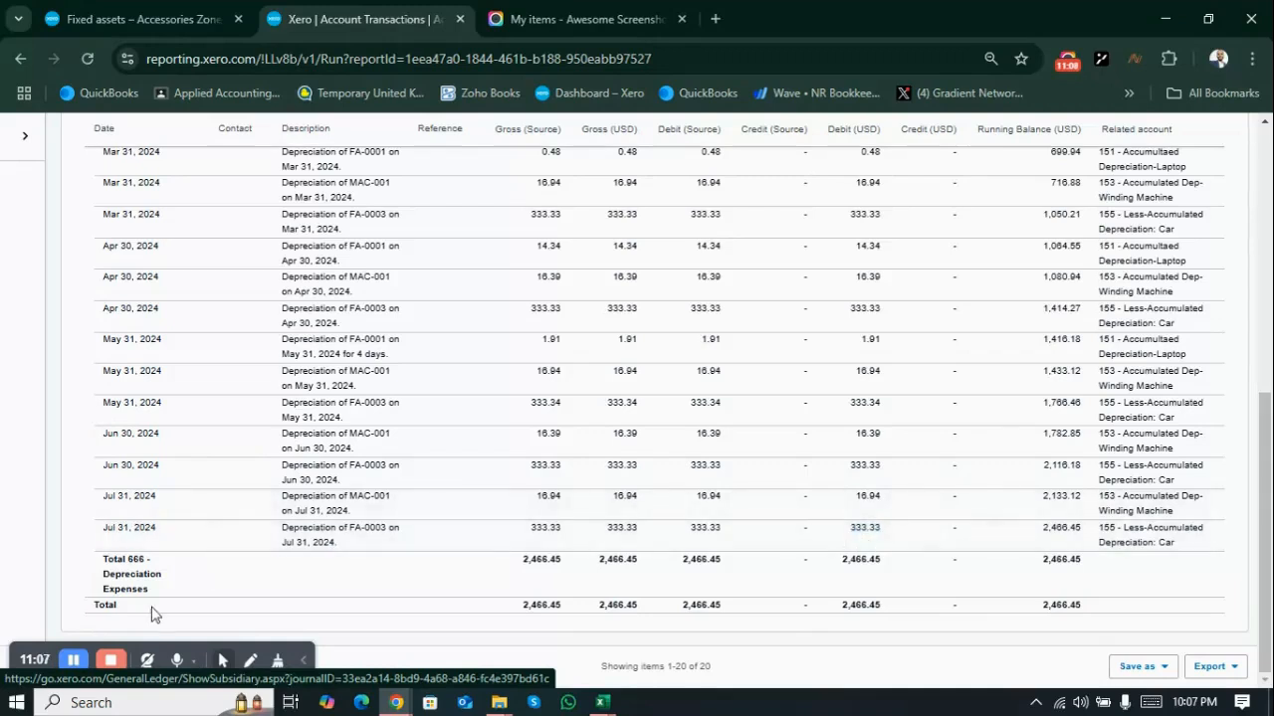
left_click(74, 661)
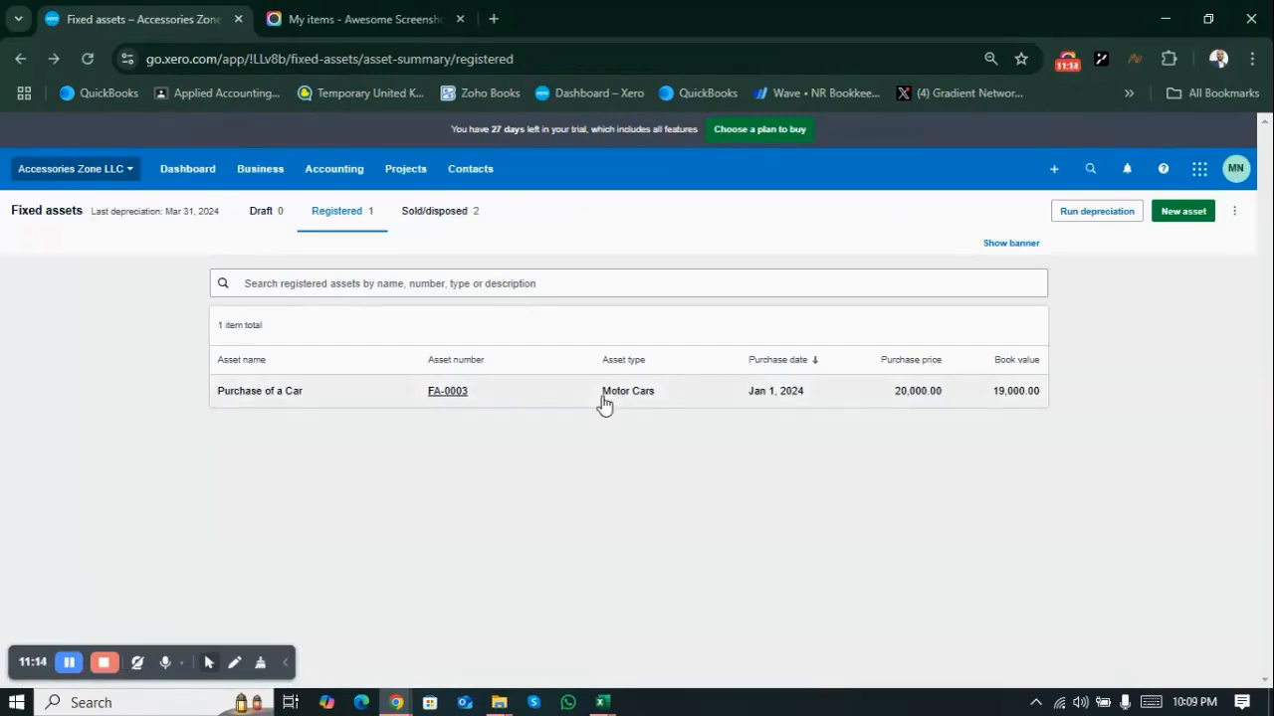
- Check which dates depreciation can be rolled back to, and return to the registered assets list without rolling back
left_click(1097, 217)
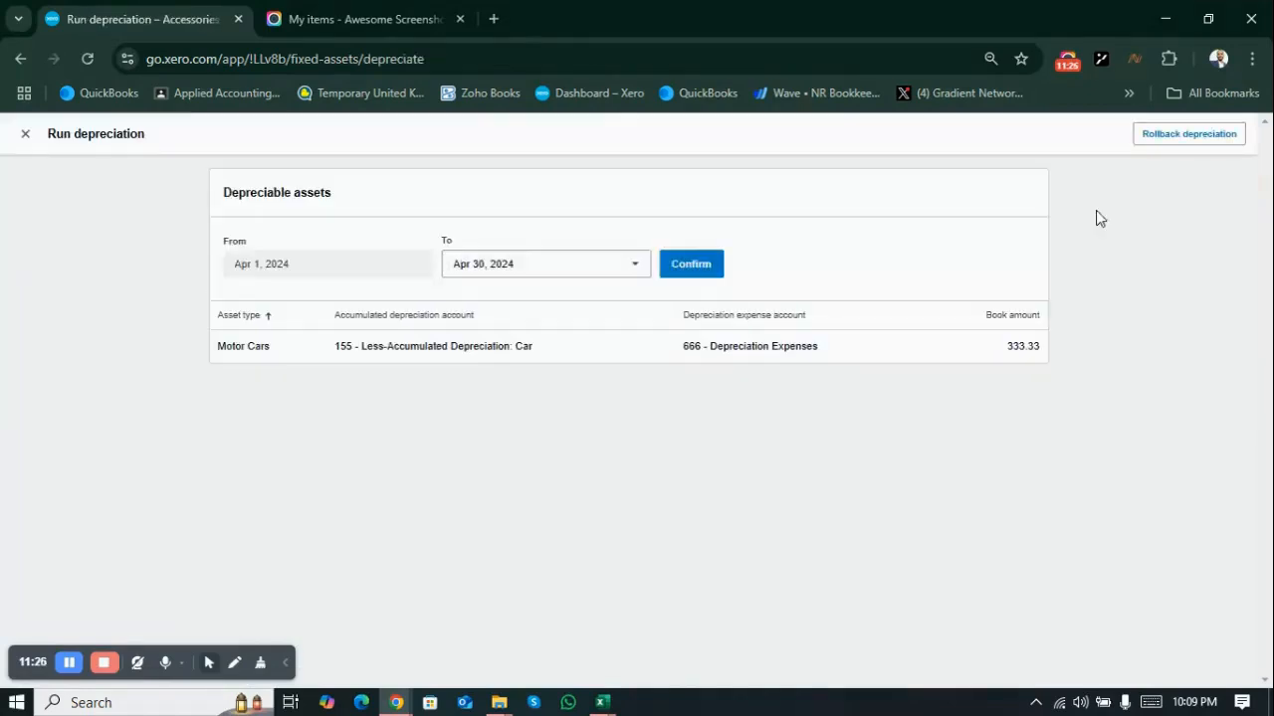
left_click(1166, 140)
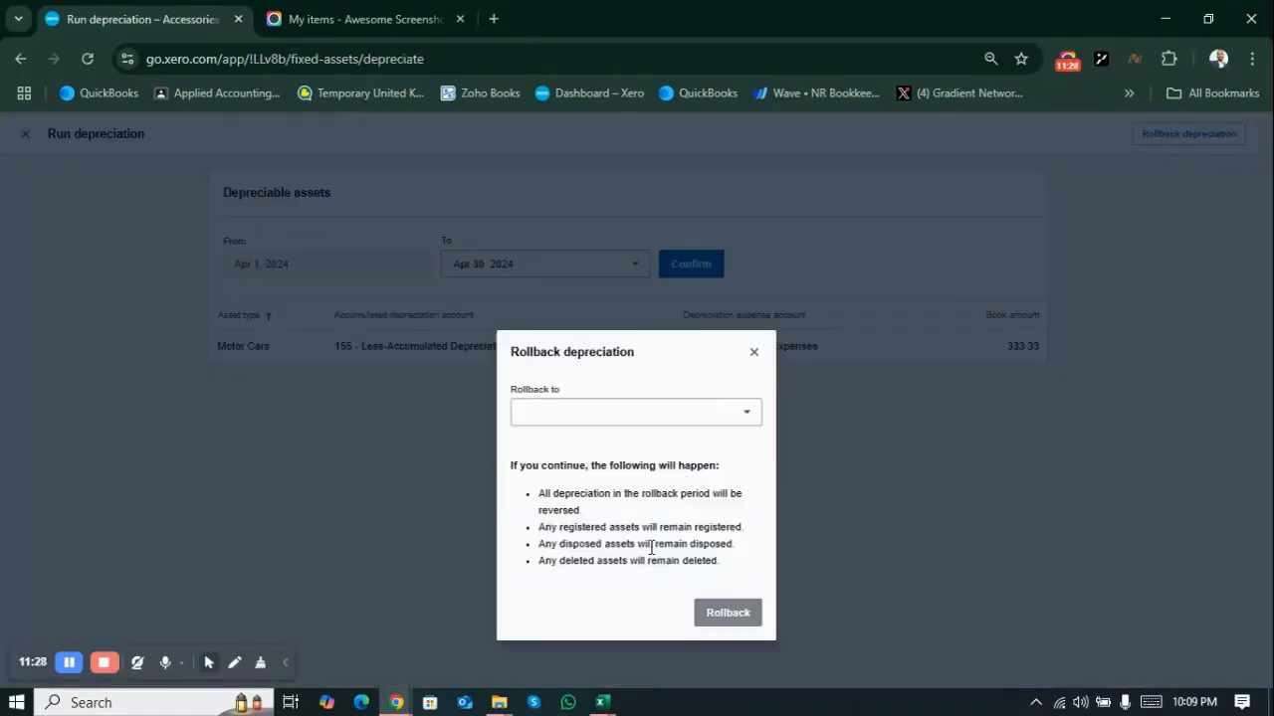
left_click(747, 412)
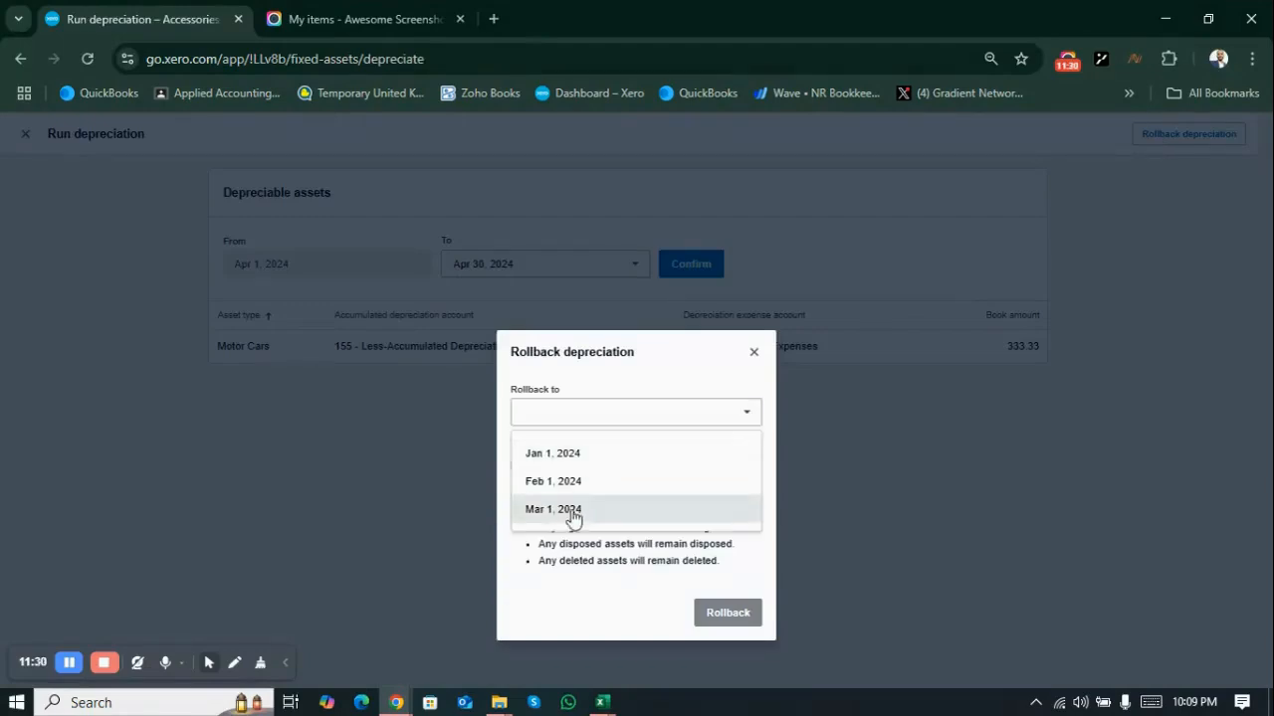
left_click(414, 490)
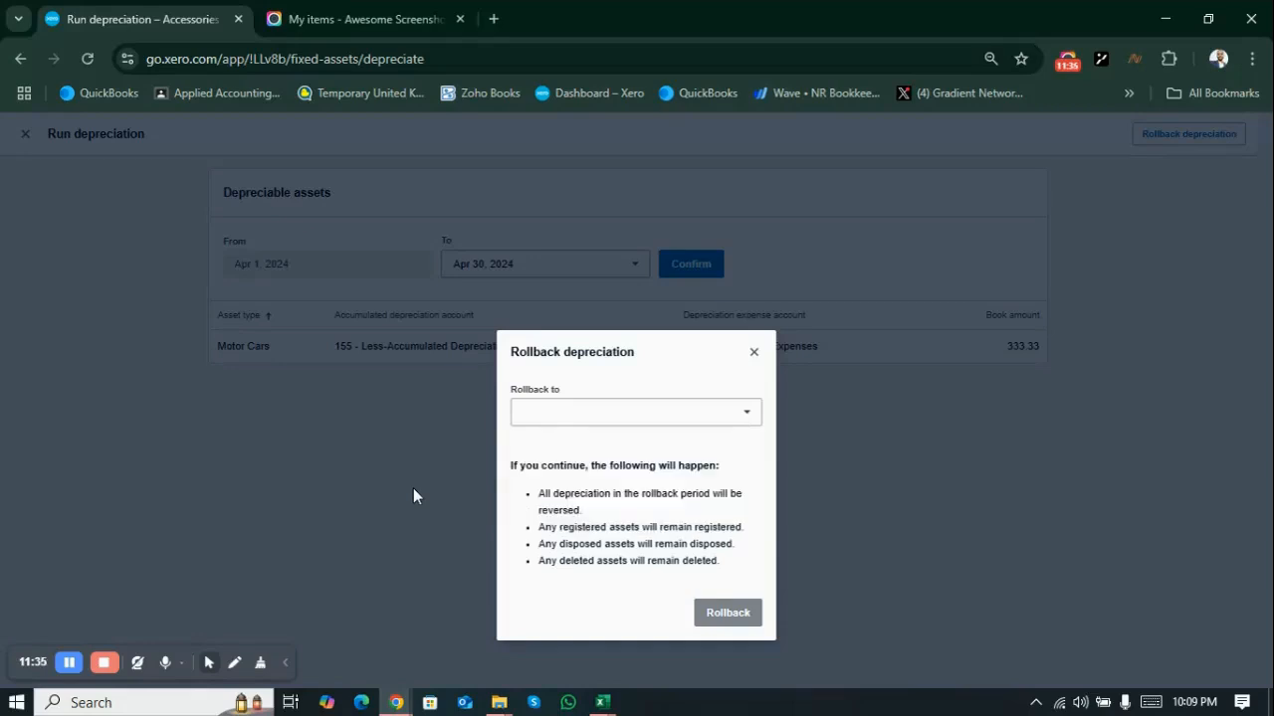
left_click(754, 352)
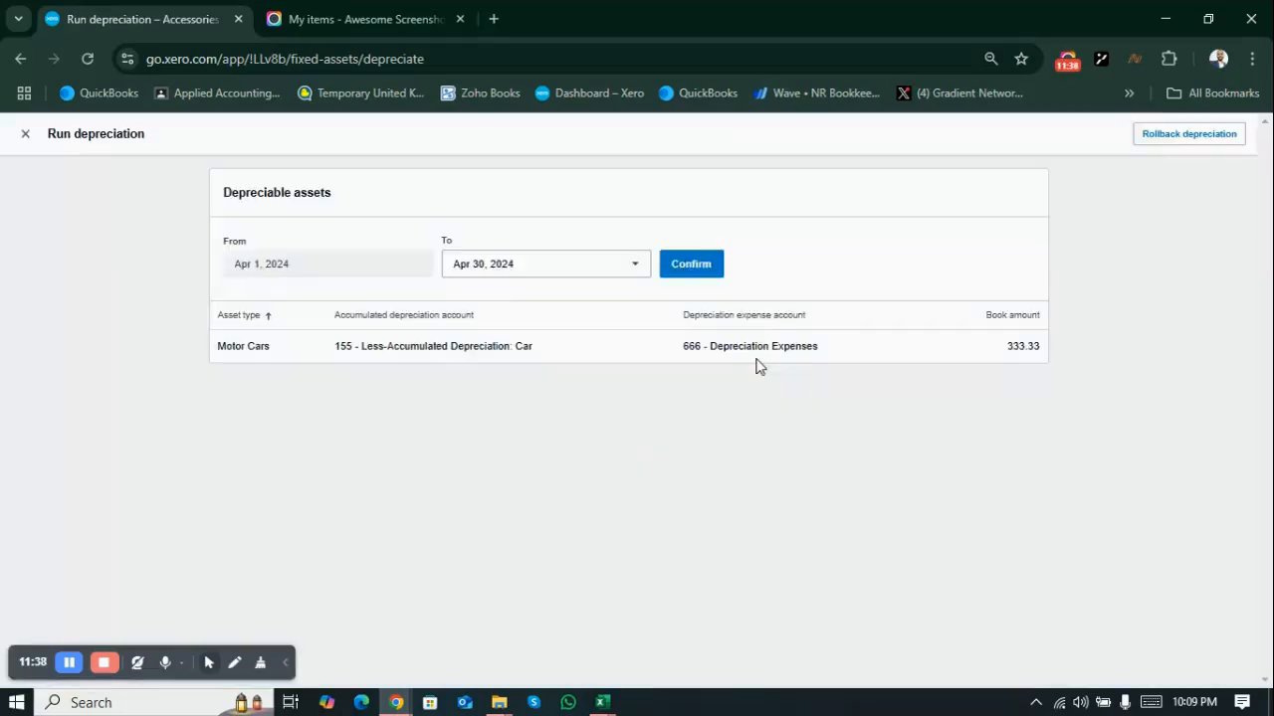
left_click(25, 136)
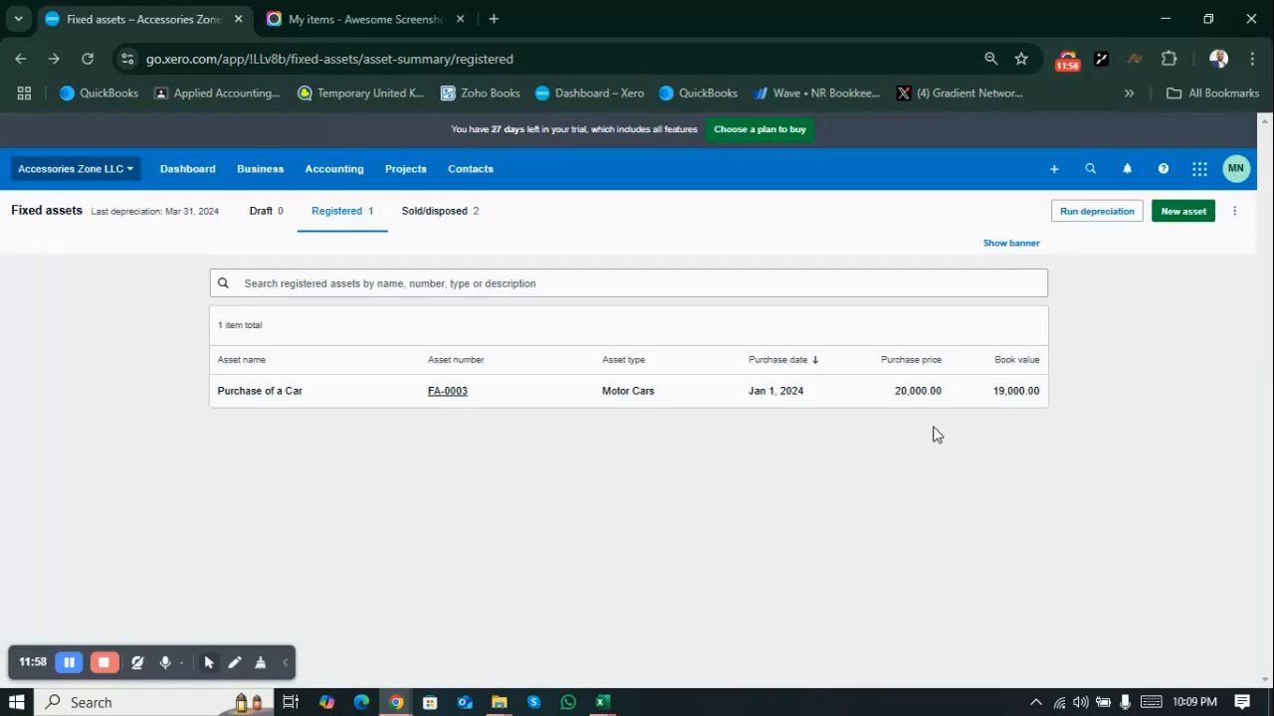
- Switch to the Calculation workbook in Excel and show the Example sheet
key("alt+Tab")
key("alt+Right")
key("alt+Down")
key("alt+Left")
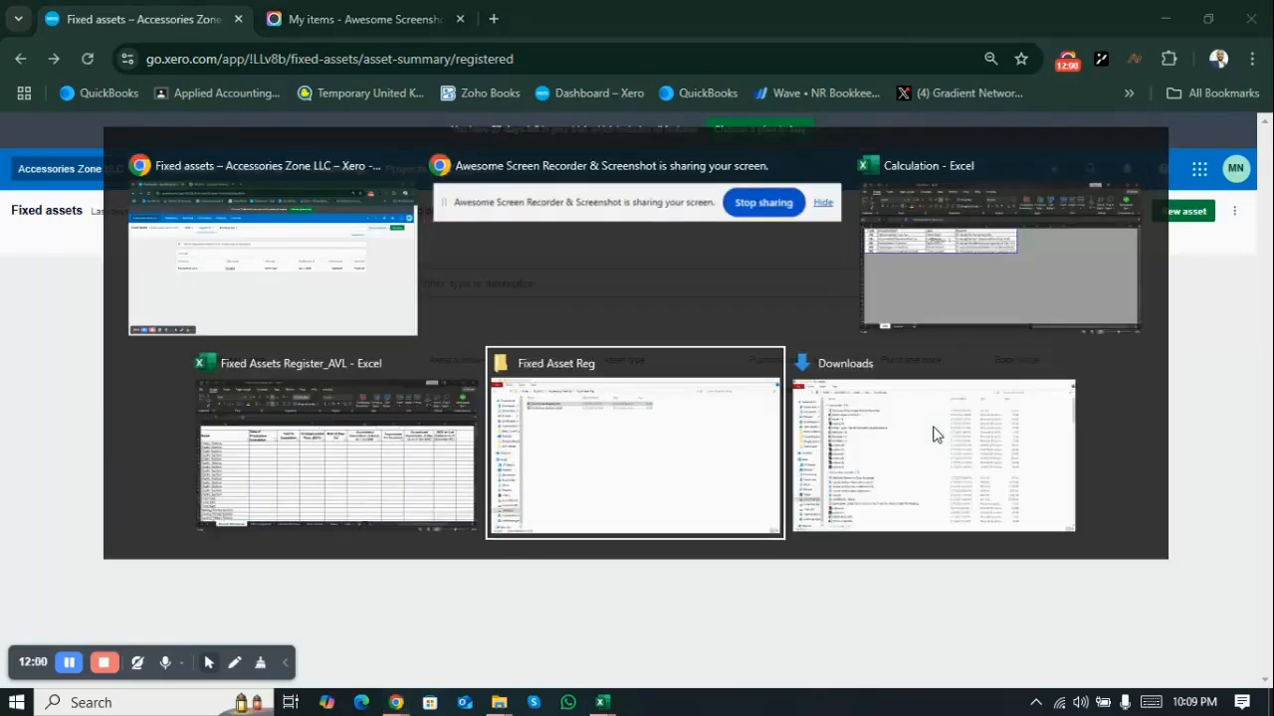
key("alt+Up")
key("alt+Right")
key("ctrl+Page_Down")
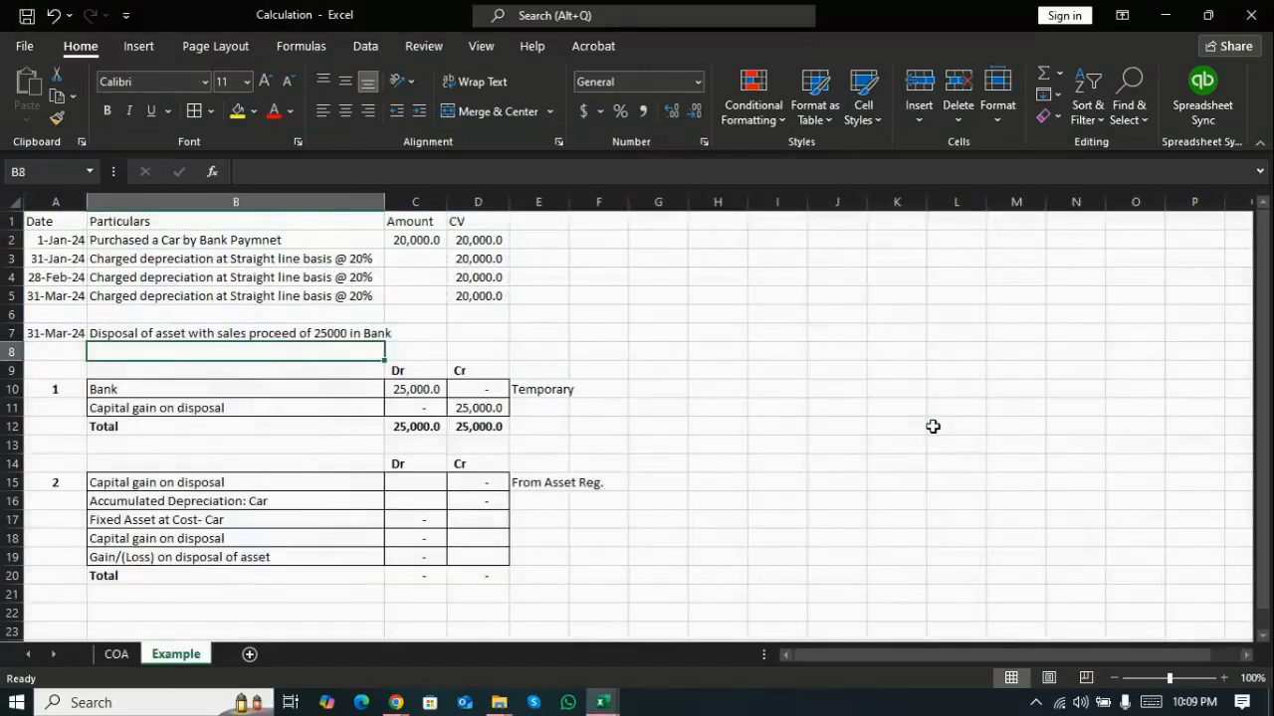
- Enter 333.33 as the amount of the 31-Jan-24 depreciation charge in cell C3
key("Right")
key("Right")
key("Right")
key("Right")
key("Right")
key("Right")
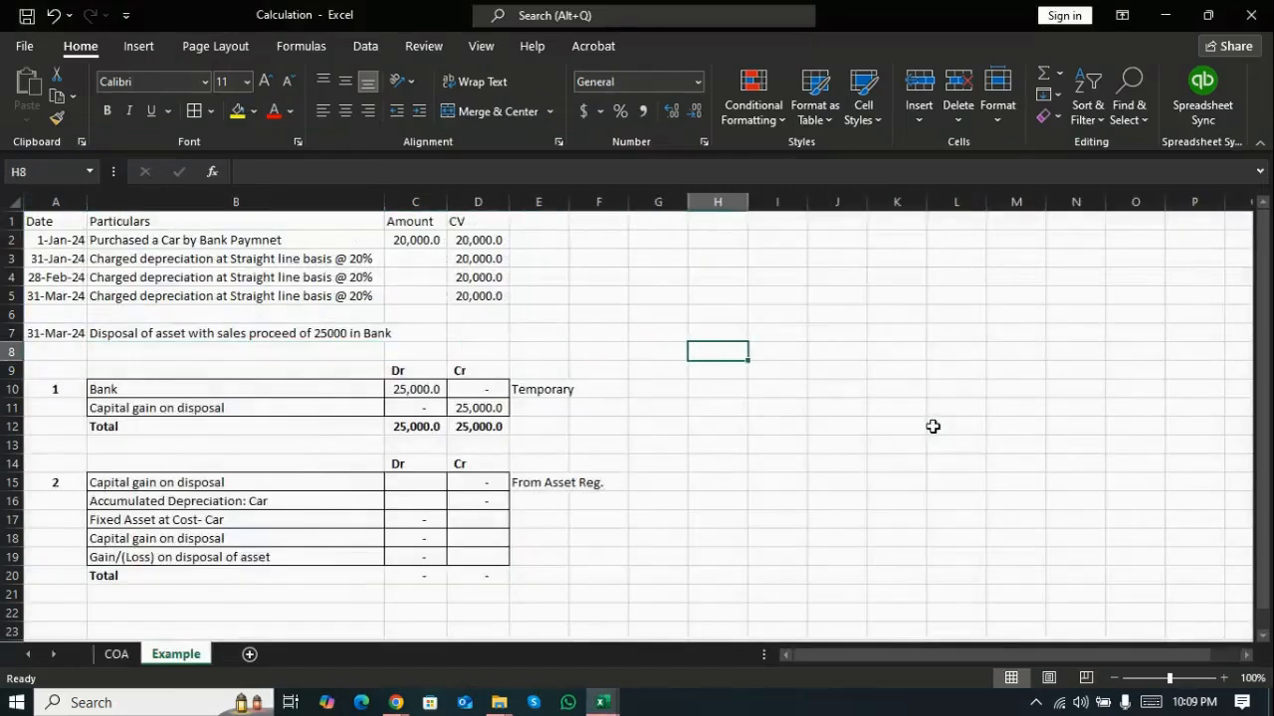
key("Left")
key("Left")
key("Left")
key("Left")
key("Left")
key("Up")
key("Up")
key("Up")
key("Up")
key("Up")
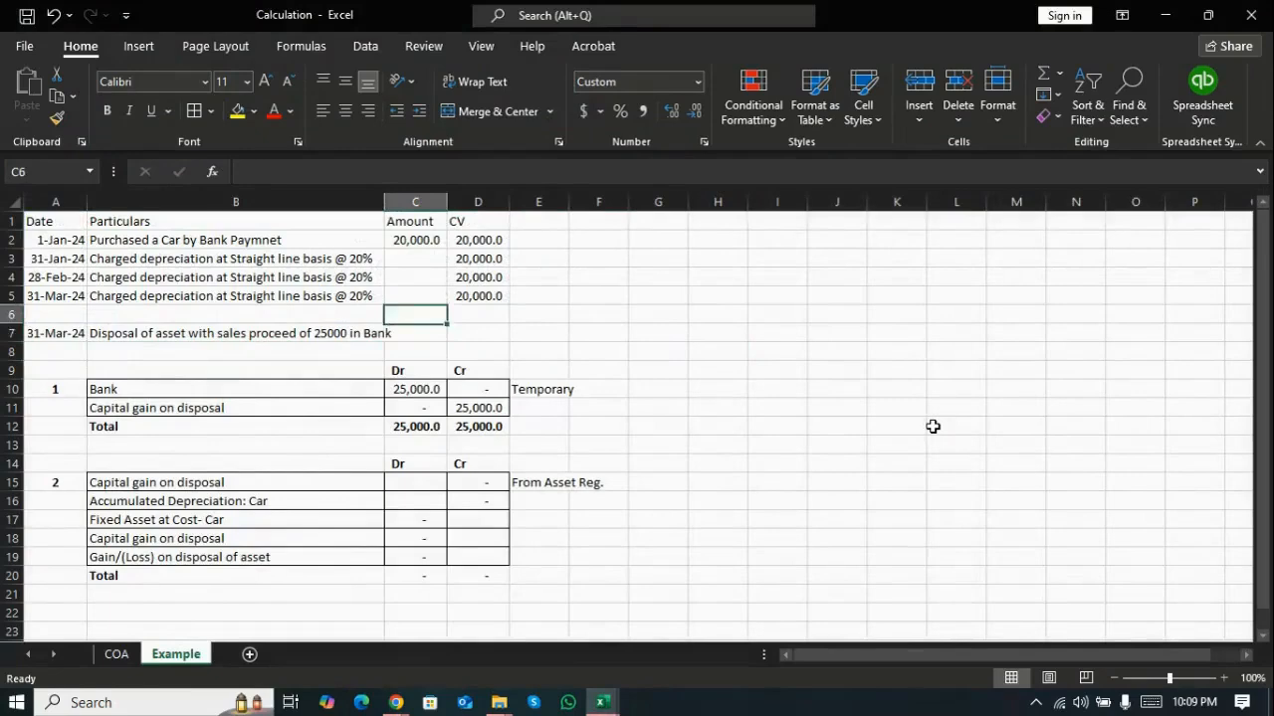
type("333")
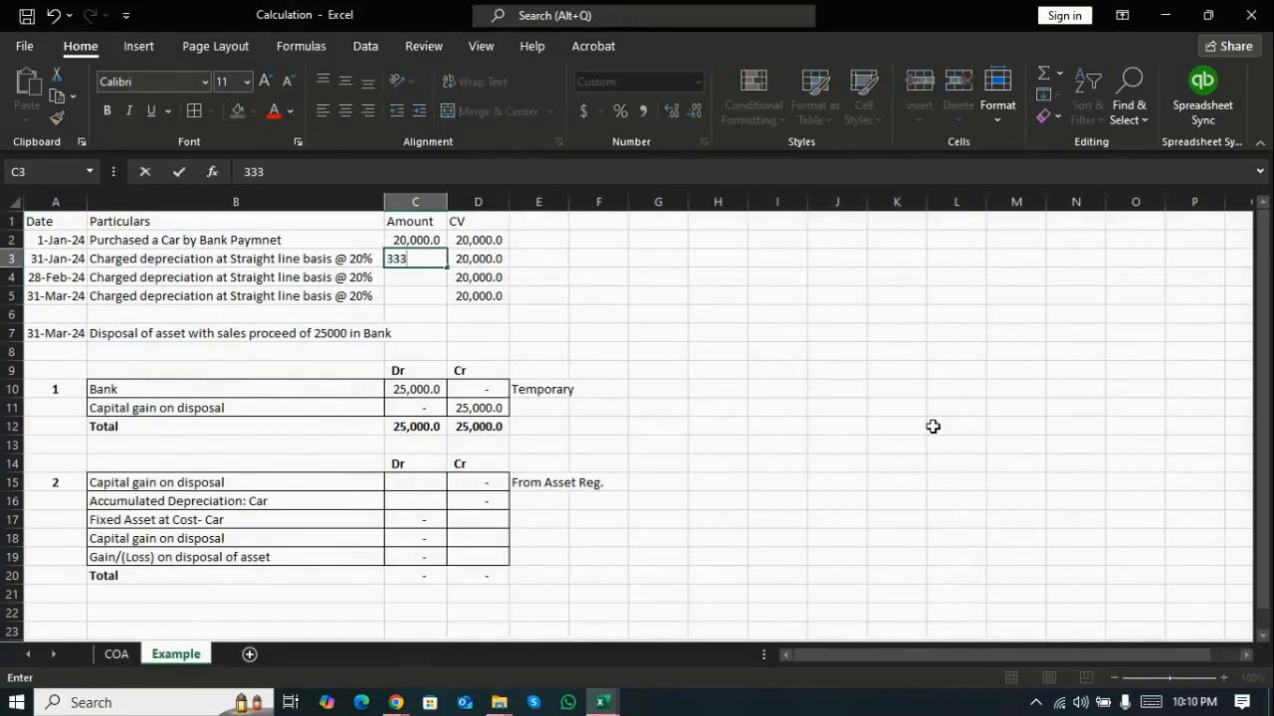
type(".33")
key("ctrl+Return")
- Copy the January depreciation amount into the February and March rows, C4 and C5
key("ctrl+c")
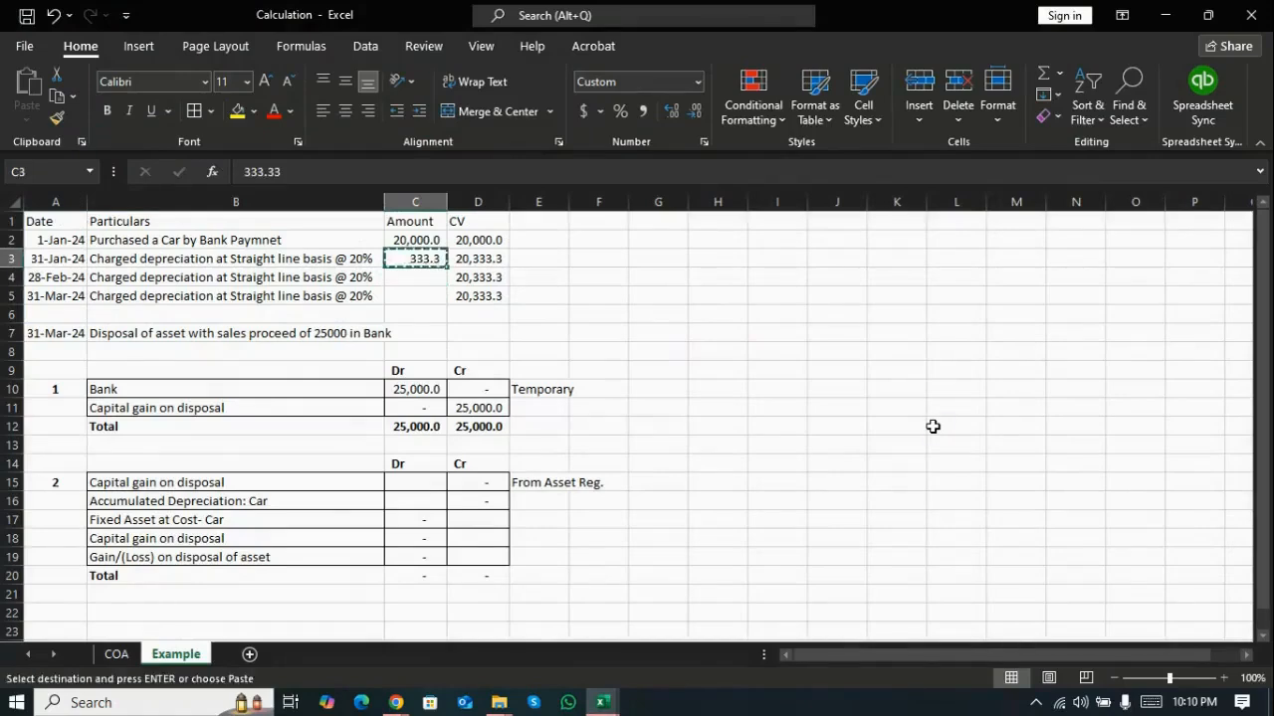
key("shift+Down")
key("shift+Down")
key("Return")
key("shift+Up")
key("shift+Up")
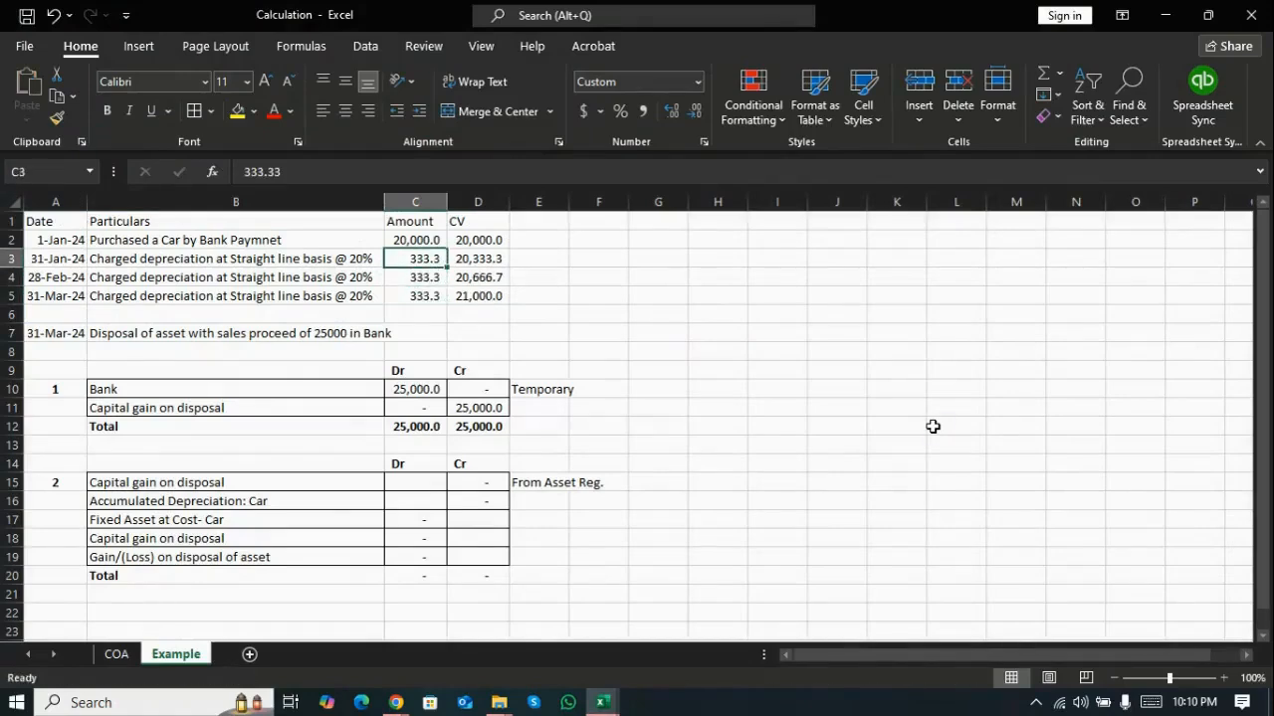
- Change the January depreciation amount in C3 to -333.33
key("F2")
key("Home")
type("-")
key("Return")
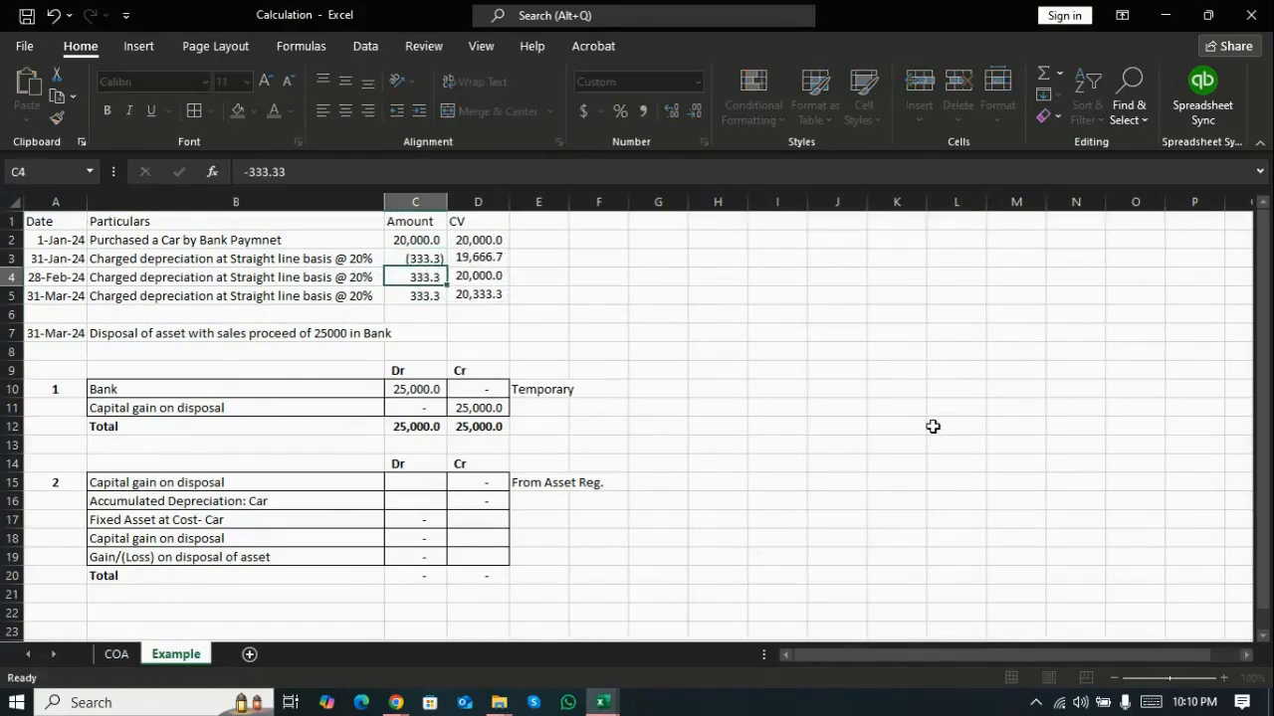
- Copy the negative January depreciation amount from C3 into the February and March rows, C4 and C5
key("Up")
key("ctrl+c")
key("Down")
key("Return")
key("ctrl+c")
key("Down")
key("ctrl+v")
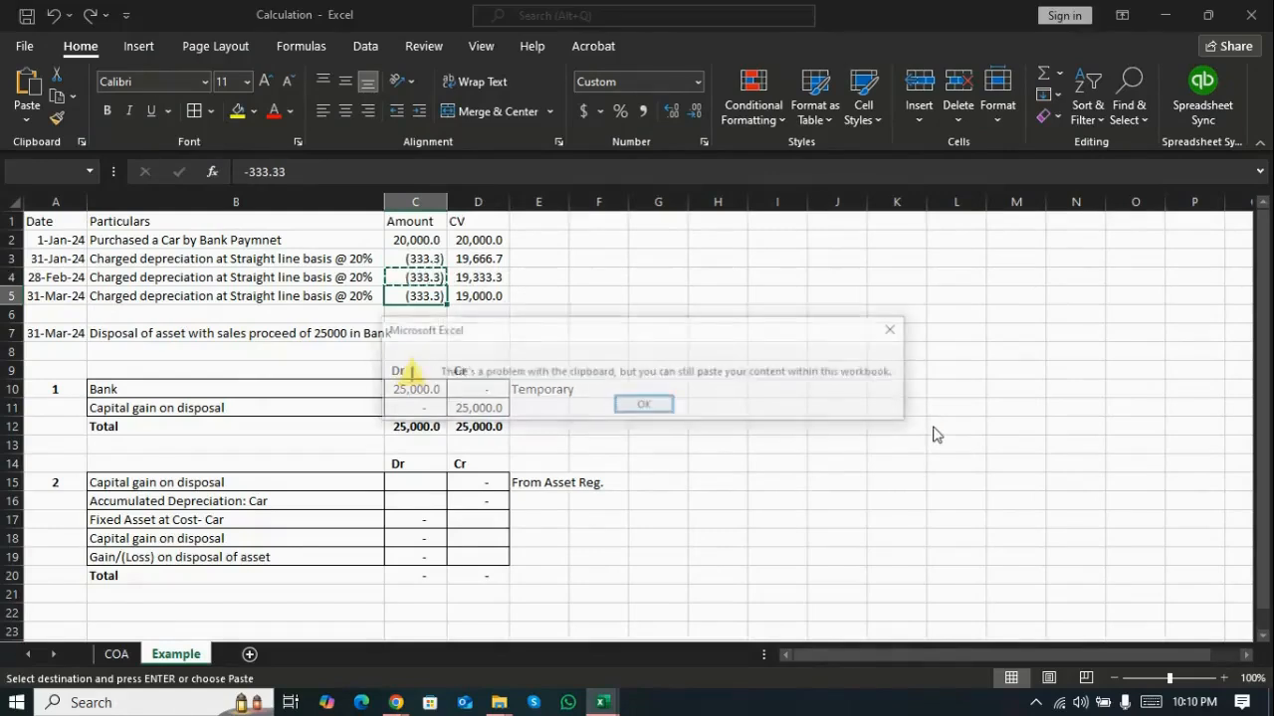
key("Return")
key("Right")
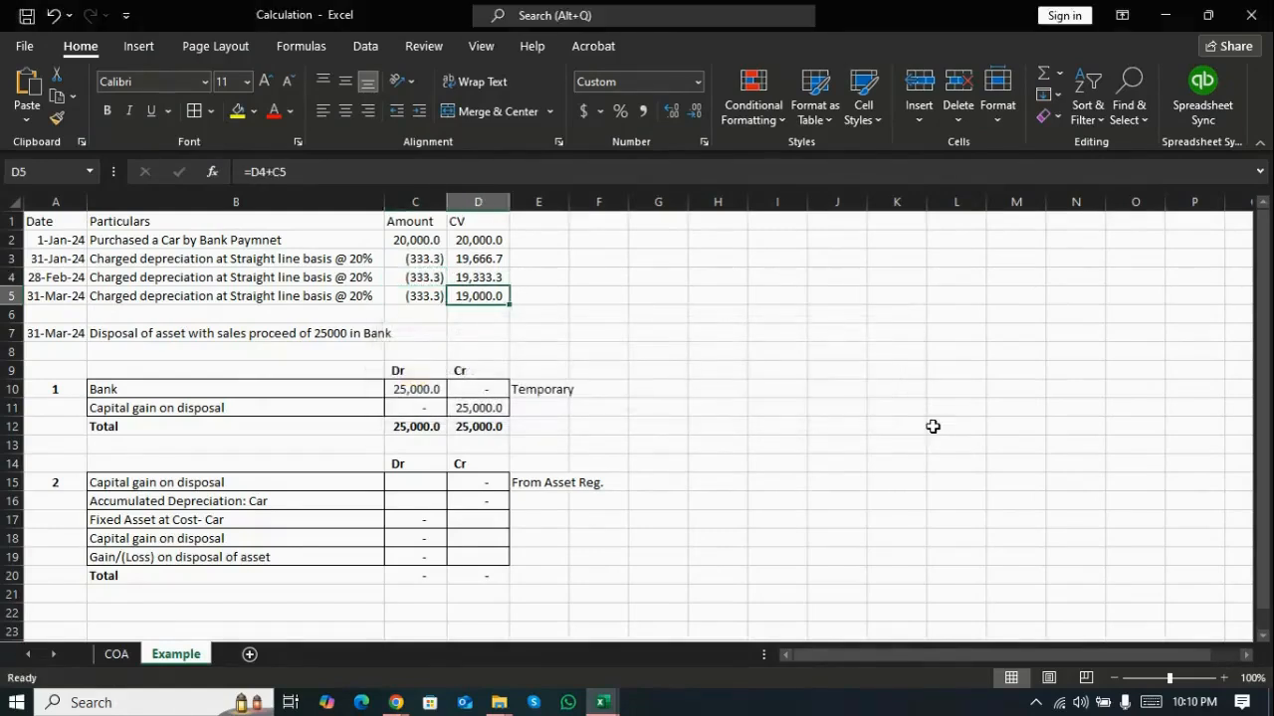
key("Home")
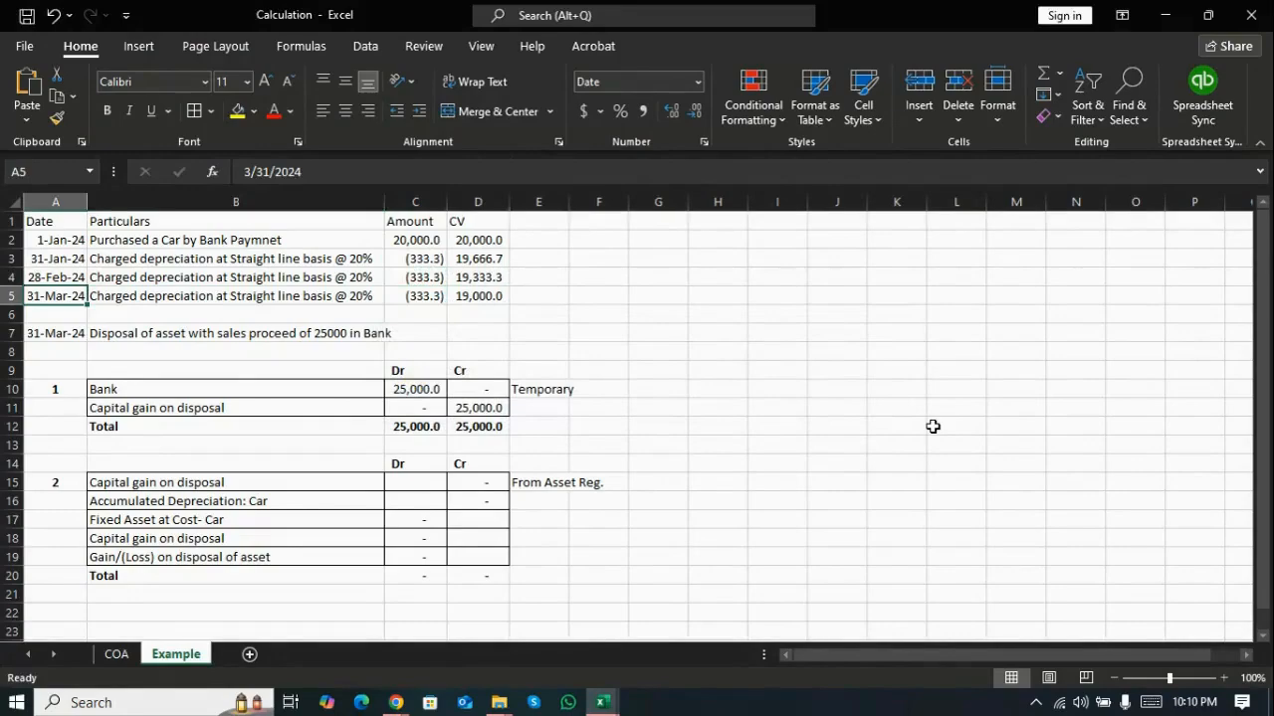
key("Down")
- Switch back to Xero, open the registered car asset FA-0003 and start its disposal
key("alt+Tab")
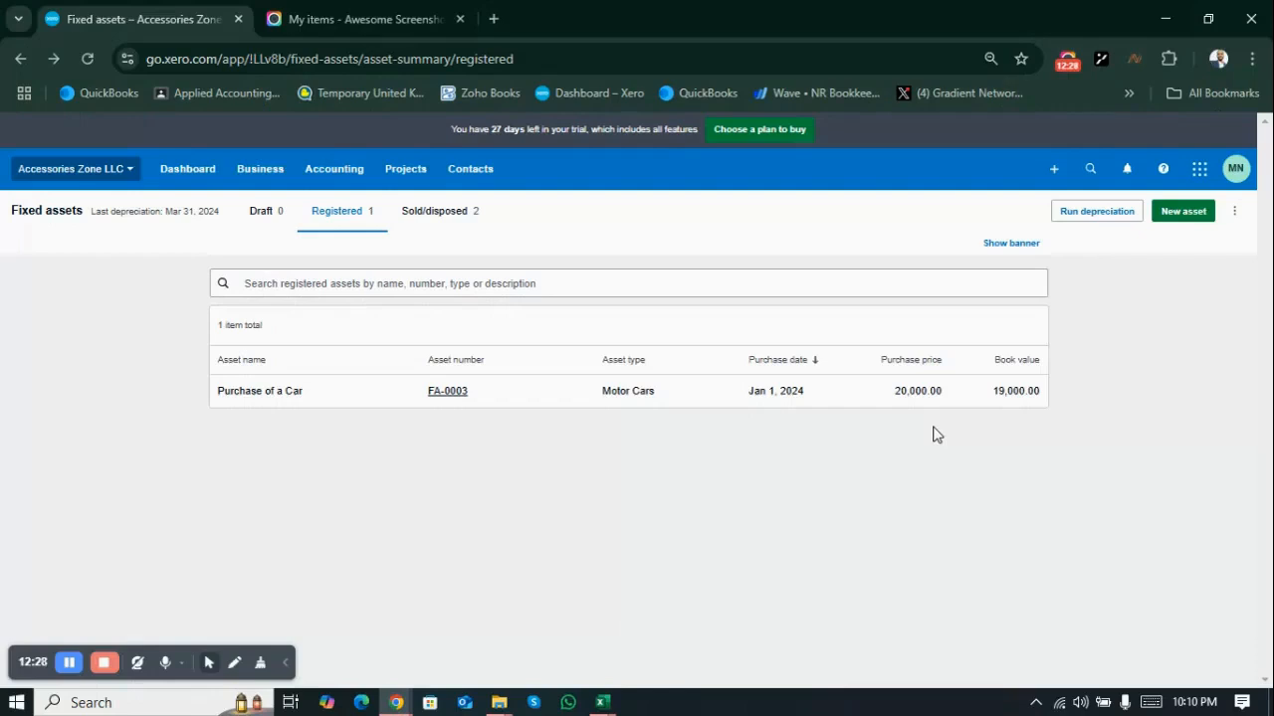
left_click(914, 406)
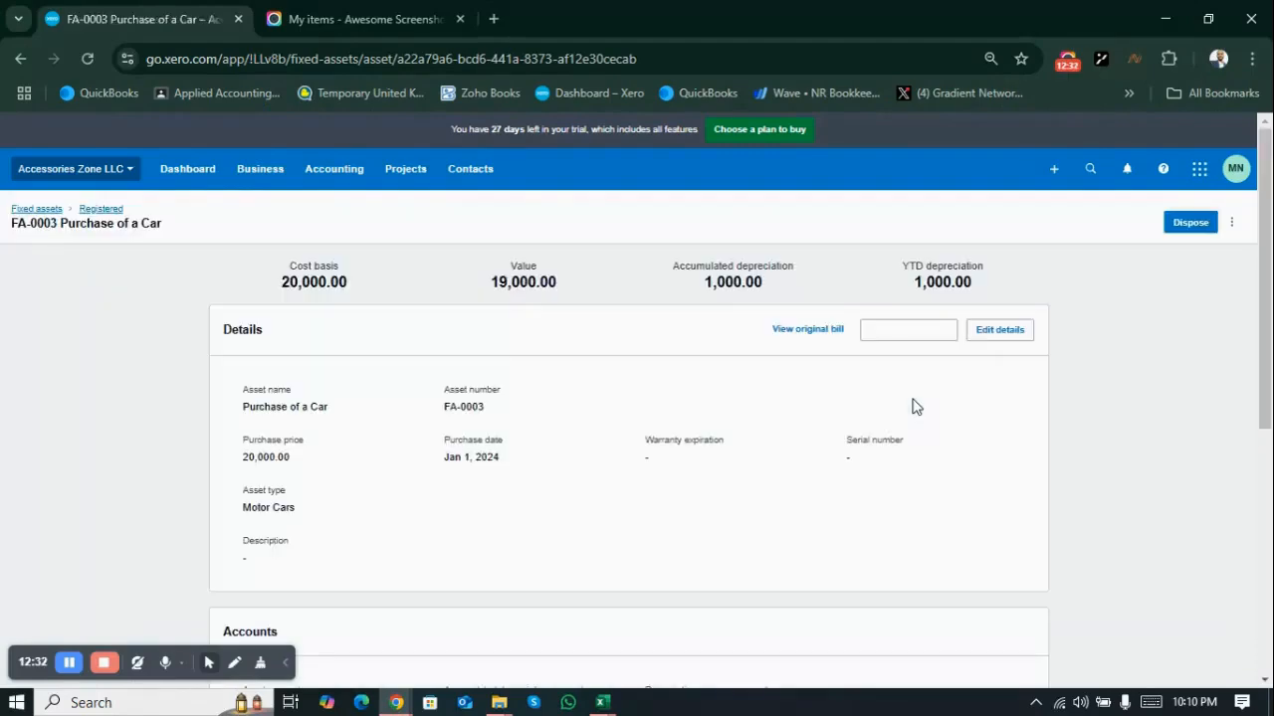
left_click(1184, 223)
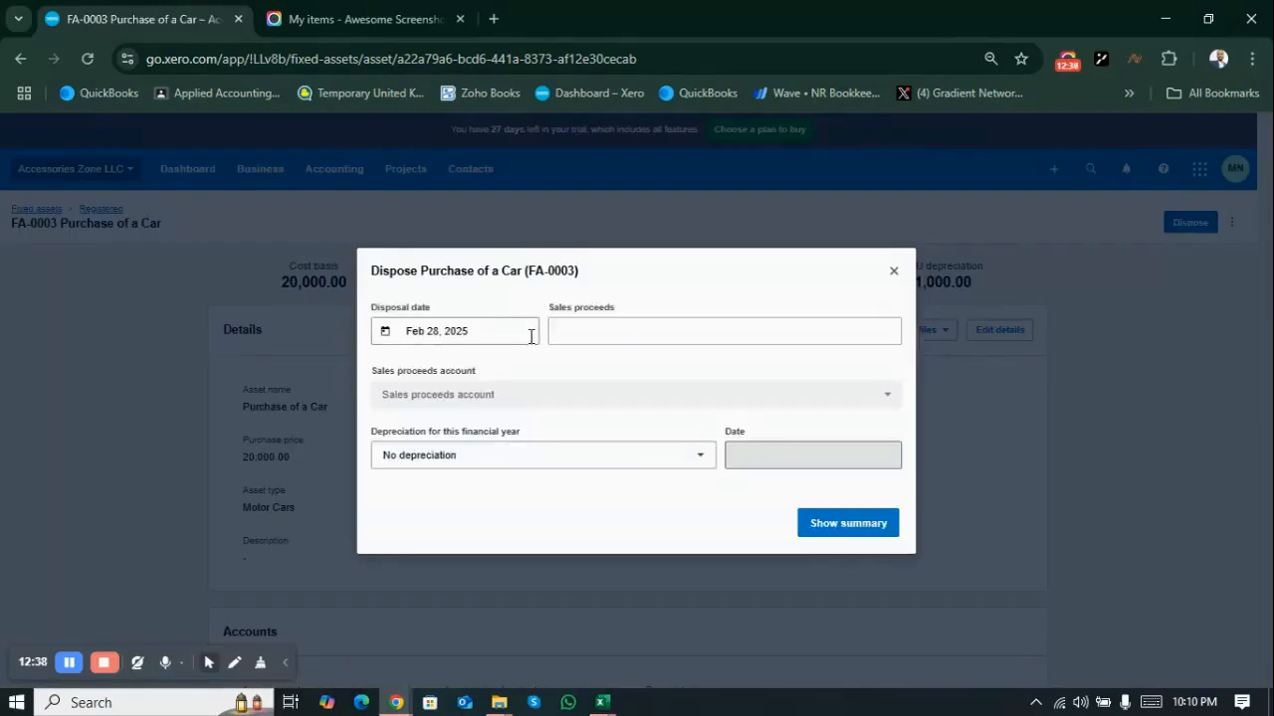
- Set the car's disposal date to Mar 31, 2024
left_click(535, 335)
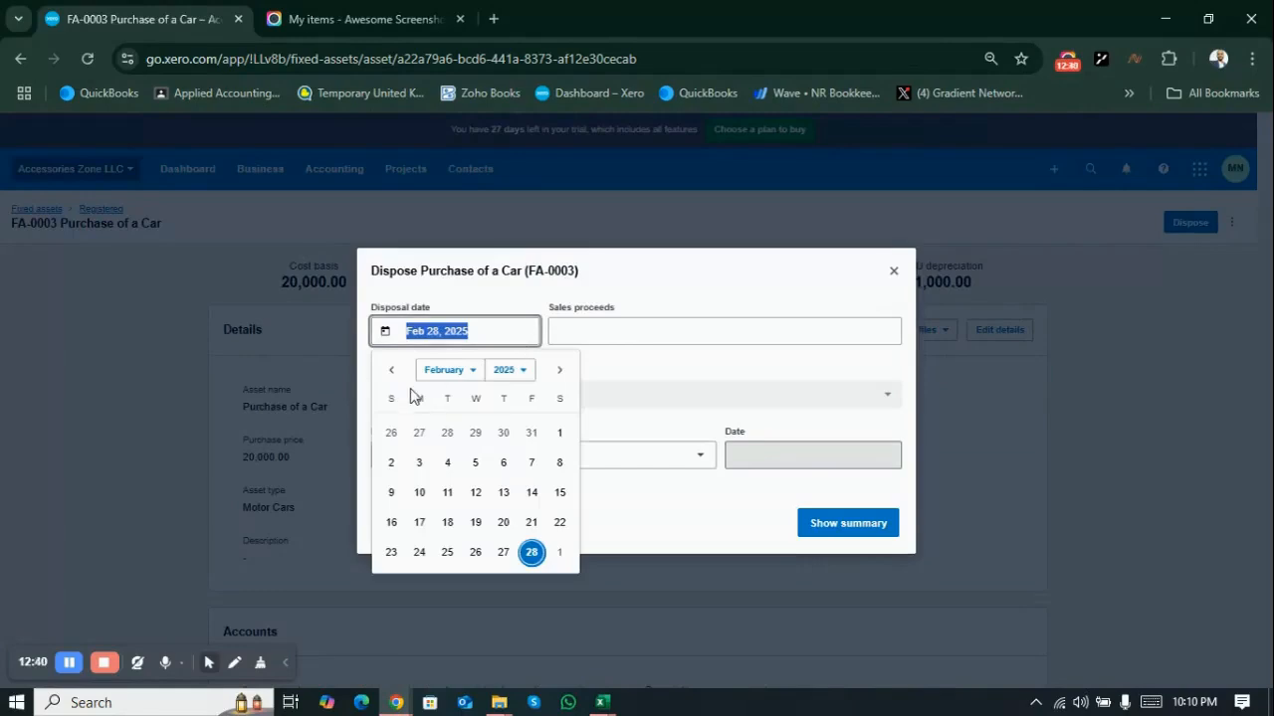
left_click(391, 370)
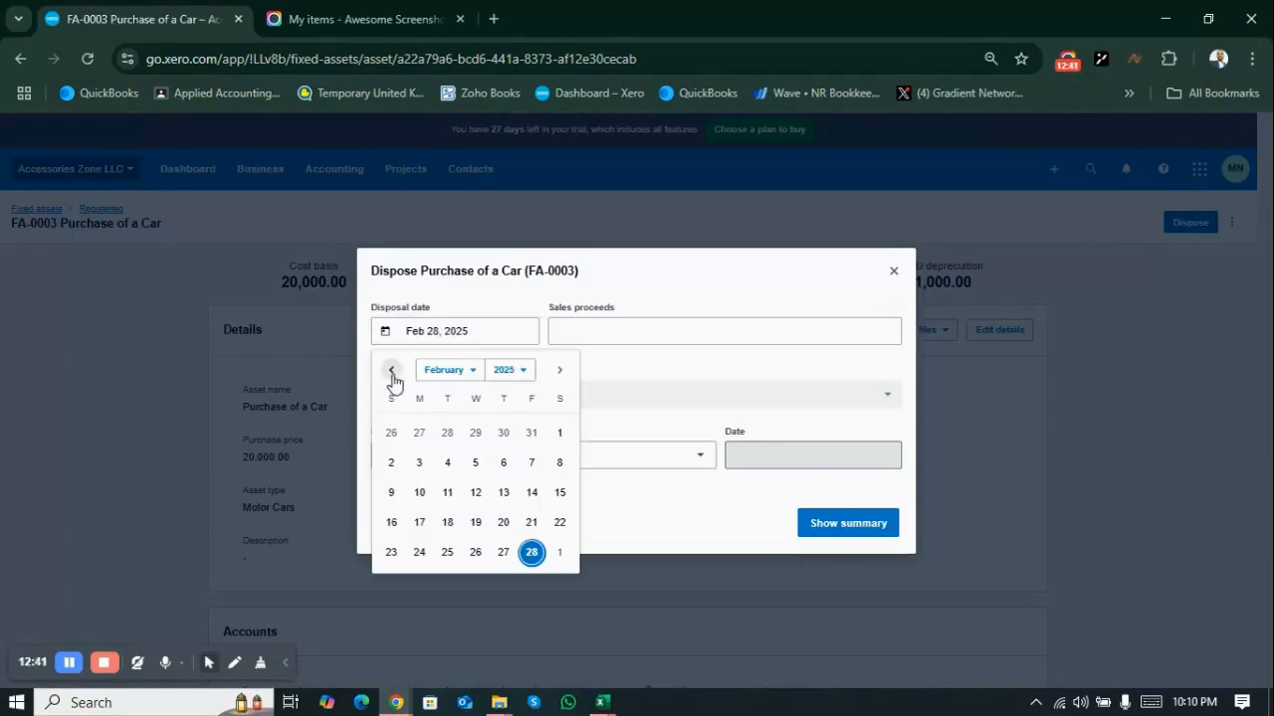
left_click(516, 370)
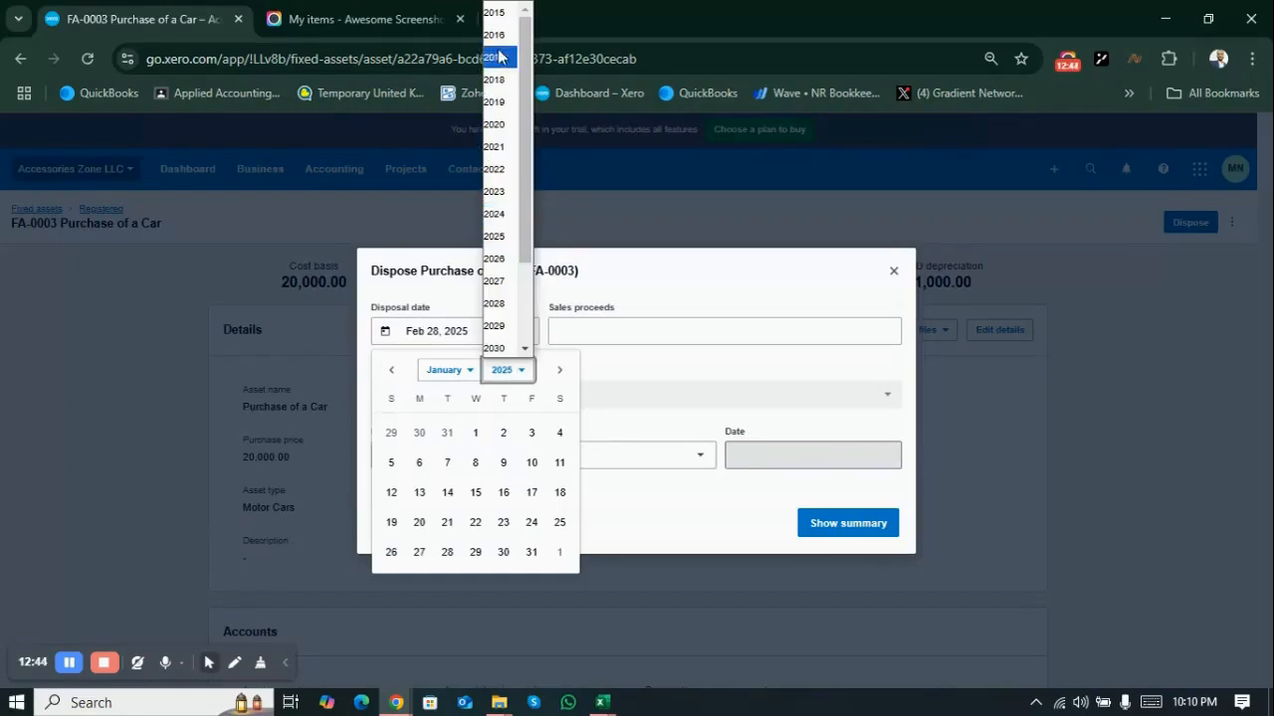
left_click(494, 214)
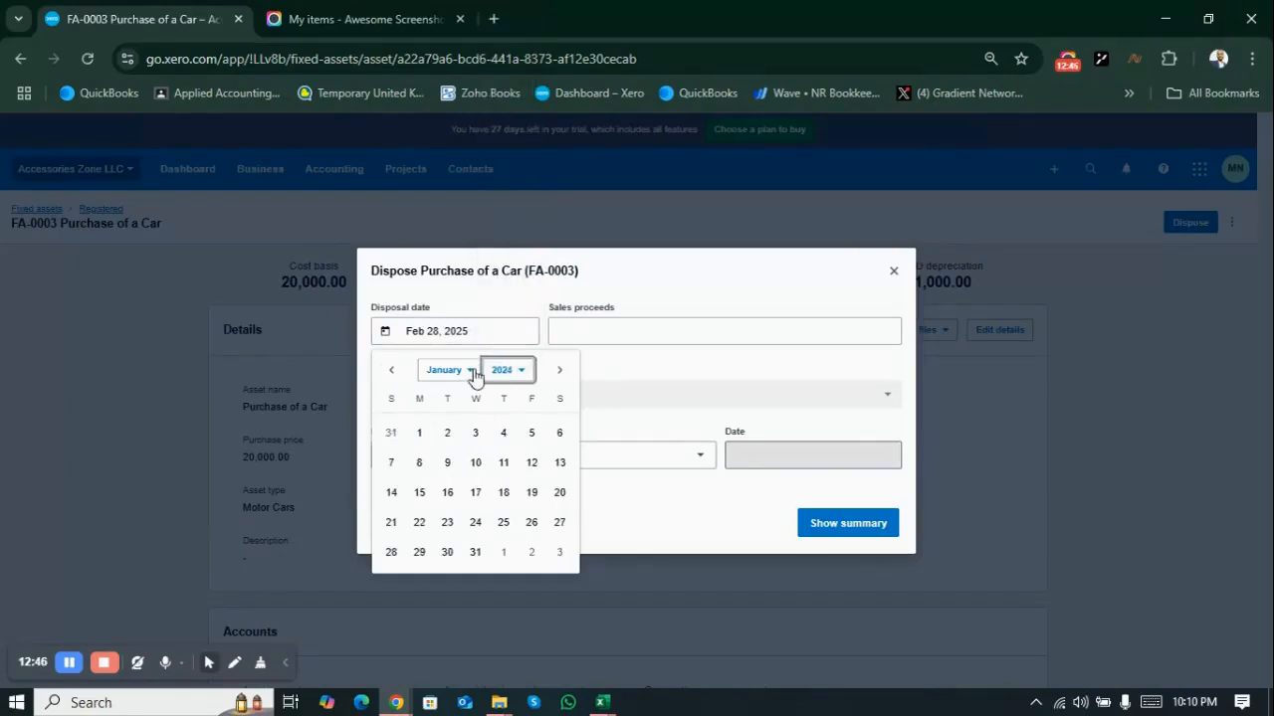
left_click(470, 369)
left_click(474, 440)
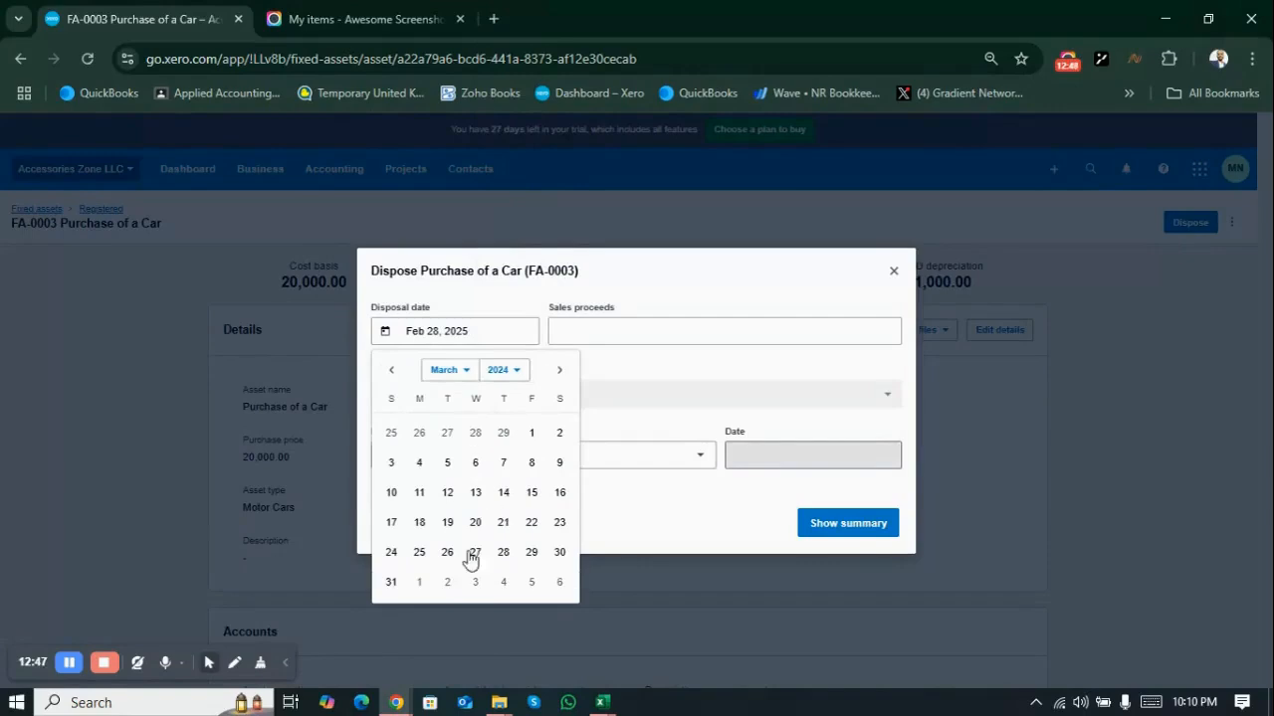
left_click(391, 583)
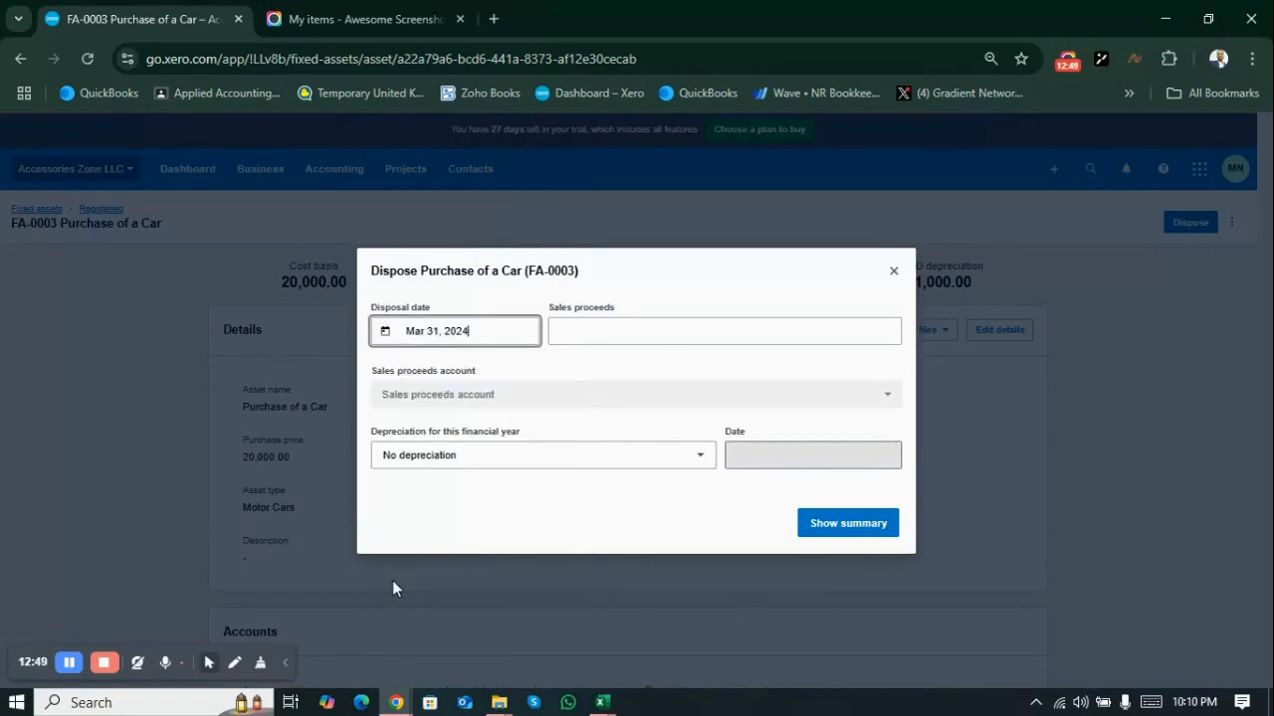
- Enter sales proceeds of 25000 and choose 444 - Capital Gain on Disposal as the sales proceeds account
left_click(624, 331)
type("25000")
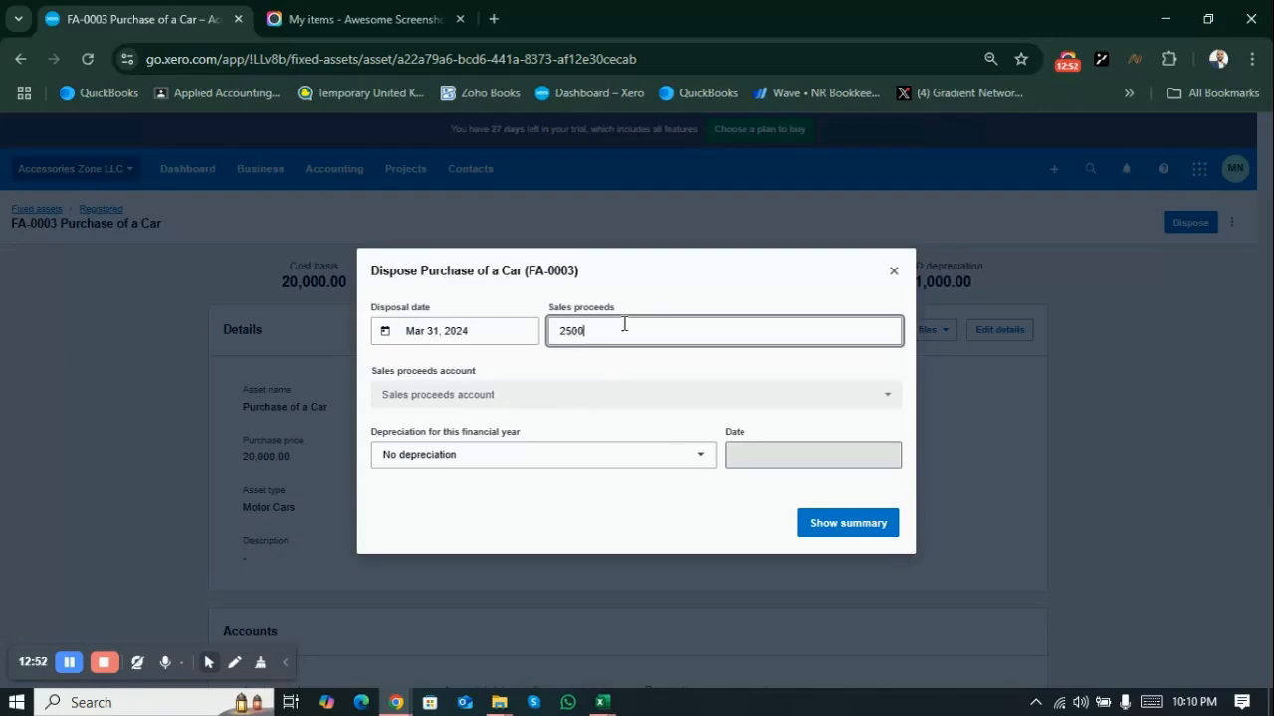
left_click(605, 368)
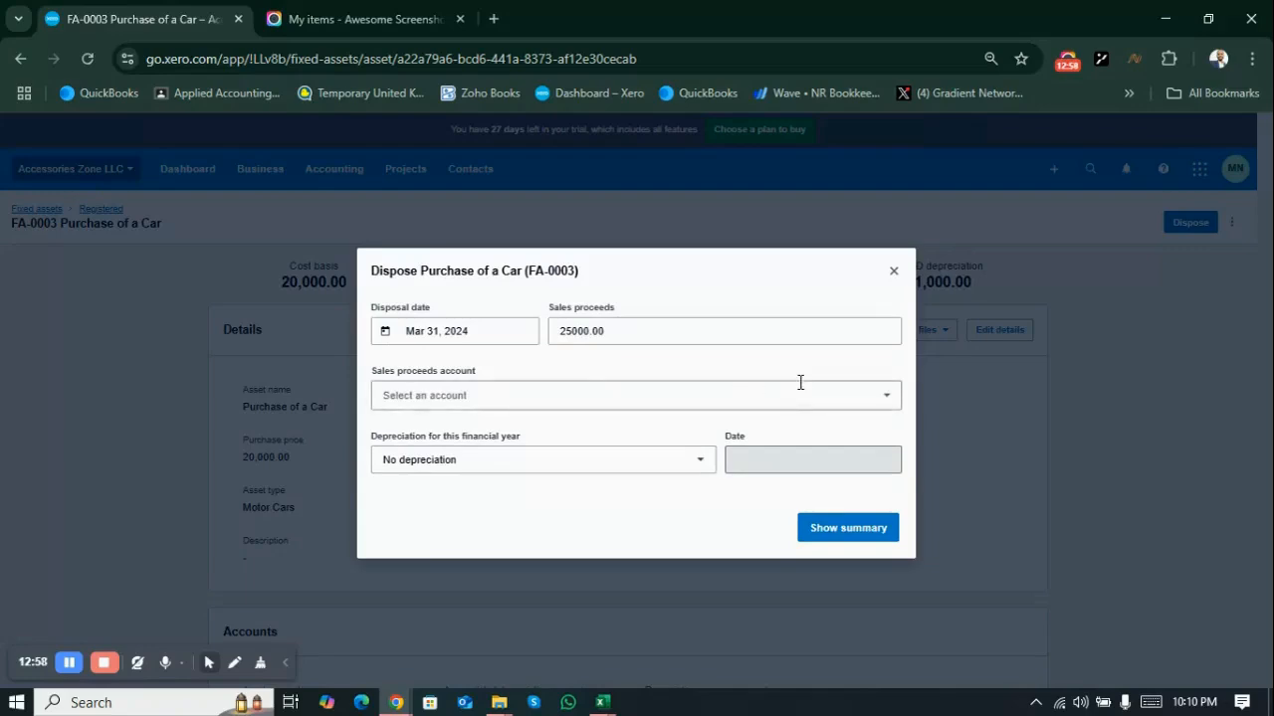
left_click(886, 401)
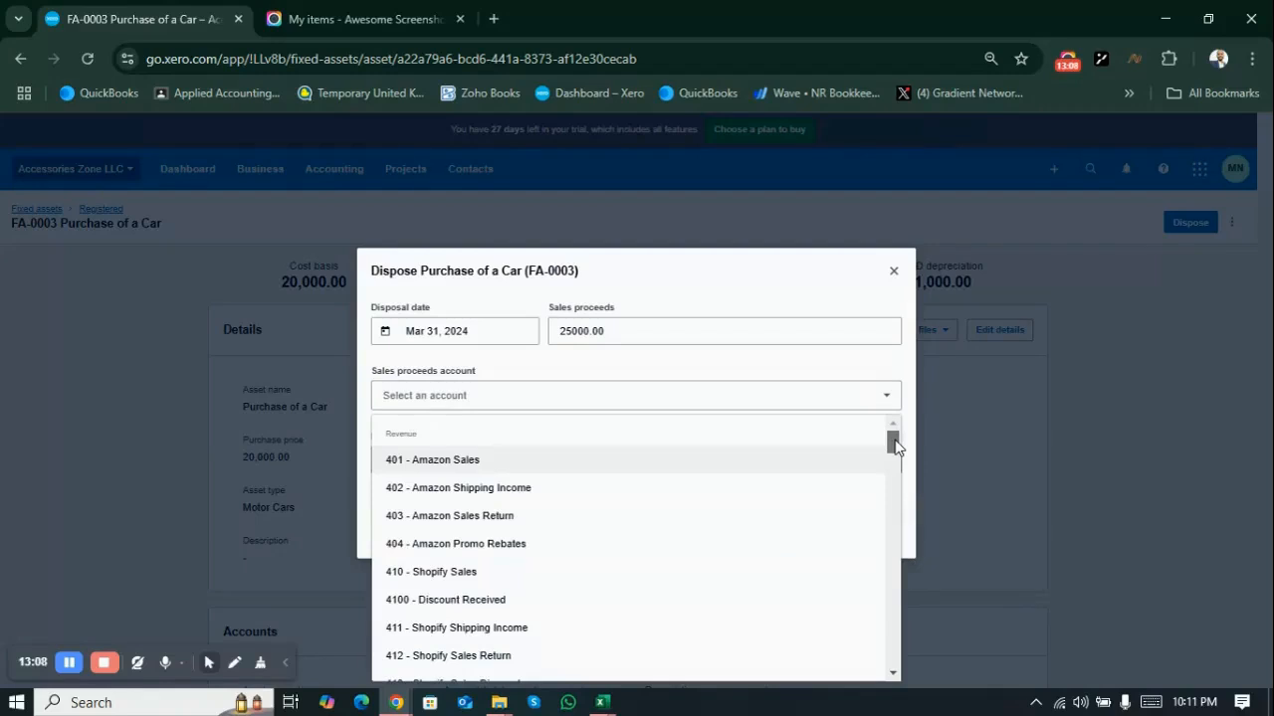
left_click_drag(893, 446, 897, 540)
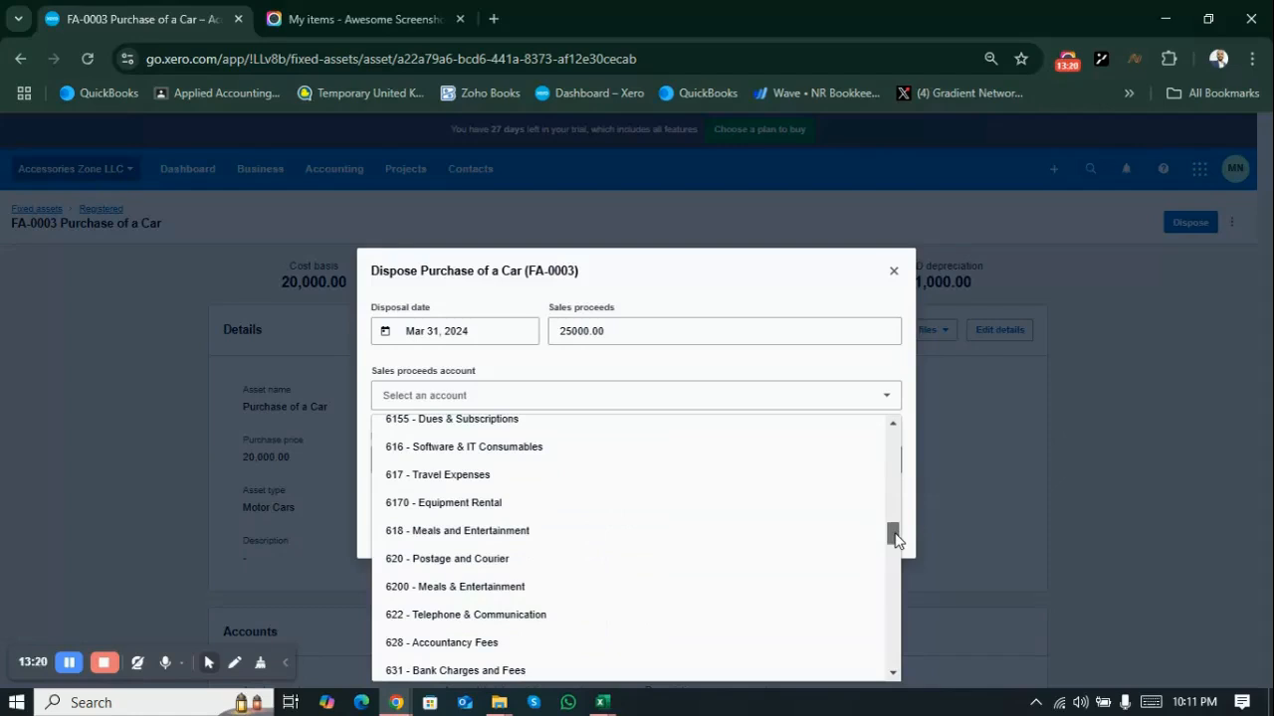
left_click_drag(895, 540, 893, 446)
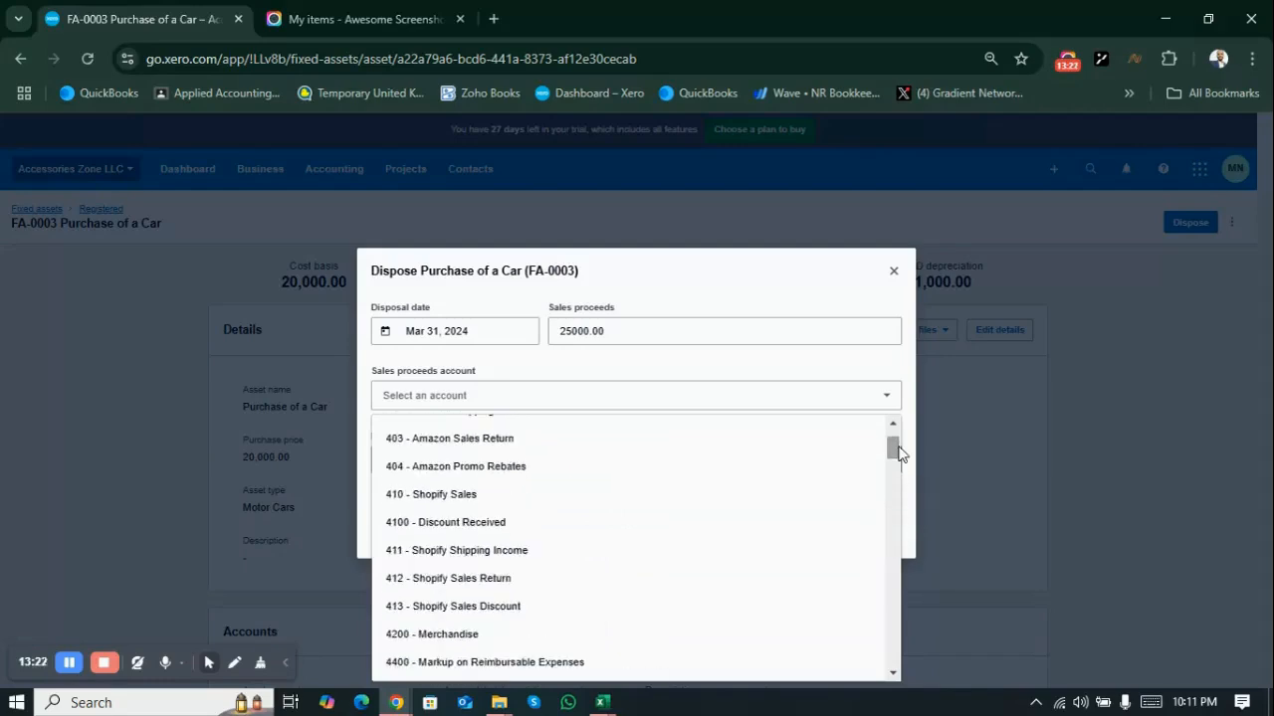
left_click(601, 391)
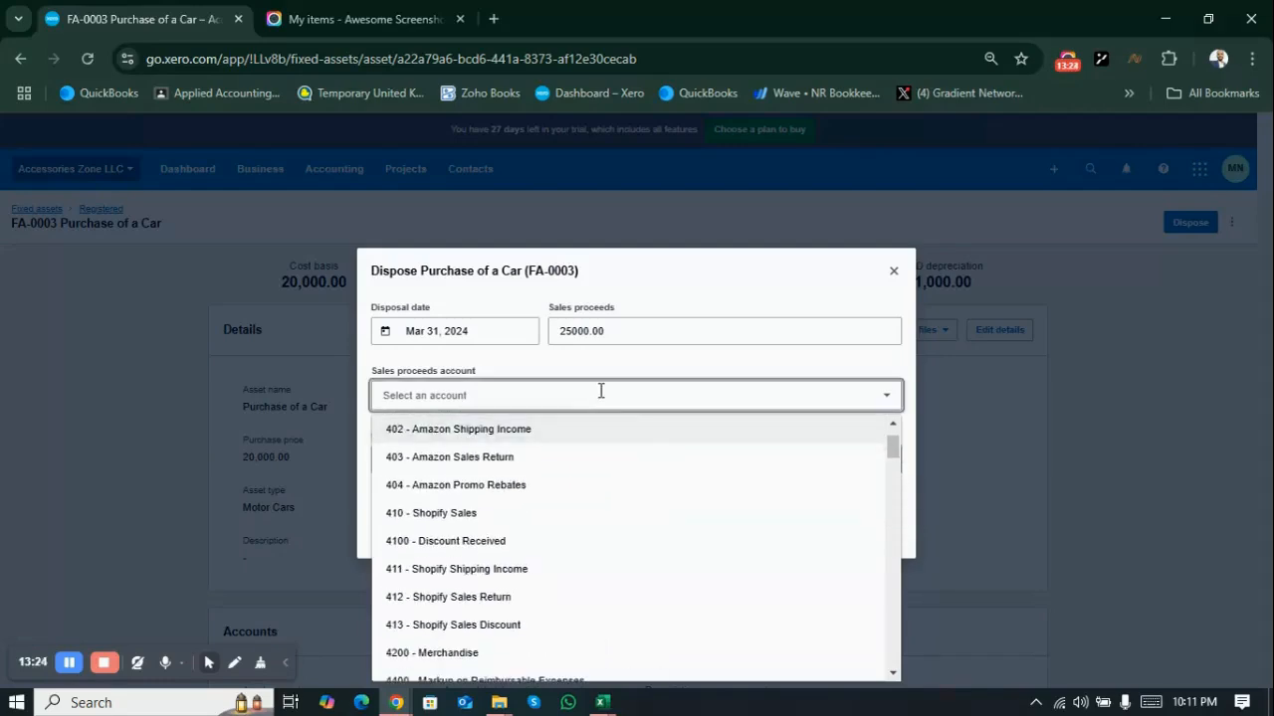
type("capi")
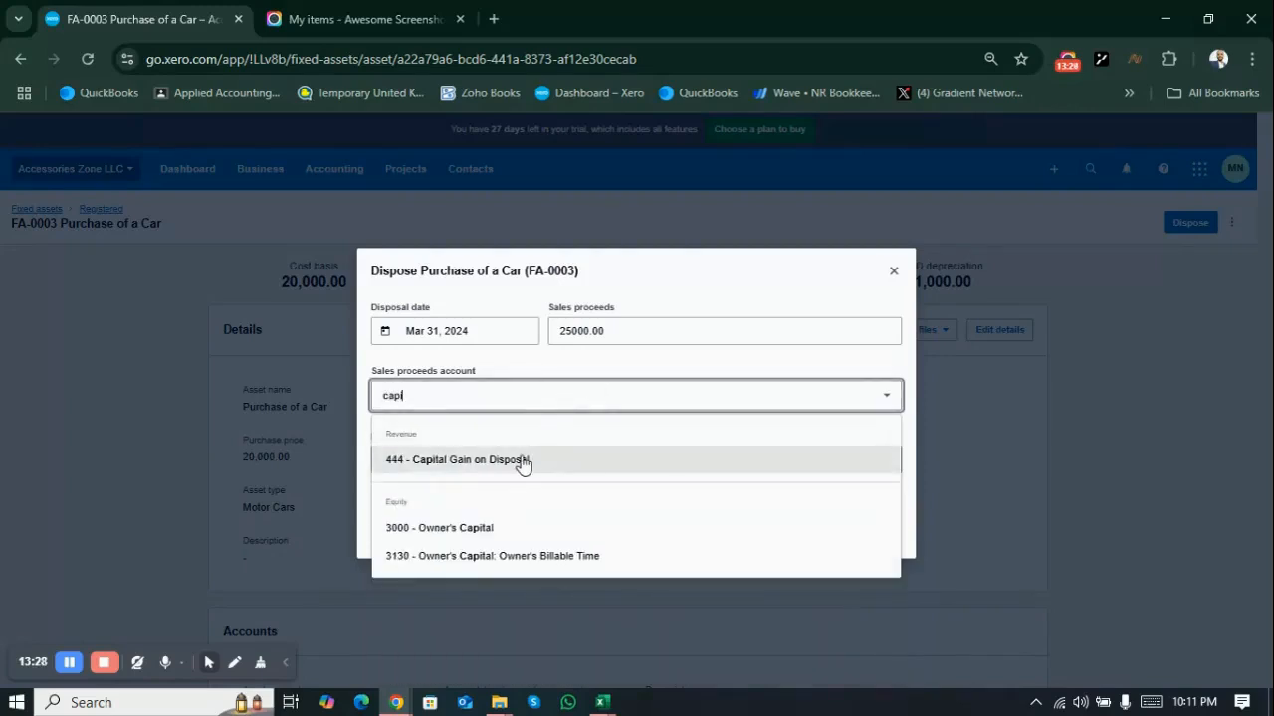
left_click(521, 461)
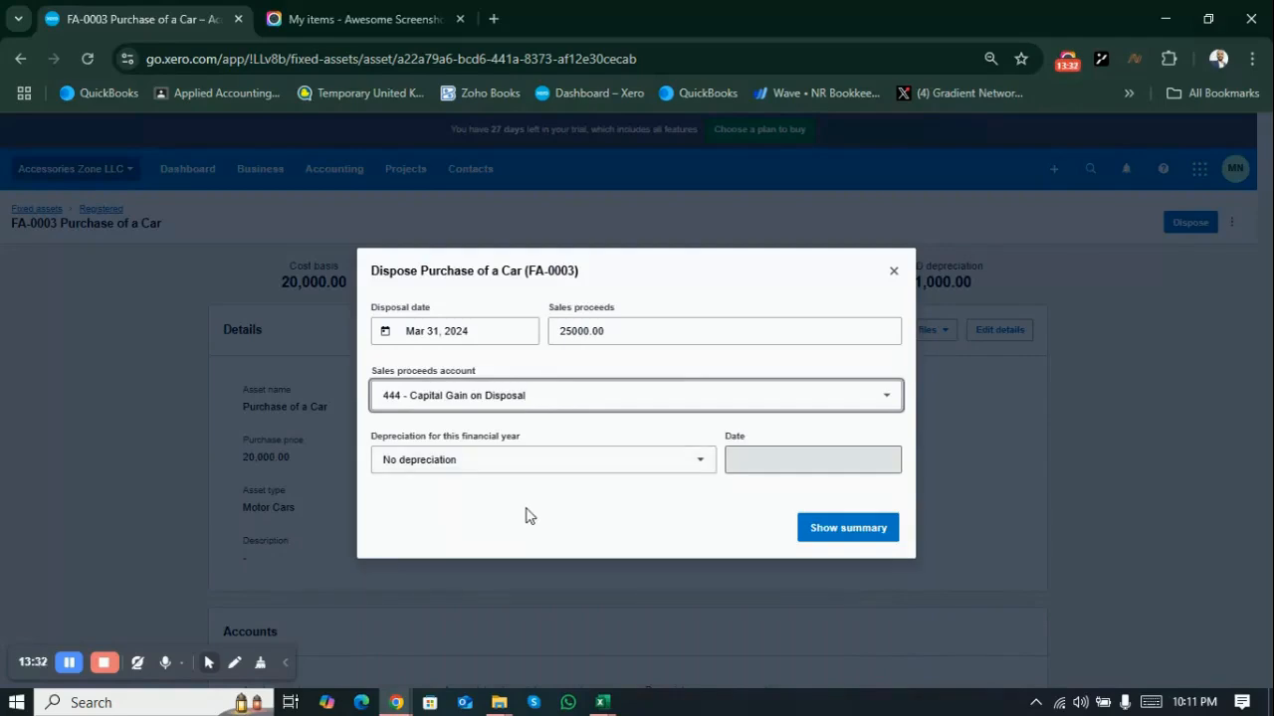
- Set the disposal's depreciation for this financial year to all depreciation up to and including Mar 31, 2024
left_click(678, 468)
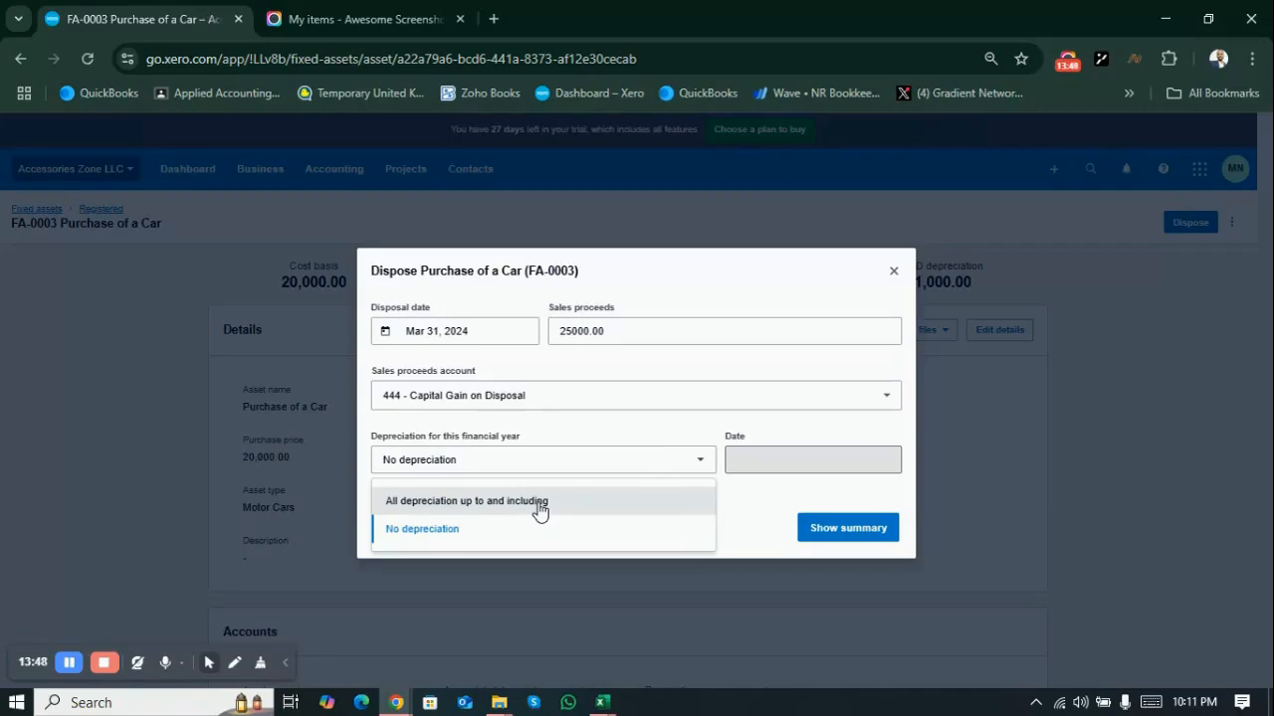
left_click(468, 510)
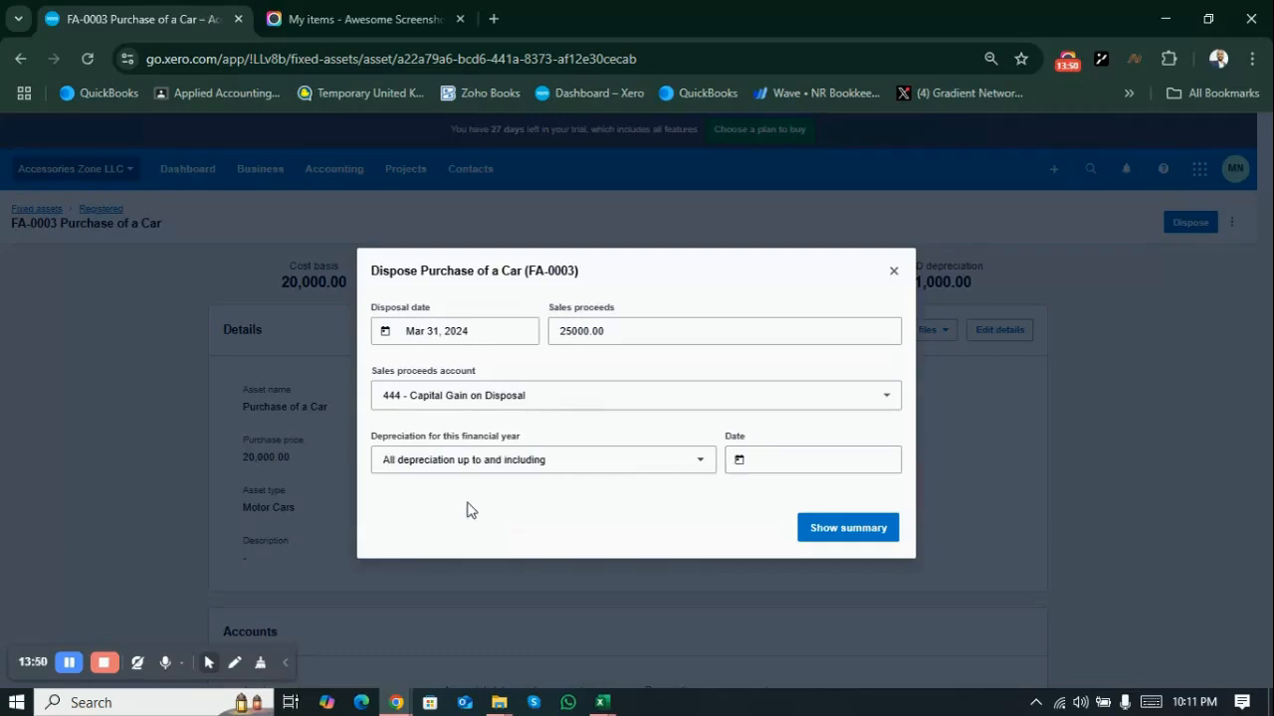
left_click(738, 459)
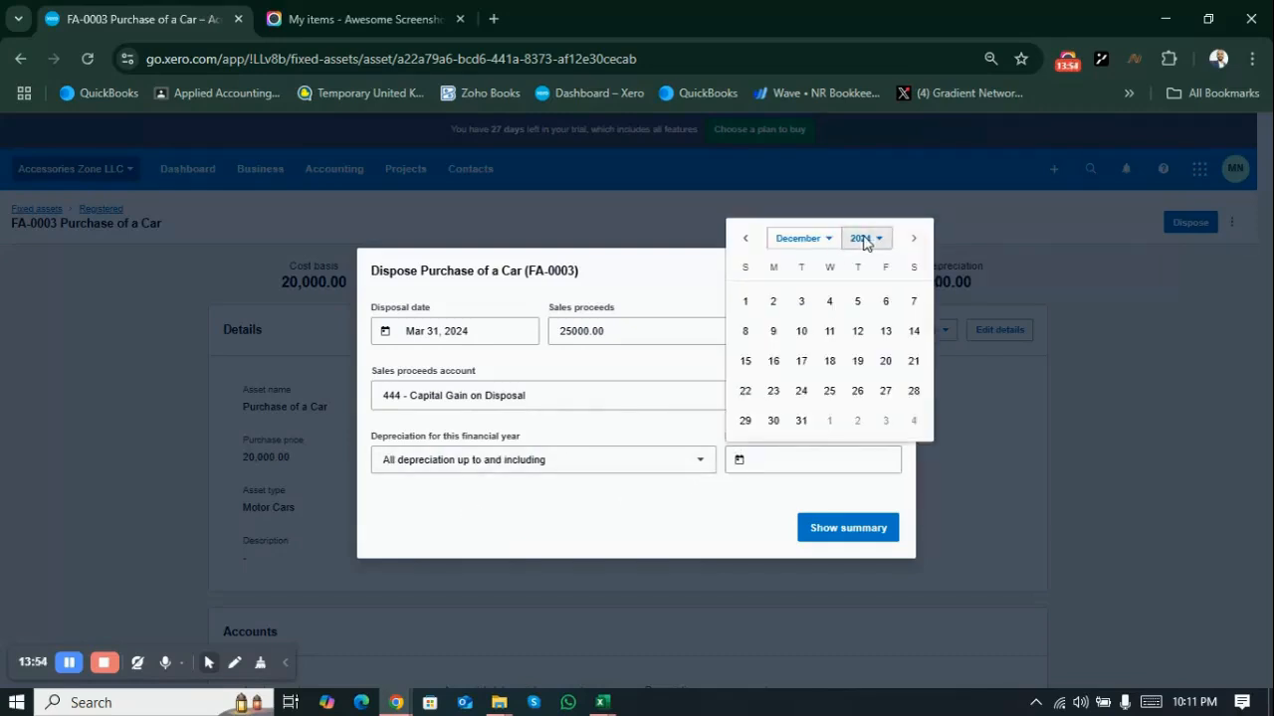
left_click(818, 242)
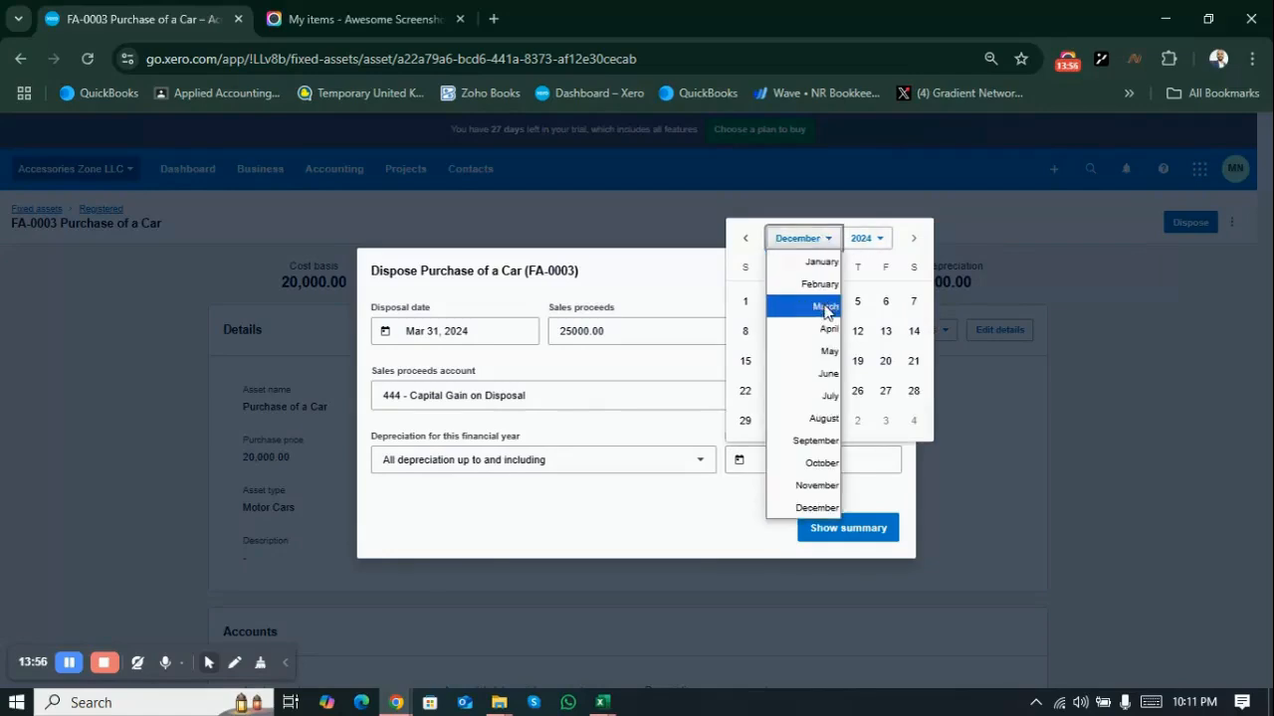
left_click(826, 310)
left_click(745, 420)
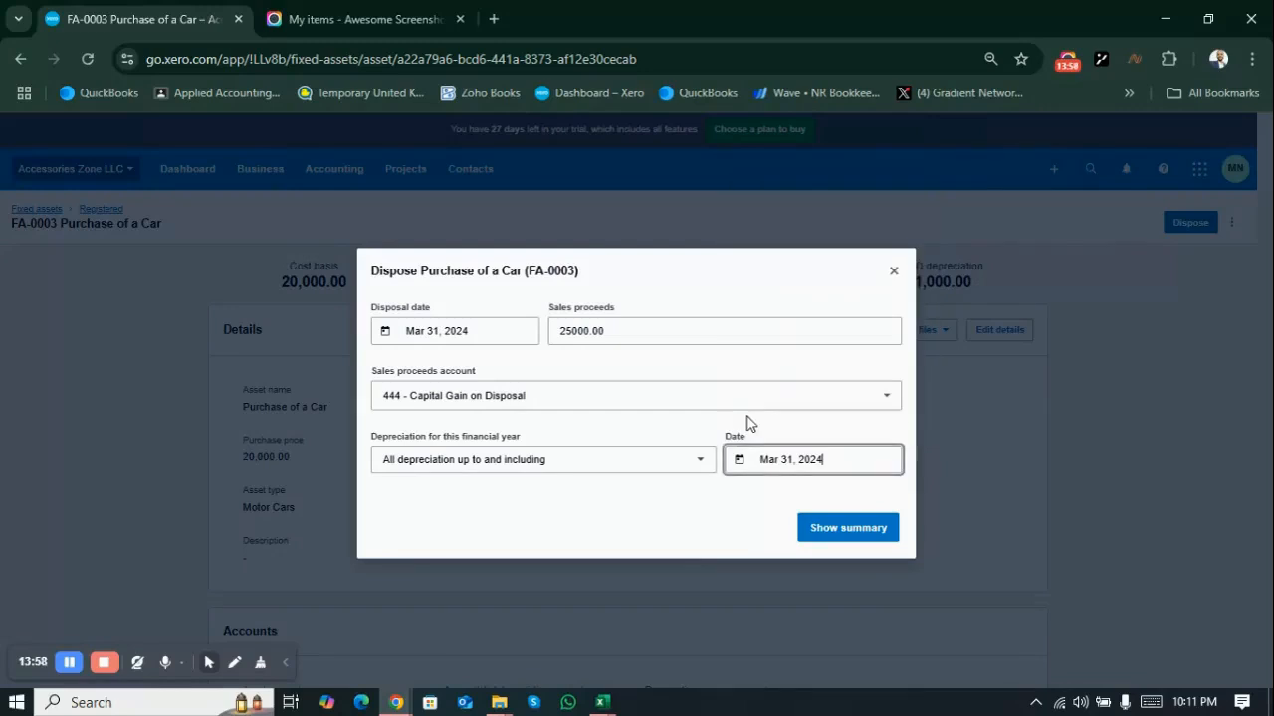
- Show the disposal summary for the car and open its disposal journal for review
left_click(826, 530)
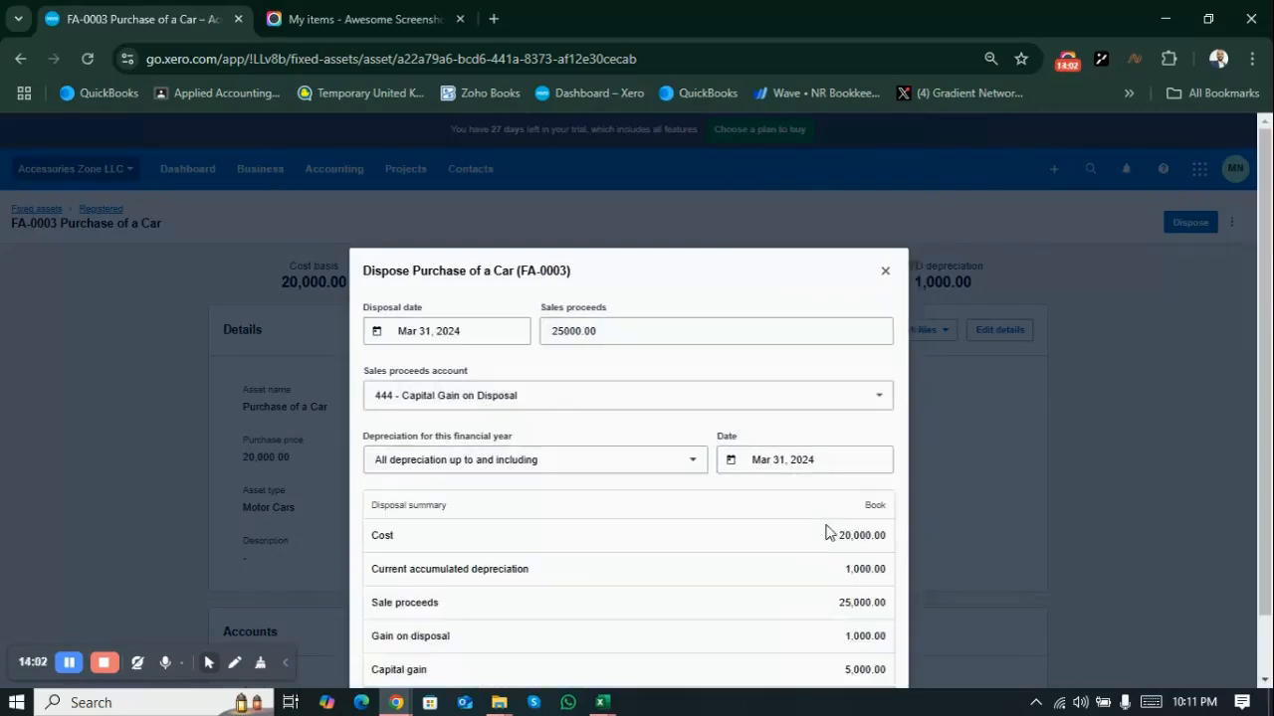
left_click_drag(1263, 264, 1270, 361)
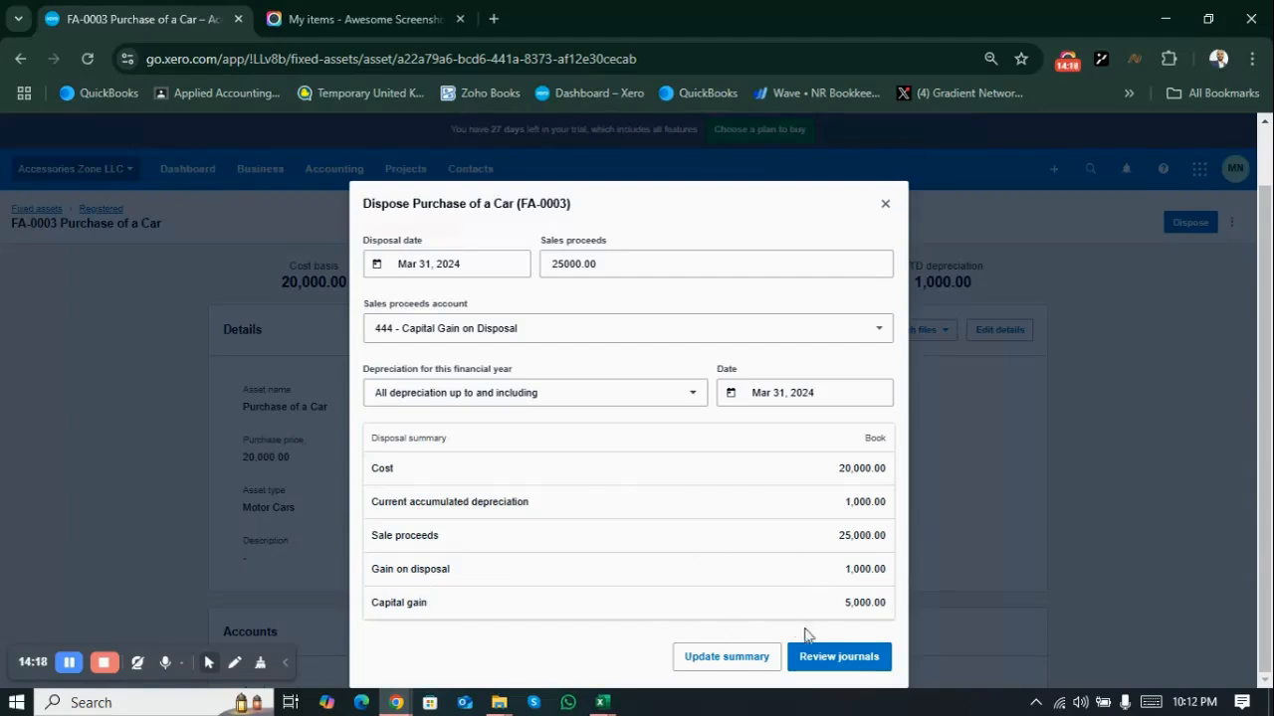
left_click(842, 659)
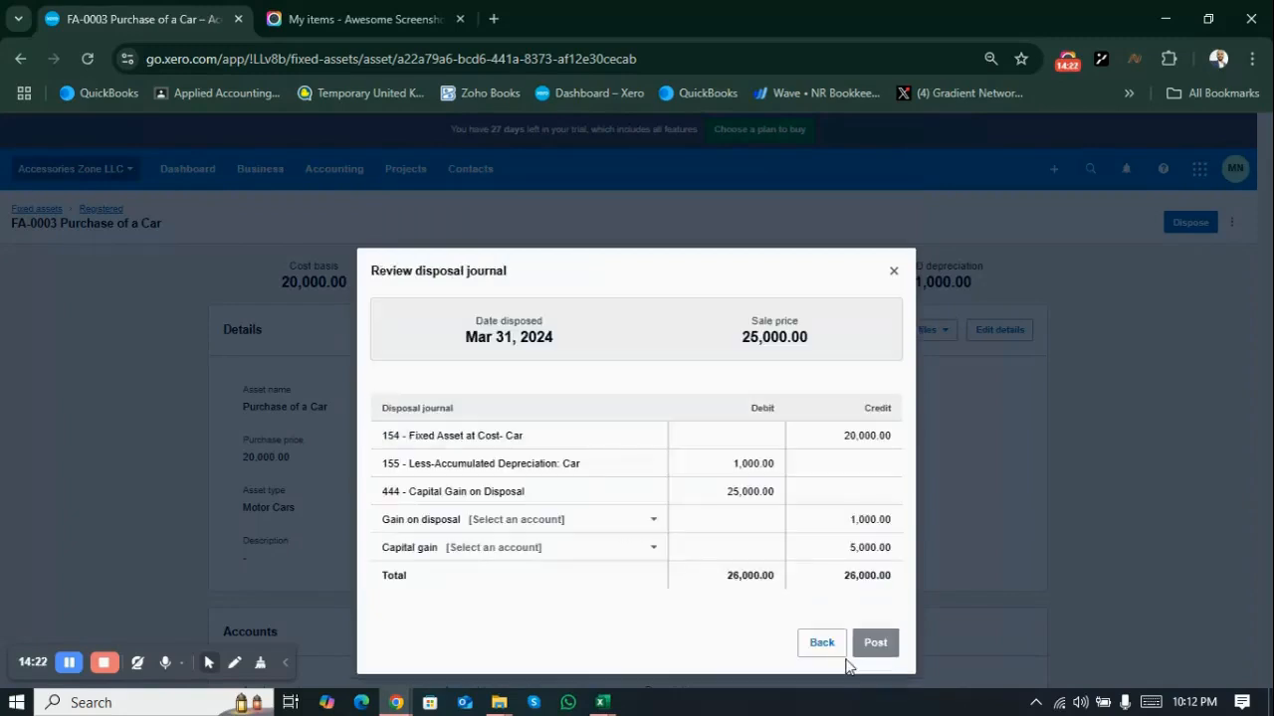
- Switch to the Calculation workbook in Excel and examine the second disposal journal, marked From Asset Reg
key("alt+Tab")
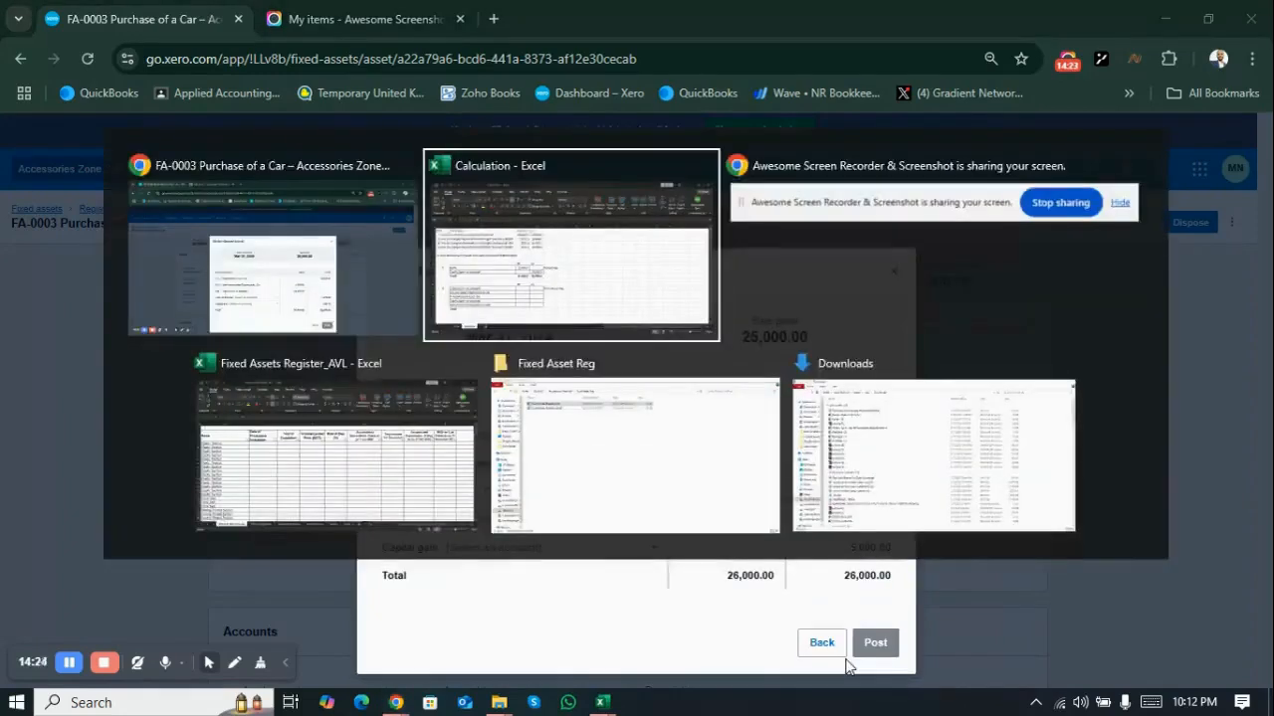
key("Down")
key("Down")
key("Down")
key("Down")
key("Down")
key("Down")
key("Down")
key("Down")
key("Down")
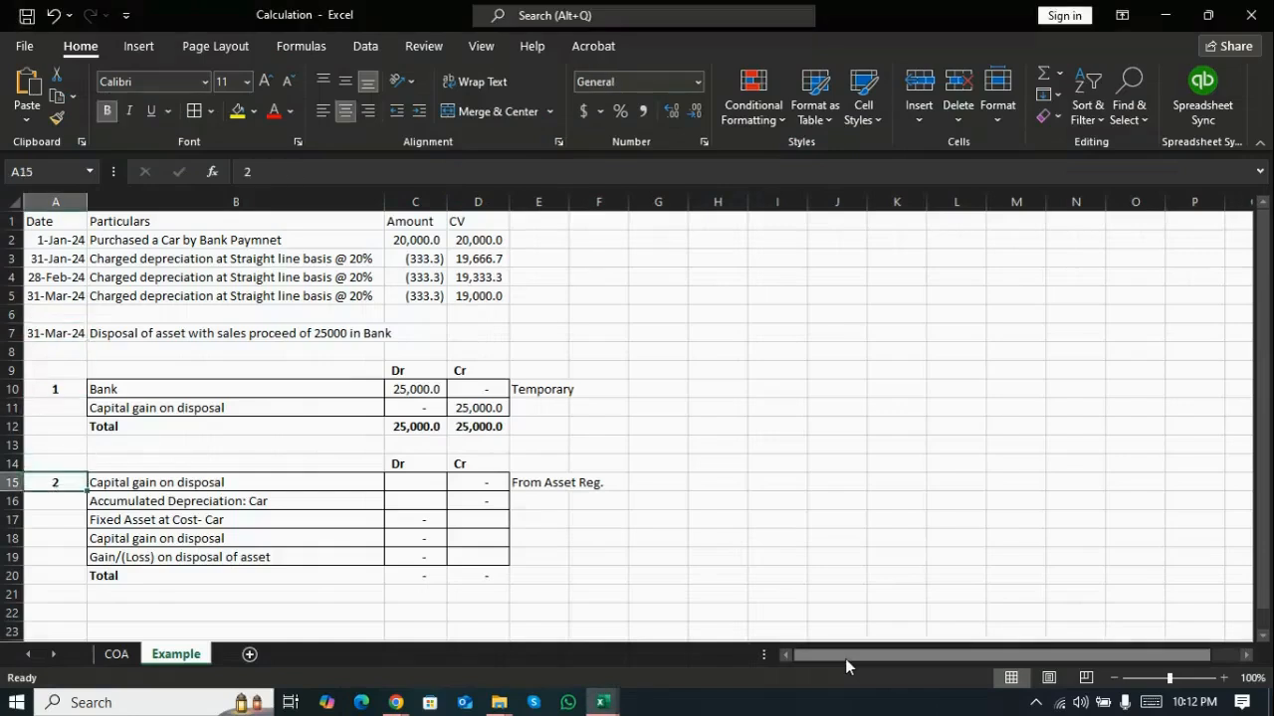
key("Down")
key("Right")
key("Right")
key("Up")
key("Right")
key("Right")
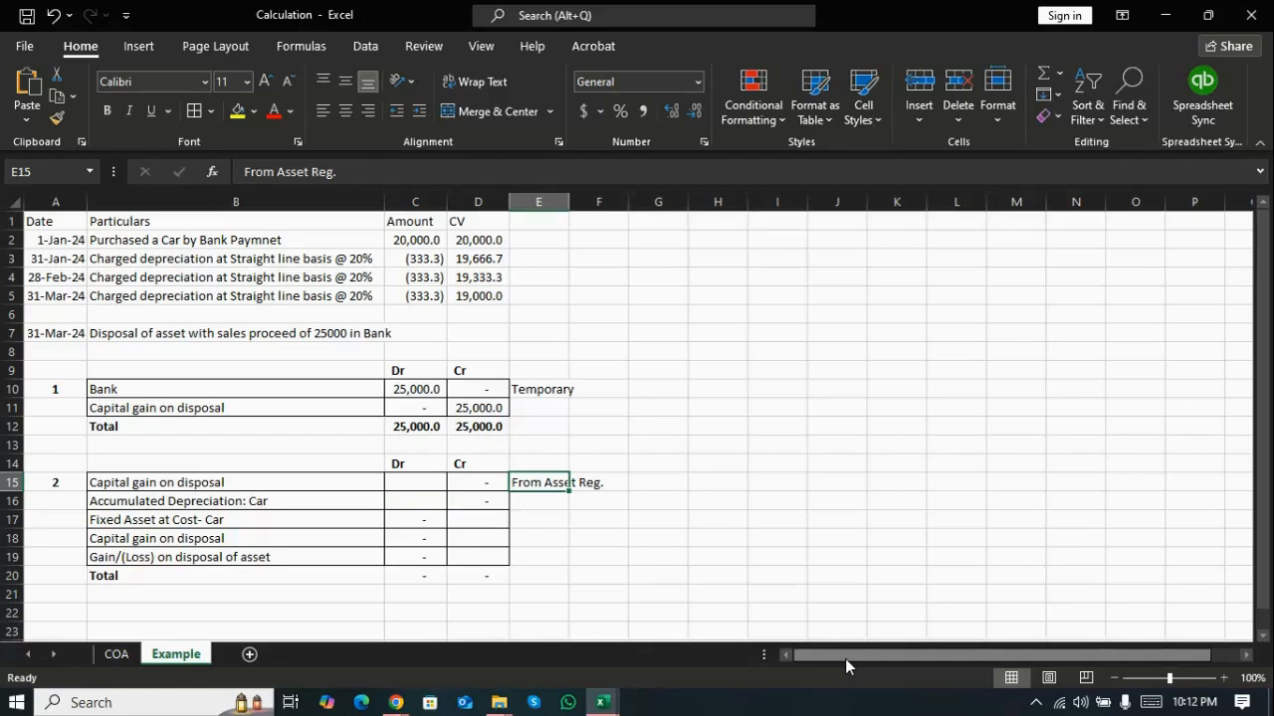
- Review the car's purchase and depreciation rows against the bank receipt amount in the first journal
key("Up")
key("Up")
key("Up")
key("Up")
key("Up")
key("Left")
key("Left")
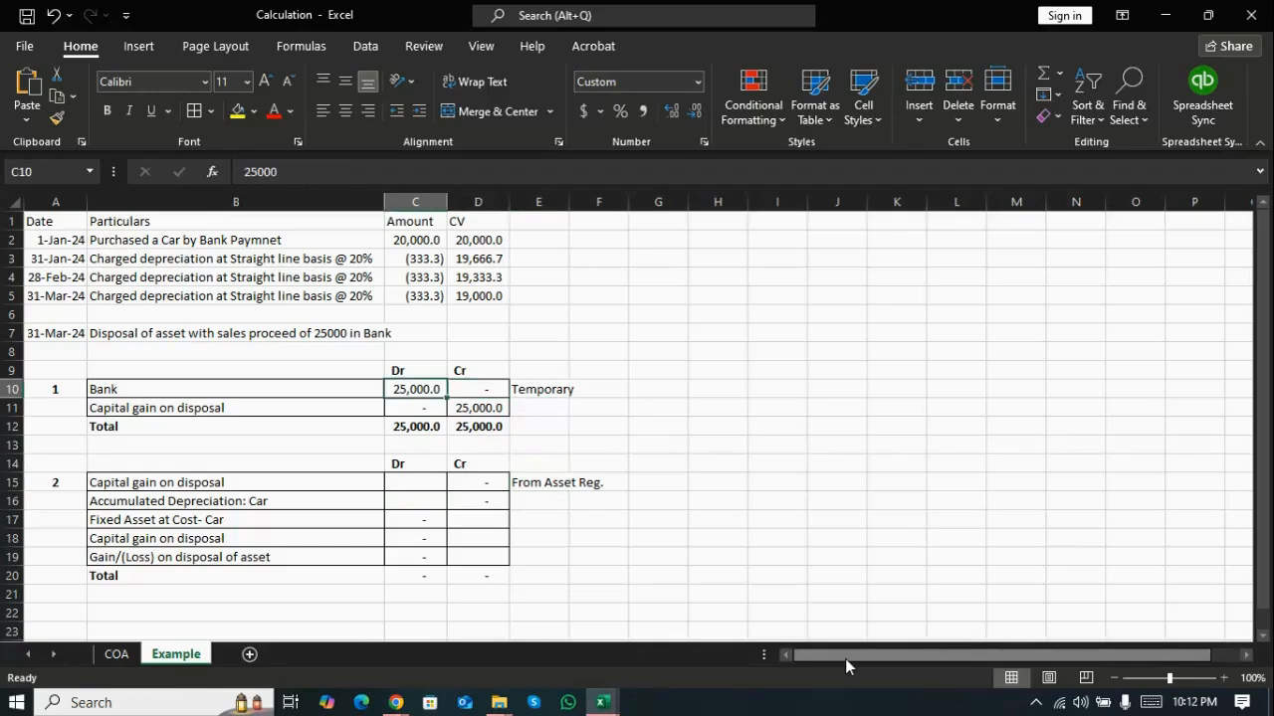
key("Up")
key("Up")
key("Up")
key("Up")
key("Up")
key("Up")
key("Up")
key("Up")
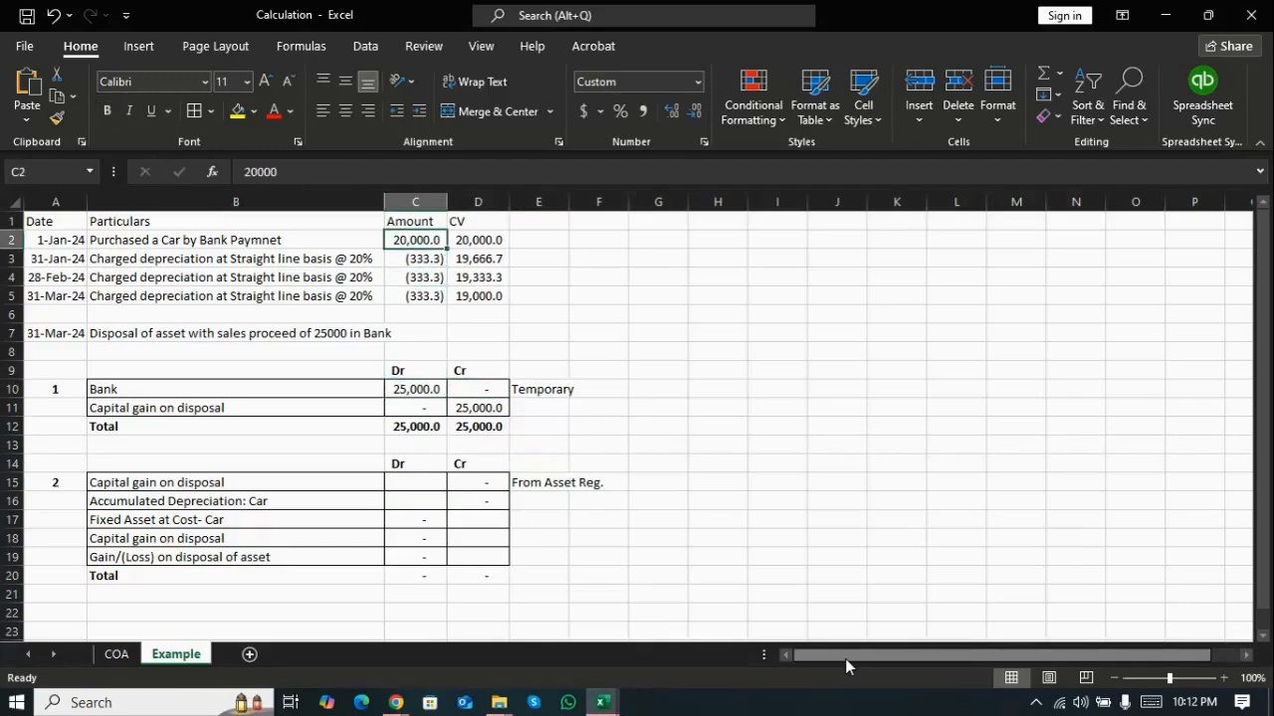
key("Down")
key("Down")
key("Down")
key("Down")
key("Down")
key("Down")
key("Down")
key("Down")
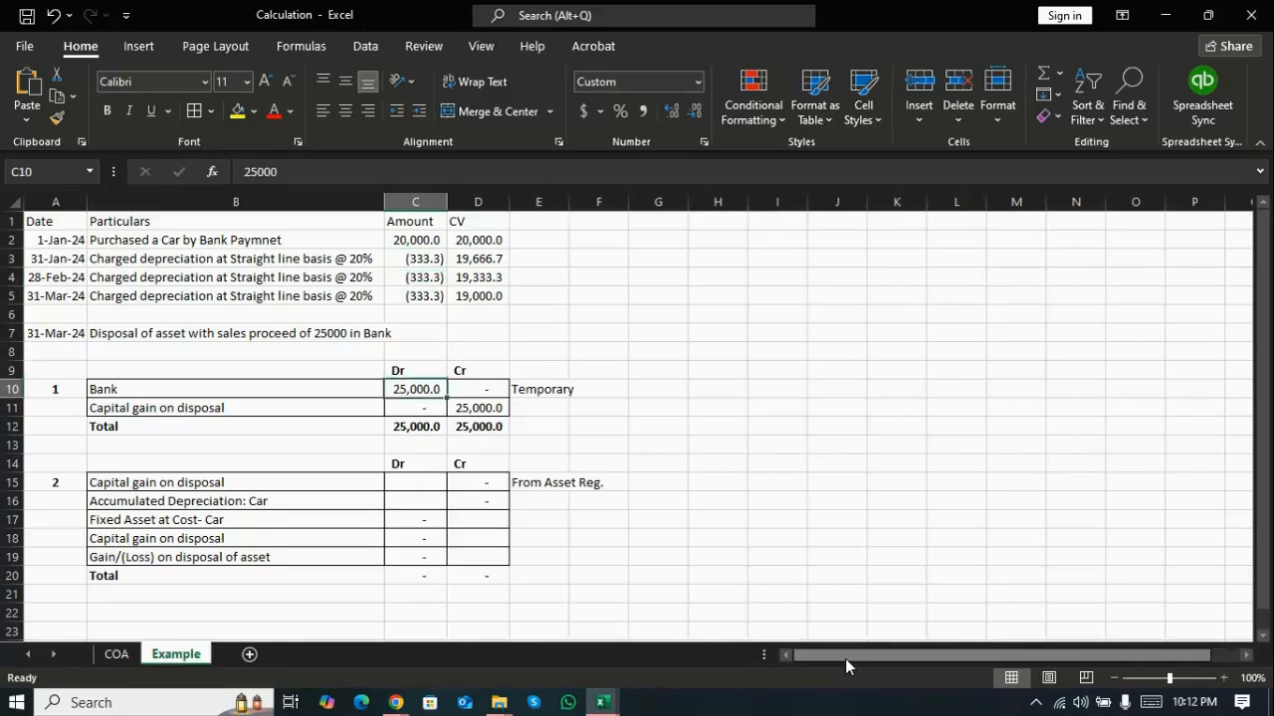
- Compare the temporary bank receipt journal with the asset register journal on the Example sheet
key("Right")
key("Right")
key("Right")
key("Right")
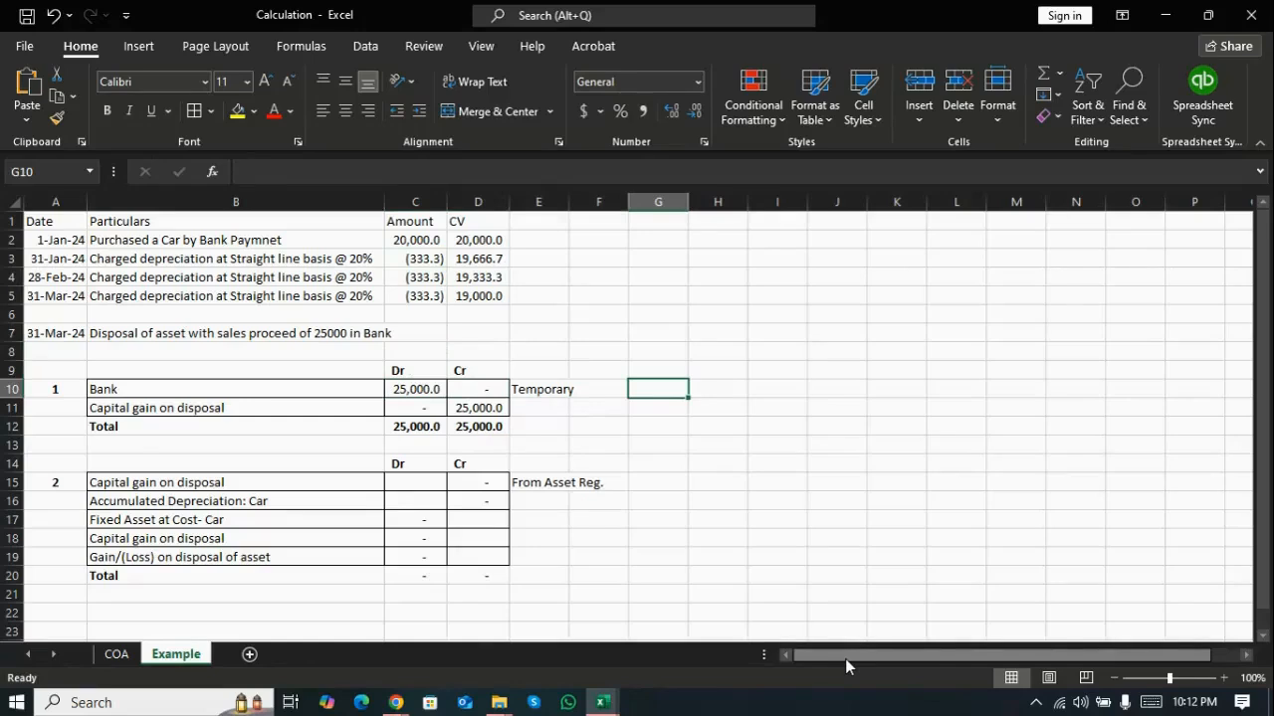
key("Down")
key("Down")
key("Down")
key("Down")
key("Down")
key("Down")
key("Left")
key("Left")
key("Left")
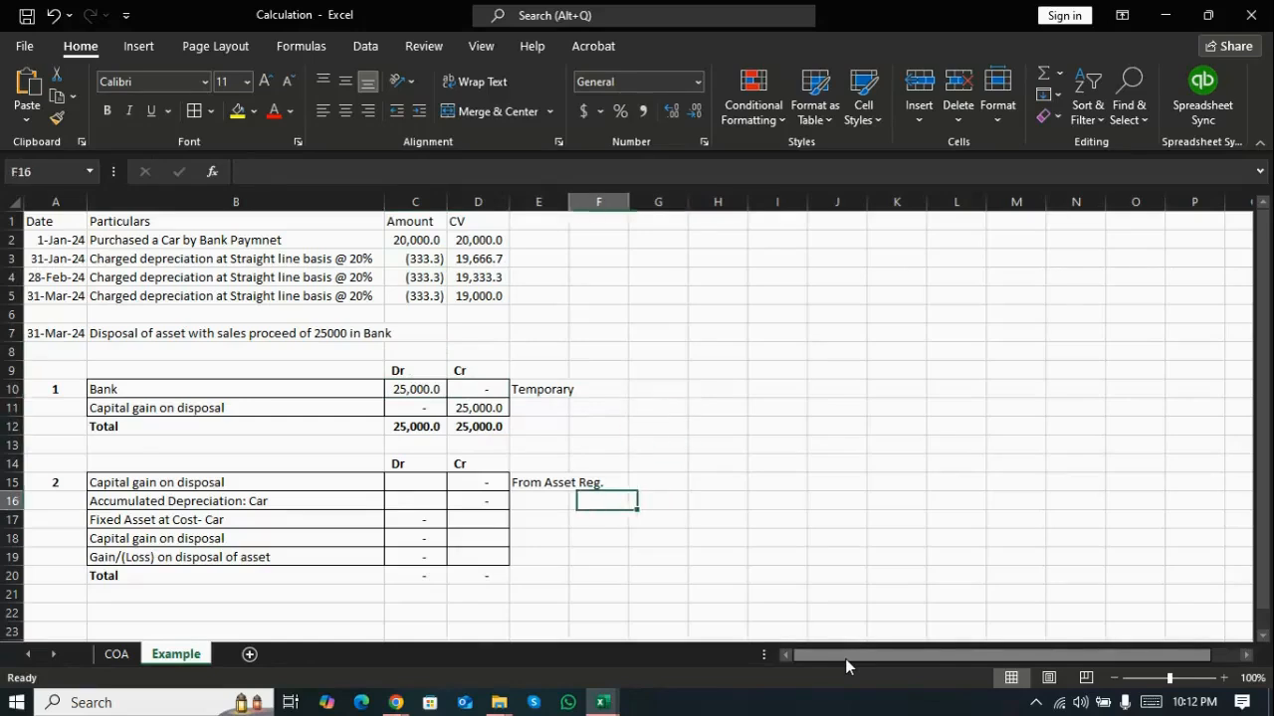
key("Up")
key("Up")
key("Up")
key("Up")
key("Up")
key("Up")
key("Left")
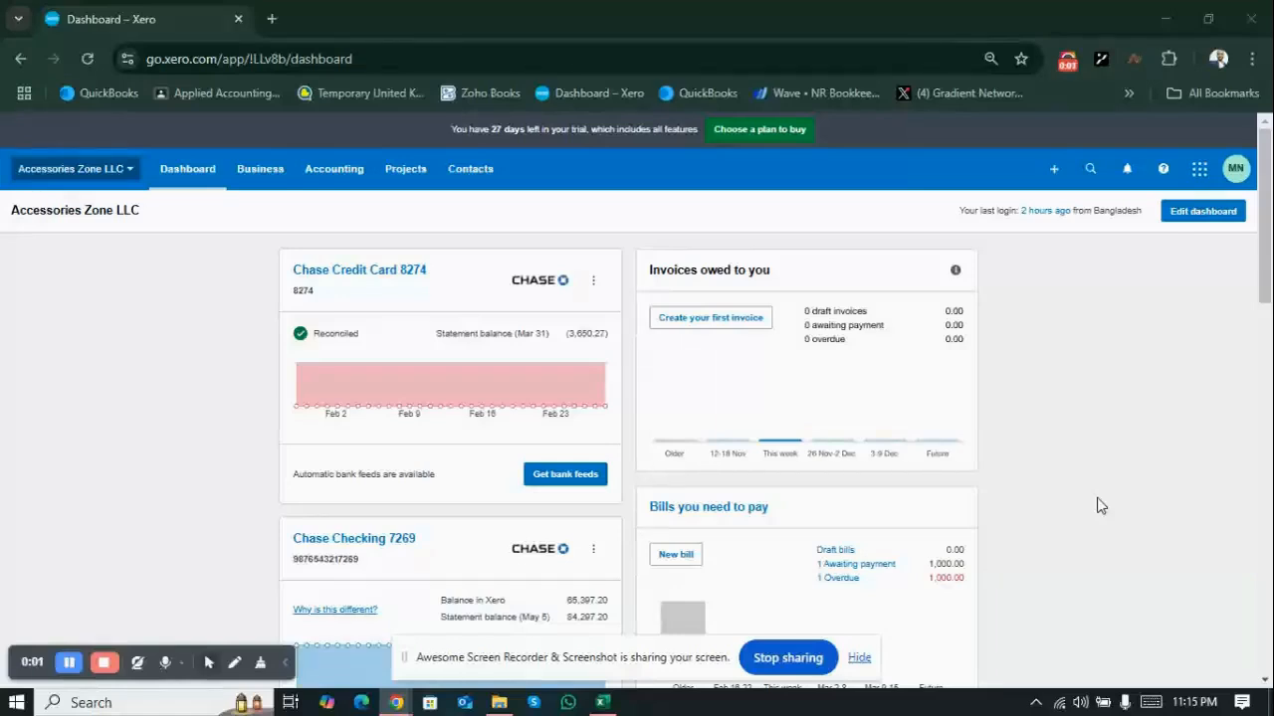
- Start a new receive money transaction in Xero for the Chase Checking bank account
left_click(1053, 171)
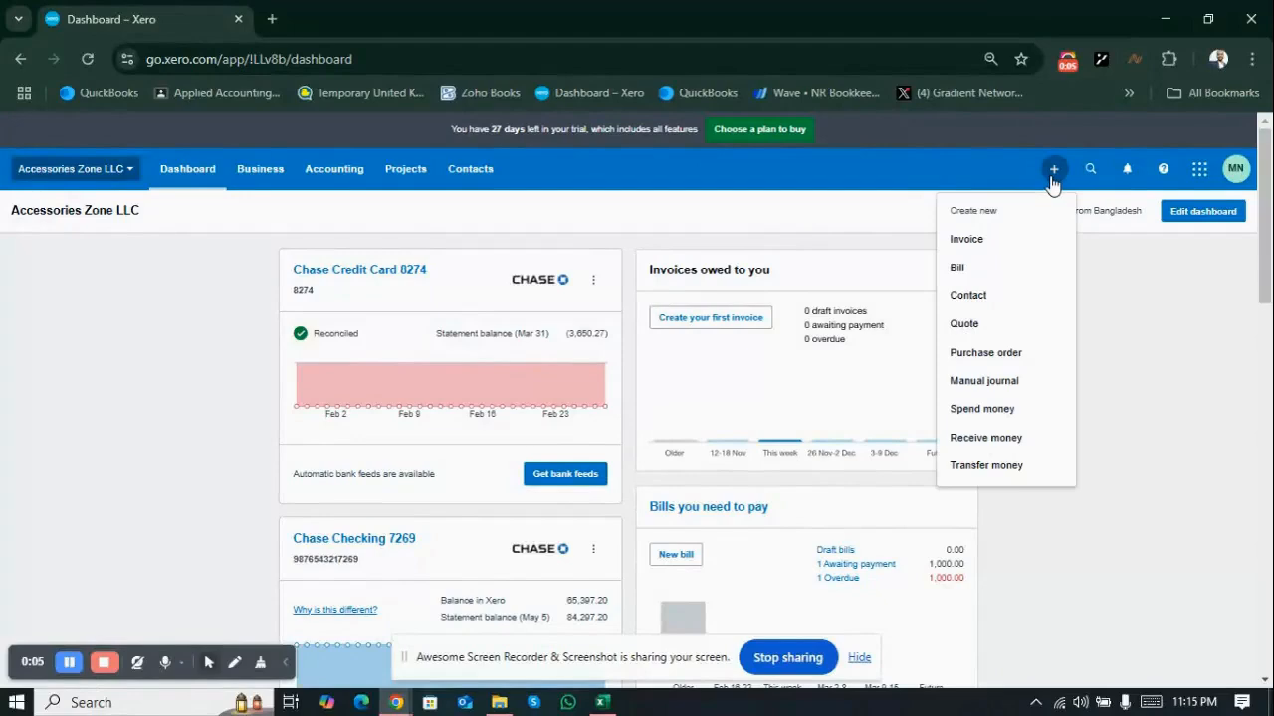
left_click(1005, 447)
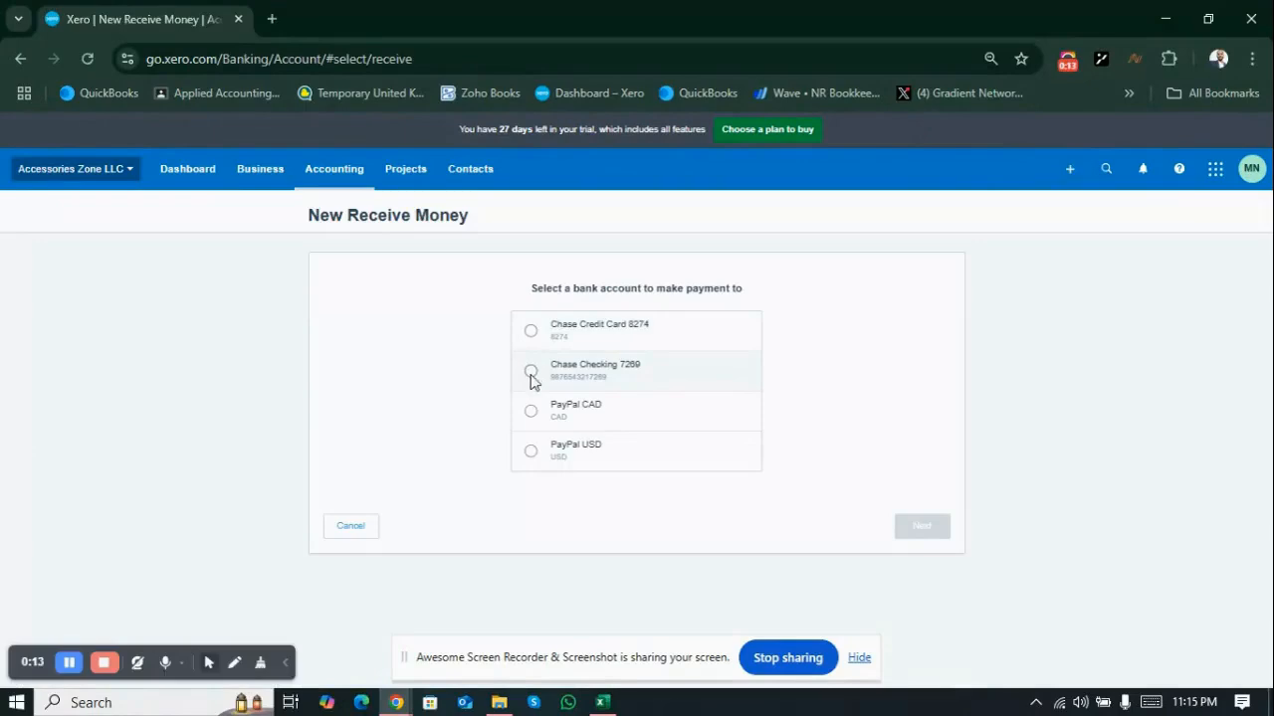
left_click(531, 376)
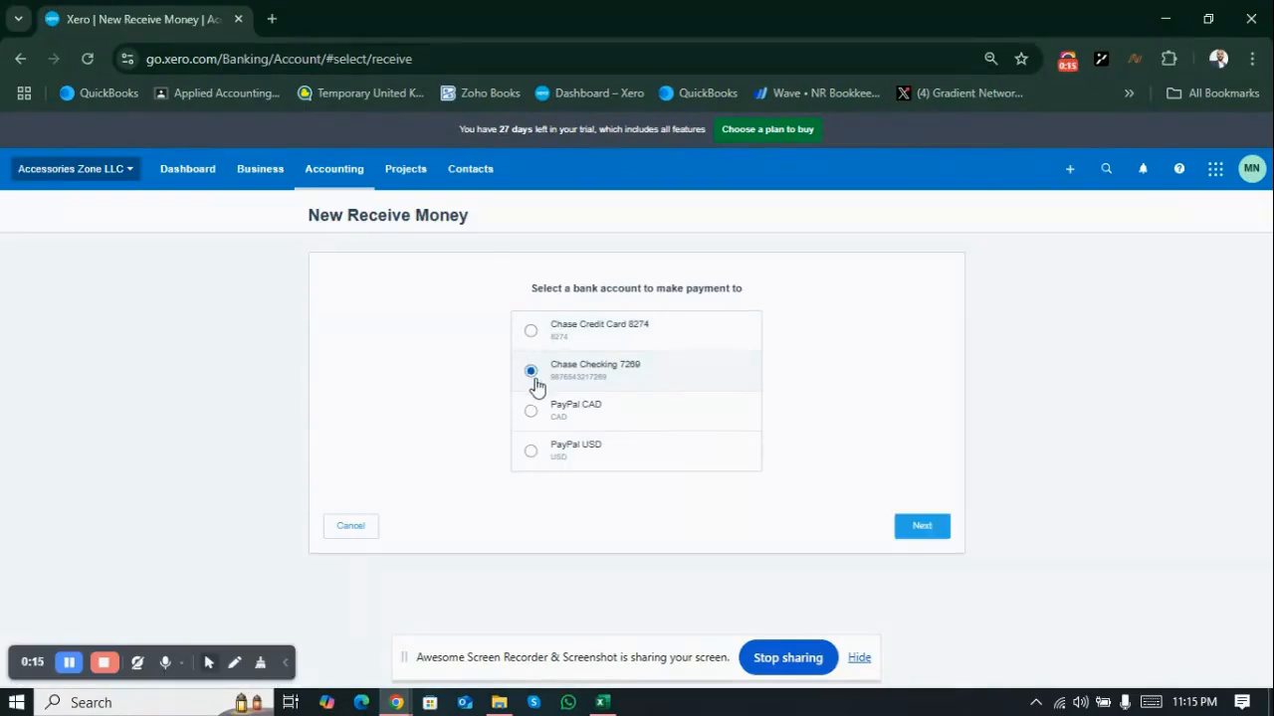
left_click(905, 529)
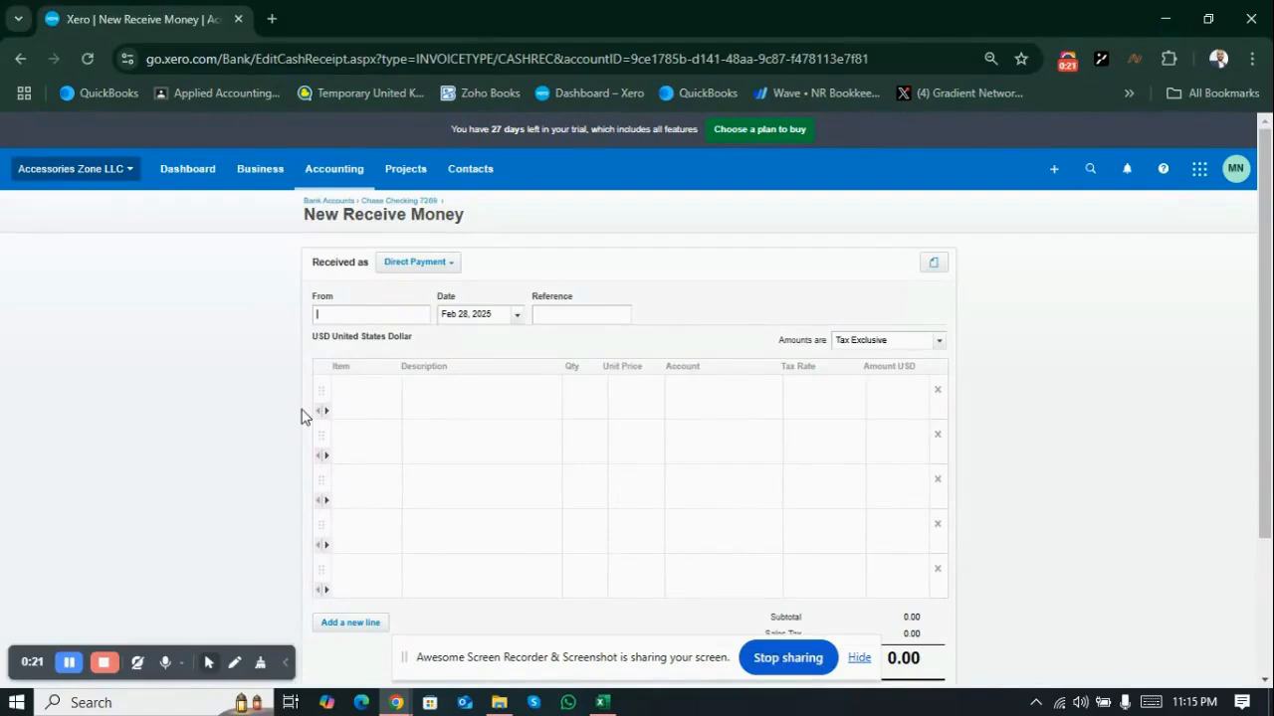
- Enter ABC as the payer and date the receipt Mar 31, 2024
type("ABC")
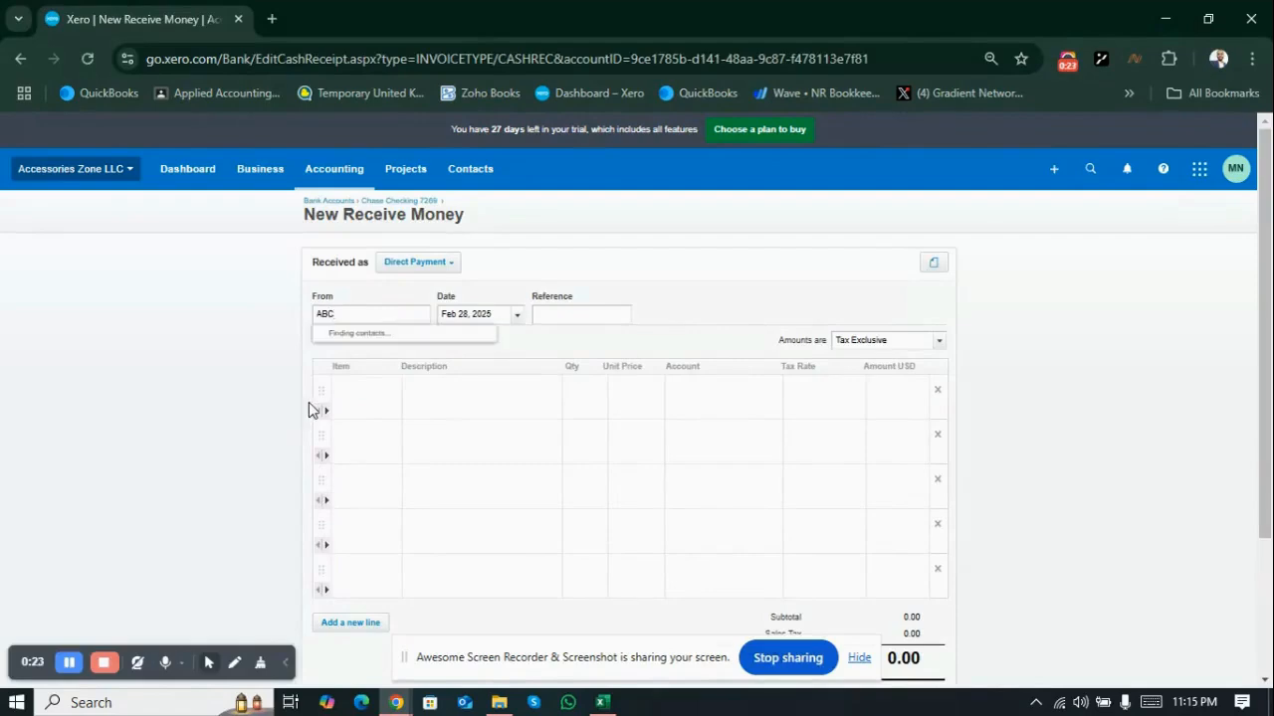
left_click(367, 343)
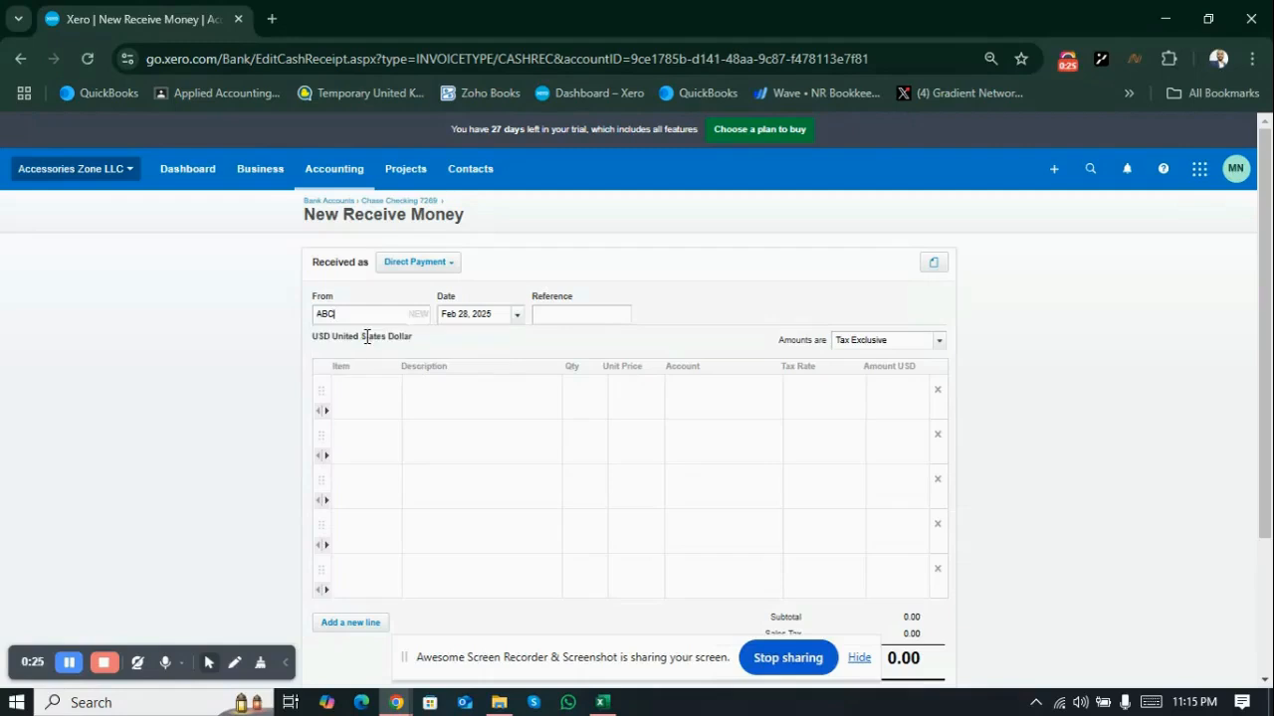
left_click(505, 316)
key("BackSpace")
type("4")
key("Left")
key("Left")
key("Left")
key("Left")
key("Left")
key("Left")
key("Left")
key("Left")
key("BackSpace")
key("BackSpace")
type("31")
key("Left")
key("Left")
key("Left")
key("BackSpace")
key("BackSpace")
key("BackSpace")
type("Mar")
- Describe the first receipt line as "Sales proceed received from disposal of Car"
left_click(456, 401)
type("Sa")
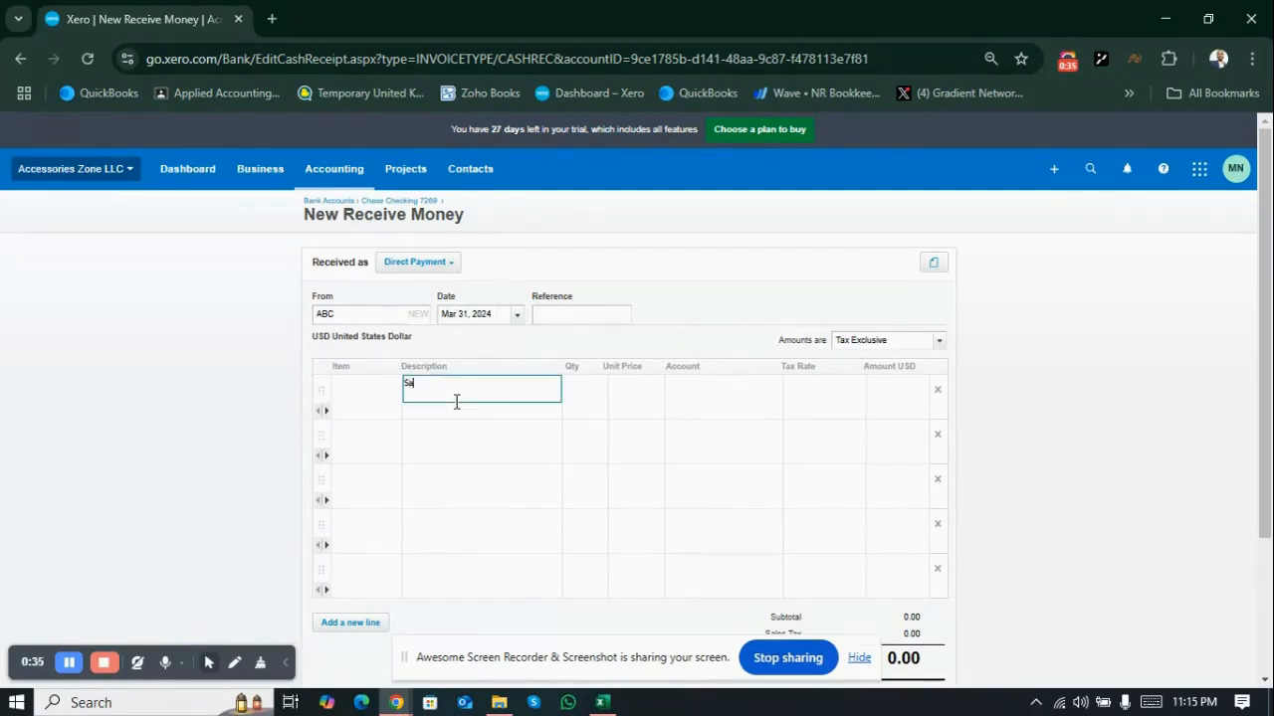
type("les ")
type("proceed ")
type("re")
type("cei")
type("ved from")
type(" sal")
type("llin")
key("BackSpace")
key("BackSpace")
key("BackSpace")
key("BackSpace")
key("BackSpace")
key("BackSpace")
type("disposal of Car")
key("Tab")
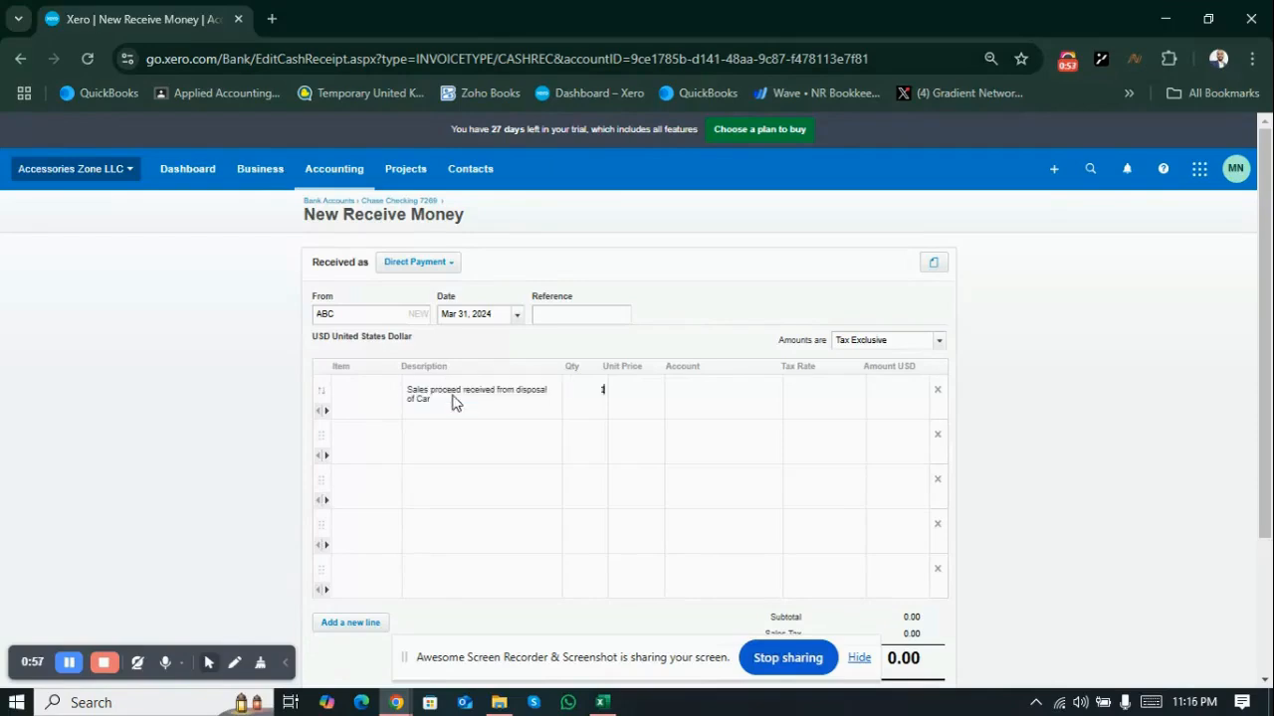
- Give the receipt line a unit price of 25000 and assign it to account 444 - Capital Gain on Disposal
key("Tab")
type("25000")
key("Tab")
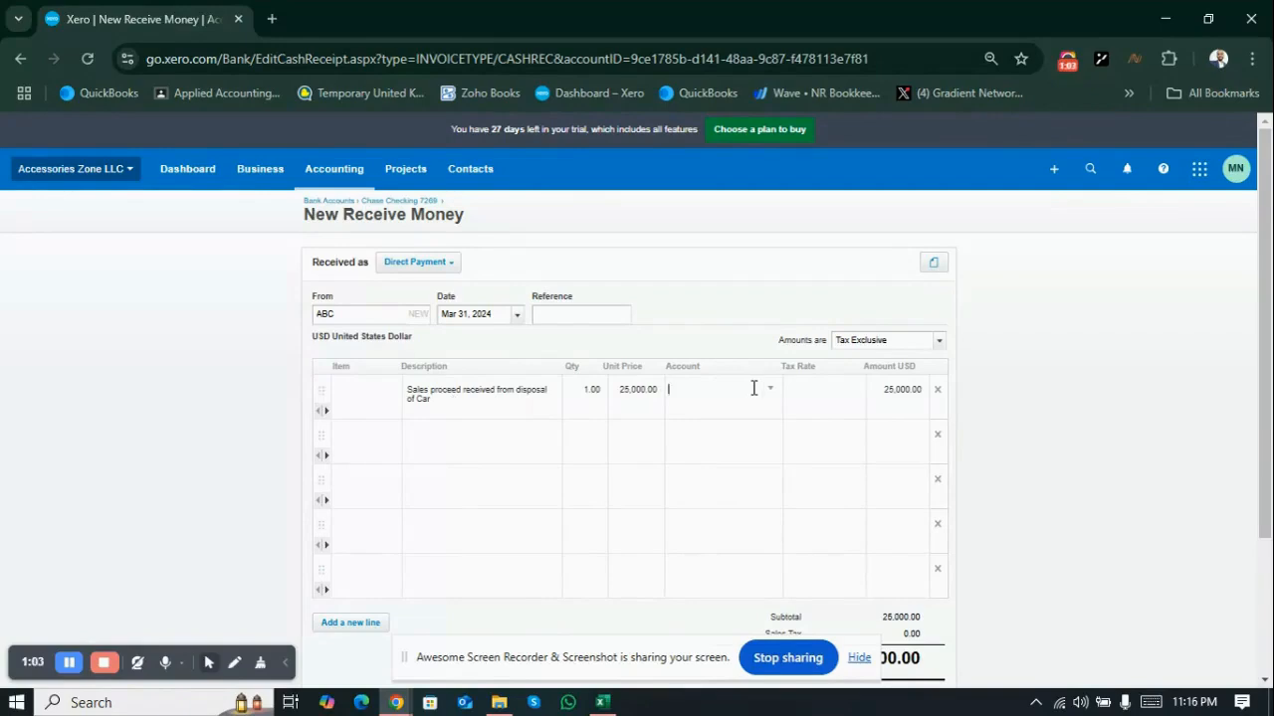
type("c")
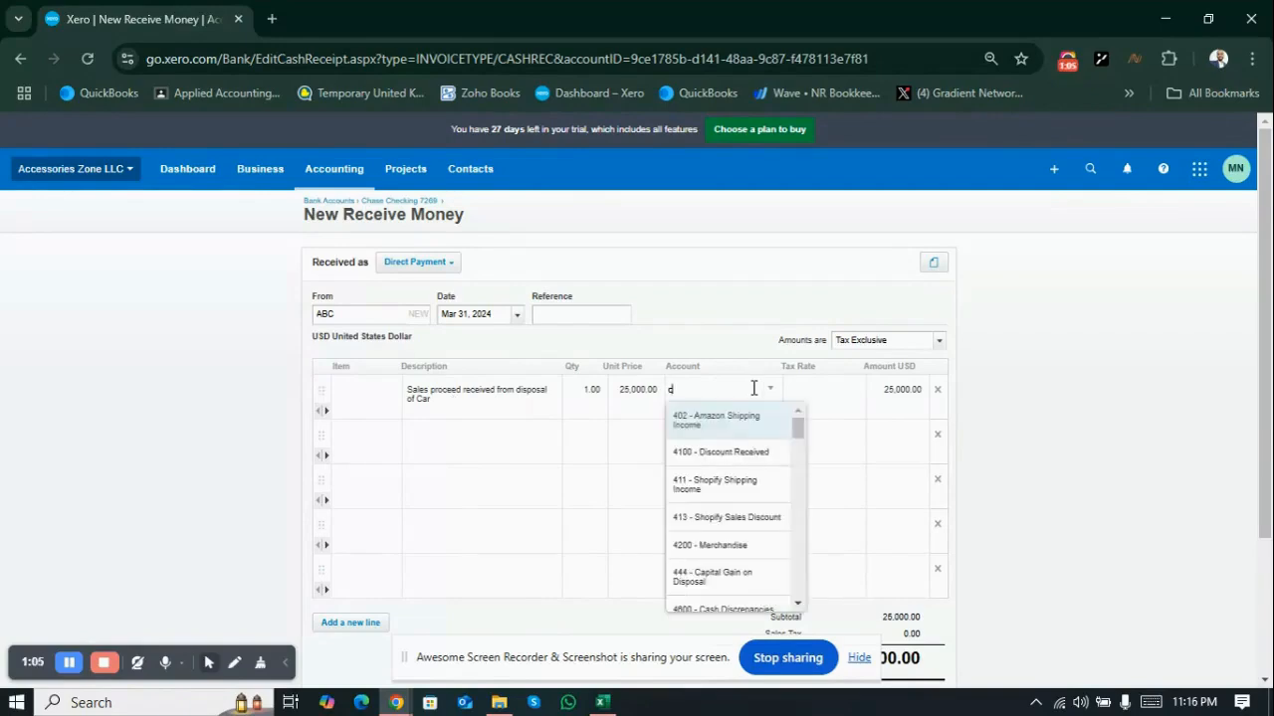
type("apita")
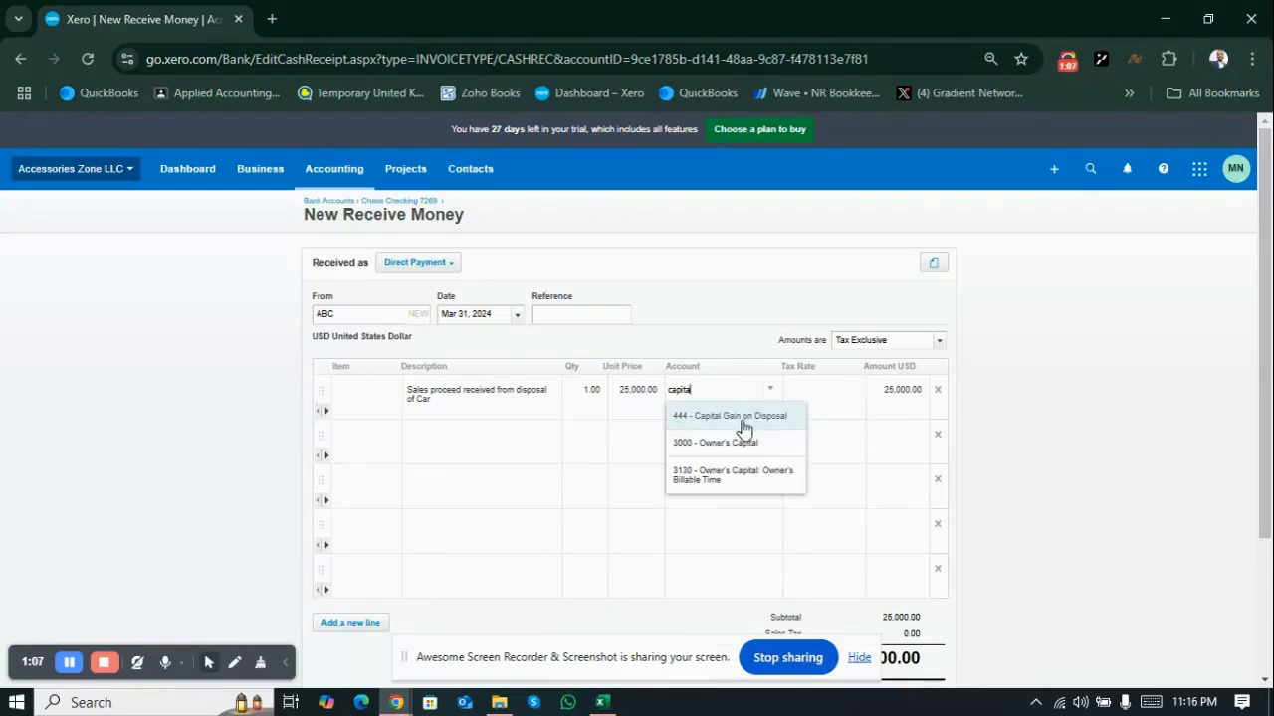
left_click(744, 428)
left_click(1062, 390)
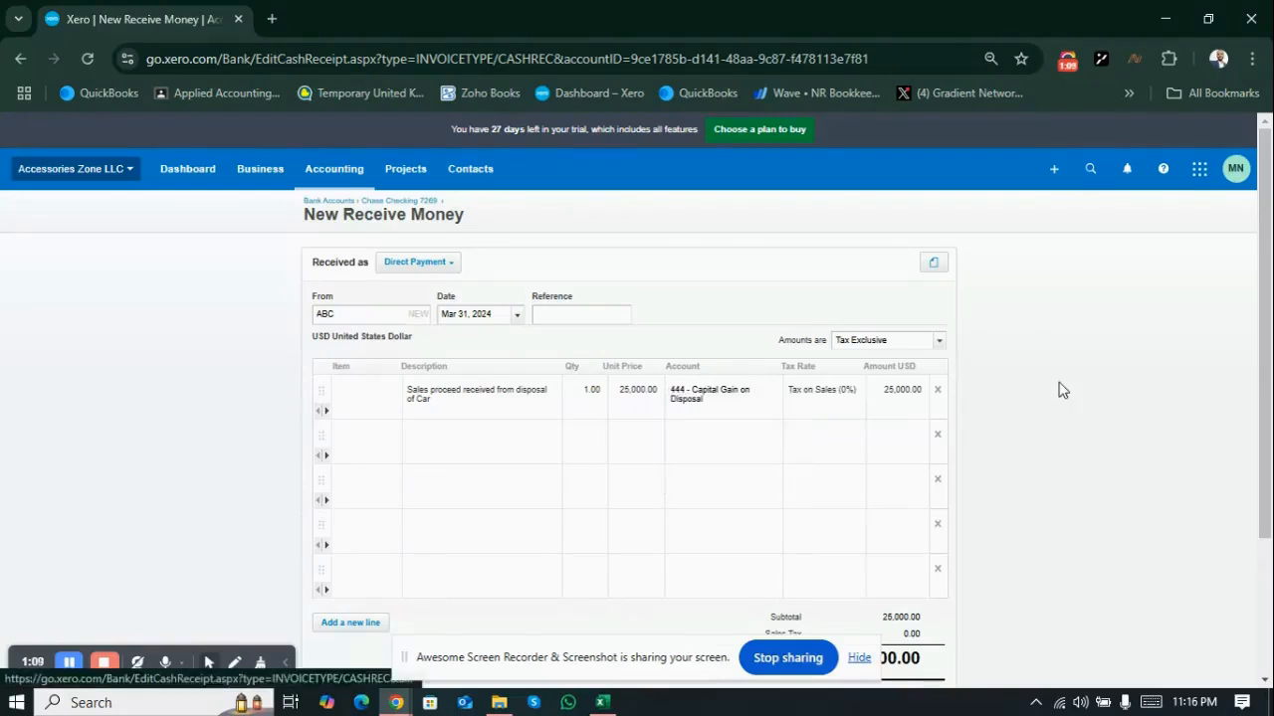
- Save the receive money transaction and check its entry in the Chase Checking account transactions
scroll(1063, 390, "down", 2)
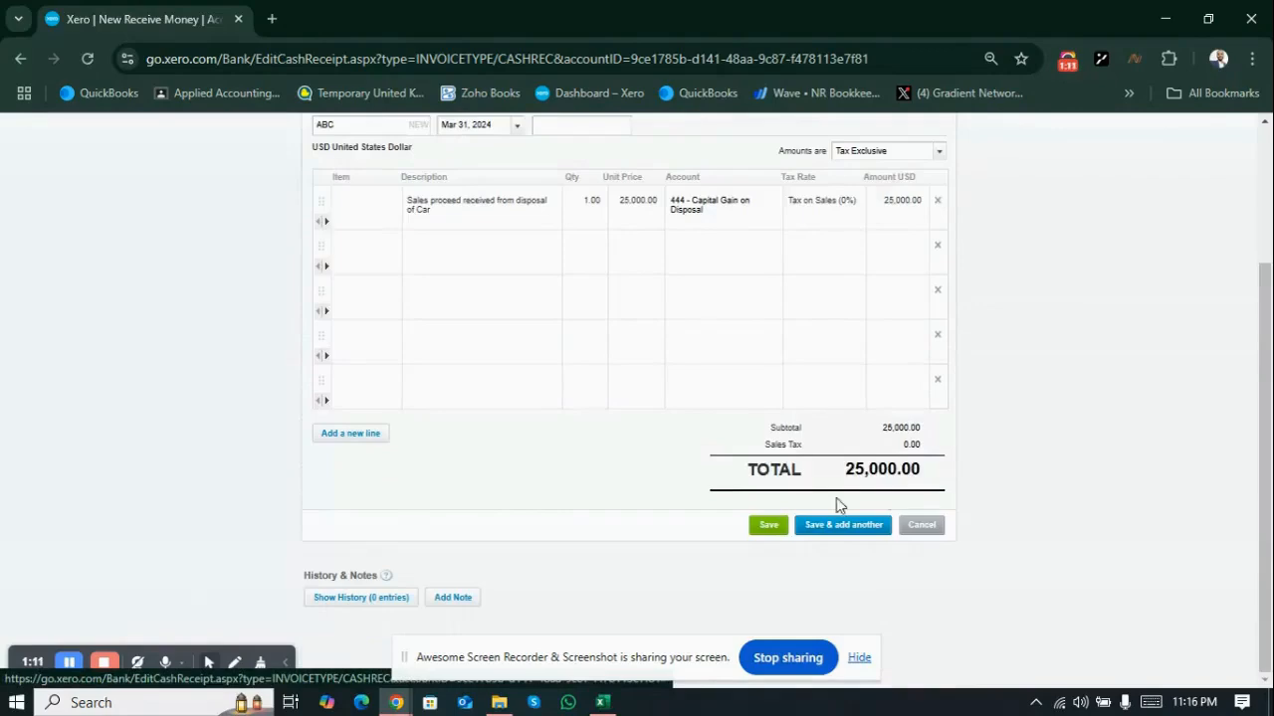
left_click(769, 525)
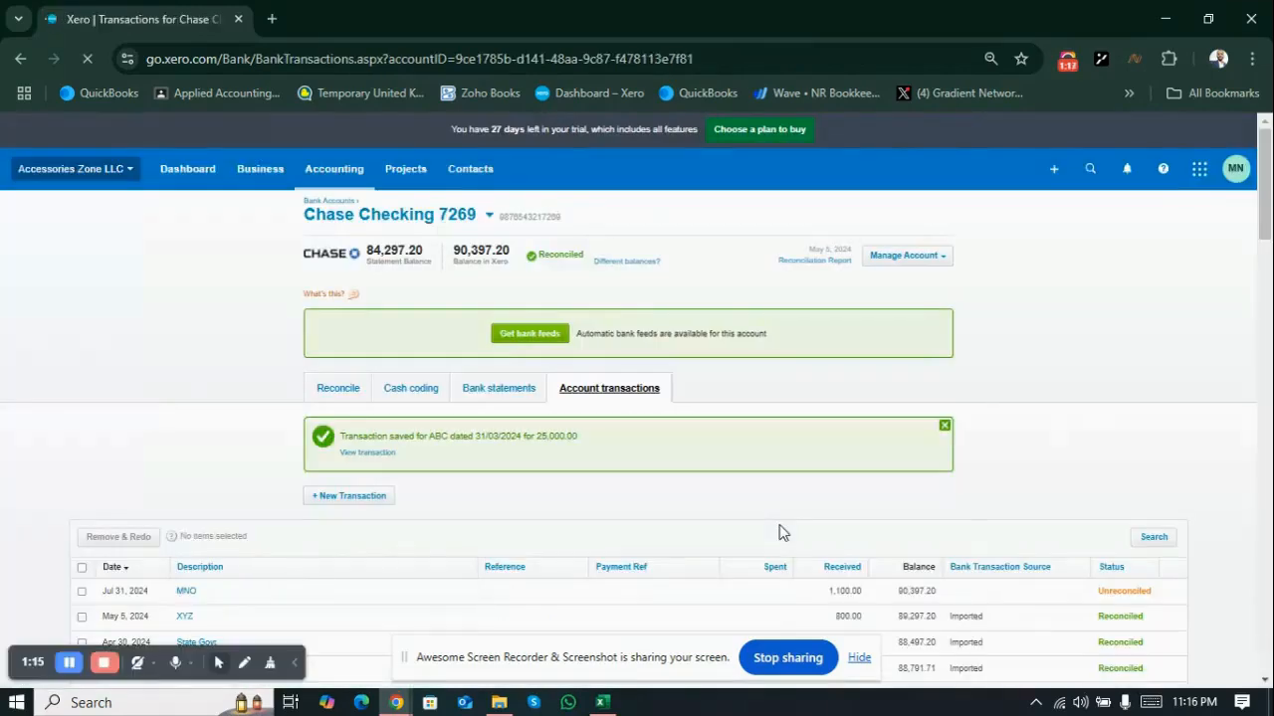
scroll(779, 532, "down", 1)
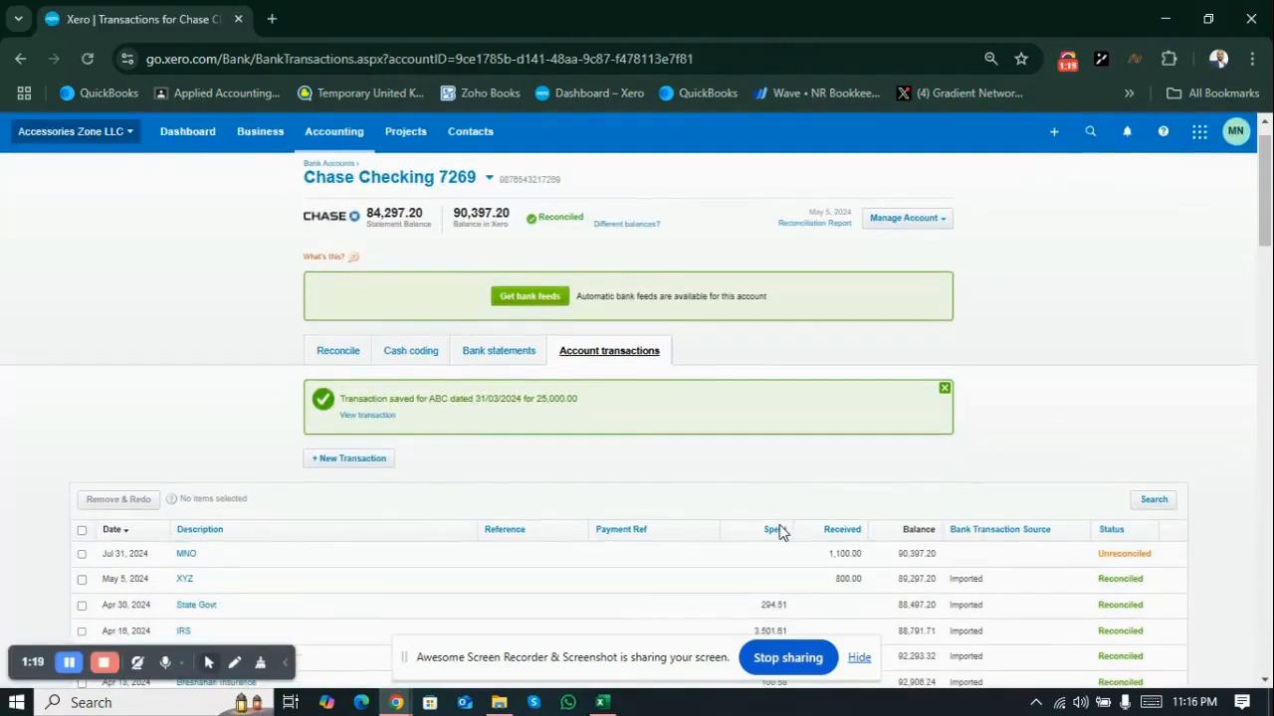
scroll(779, 532, "down", 2)
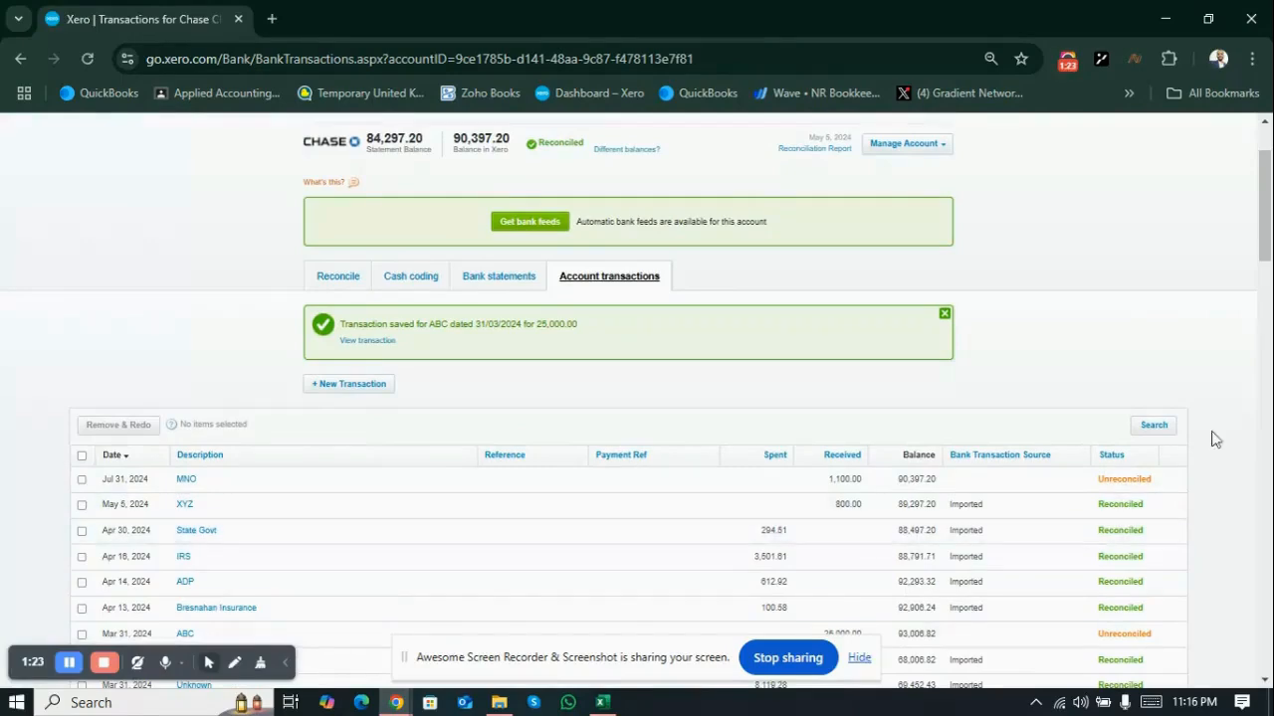
left_click_drag(1265, 252, 1265, 327)
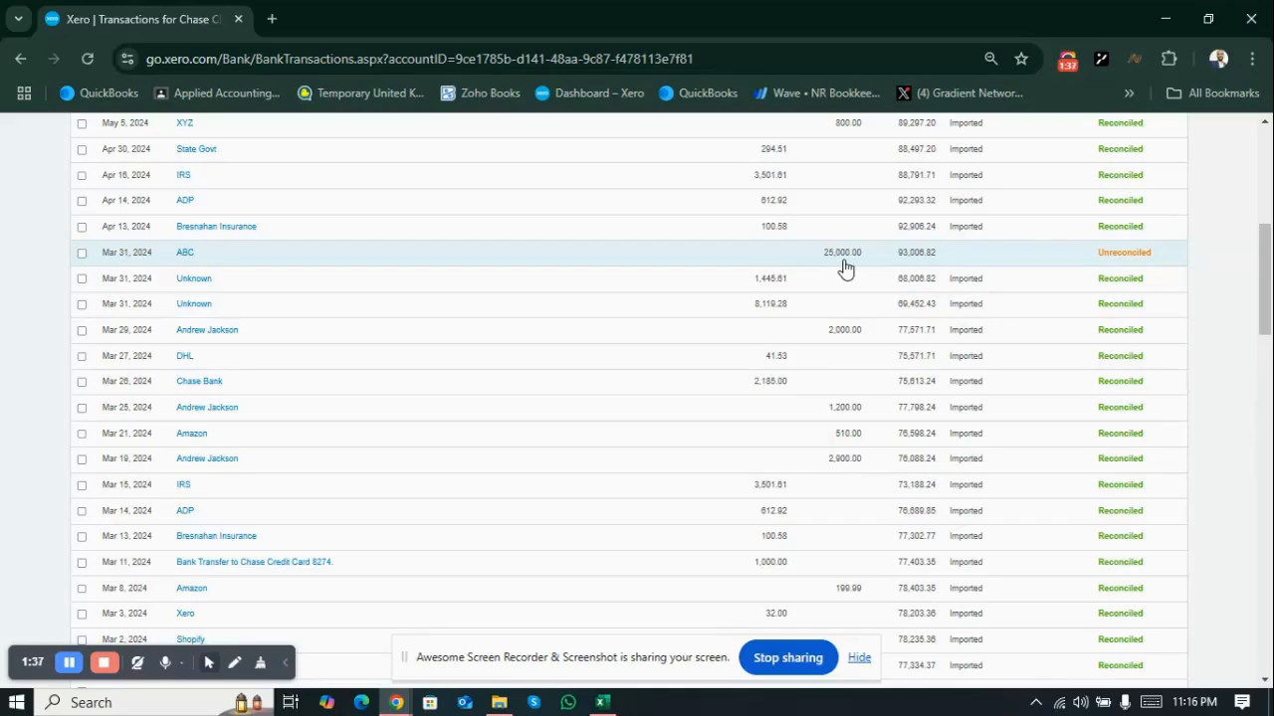
scroll(845, 269, "up", 5)
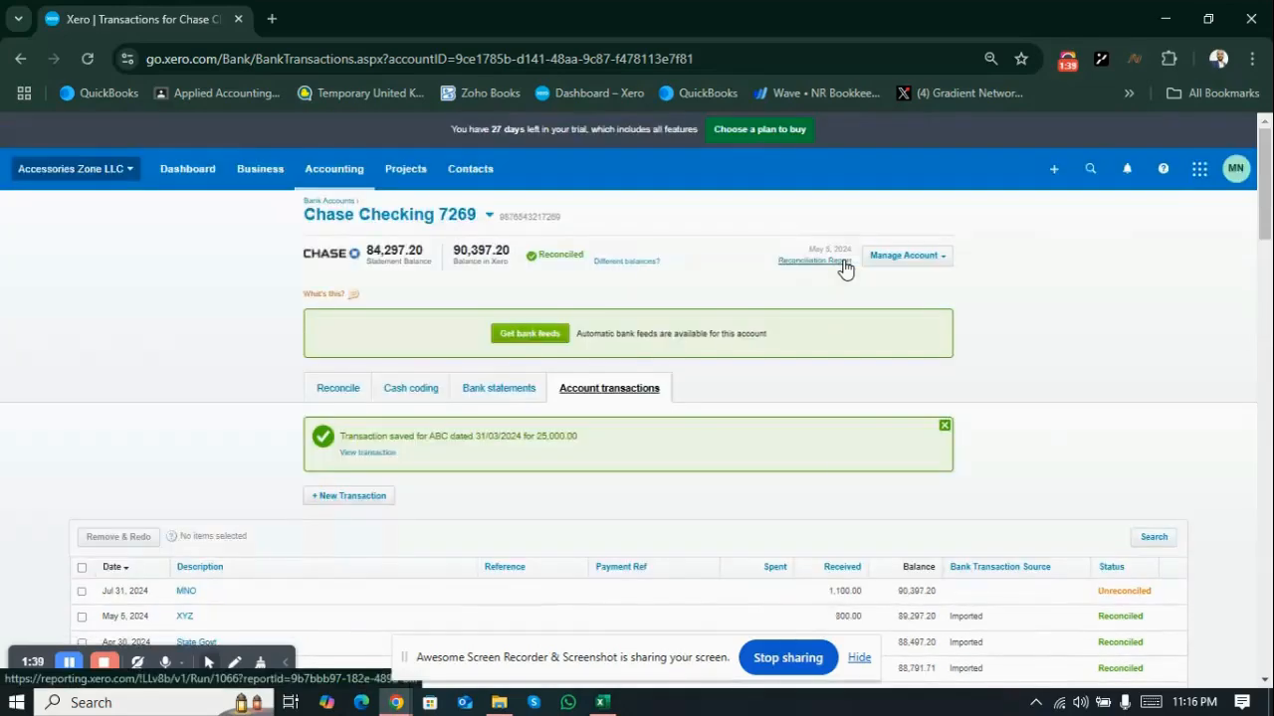
- Switch to the Excel Calculation workbook and copy the 25,000 capital gain credit from D11 into the second journal's debit cell C15
left_click(311, 175)
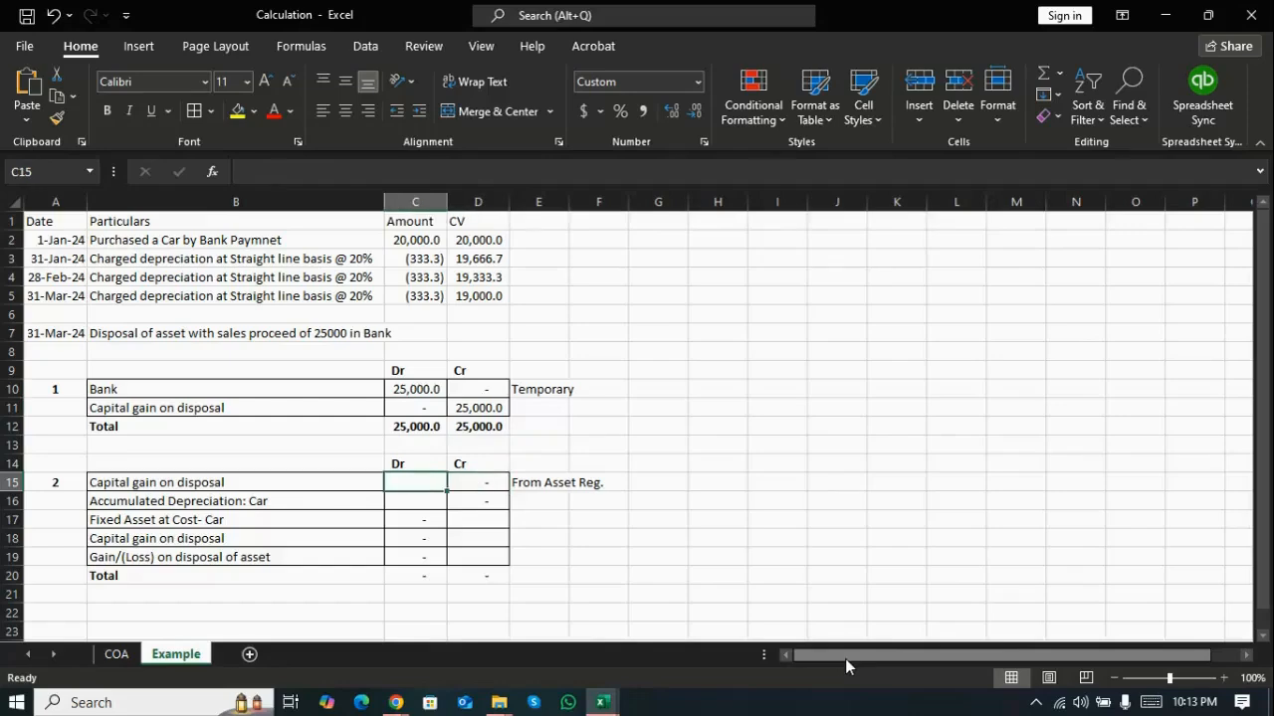
key("alt+Tab")
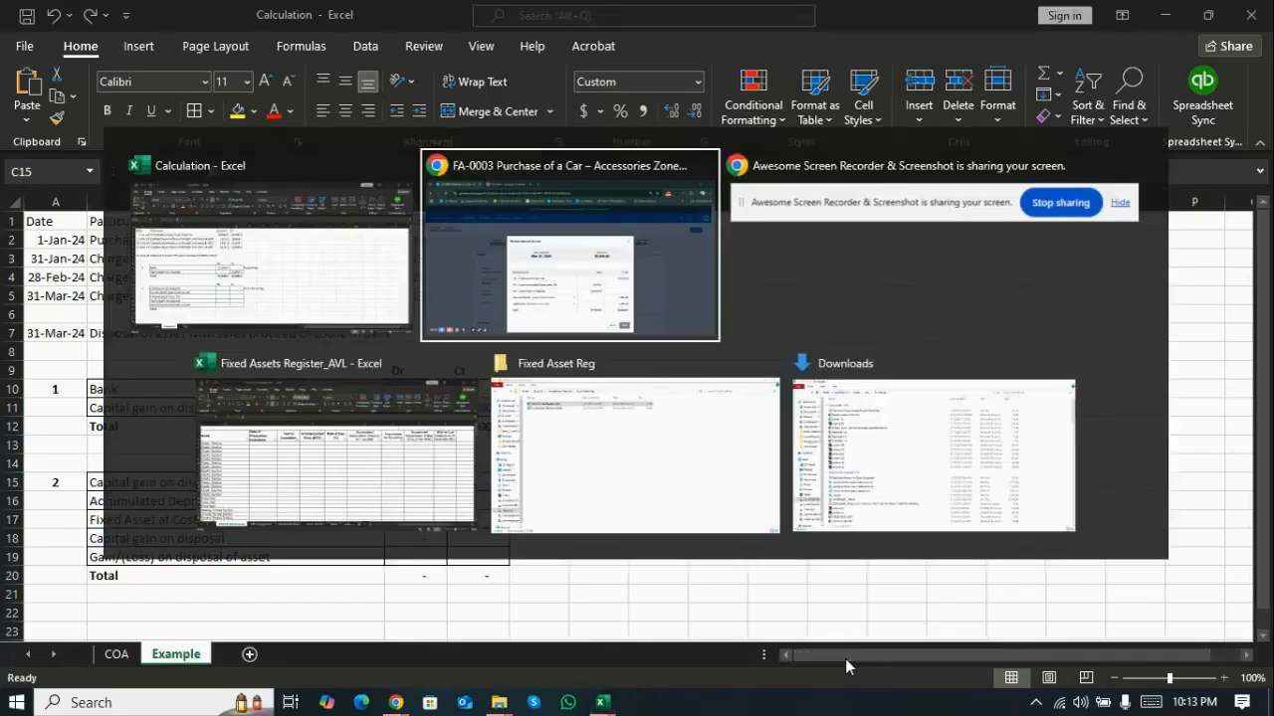
key("alt+Tab")
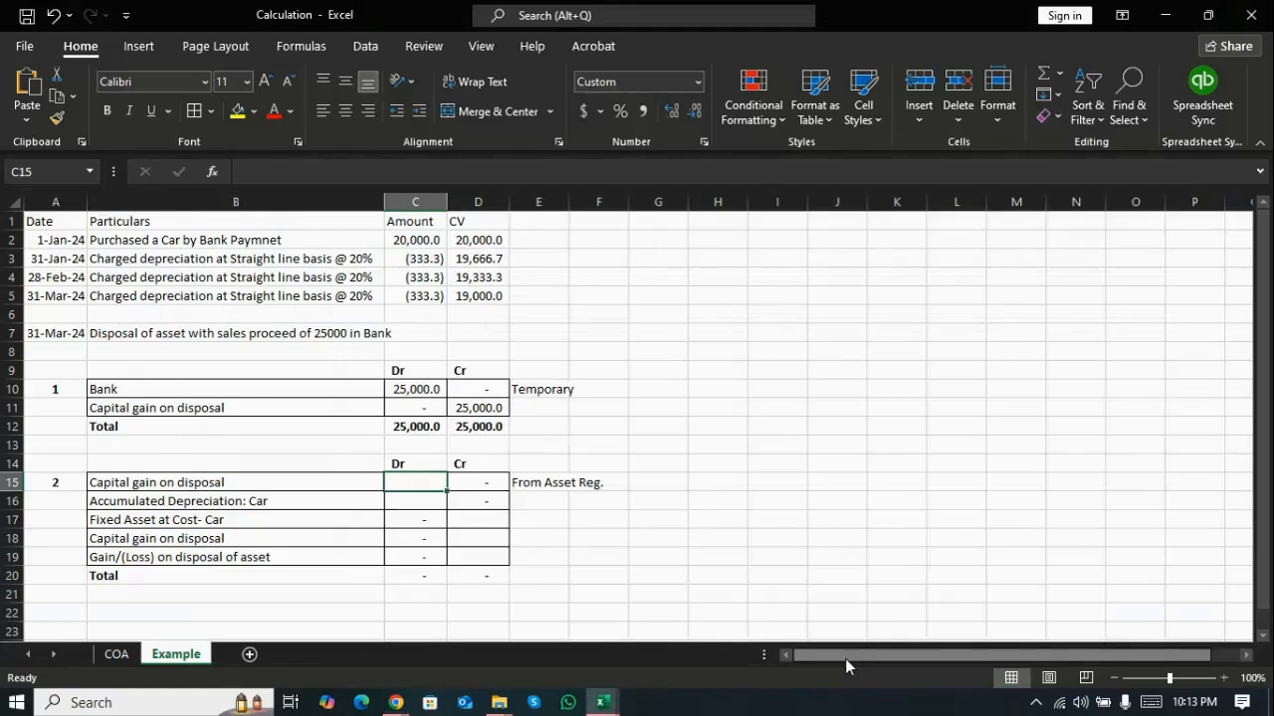
key("Right")
key("Up")
key("Up")
key("Up")
key("Up")
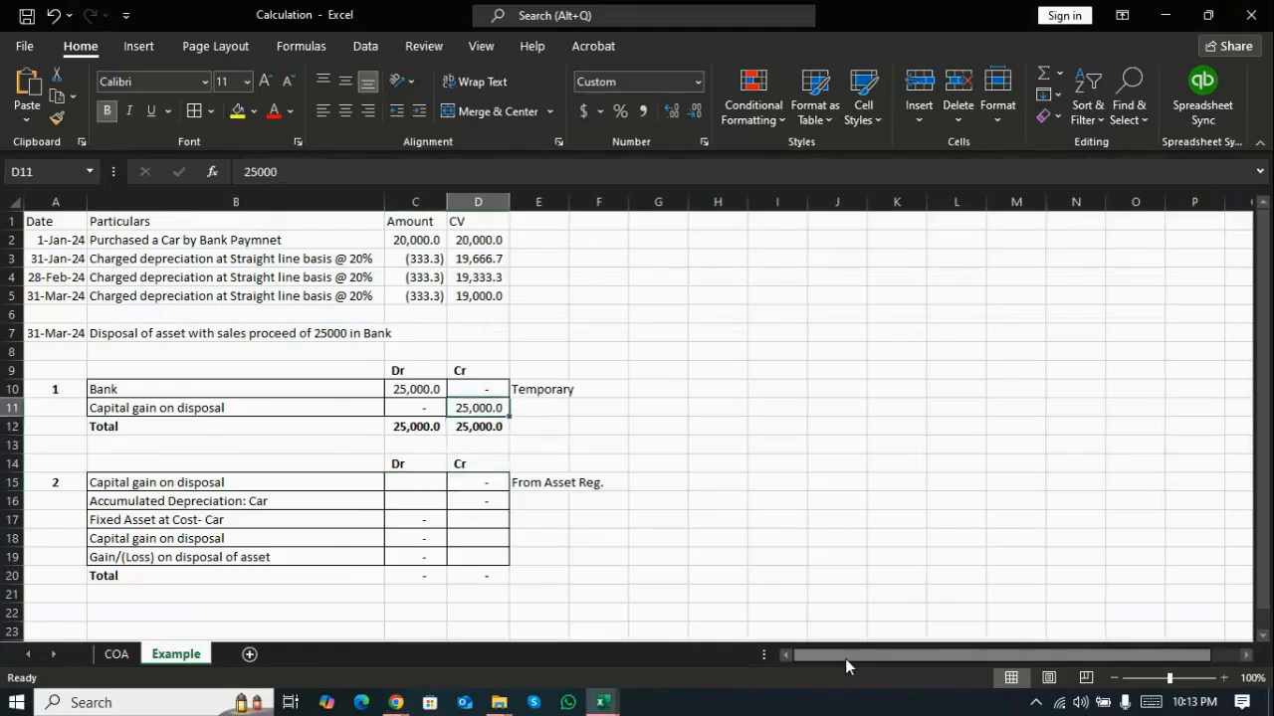
key("ctrl+c")
key("Down")
key("Down")
key("Down")
key("Down")
key("Left")
key("Return")
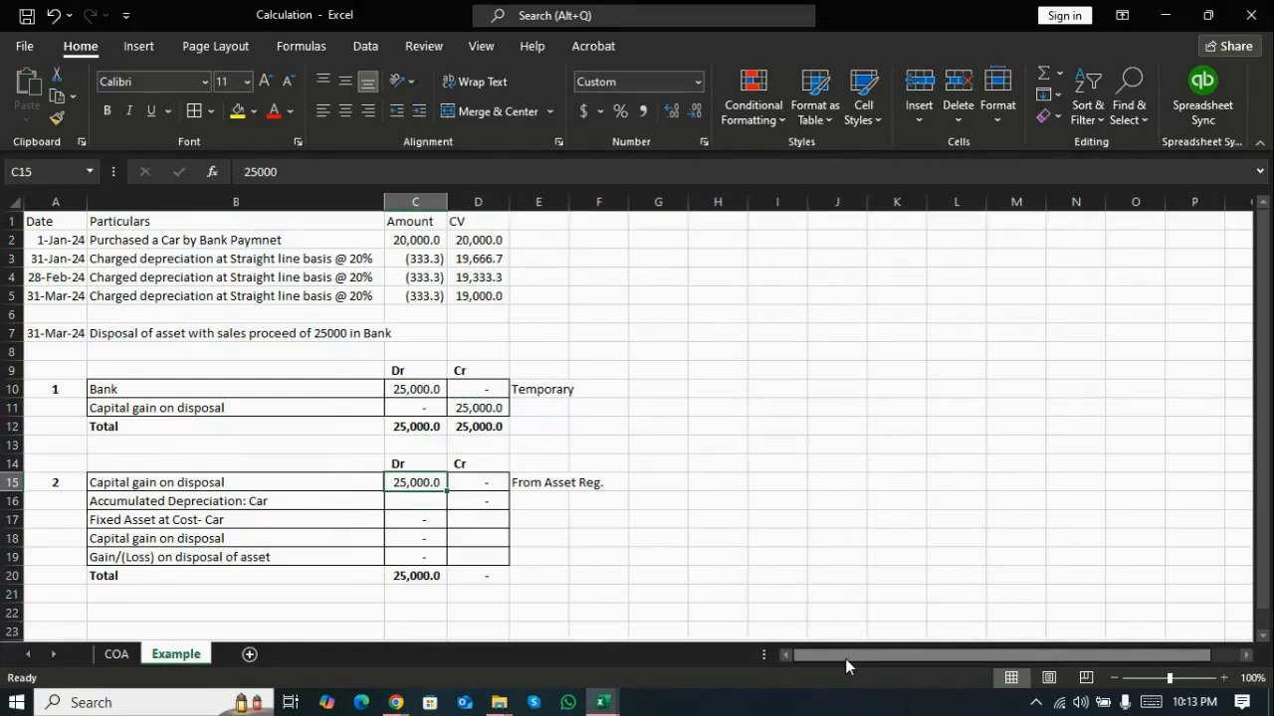
- Check the sum of the three monthly depreciation charges and enter 1000 as the Accumulated Depreciation: Car debit in C16
key("Up")
key("Up")
key("Up")
key("Up")
key("Up")
key("Up")
key("Up")
key("Up")
key("Up")
key("Up")
key("shift+Up")
key("shift+Up")
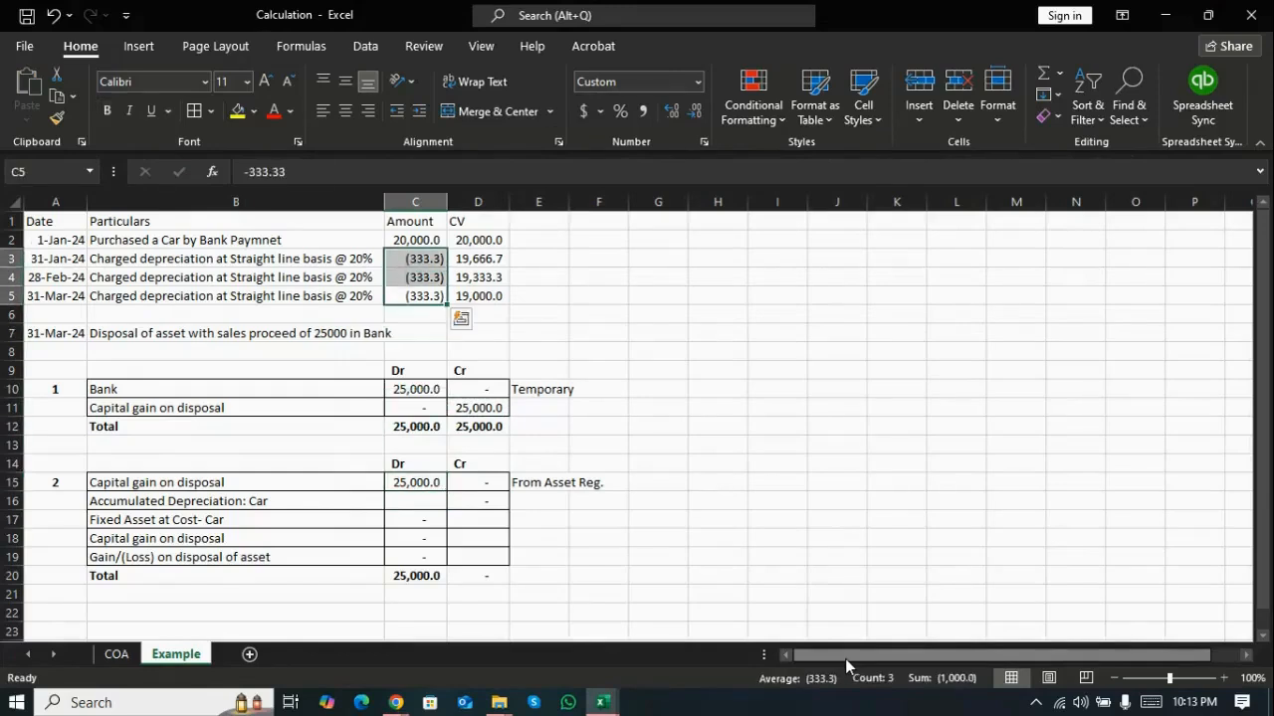
key("Down")
key("Down")
key("Down")
key("Down")
key("Down")
key("Down")
key("Down")
key("Down")
key("Down")
key("Down")
key("Down")
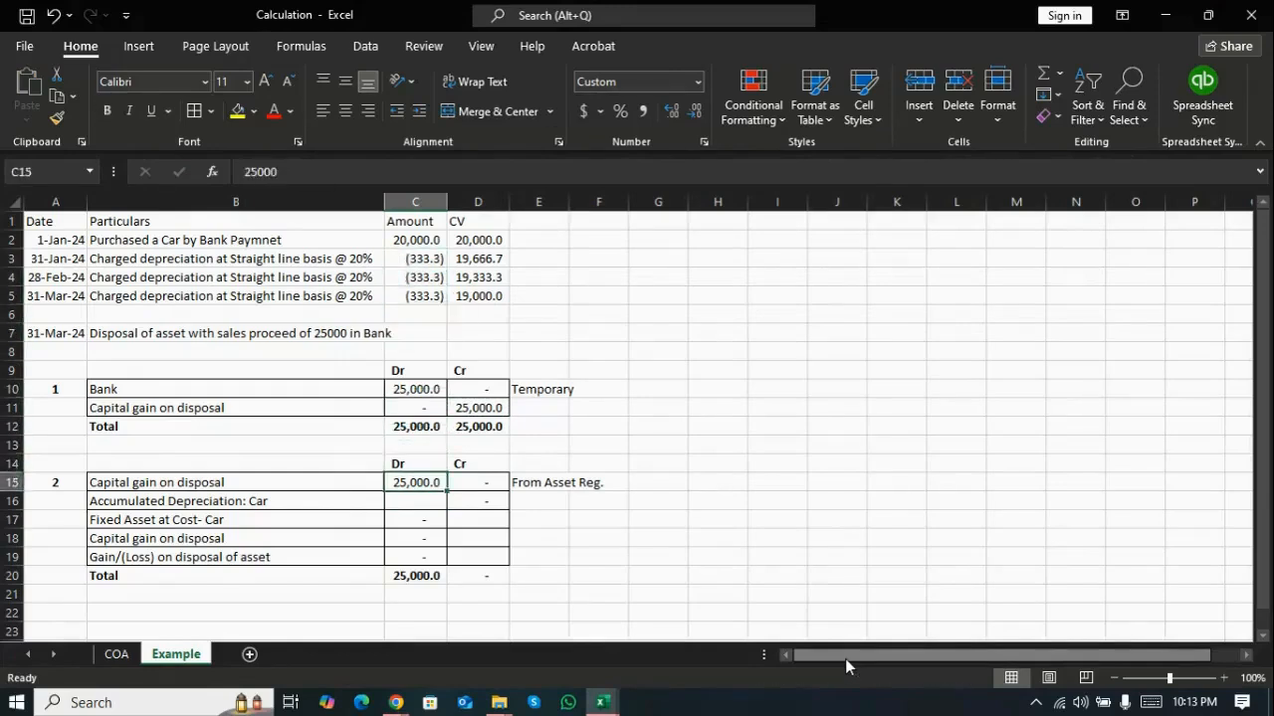
key("Right")
key("Left")
type("1")
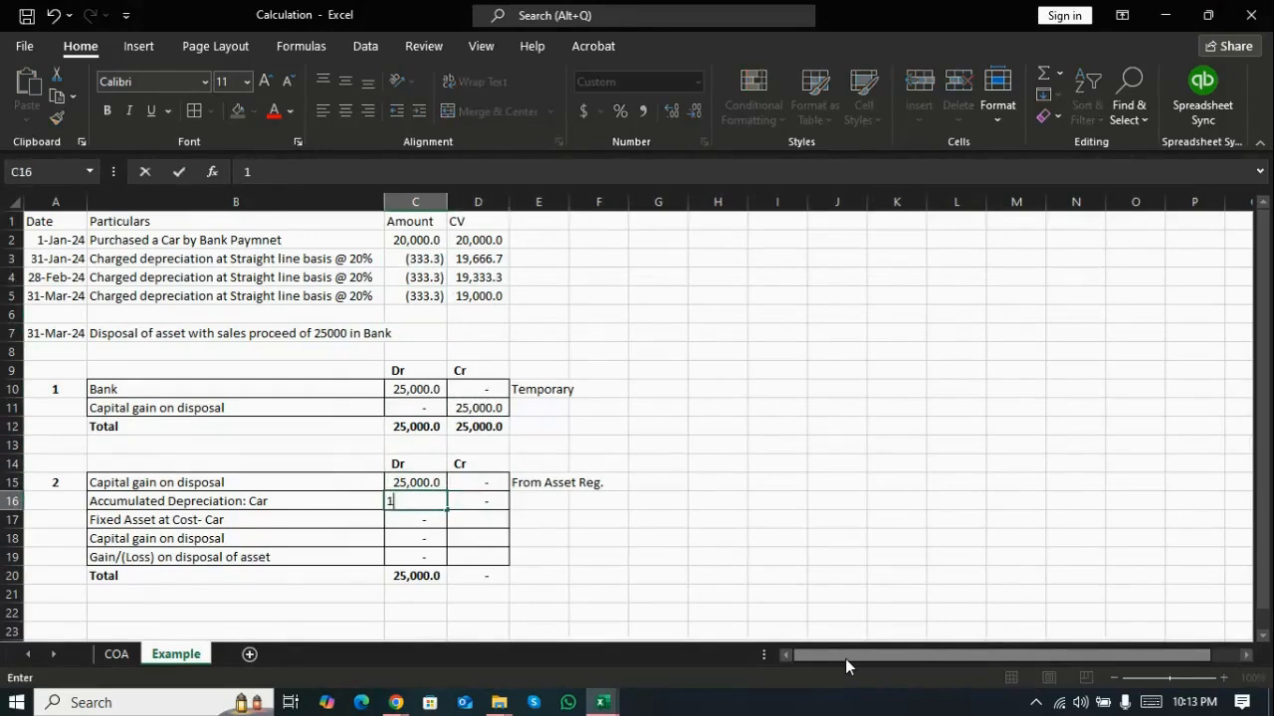
type("000")
key("Return")
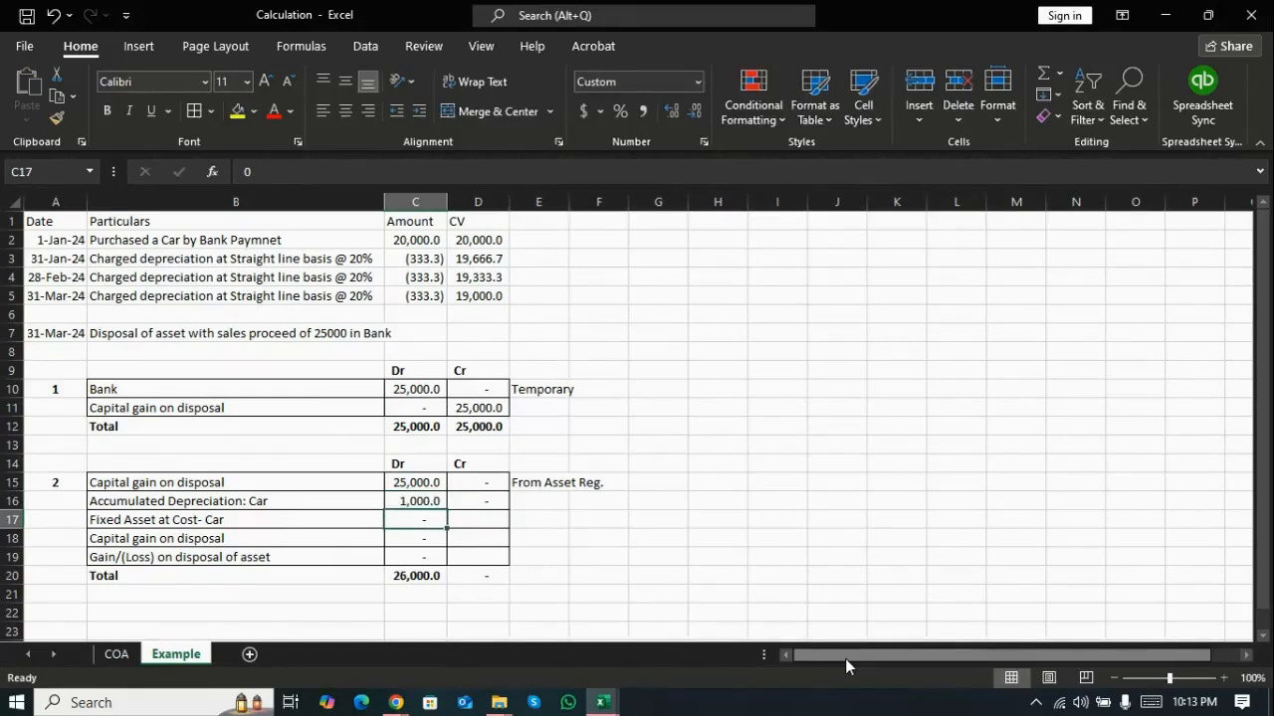
- Enter 20000 as the Fixed Asset at Cost- Car credit in D17
key("Right")
type("20000")
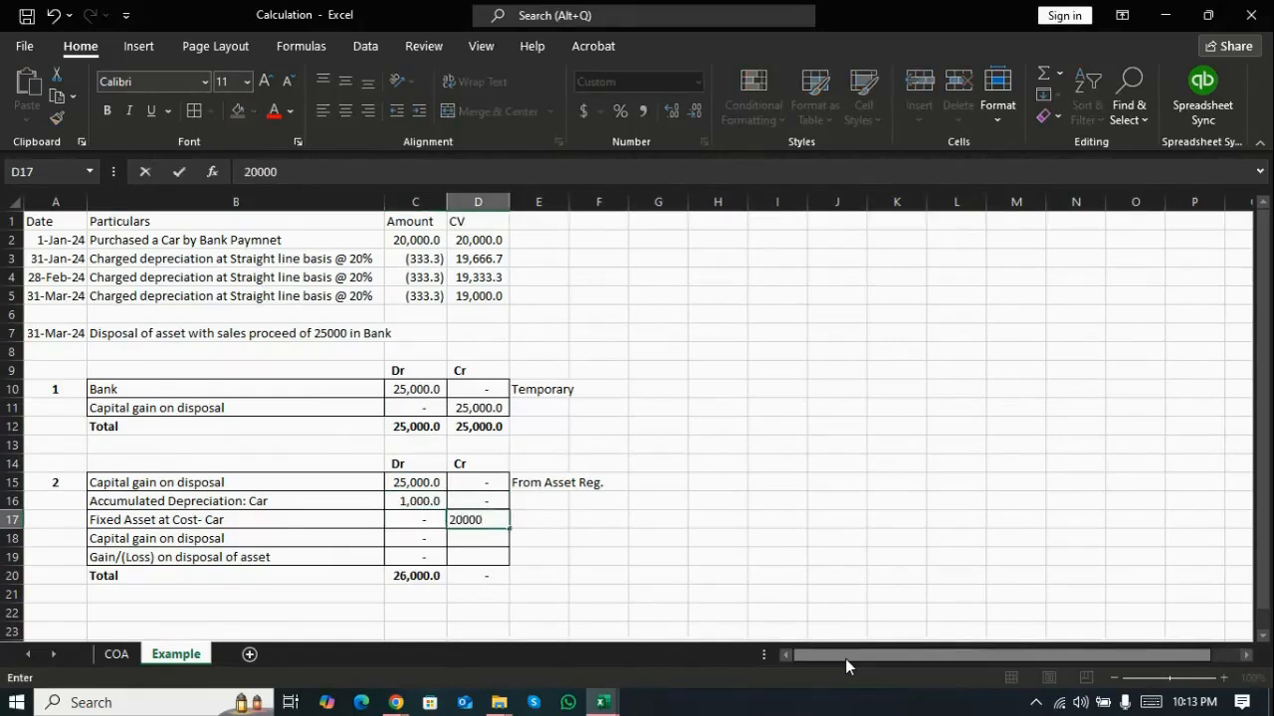
key("Return")
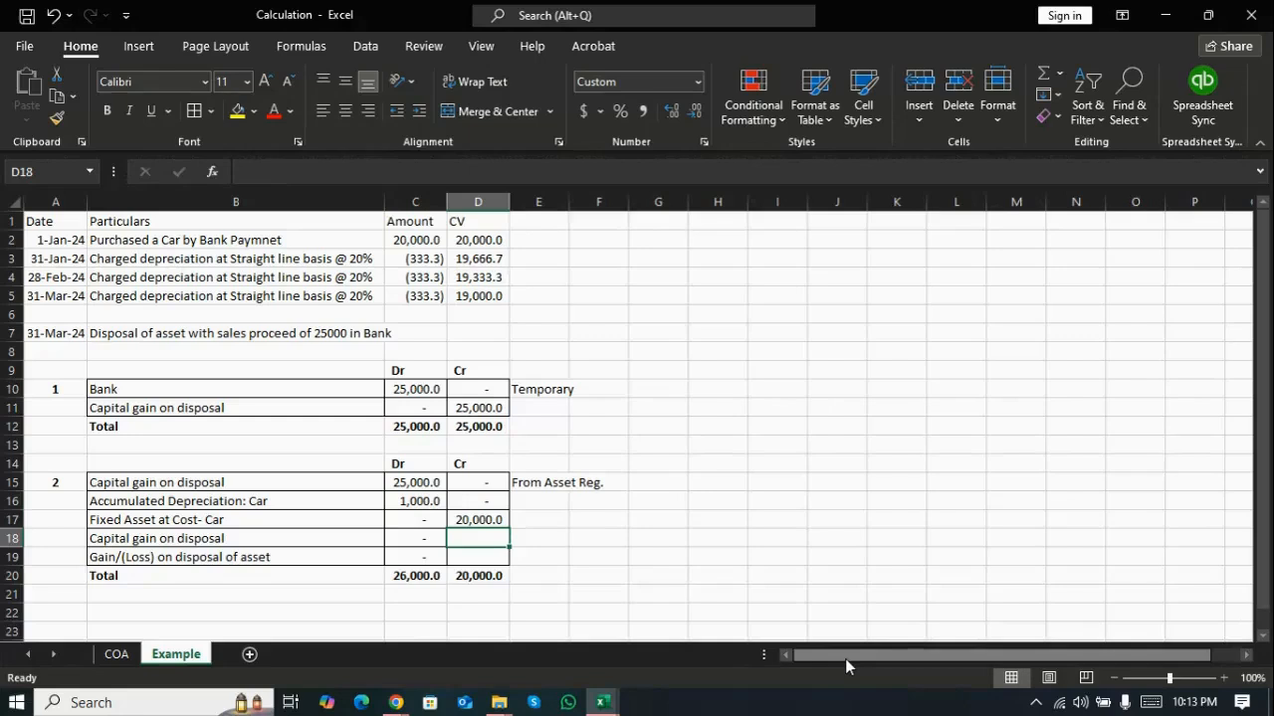
key("Right")
key("Right")
key("Up")
type("=")
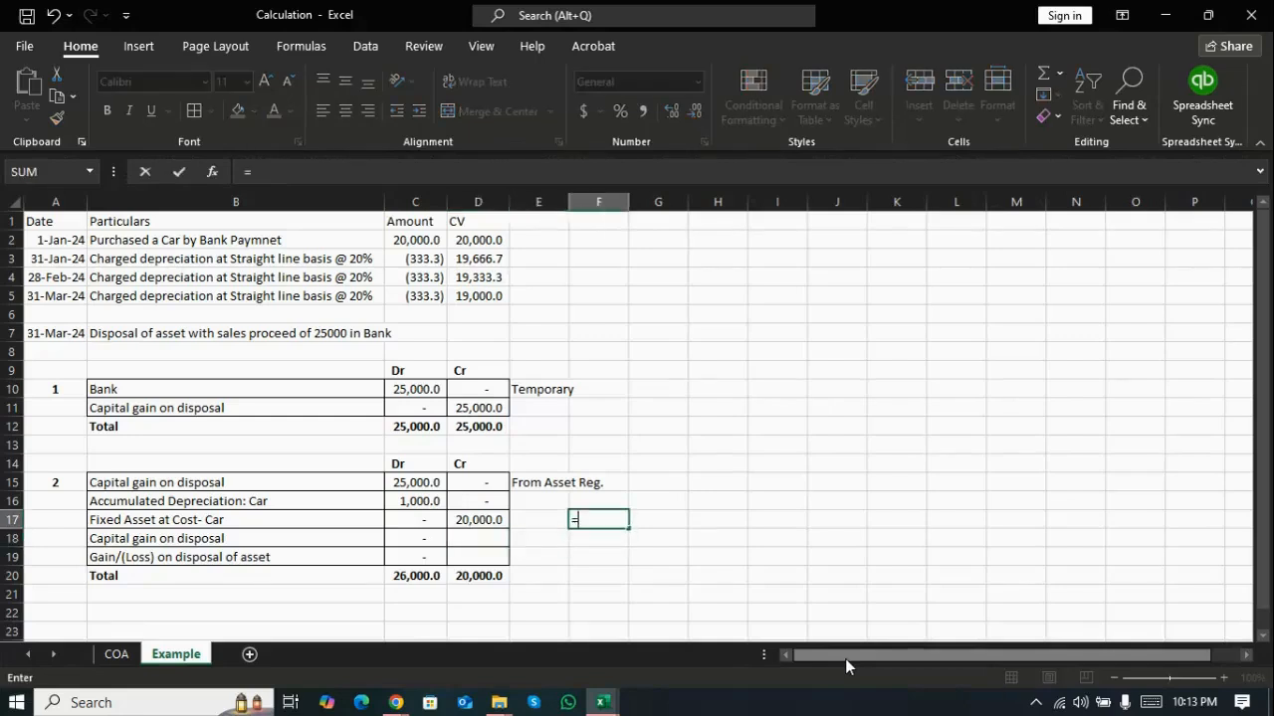
type("25000-20000")
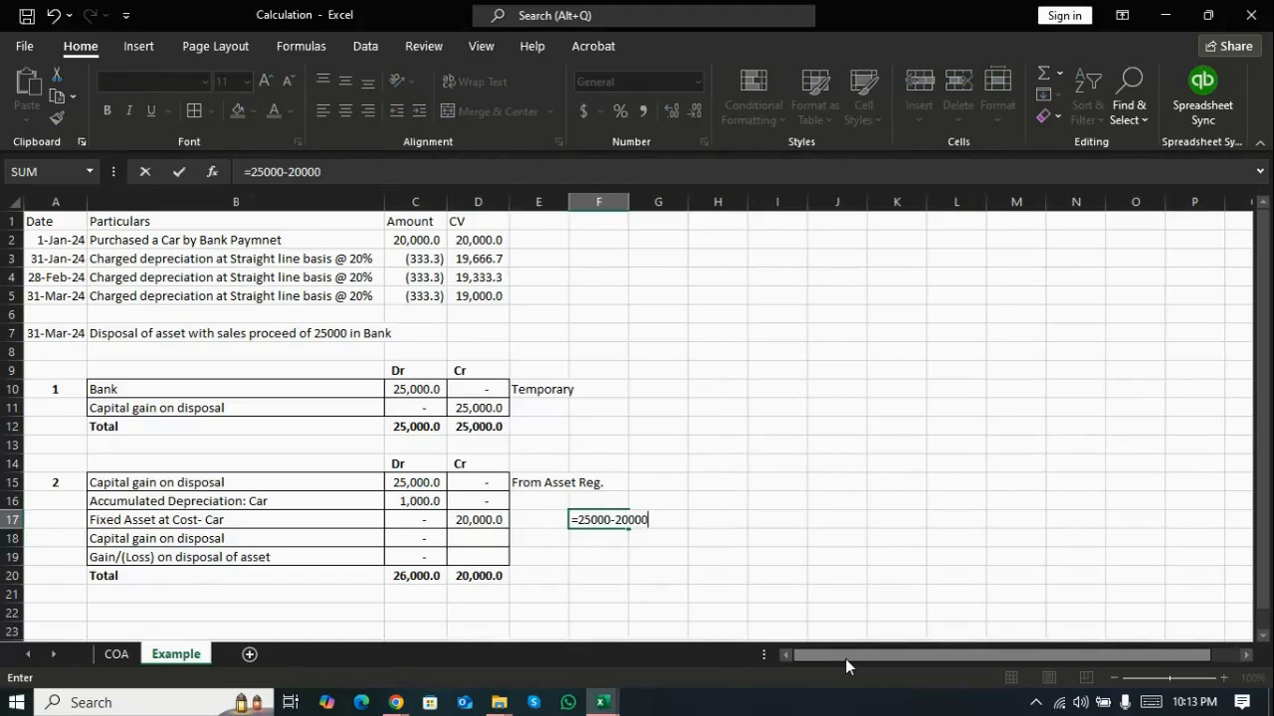
key("ctrl+Return")
- Copy the F17 result as a value into the Capital gain on disposal credit cell D18
key("ctrl+c")
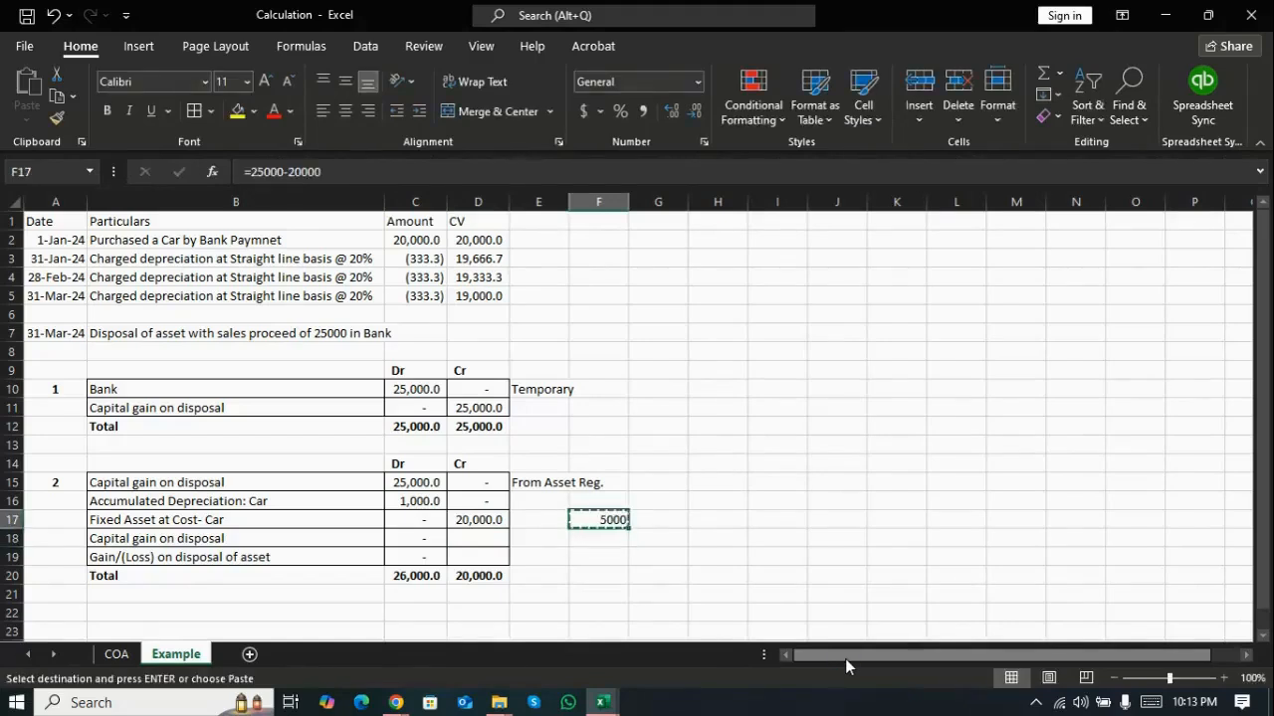
key("Down")
key("Left")
key("Left")
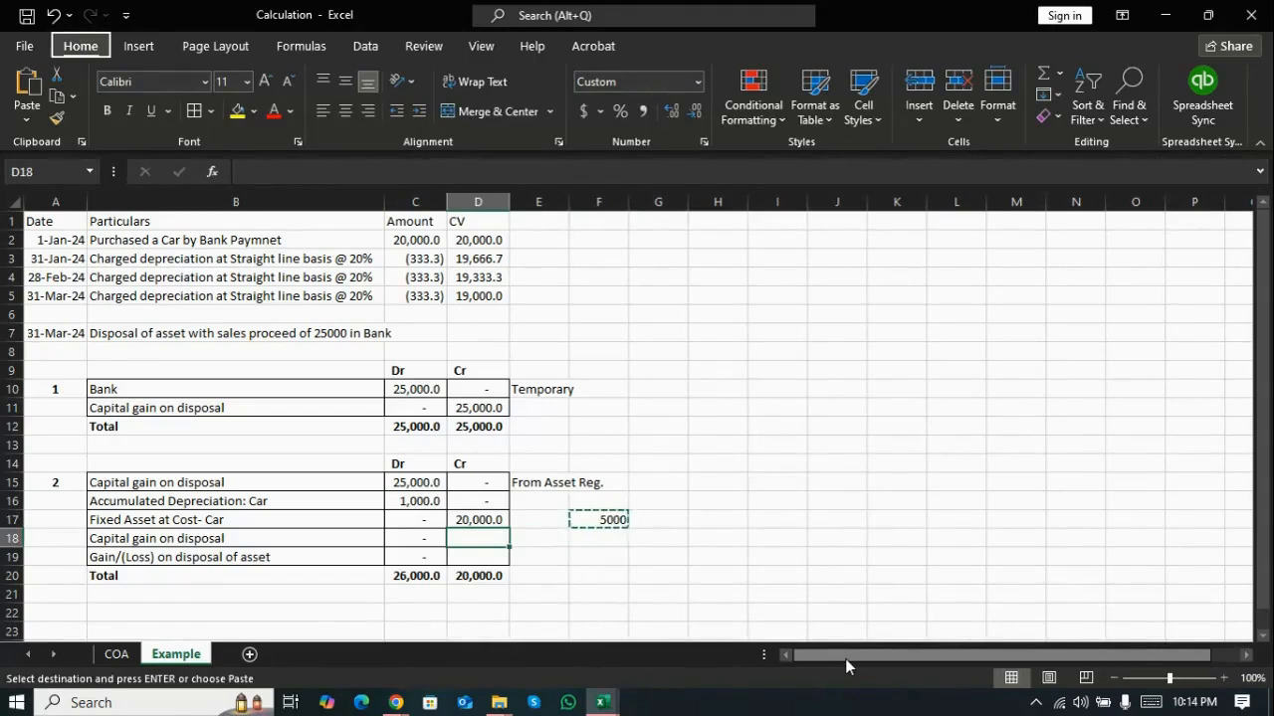
key("ctrl+v")
key("Down")
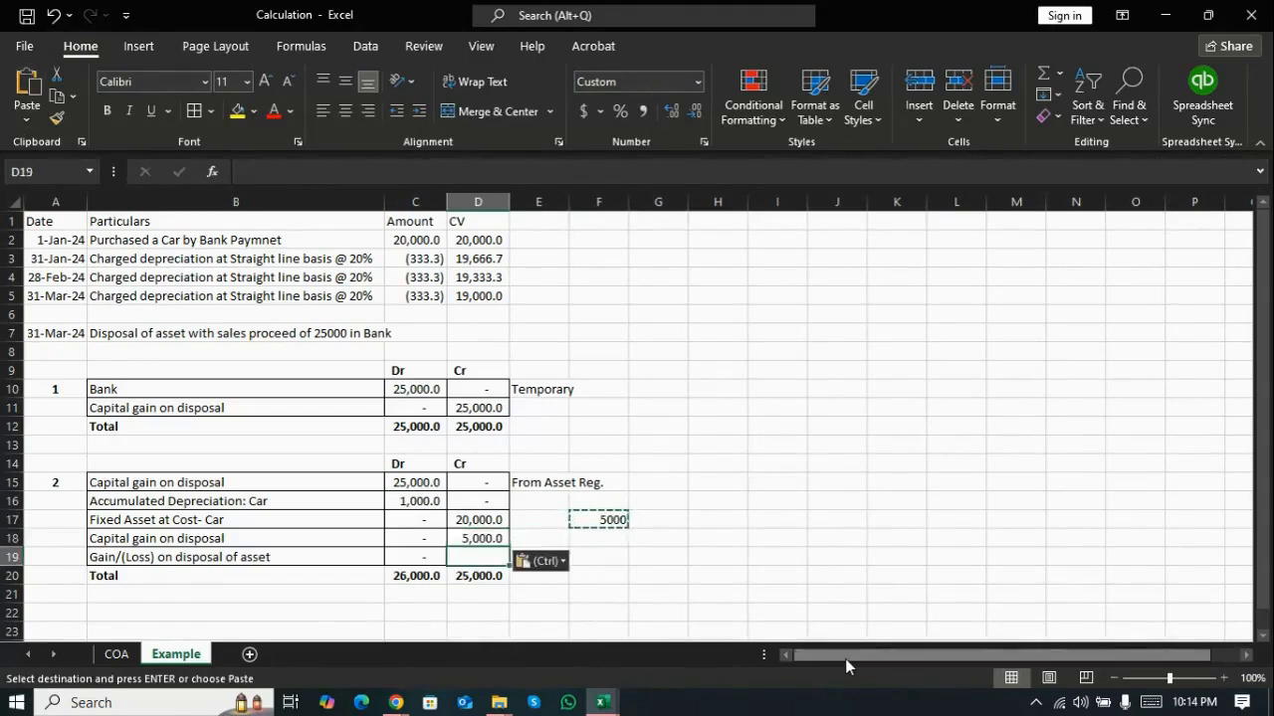
key("Escape")
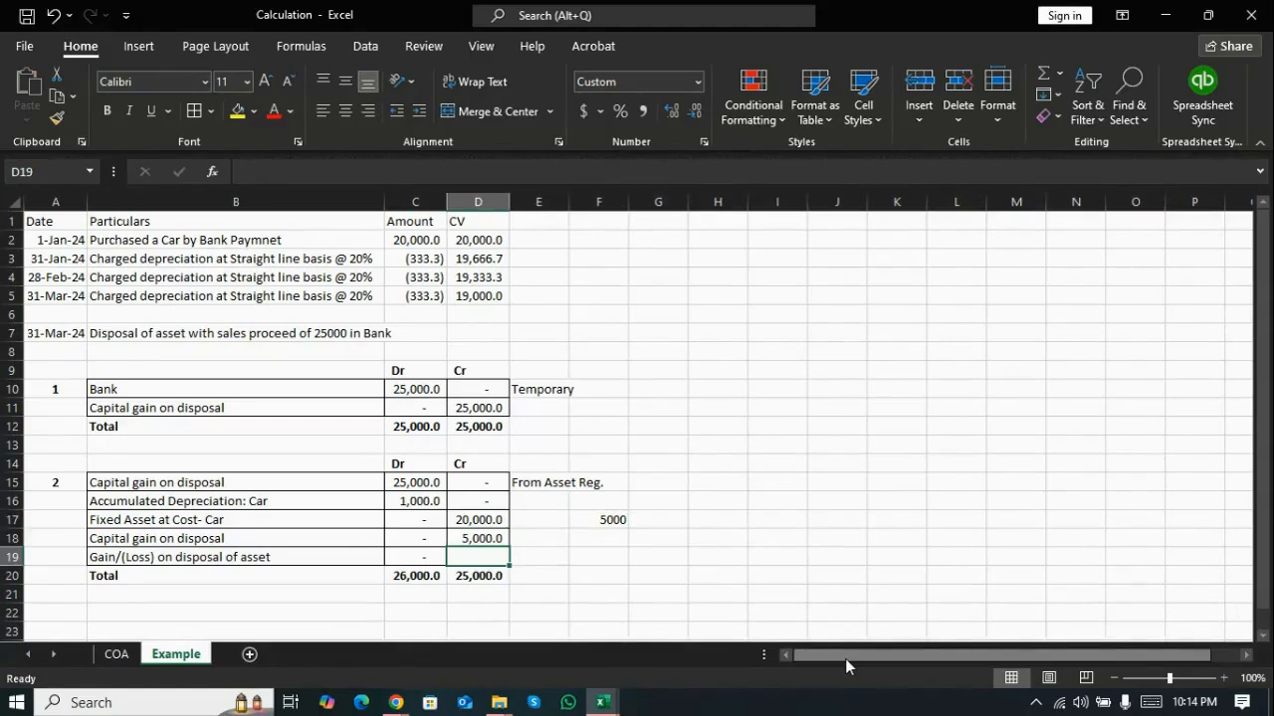
- Compare with the Xero disposal journal, and calculate the total gain in F19:F21 from 25000, 19000 and the formula =F19-F20
key("alt+Tab")
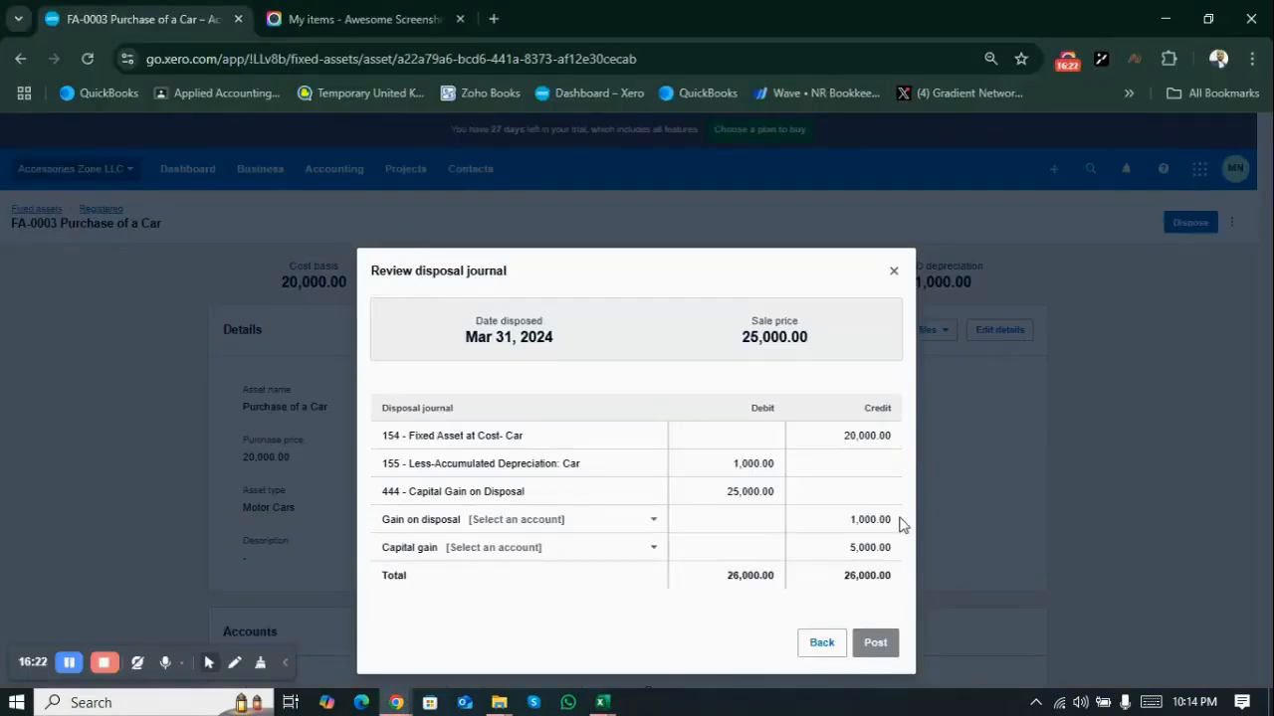
key("alt+Tab")
key("Right")
key("Right")
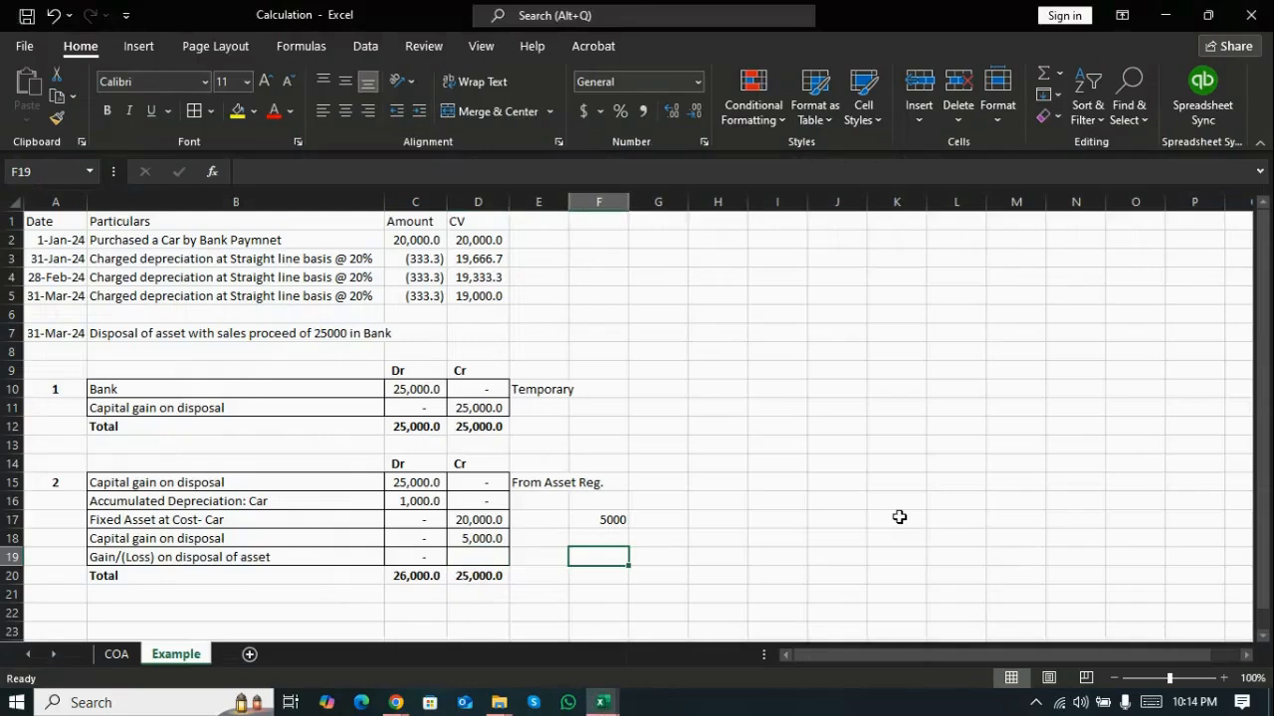
type("25000")
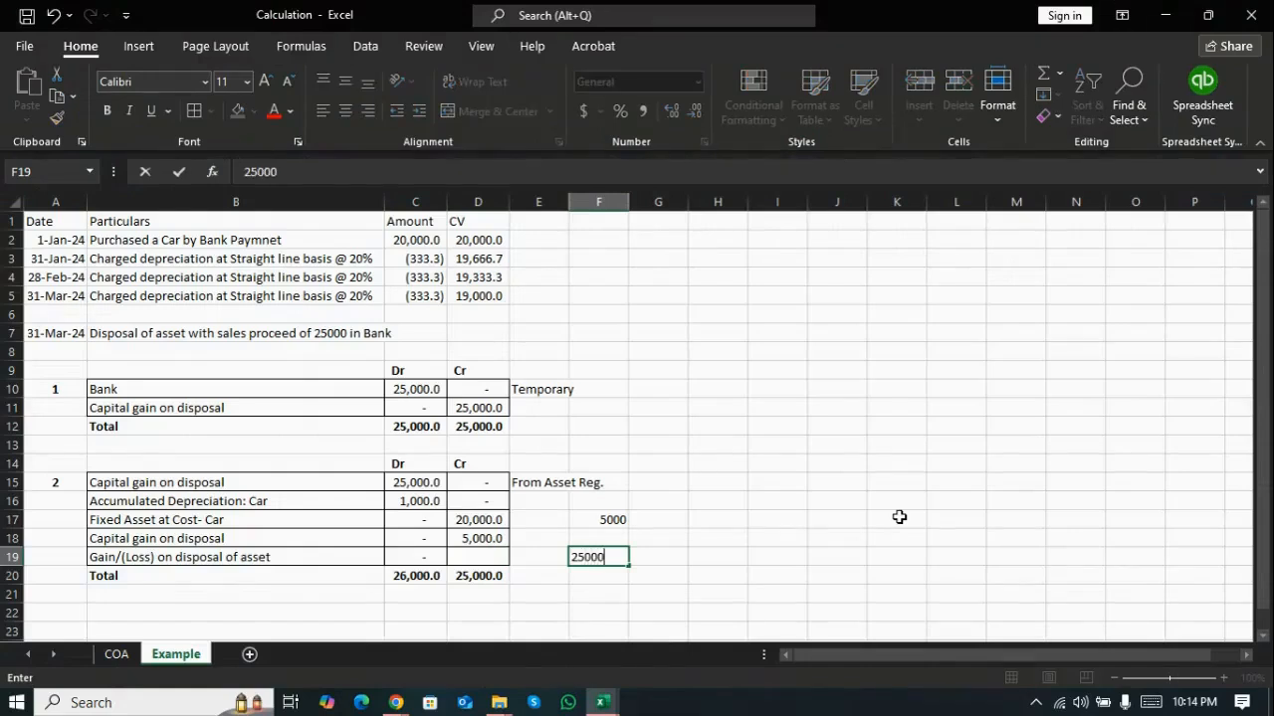
key("Return")
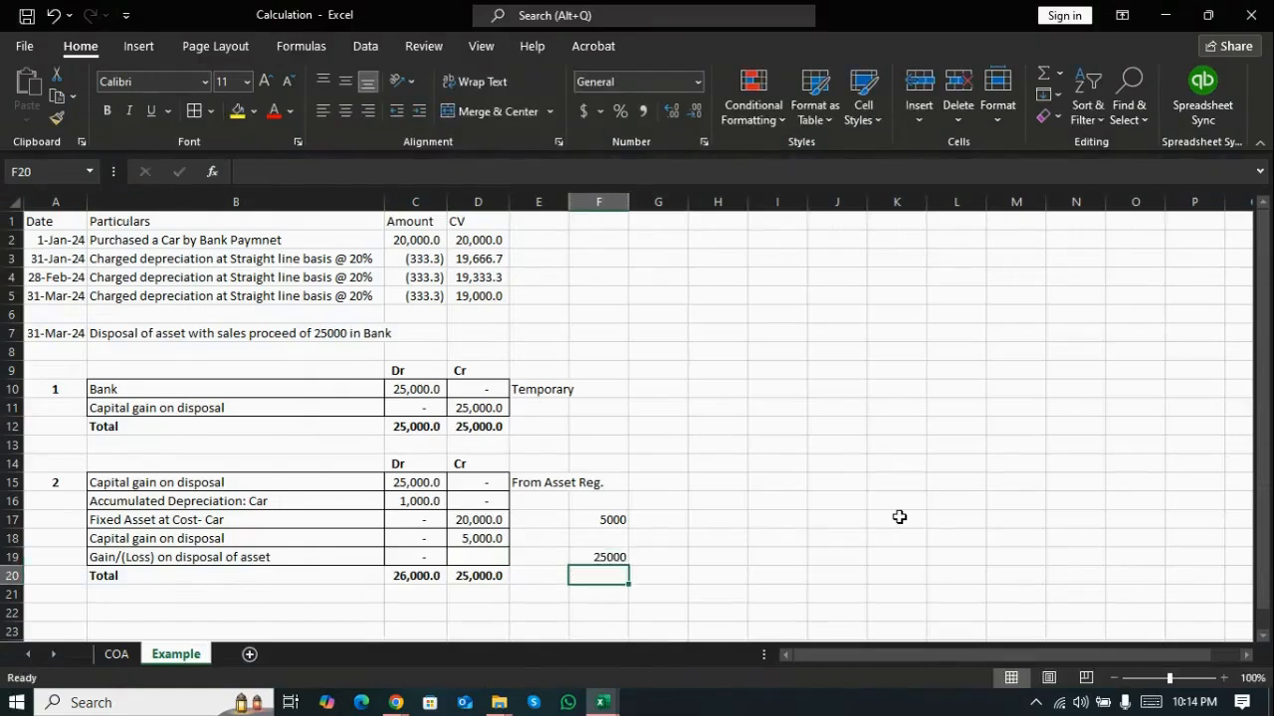
type("19000")
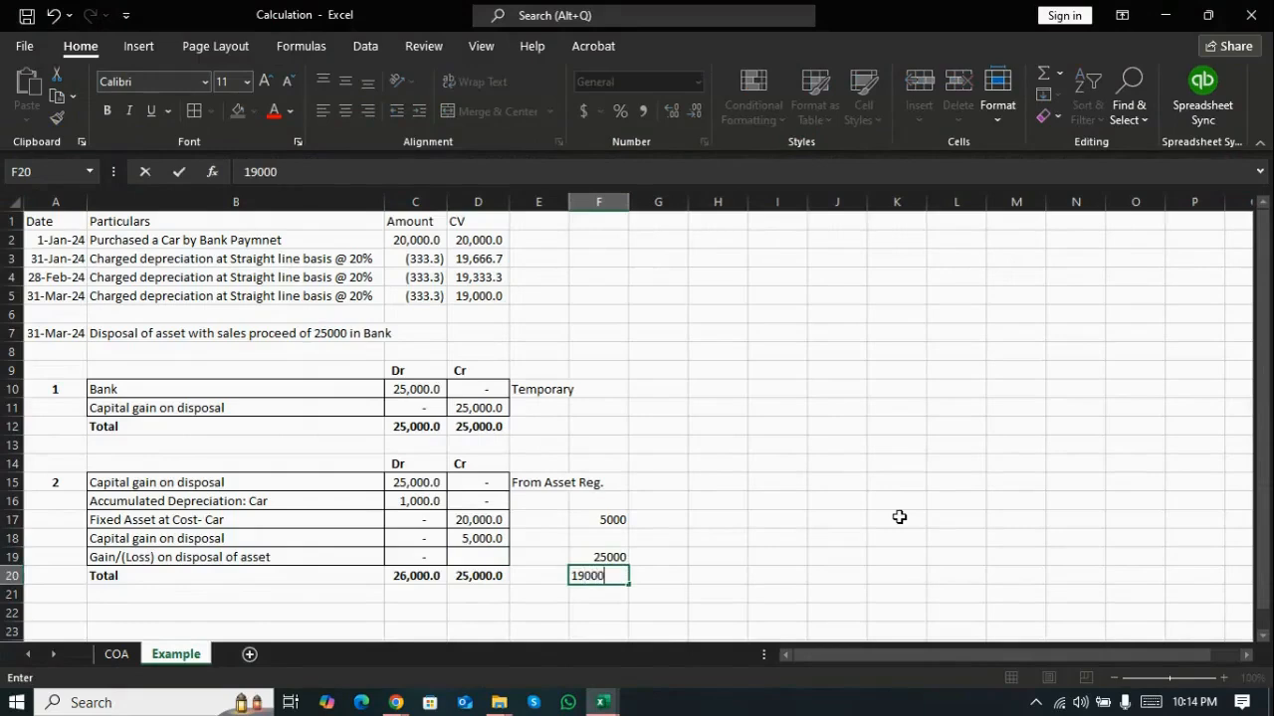
key("Return")
type("=F19")
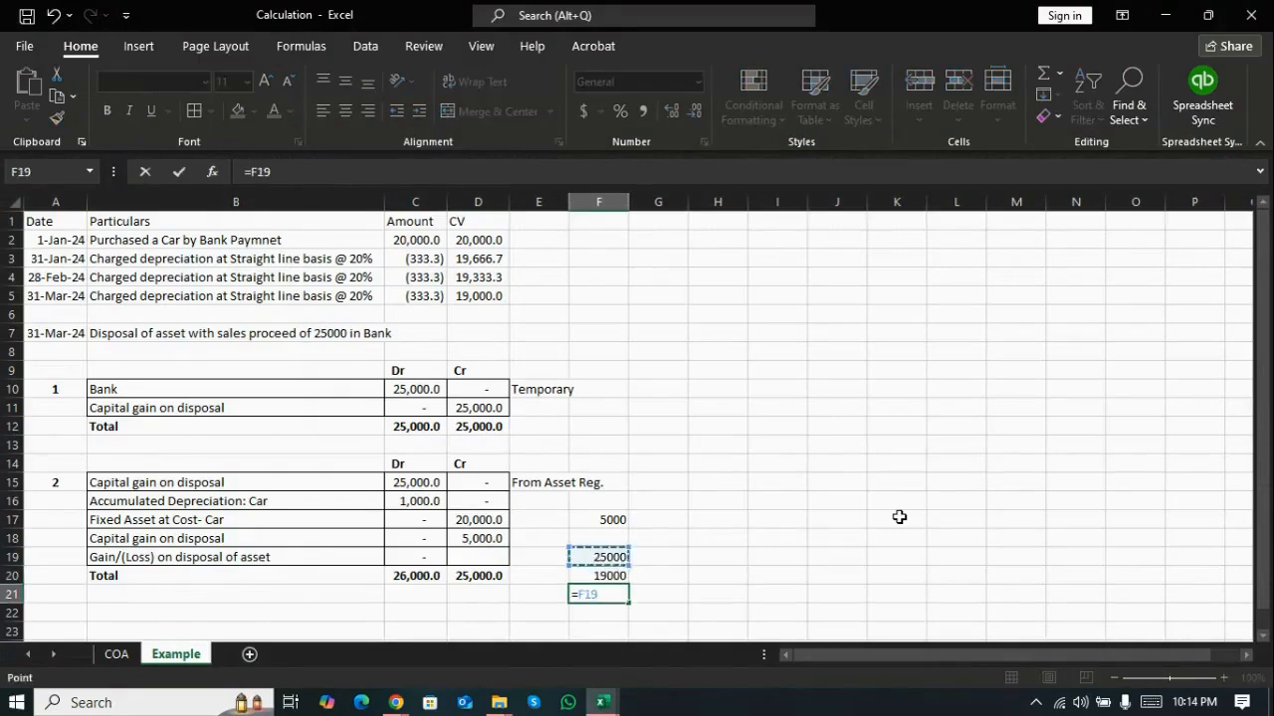
type("-F20")
key("Return")
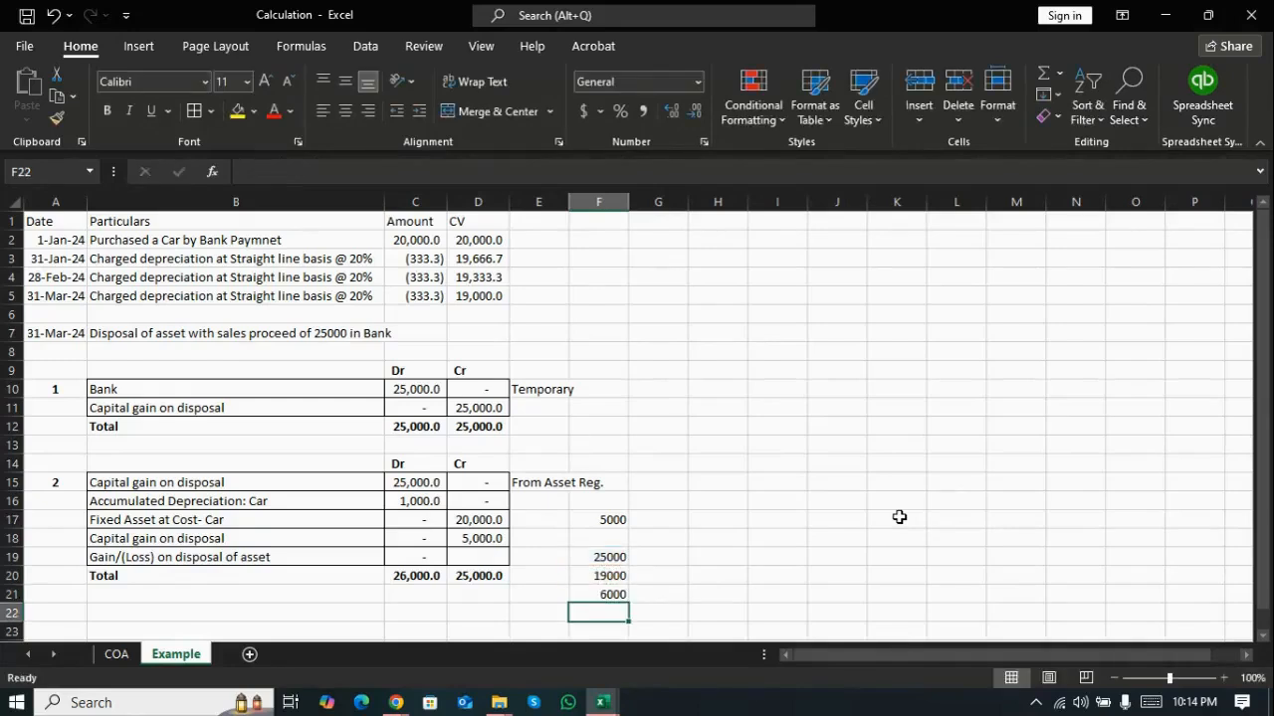
key("Up")
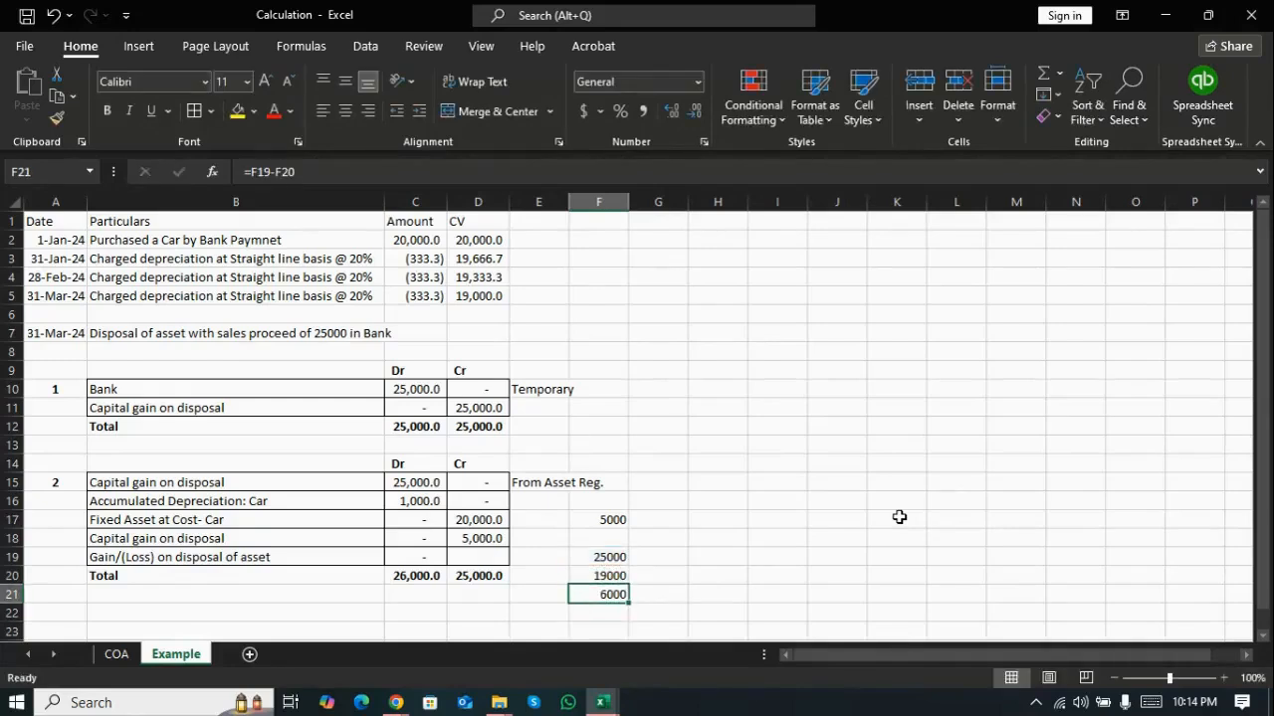
key("Down")
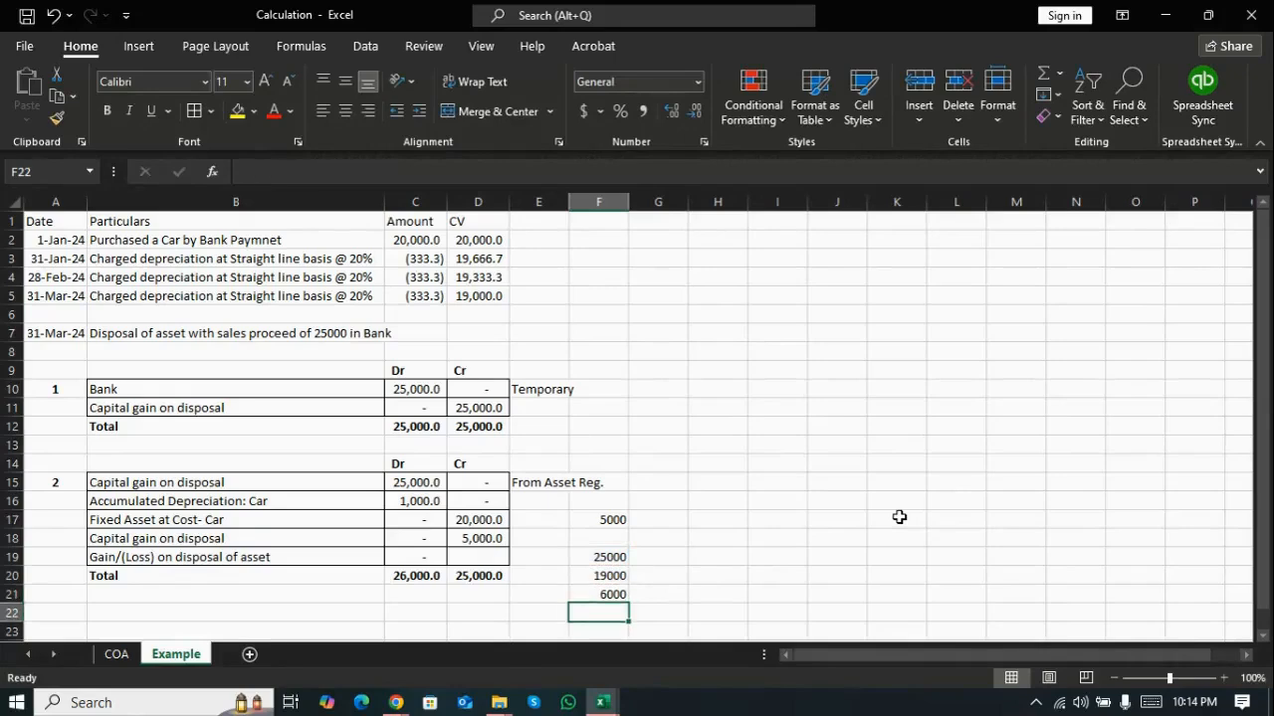
- Enter 5000 in G21 and subtract it from the total gain in H21 with the formula =F21-G21
key("Up")
key("Right")
type("50")
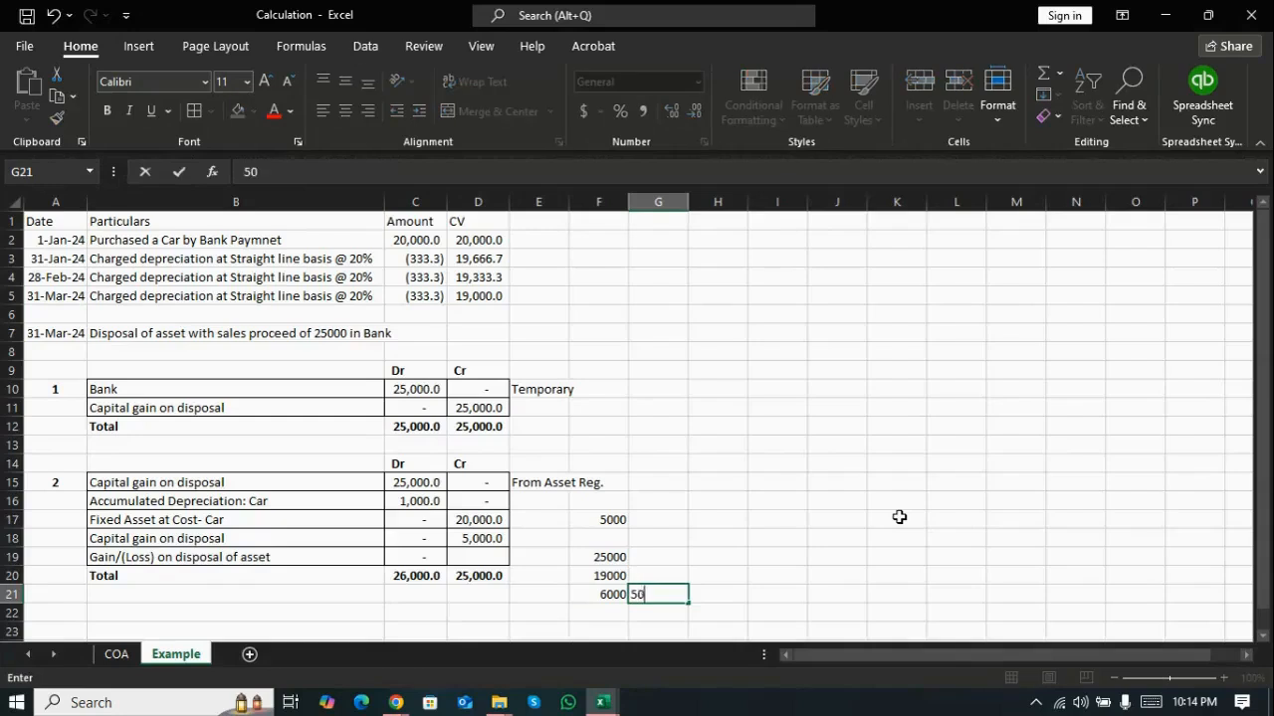
type("00")
key("Return")
key("Up")
key("Right")
type("=")
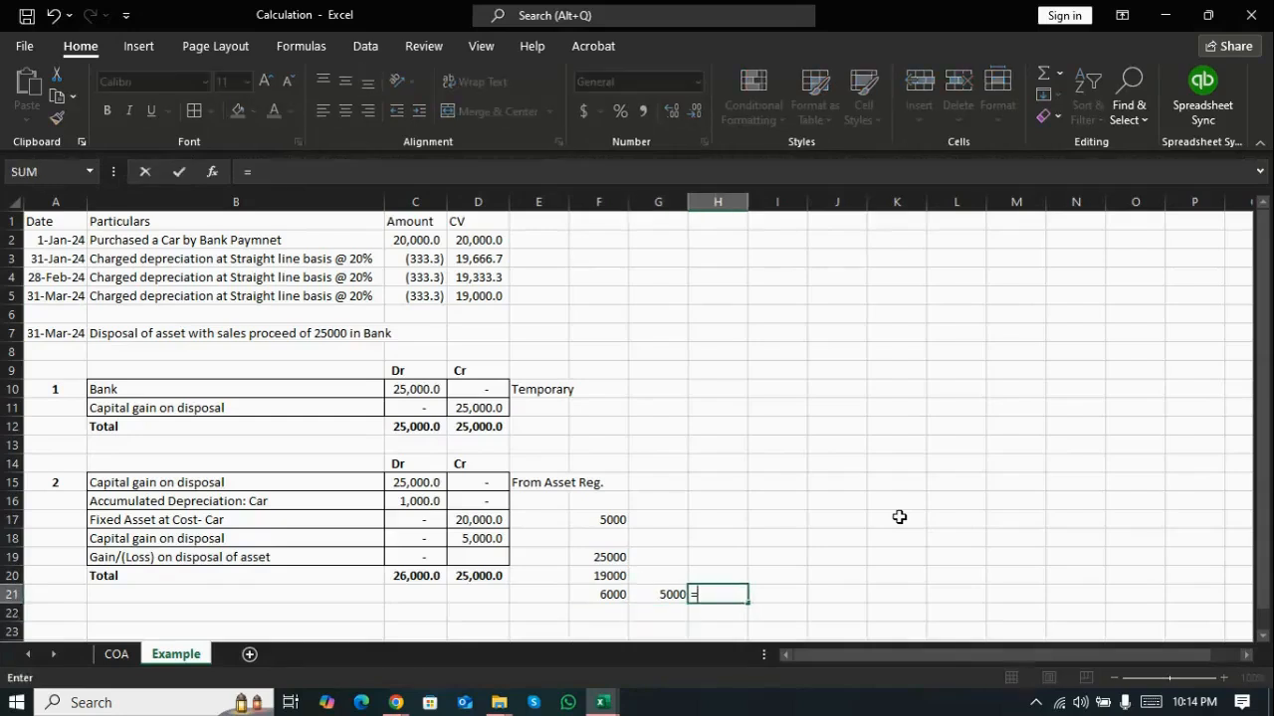
key("Left")
key("Left")
type("-")
key("Left")
key("Return")
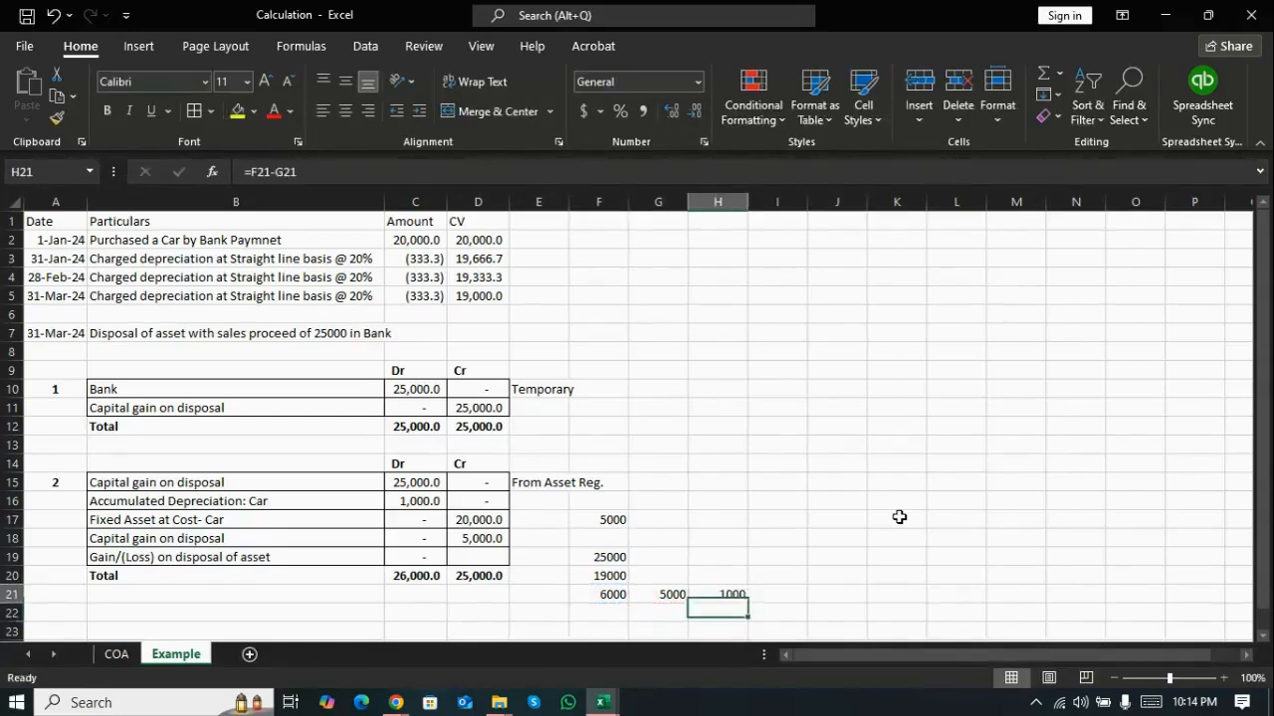
- Copy the H21 result as a value into the Gain/(Loss) on disposal of asset credit cell D19 and check the journal totals
key("Up")
key("ctrl+c")
key("Left")
key("Left")
key("Left")
key("Left")
key("Up")
key("Up")
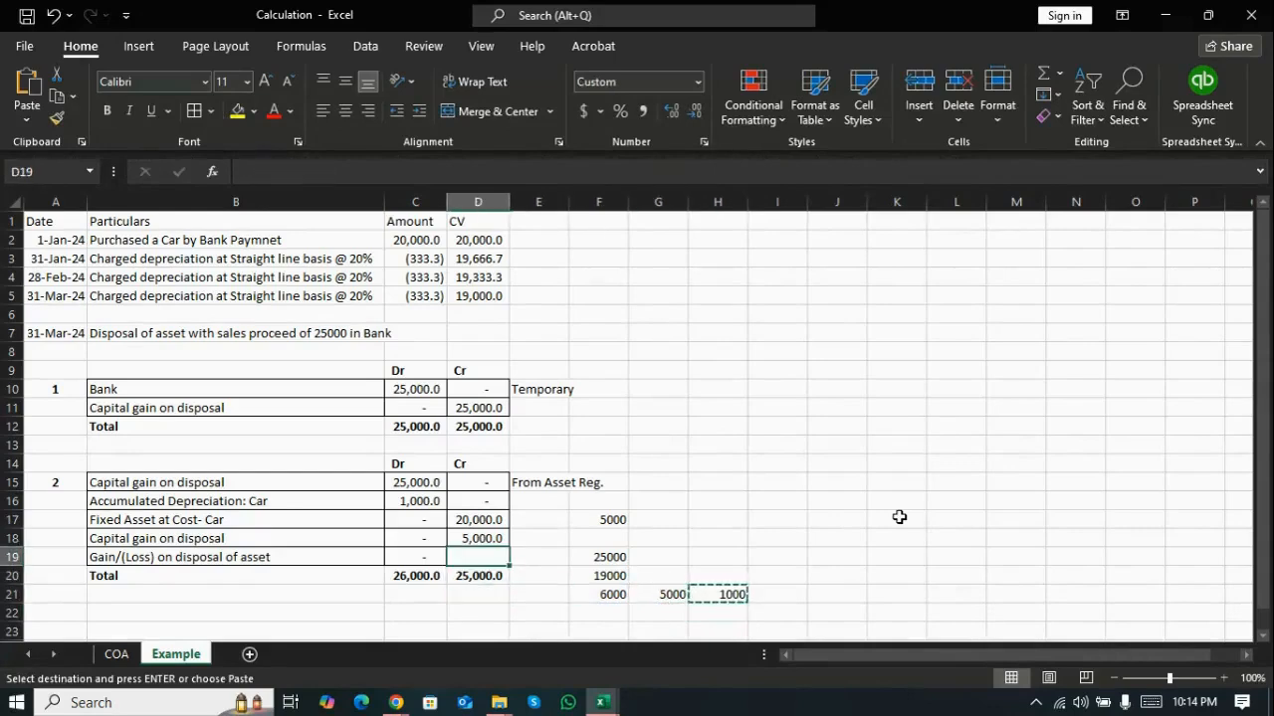
key("alt+h")
key("v")
key("v")
key("Escape")
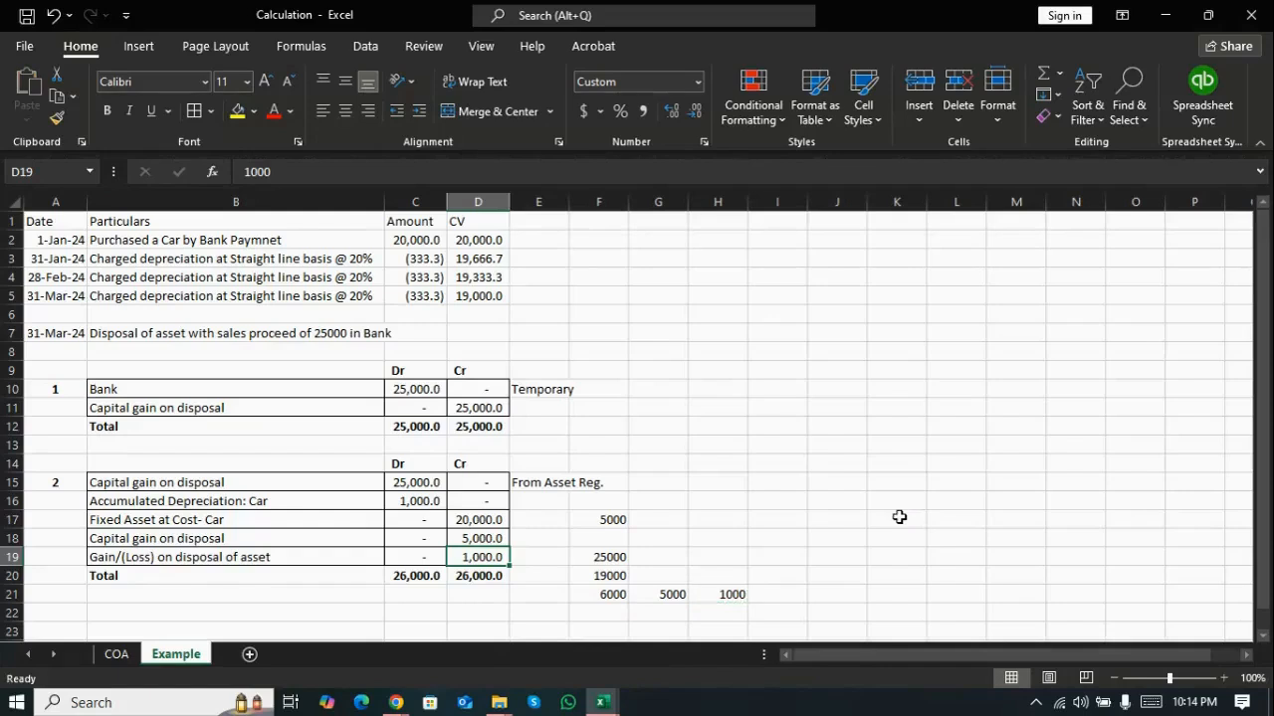
key("Left")
key("Down")
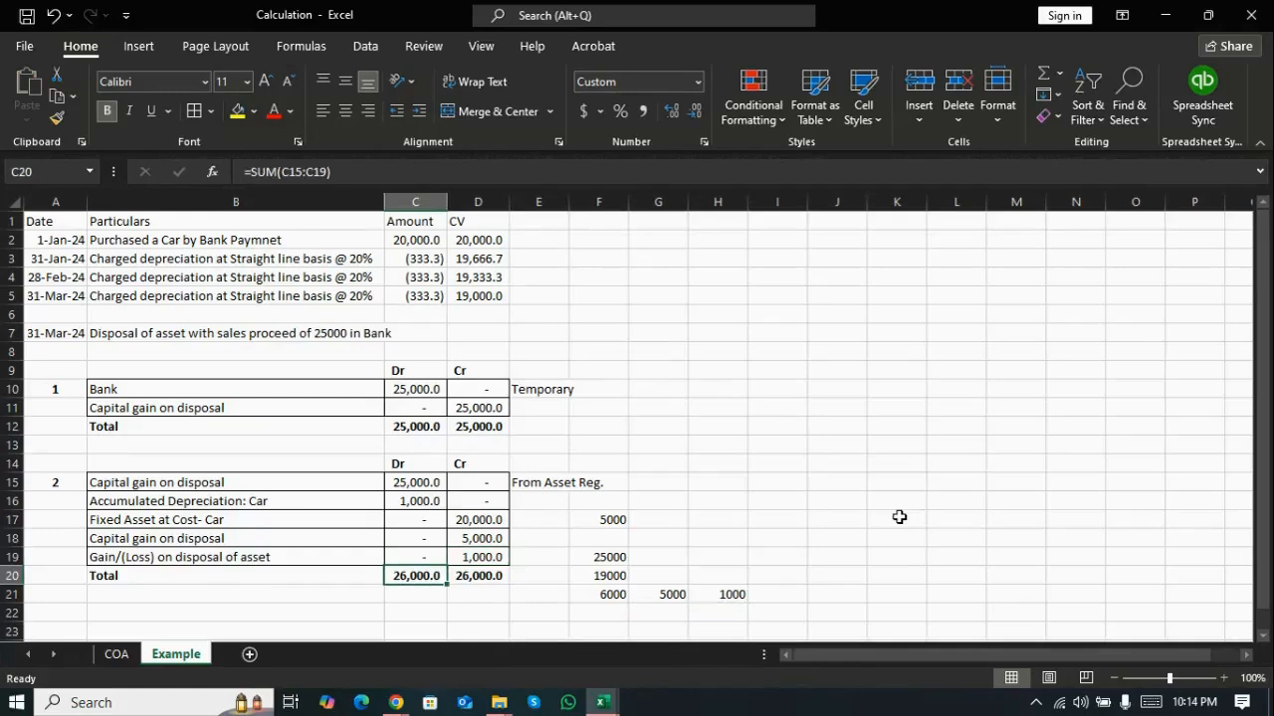
- Switch to Xero and assign the disposal journal's Gain on disposal line to account 445 - Gain/(Loss) on disposal of asset
key("alt+Tab")
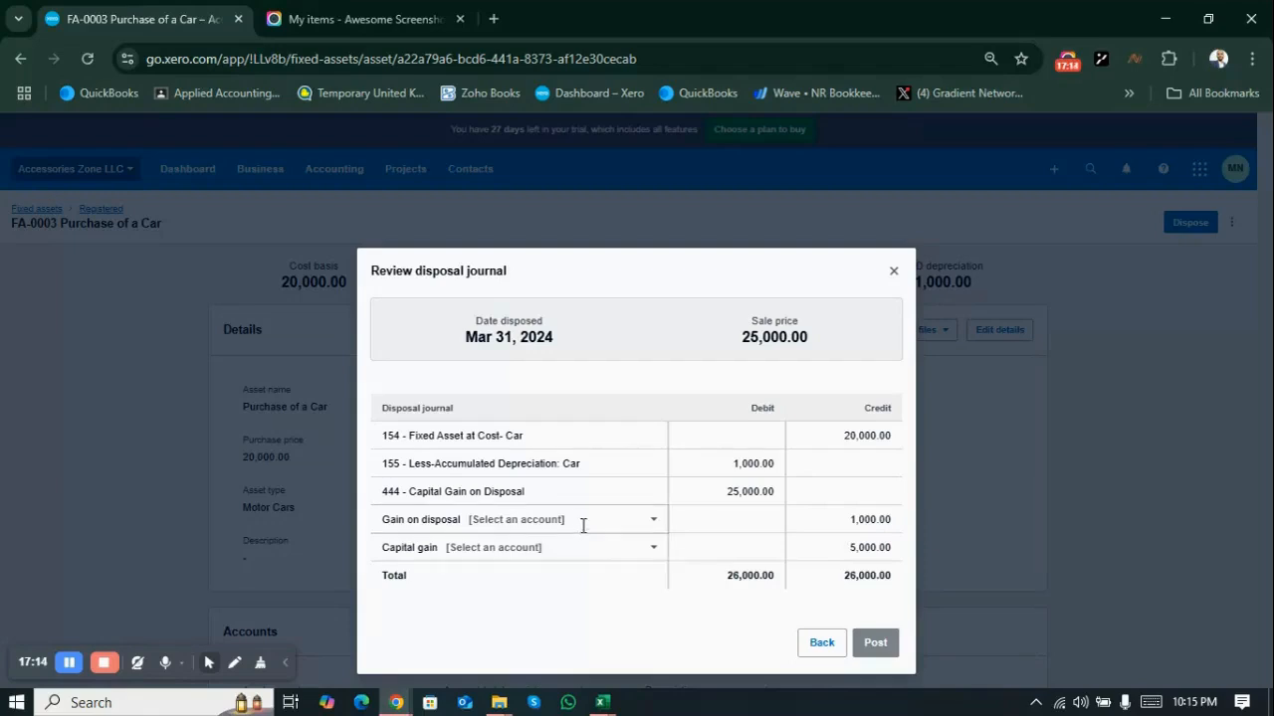
left_click(654, 522)
type("gain")
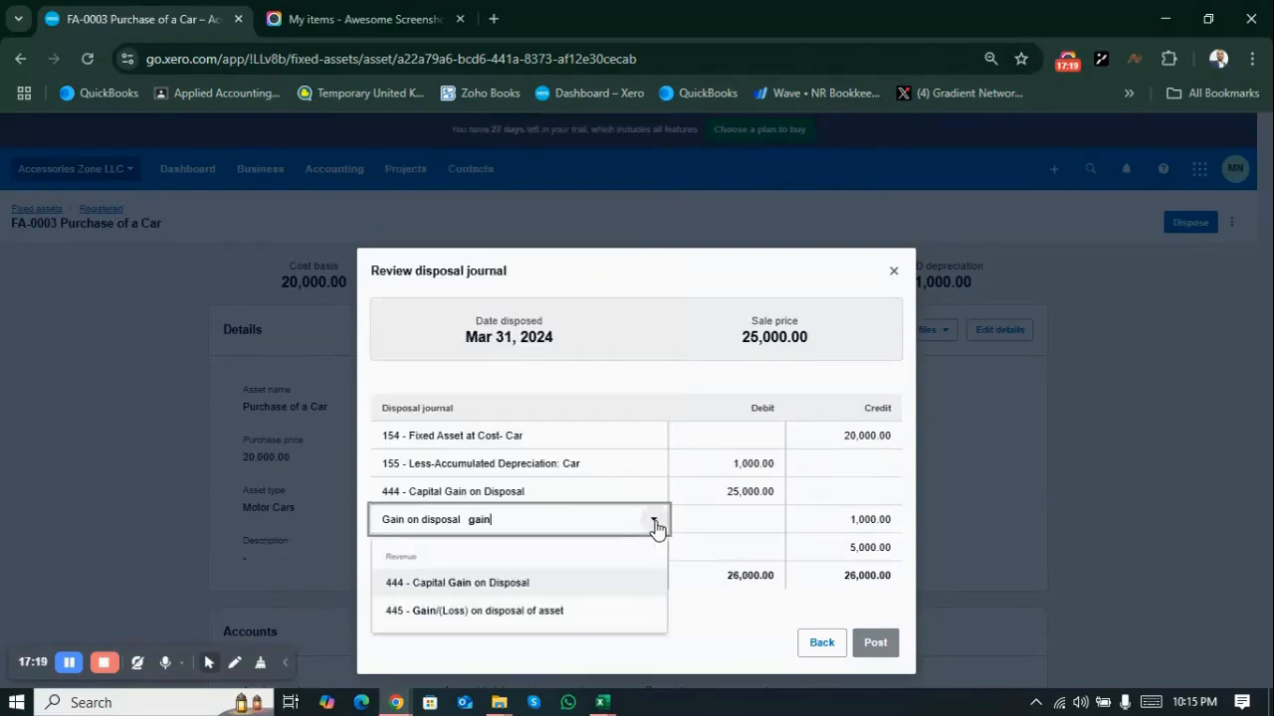
left_click(537, 611)
- Assign the disposal journal's Capital gain line to account 444 - Capital Gain on Disposal and post the journal
left_click(534, 554)
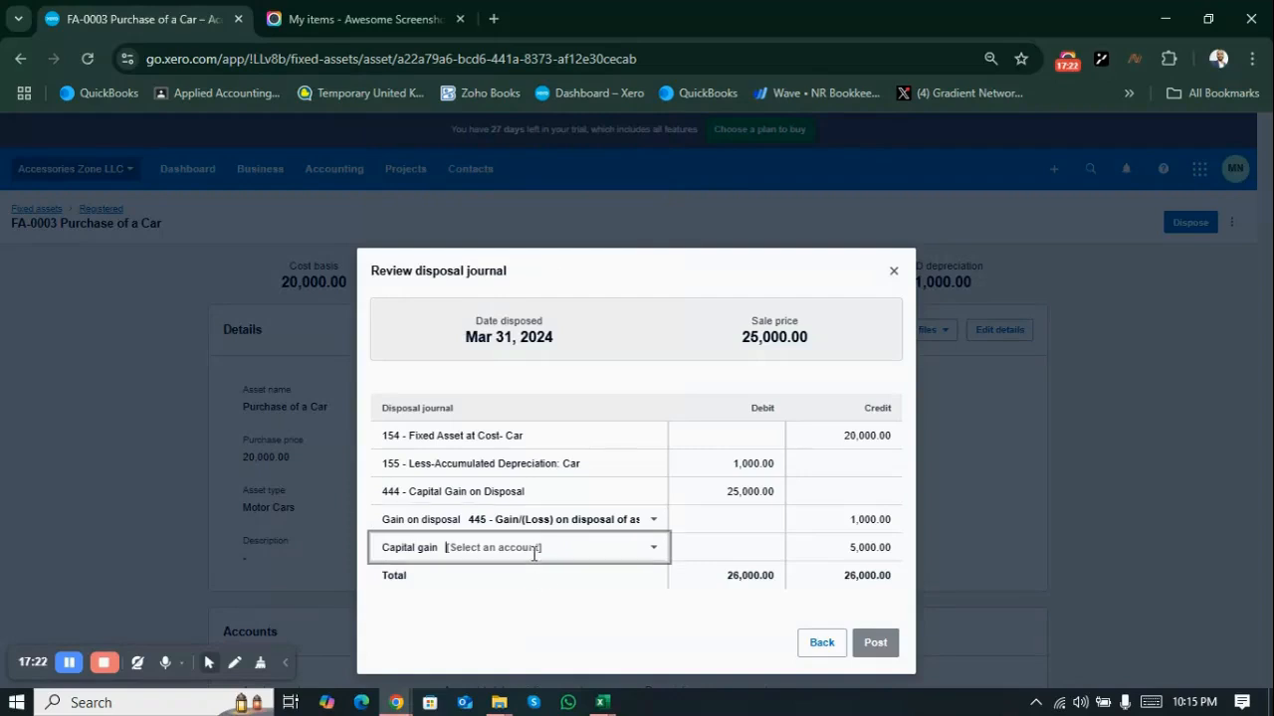
type("capital")
key("BackSpace")
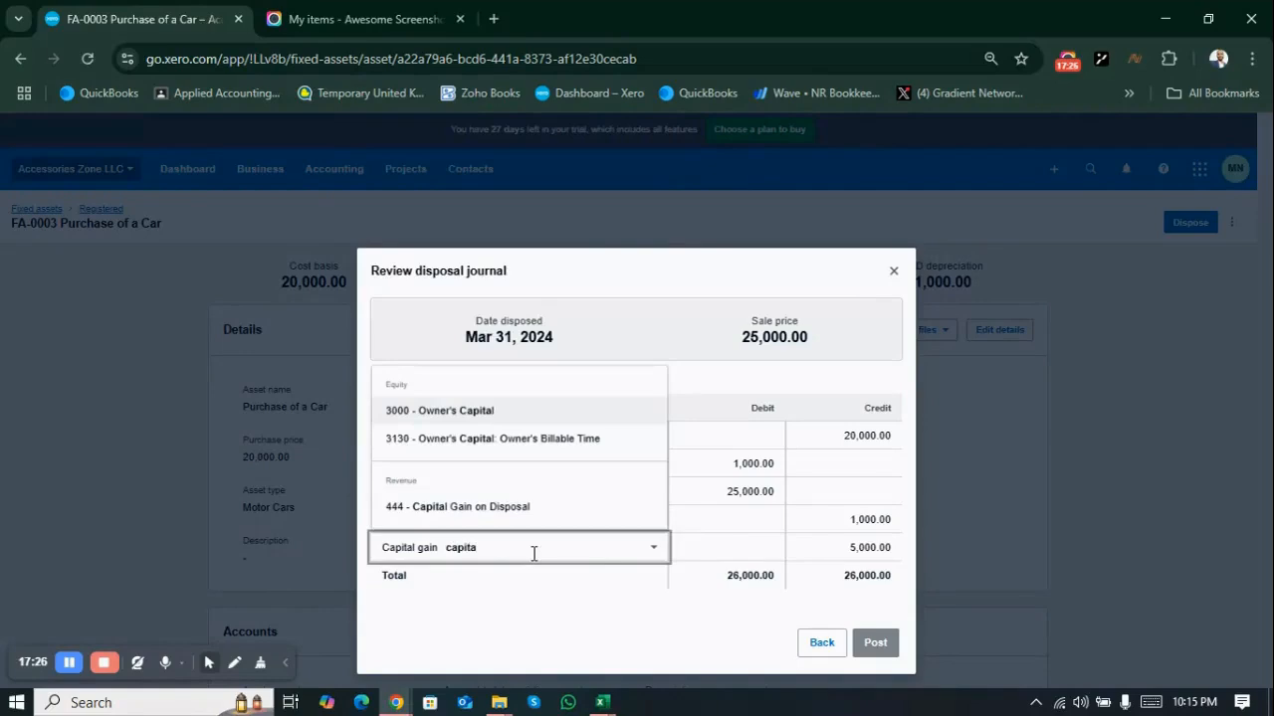
left_click(504, 509)
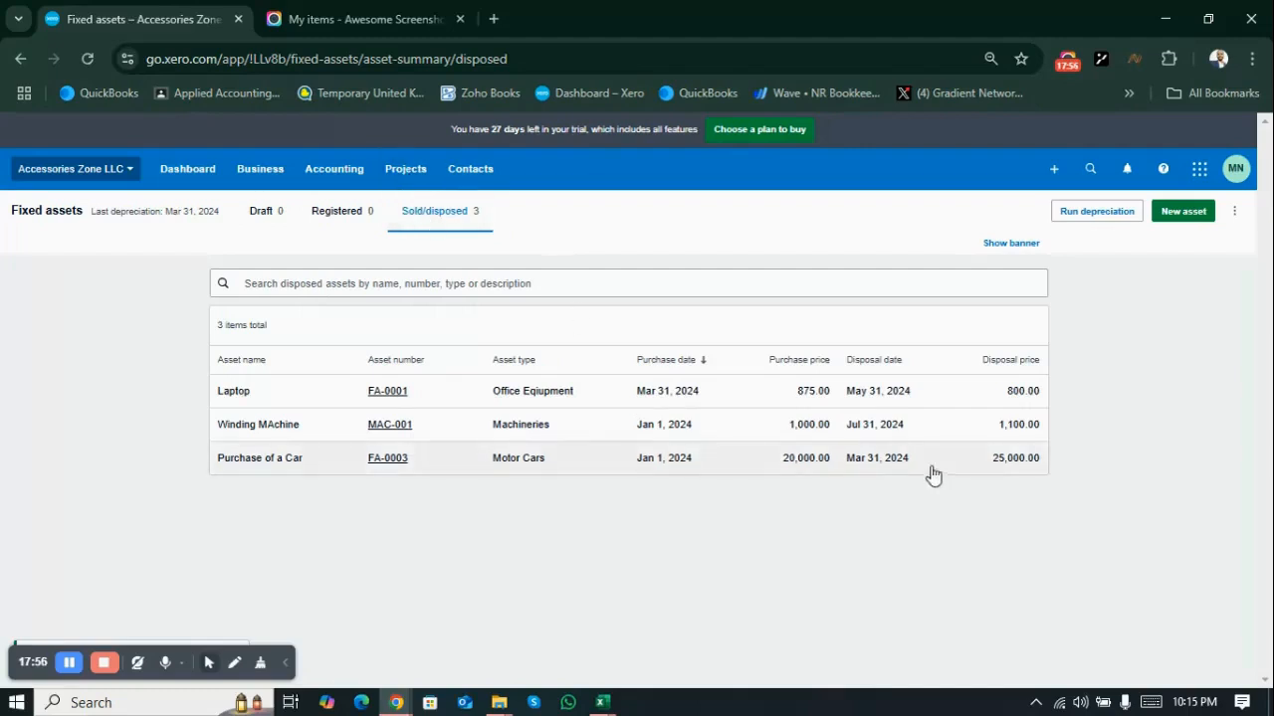
- Duplicate the Fixed assets browser tab, open the Balance Sheet there and examine its Fixed Assets section as of March 31, 2024
right_click(185, 22)
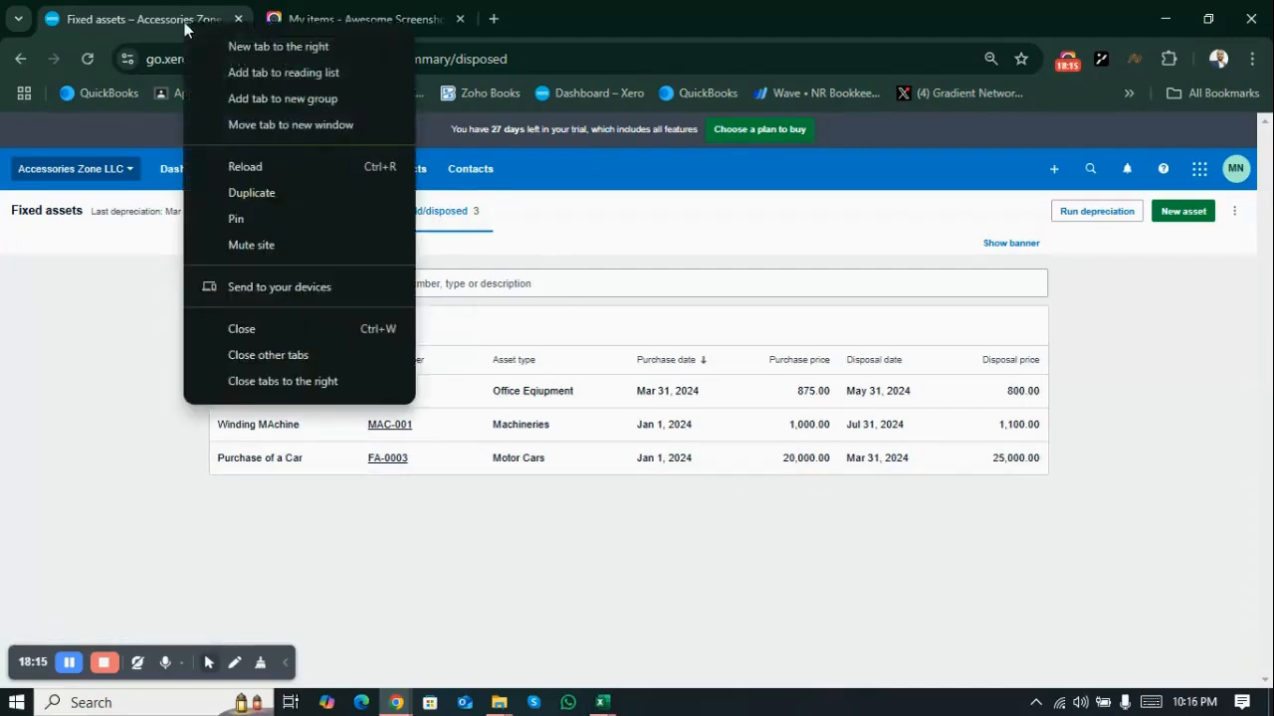
key("Escape")
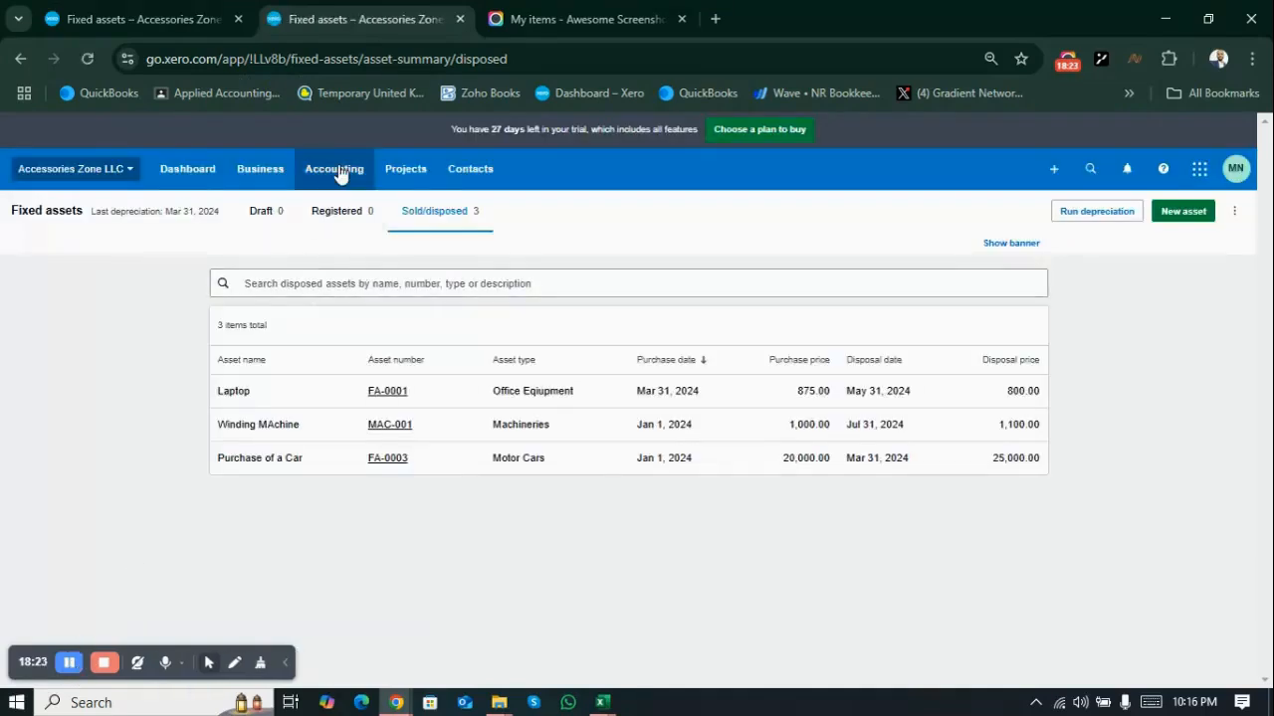
left_click(338, 171)
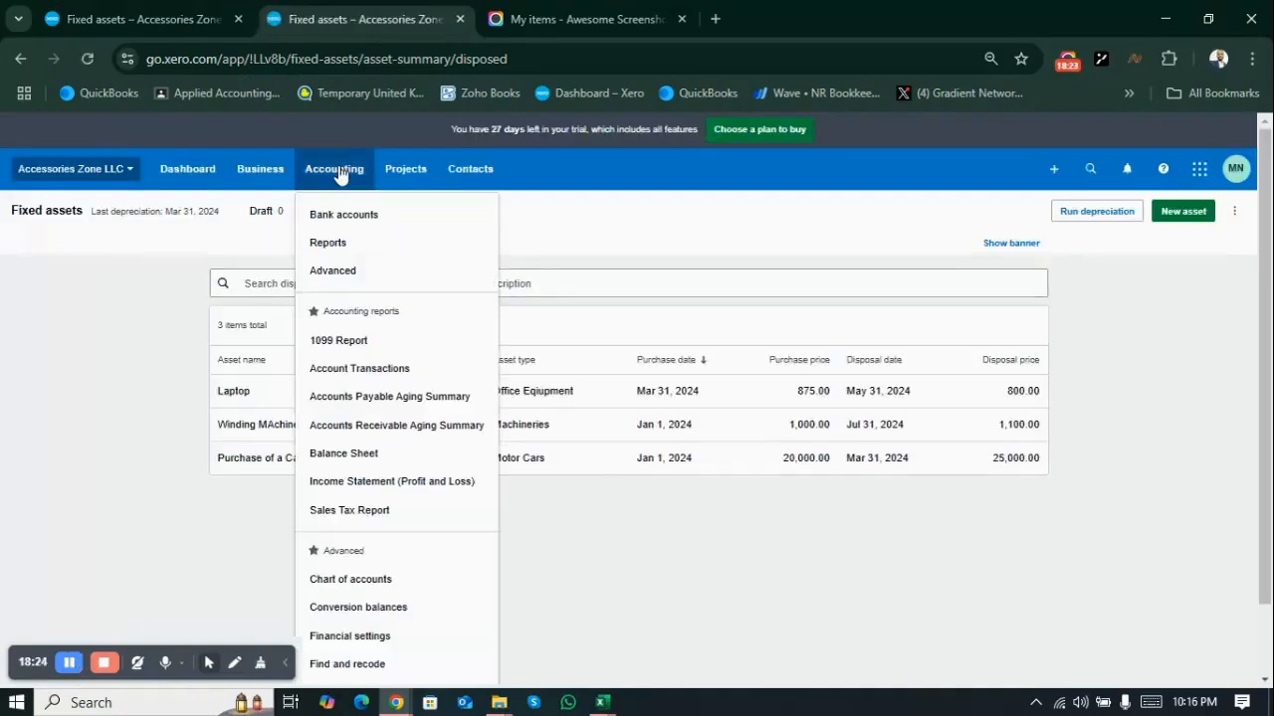
left_click(359, 460)
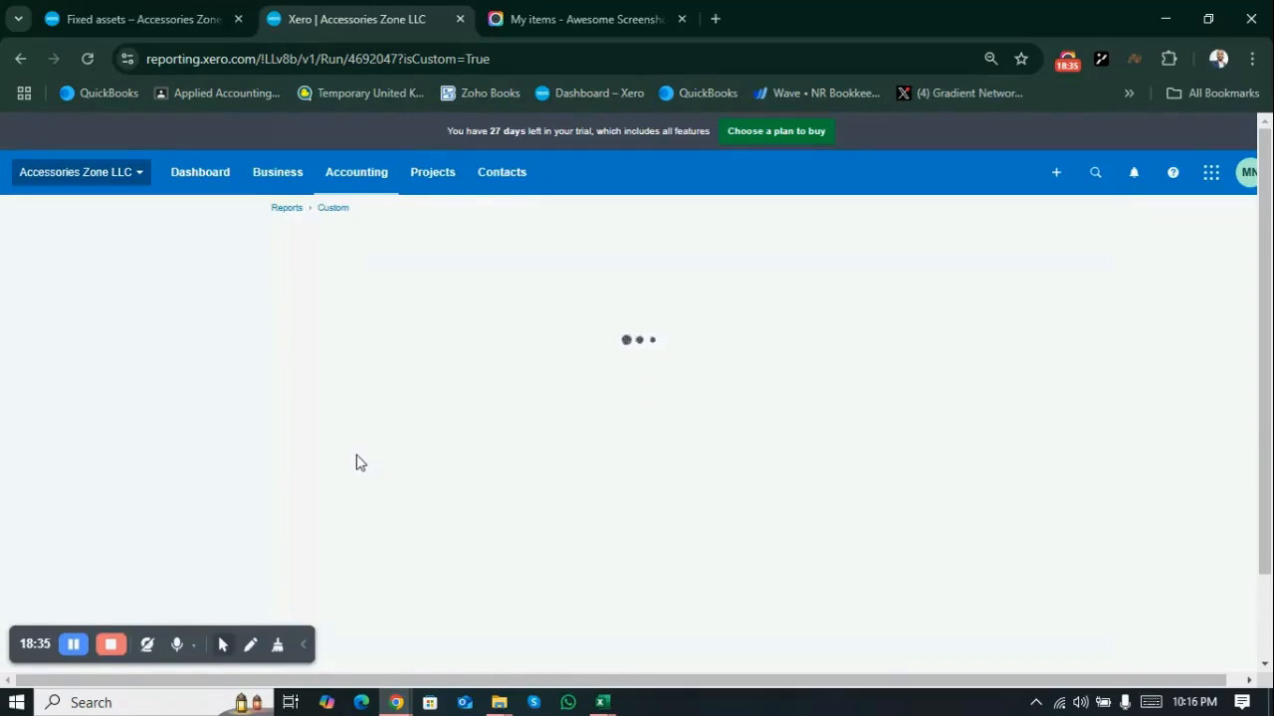
scroll(360, 463, "down", 1)
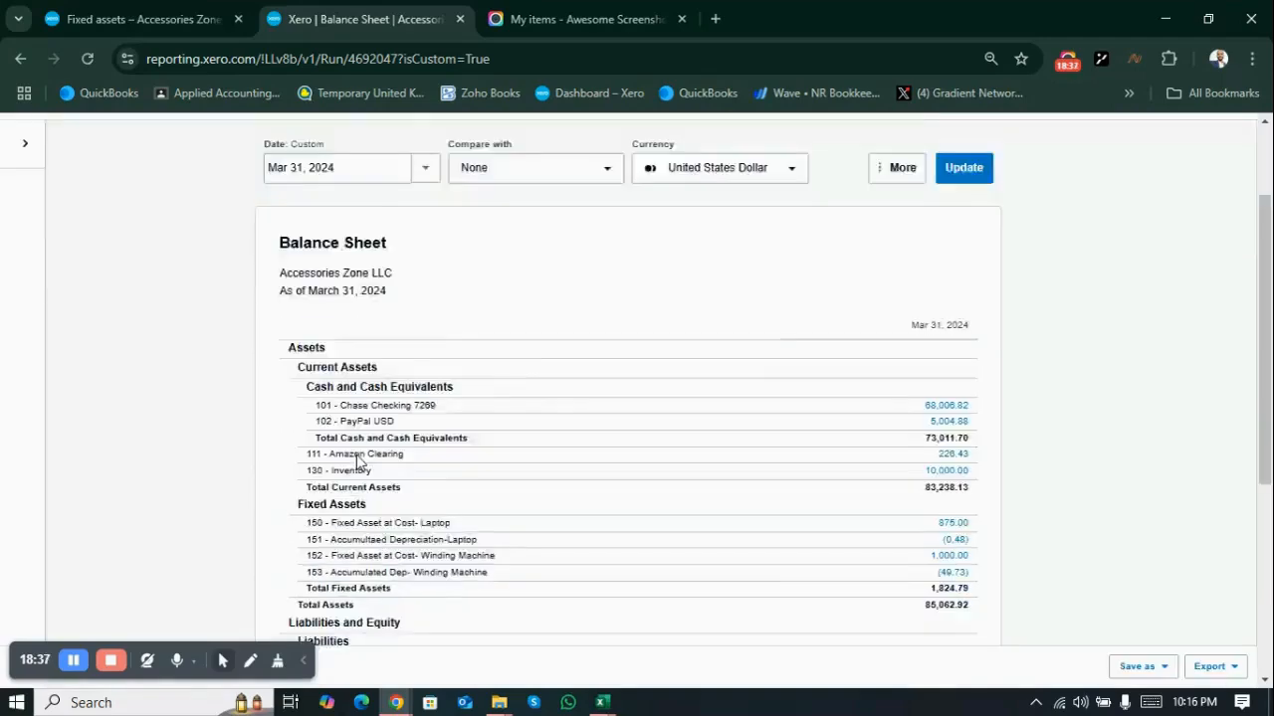
scroll(360, 463, "down", 3)
scroll(360, 462, "up", 1)
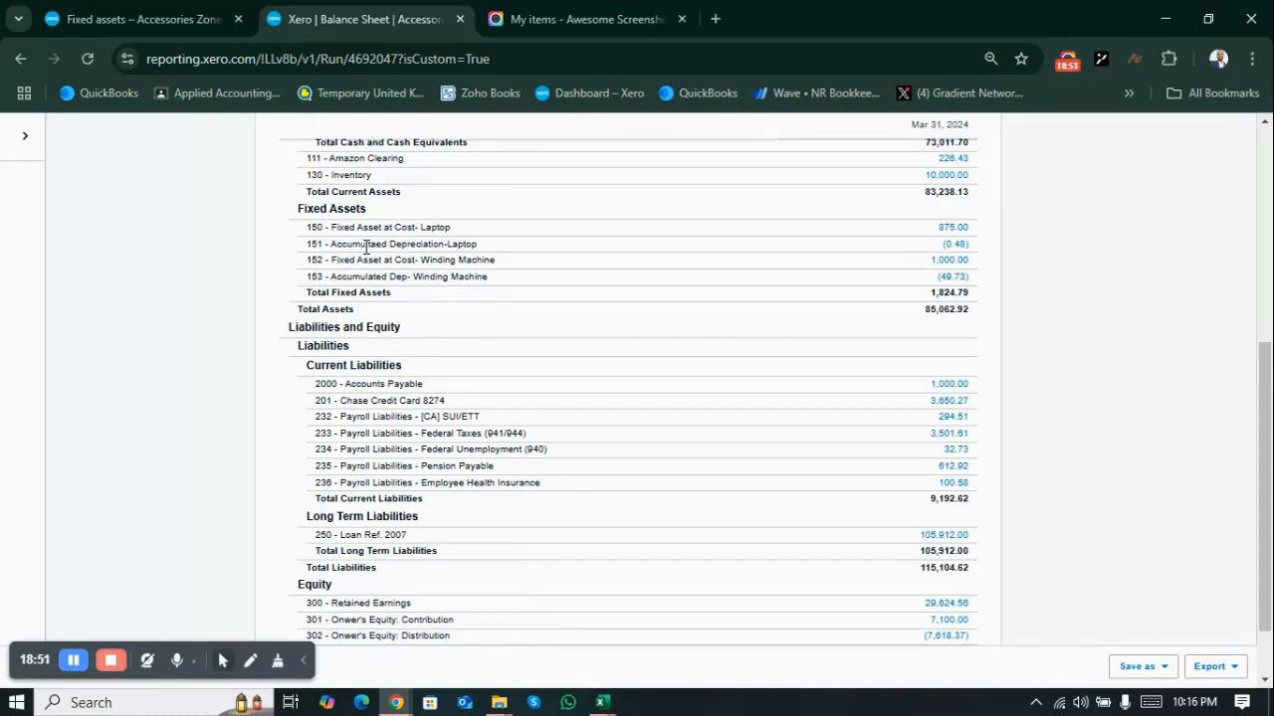
- Set the Balance Sheet date to Jul 31, 2024 and update the report
scroll(366, 247, "up", 5)
left_click(347, 298)
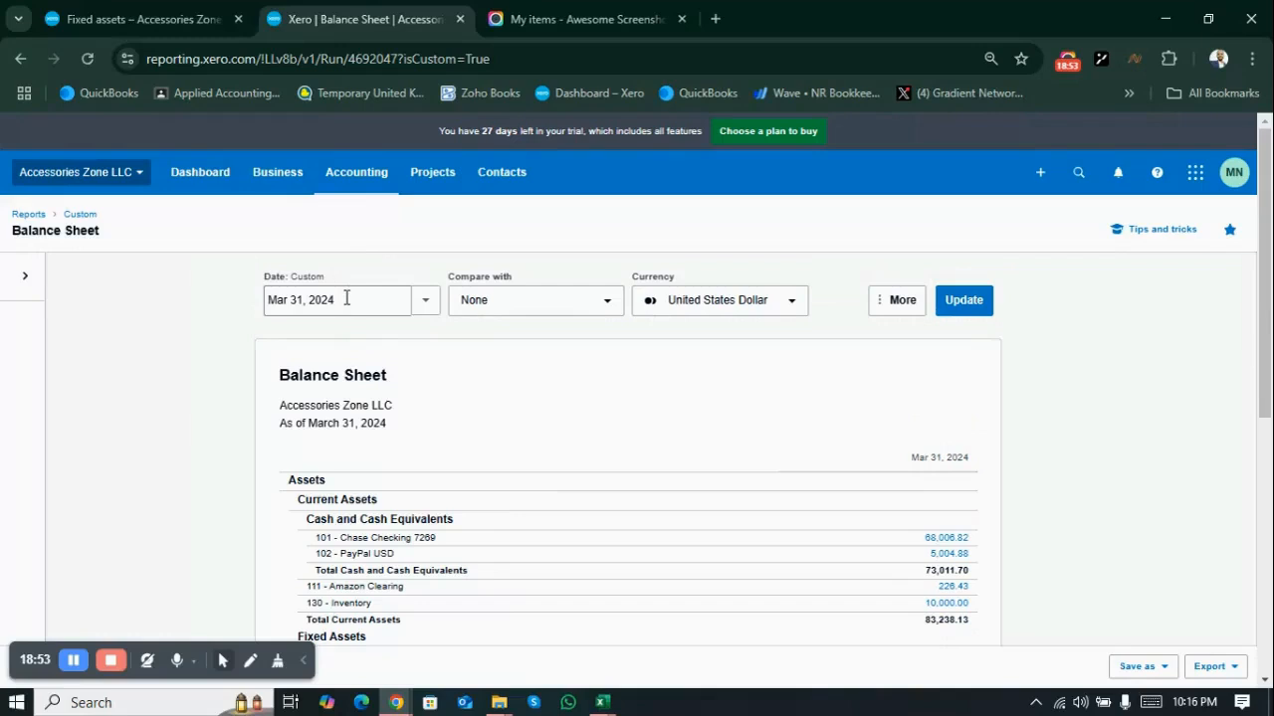
left_click(360, 340)
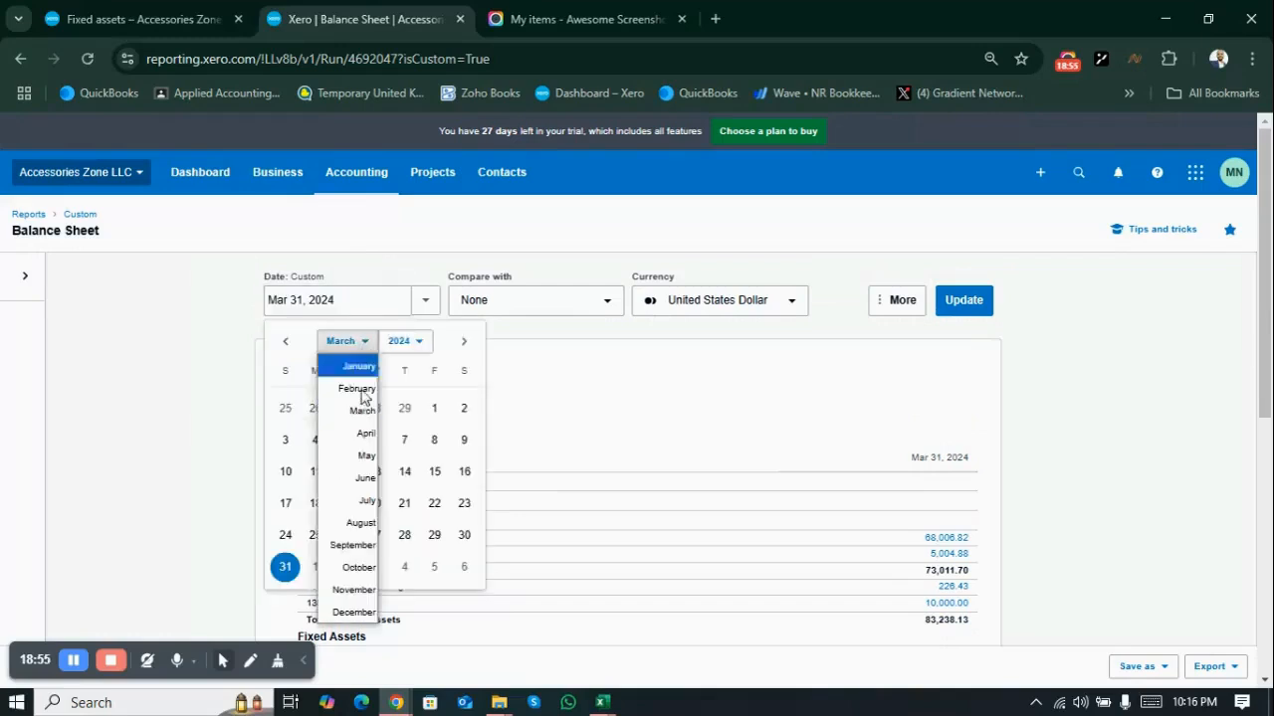
left_click(367, 501)
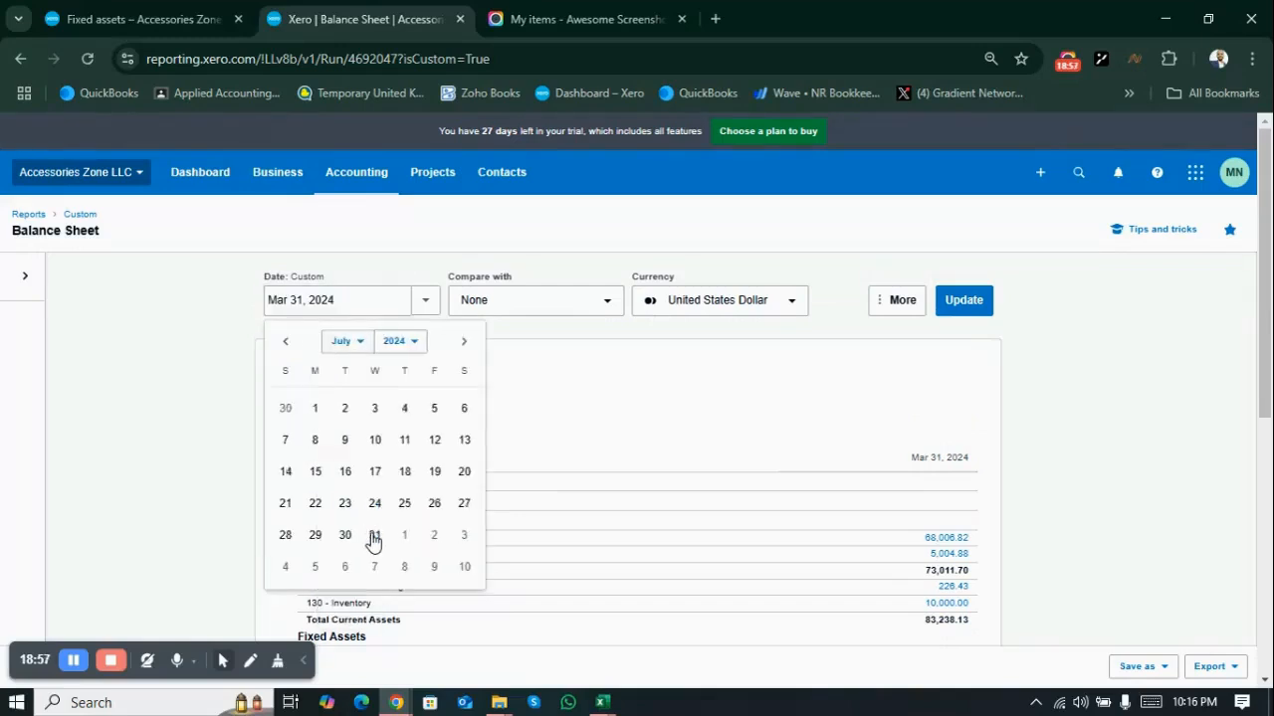
left_click(375, 535)
left_click(976, 298)
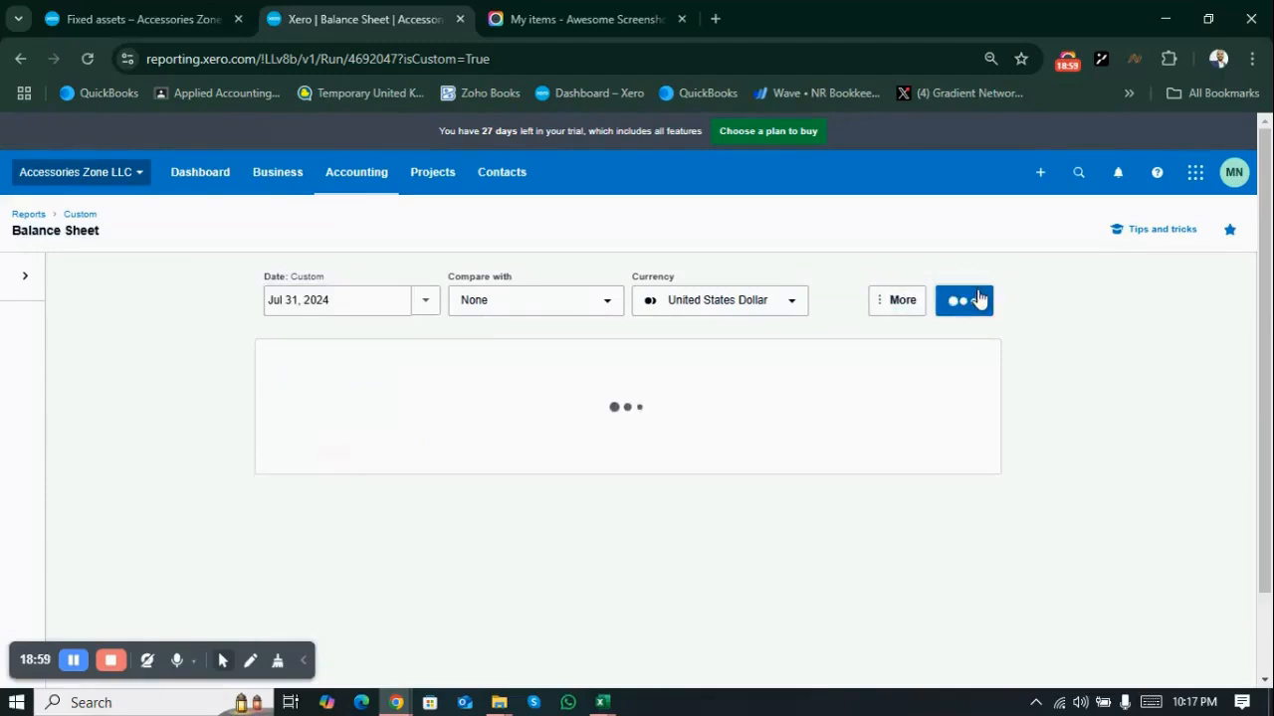
scroll(978, 297, "down", 3)
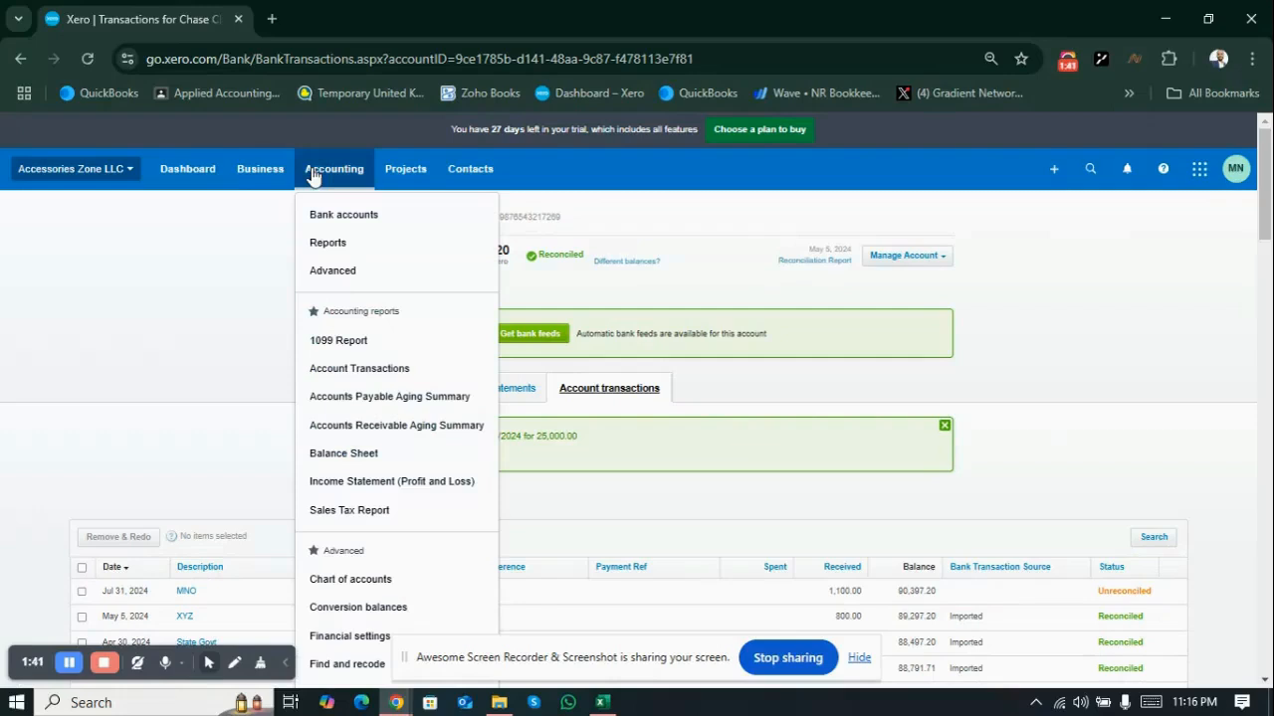
- Open the Income Statement (Profit and Loss), and switch to Excel to review the temporary Bank and Capital gain entry in B10:D11
left_click(366, 482)
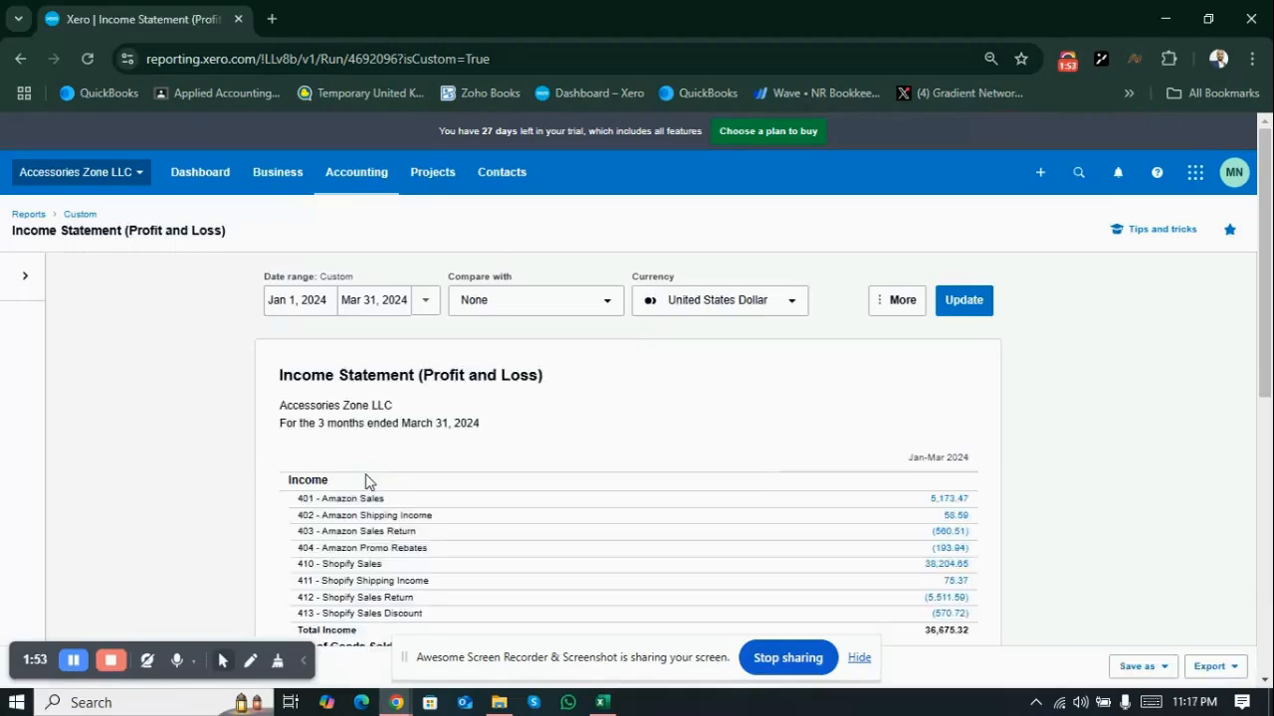
key("alt+Tab")
key("alt+Tab")
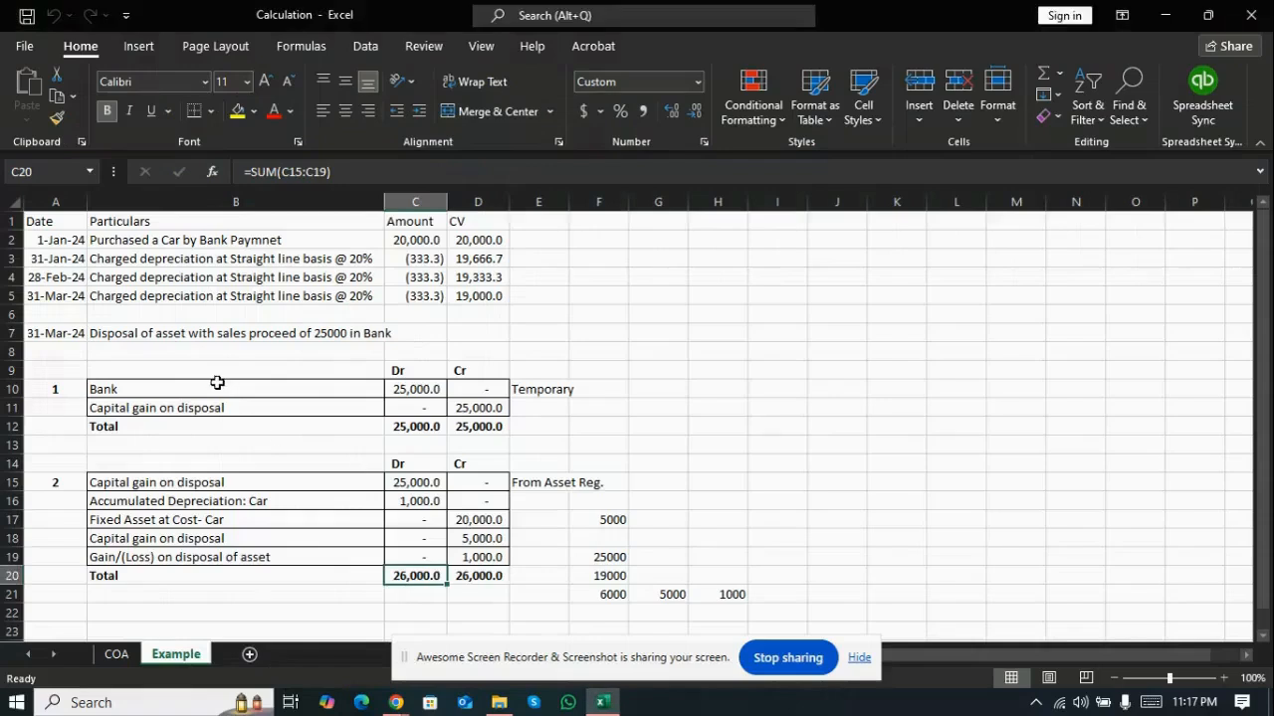
left_click(217, 384)
key("shift+Down")
key("shift+Right")
key("shift+Right")
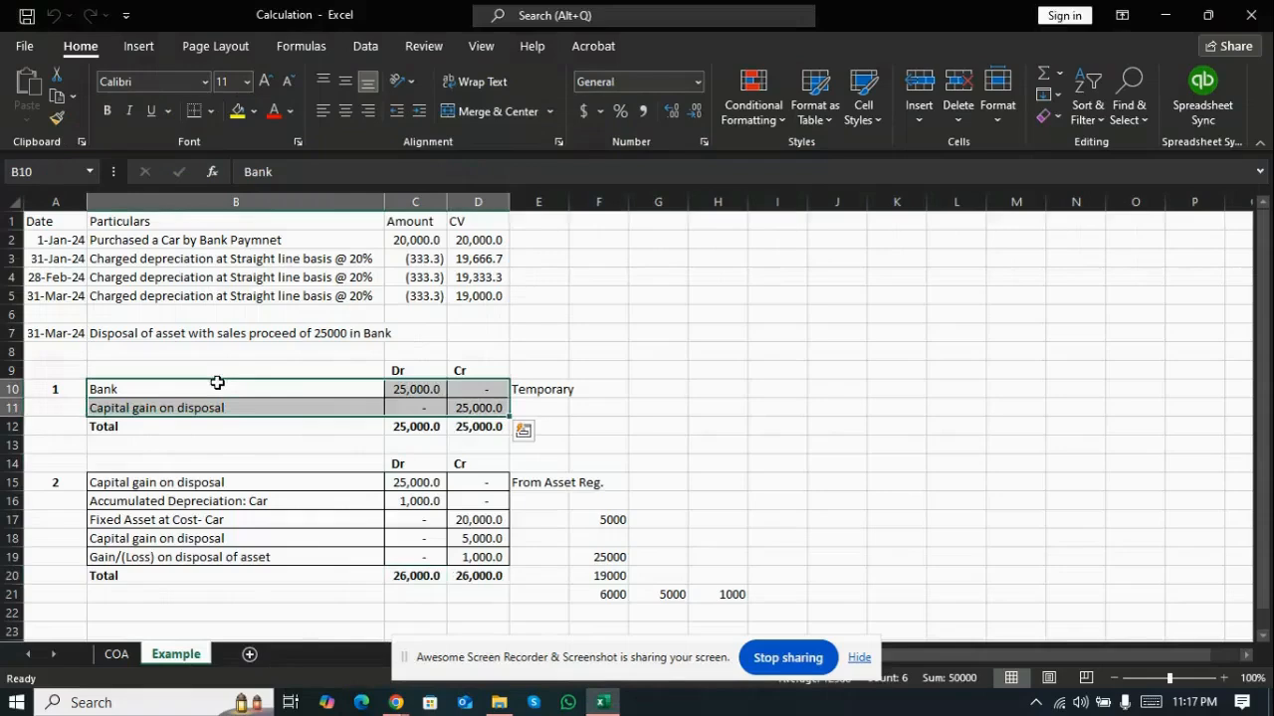
- Compare accounts 444 and 445 under Other Income in the Xero Income Statement with the disposal gain entries in Excel cells D11, C15 and D18:D19
key("alt+Tab")
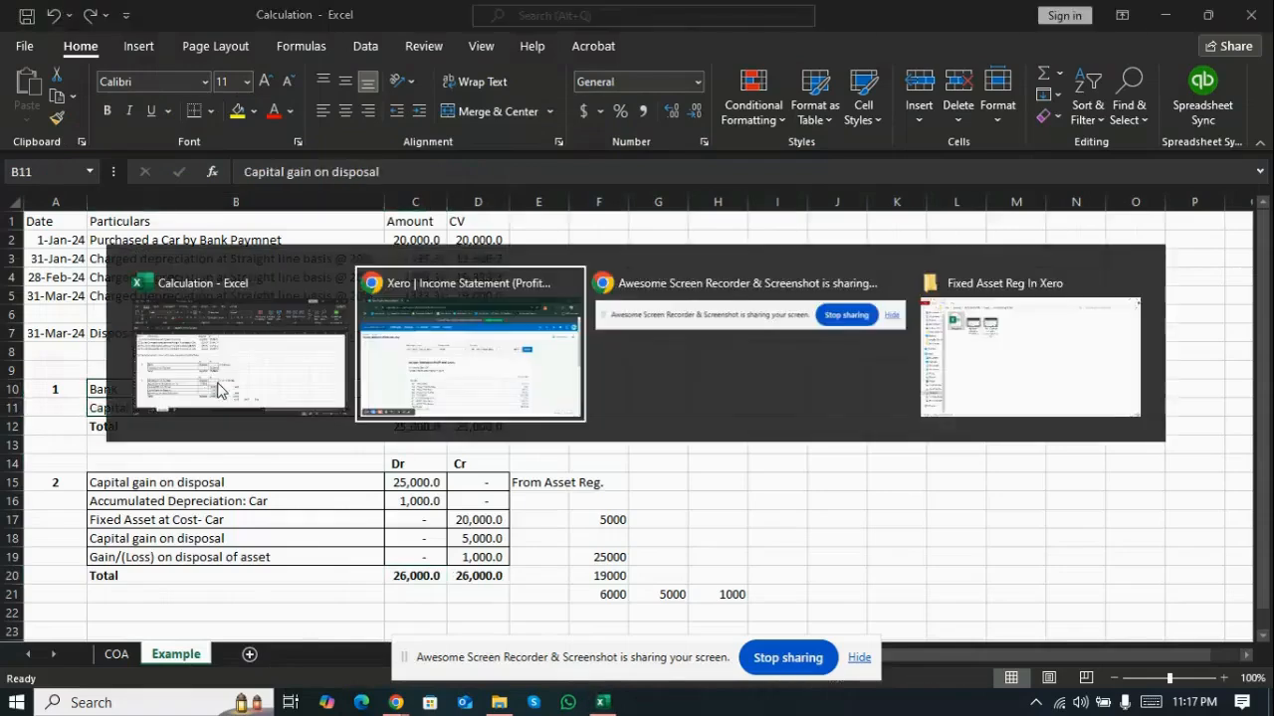
scroll(217, 391, "down", 7)
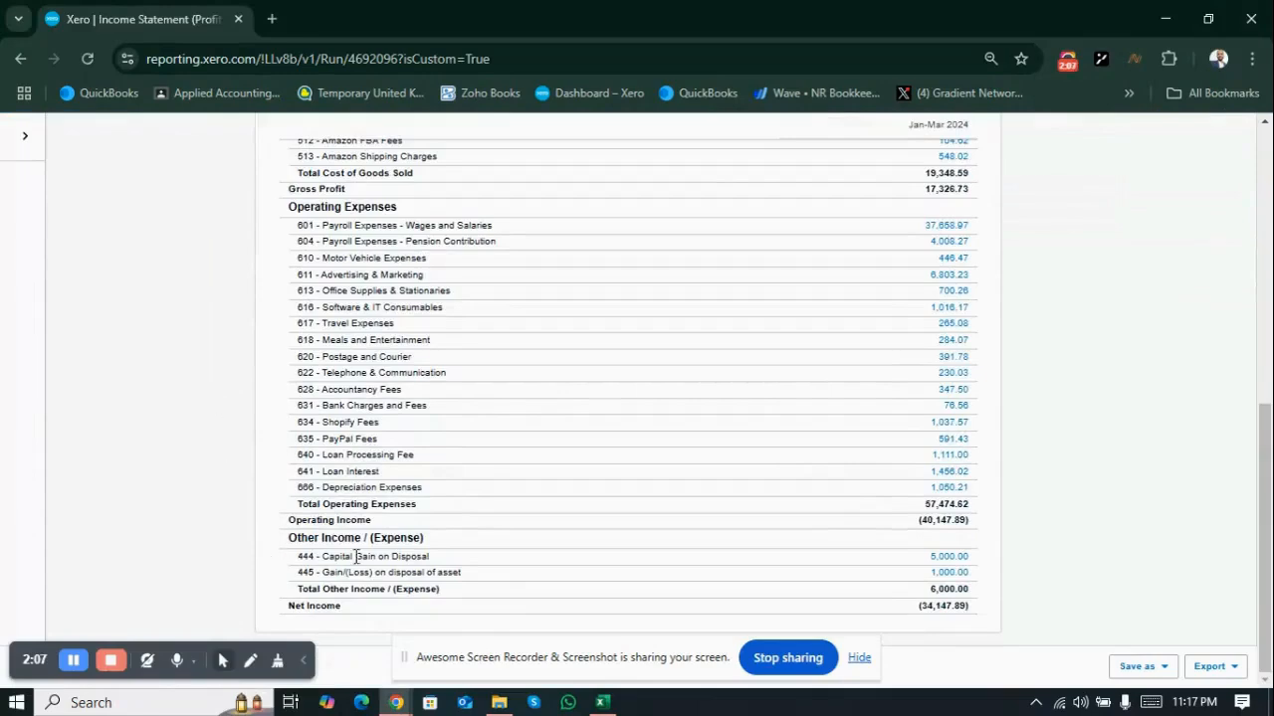
key("alt+Tab")
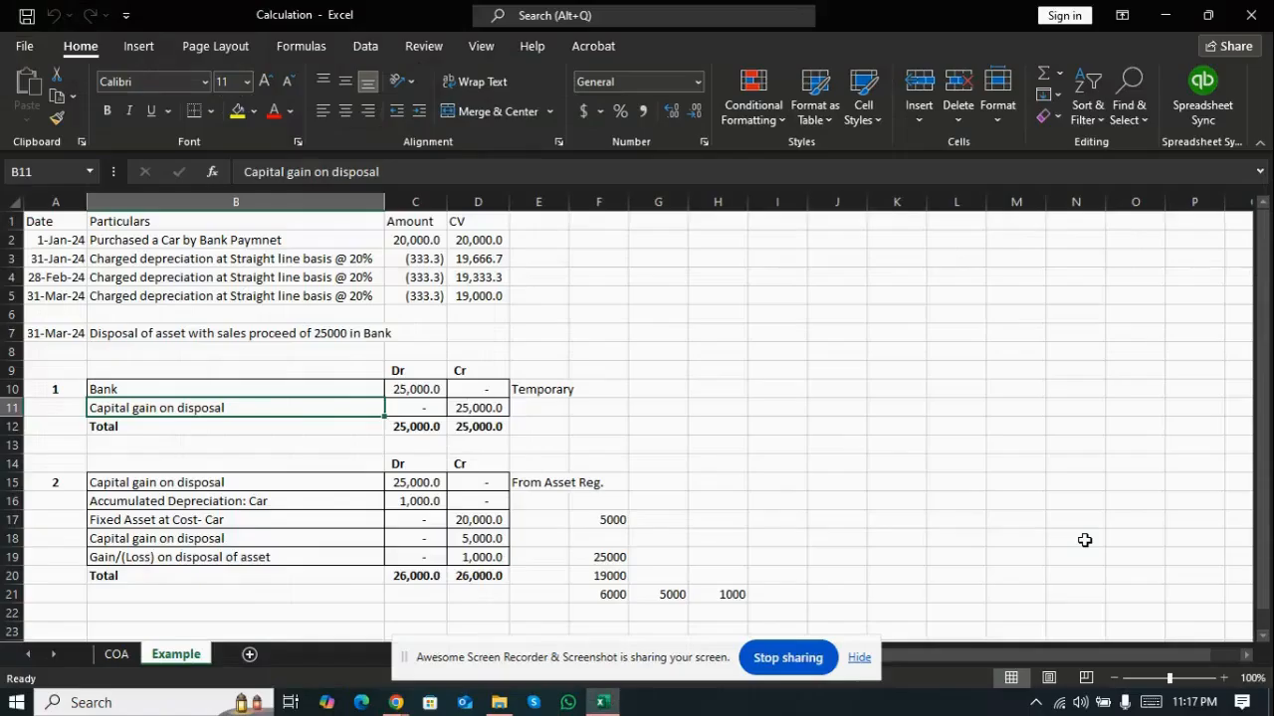
key("Right")
key("Right")
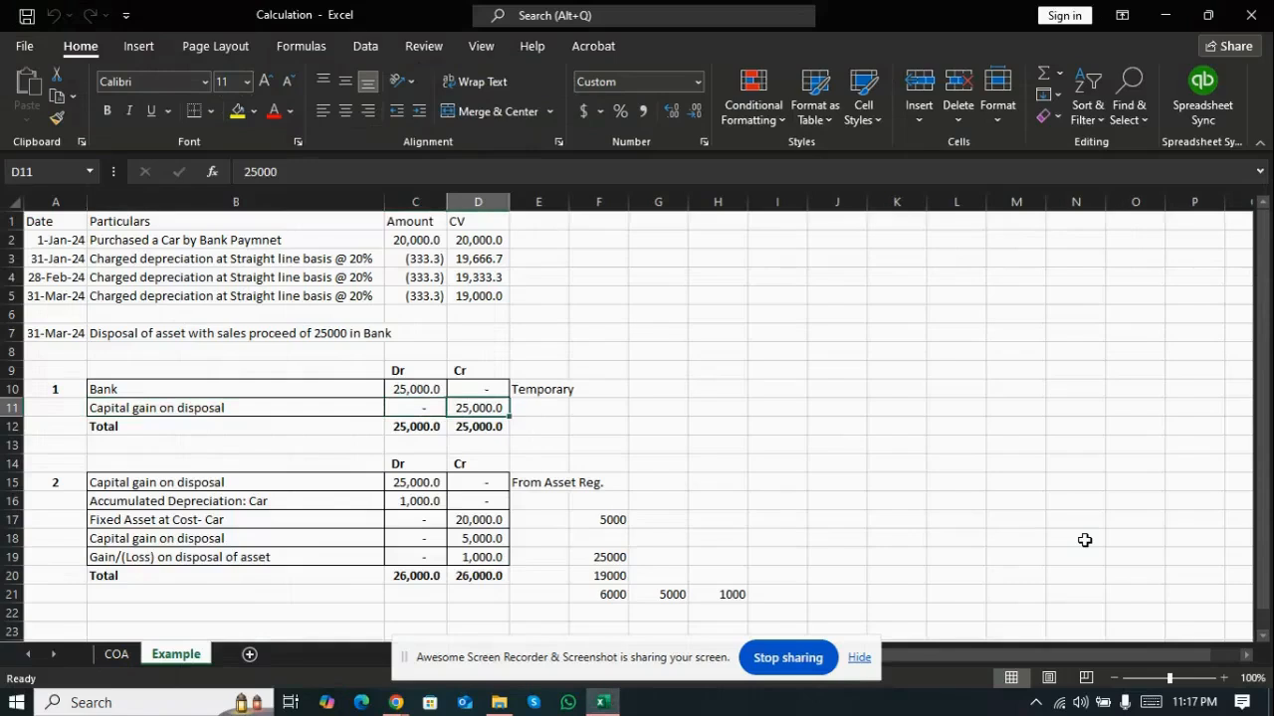
left_click(418, 482, "ctrl")
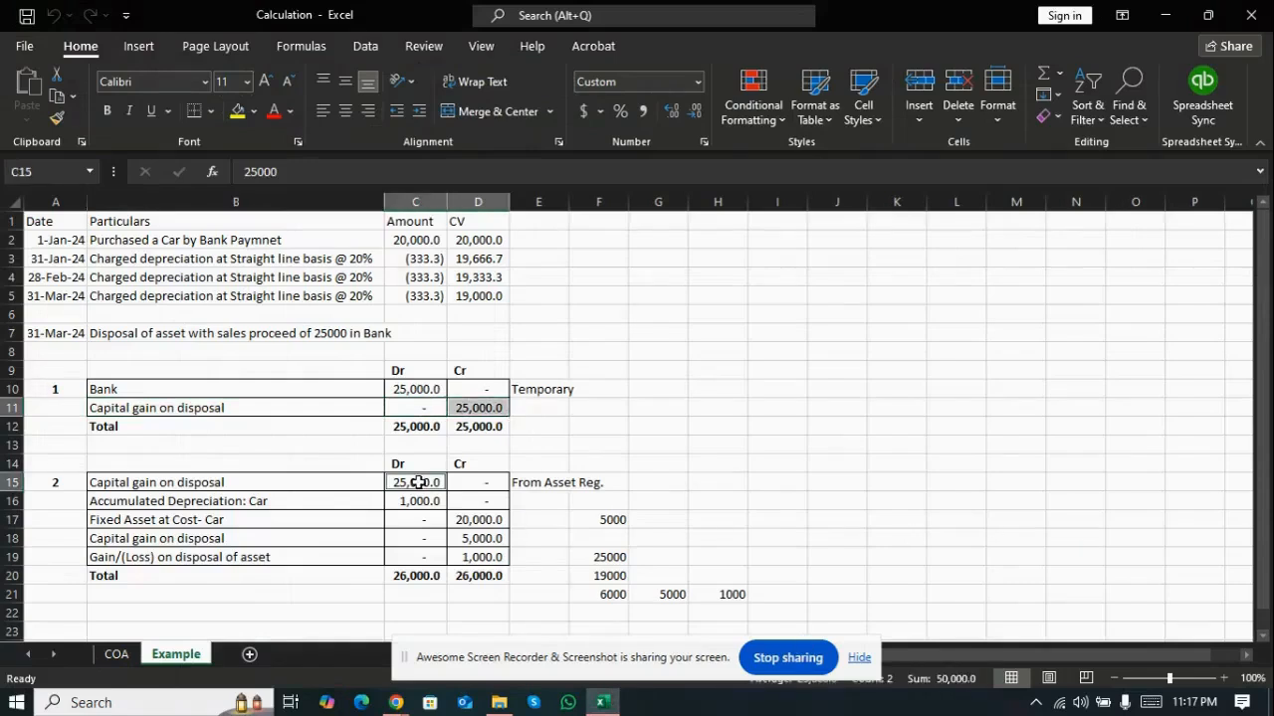
left_click(306, 539)
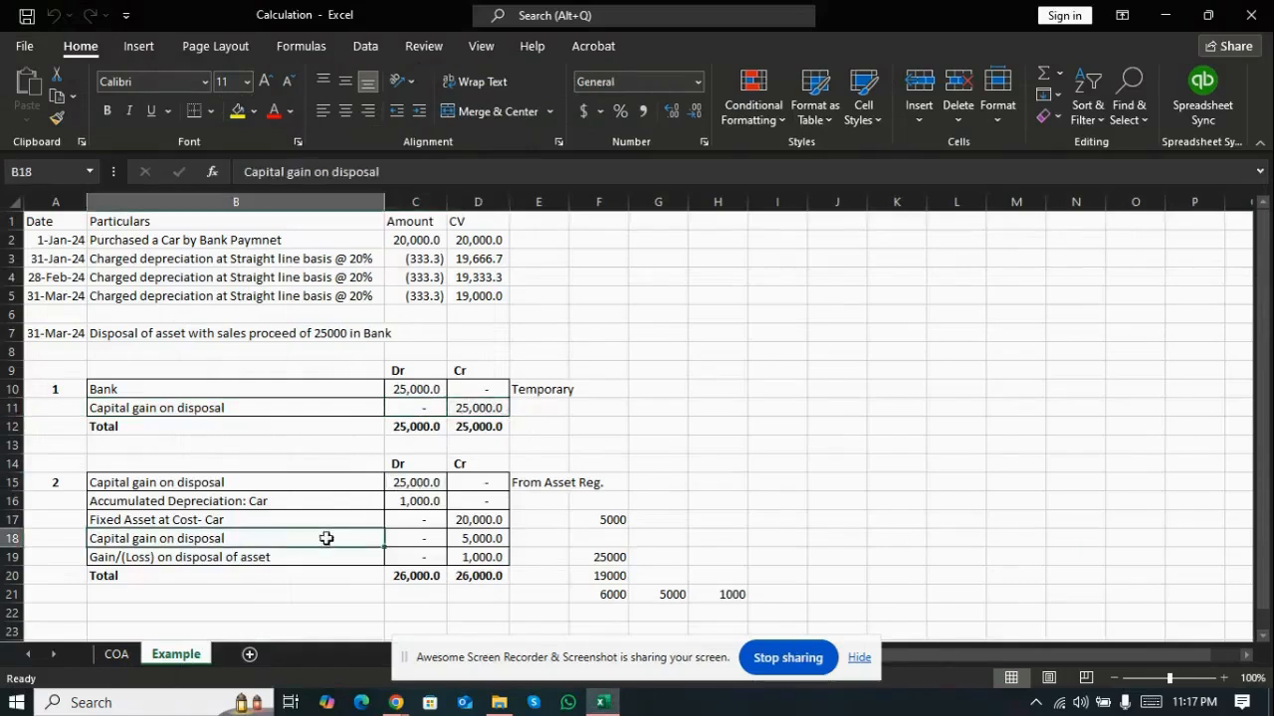
left_click(468, 541)
key("alt+Tab")
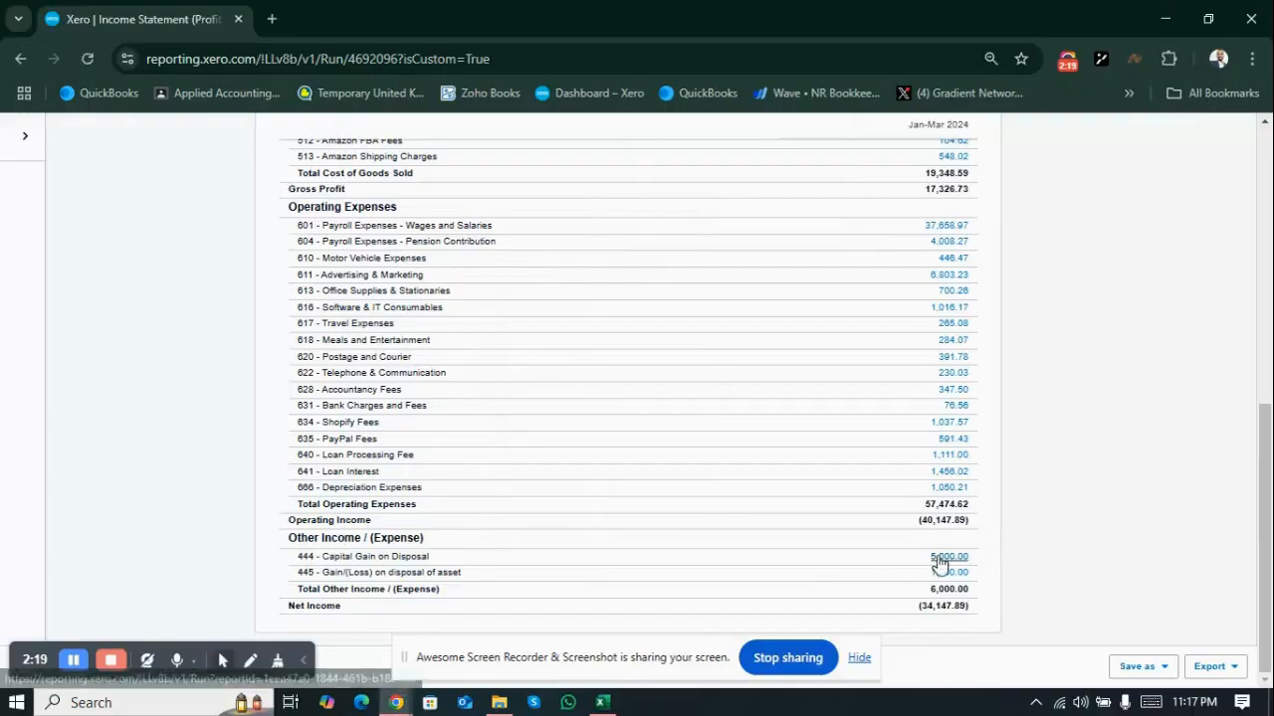
key("alt+Tab")
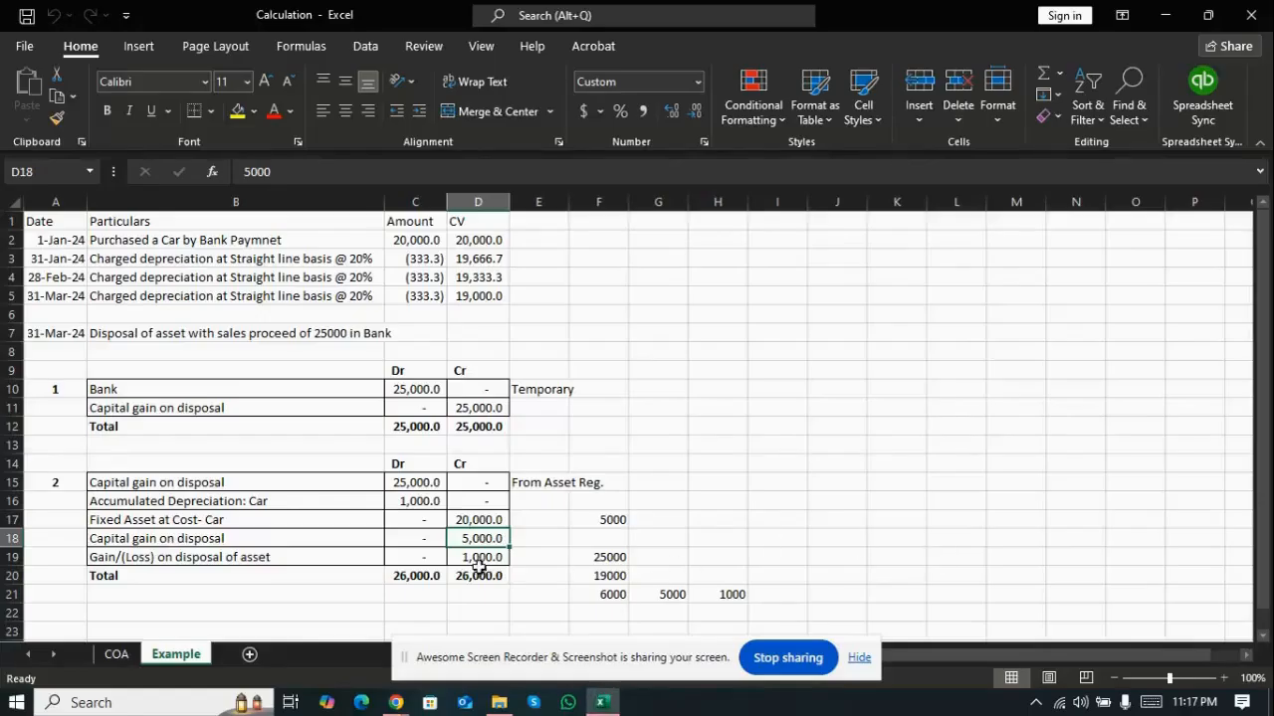
key("alt+Tab")
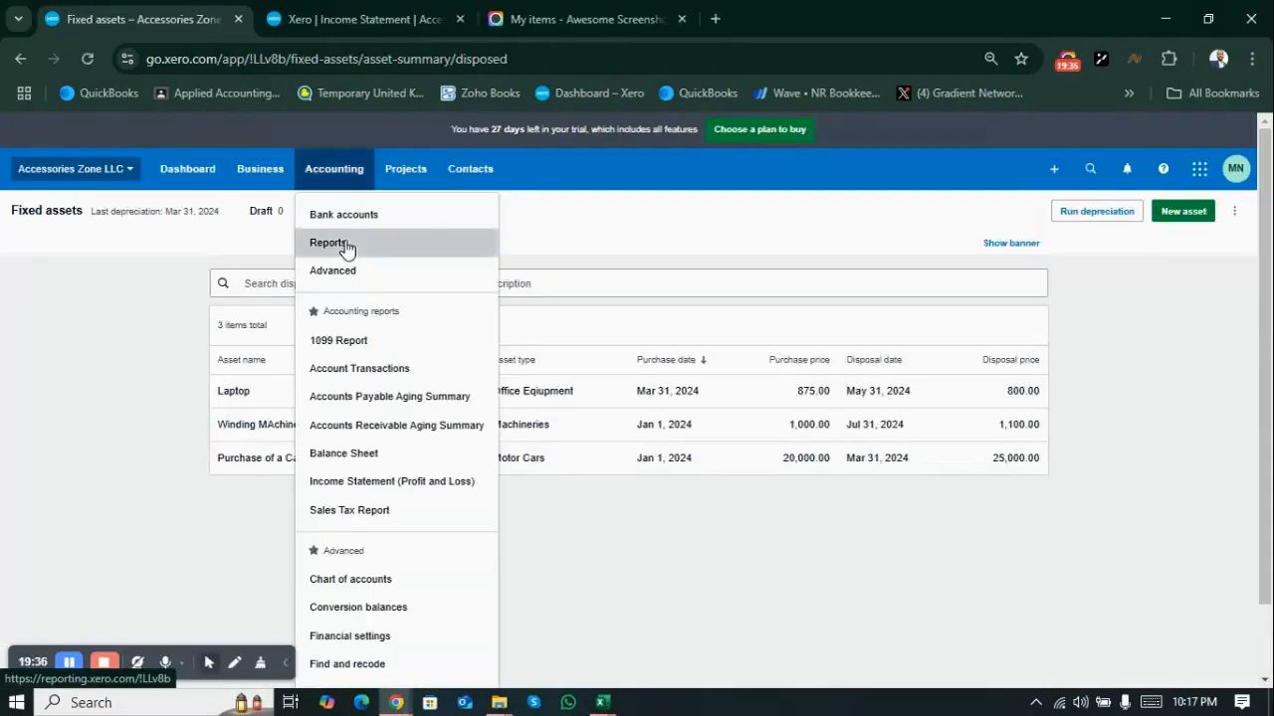
- Search Xero's reports for "fixed" and open the Fixed Asset Reconciliation report
left_click(346, 247)
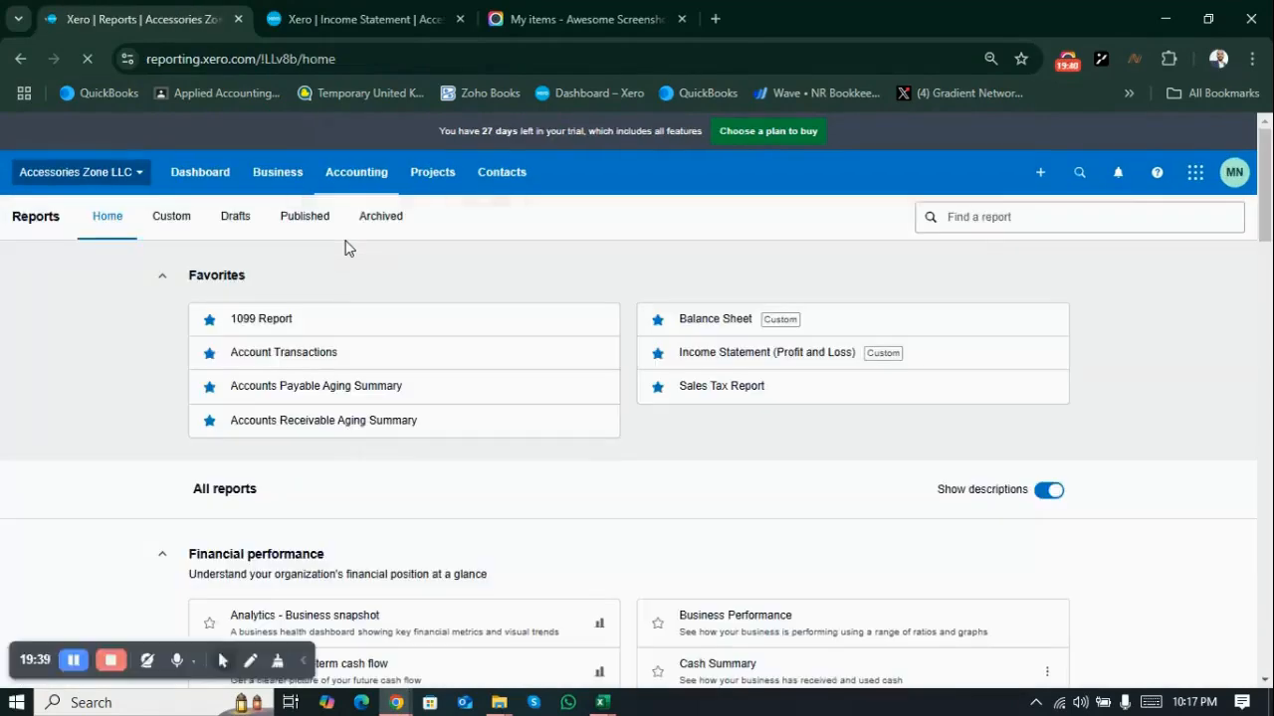
left_click(1057, 215)
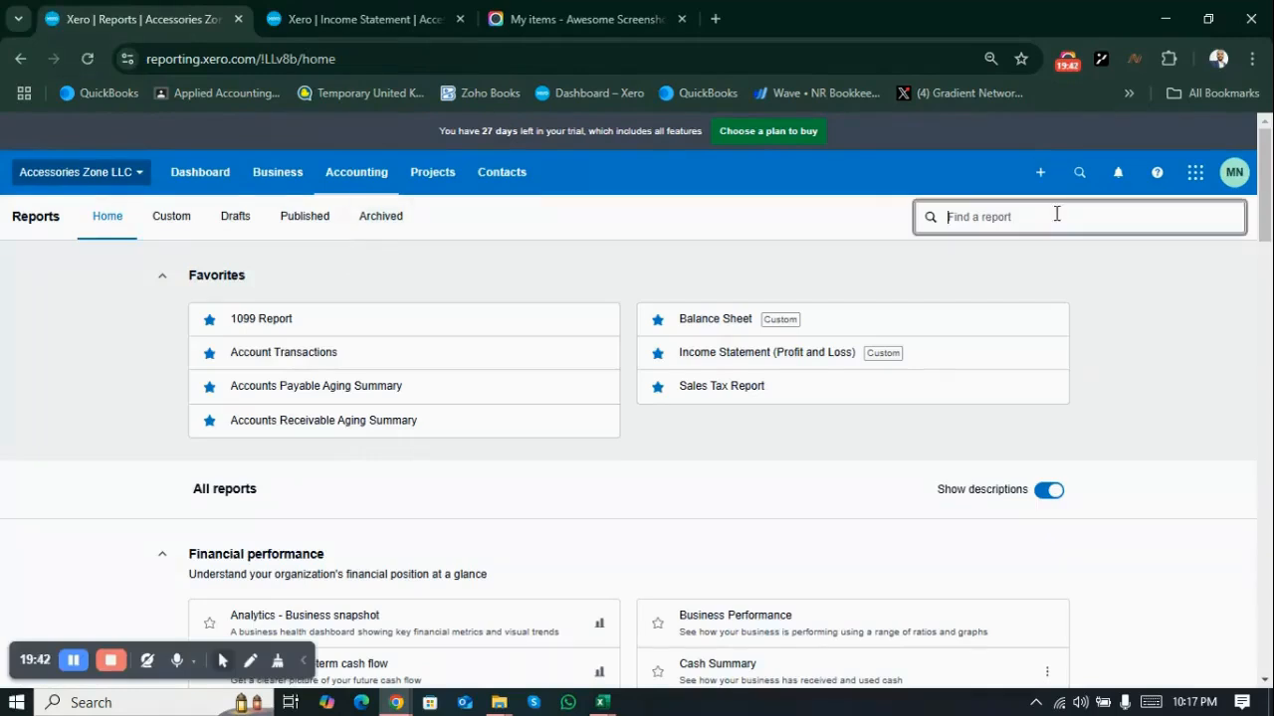
type("fixed")
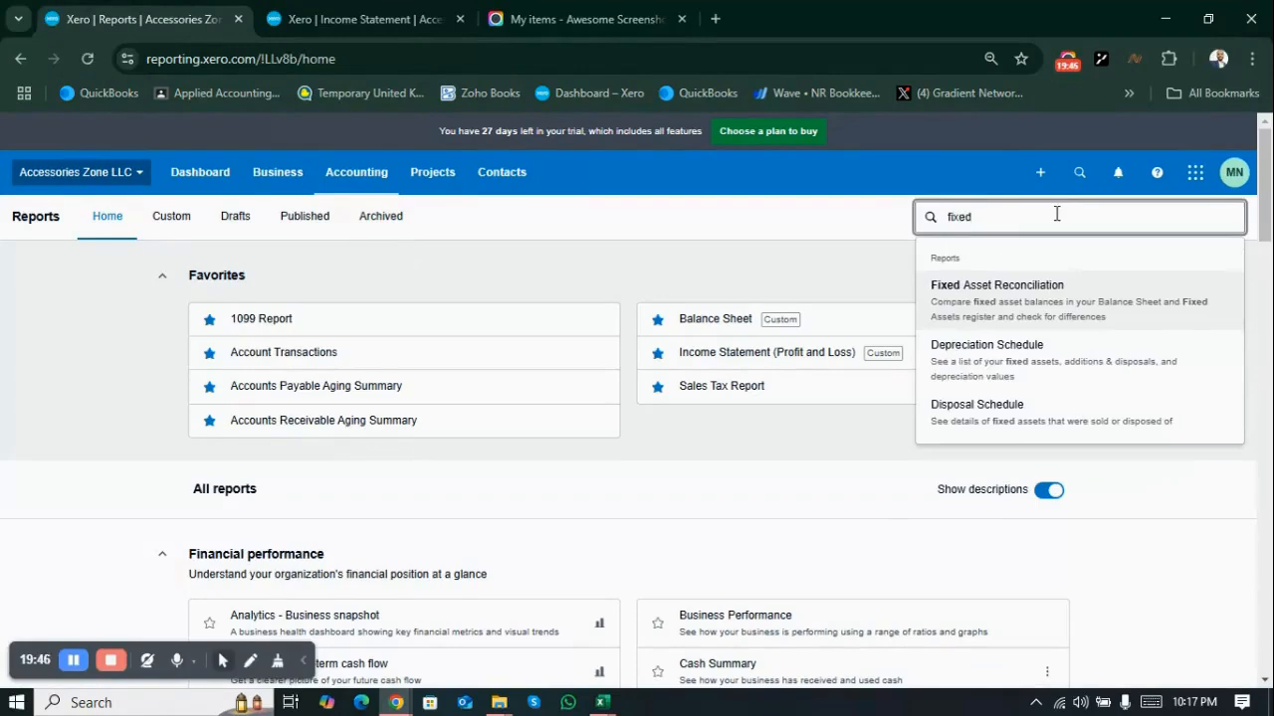
left_click(1047, 294)
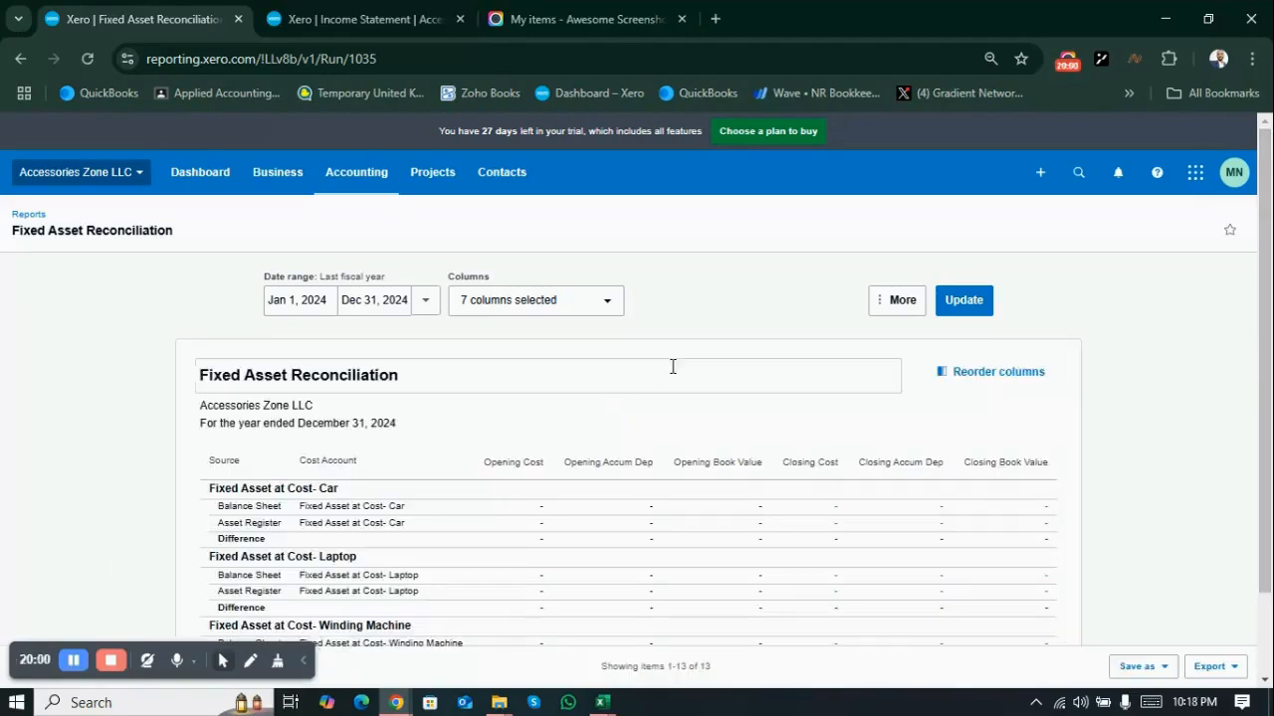
- Set the Fixed Asset Reconciliation end date to Mar 31, 2024 and update the report
scroll(1266, 225, "down", 1)
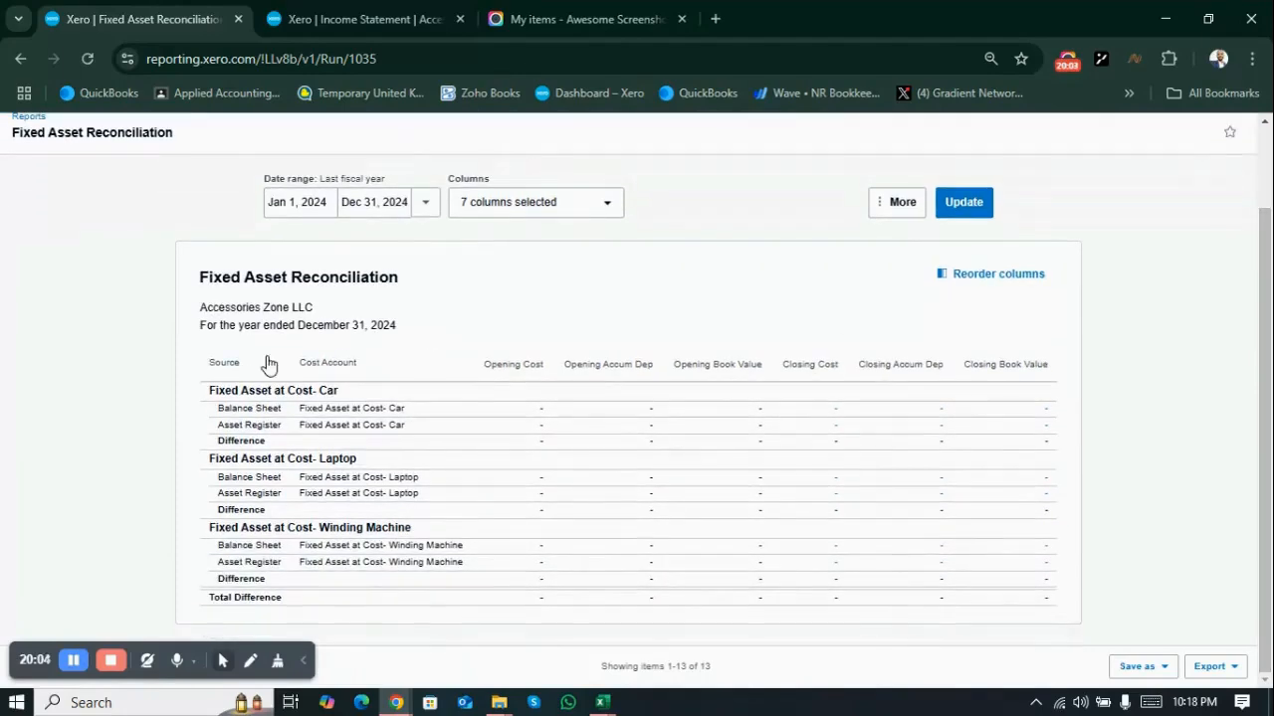
left_click(379, 202)
left_click(441, 244)
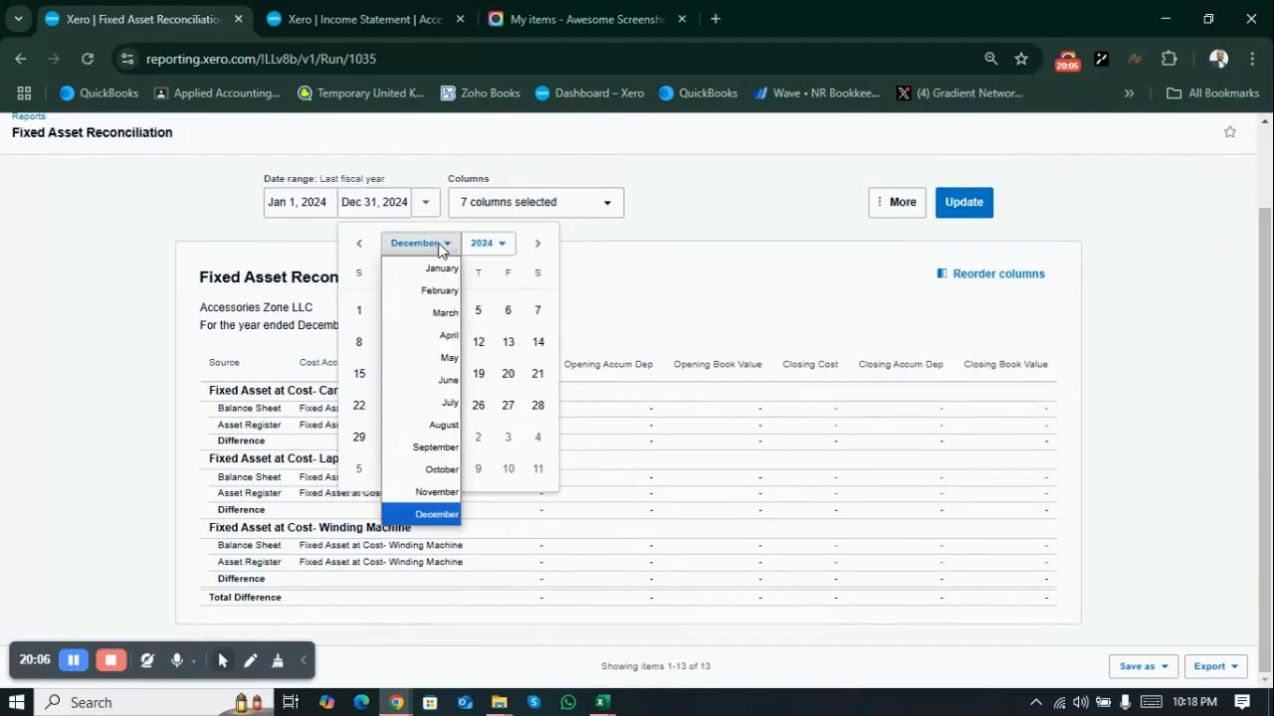
left_click(451, 315)
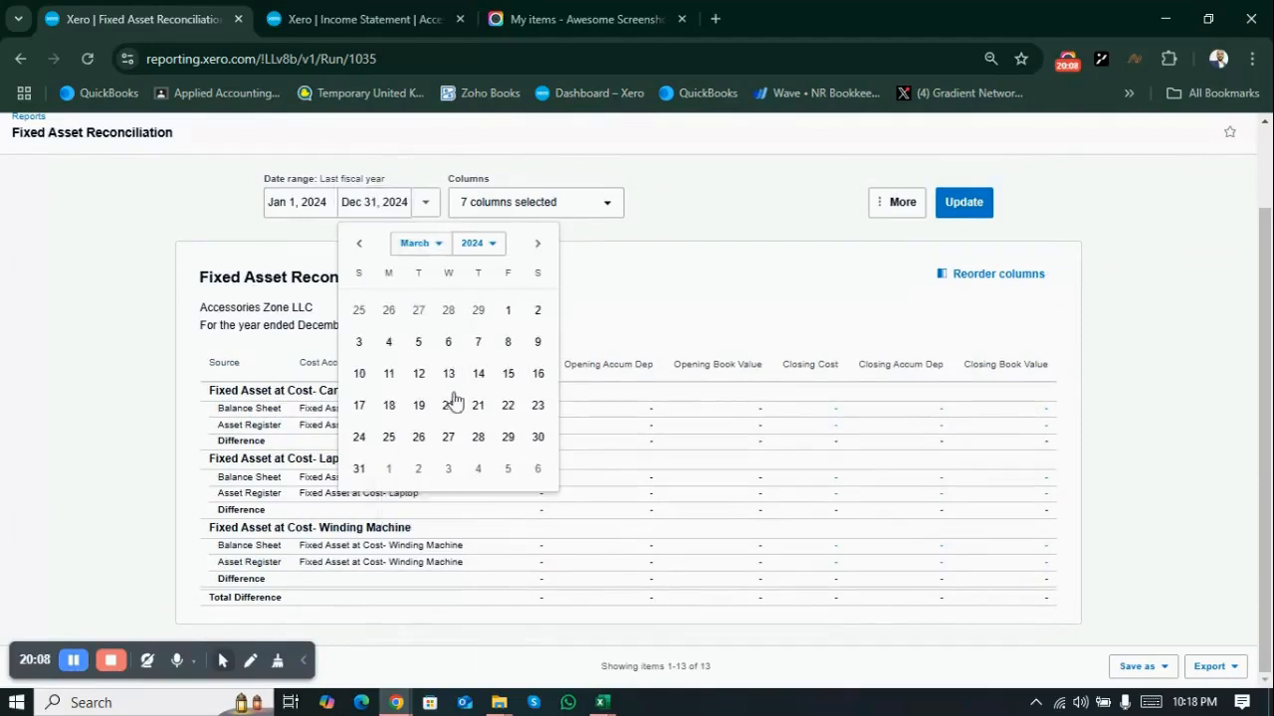
left_click(364, 472)
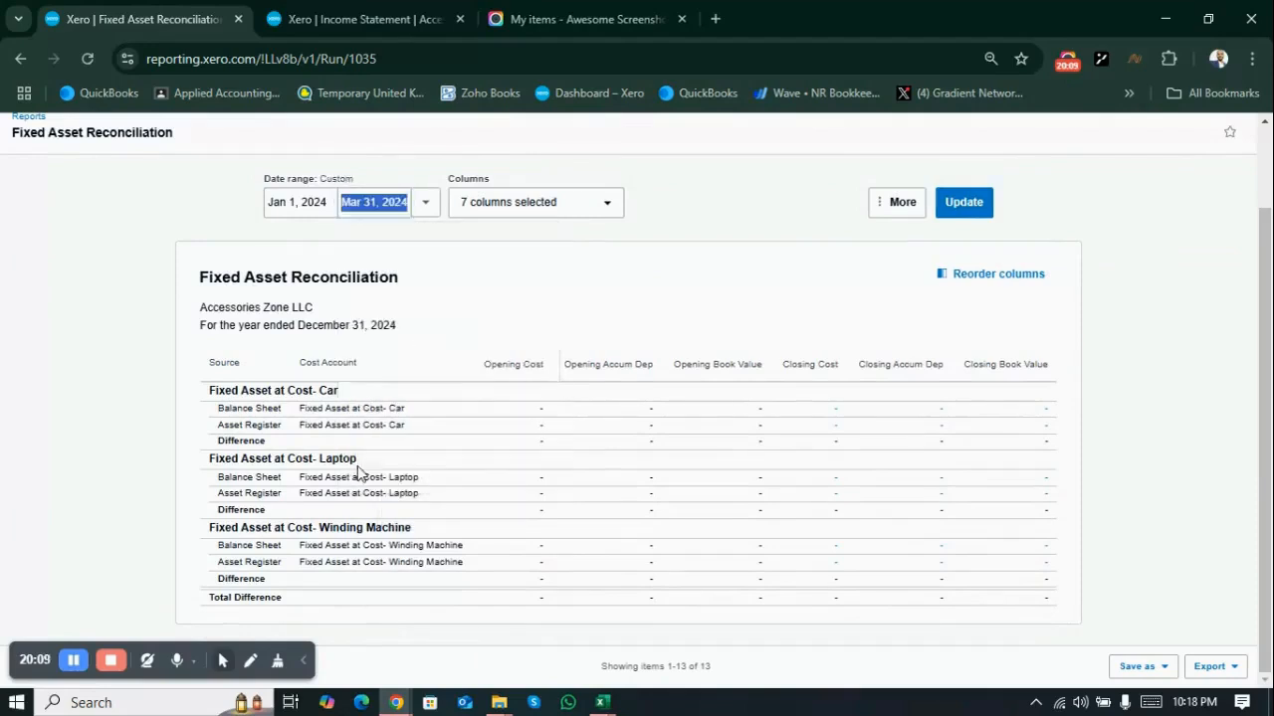
left_click(961, 209)
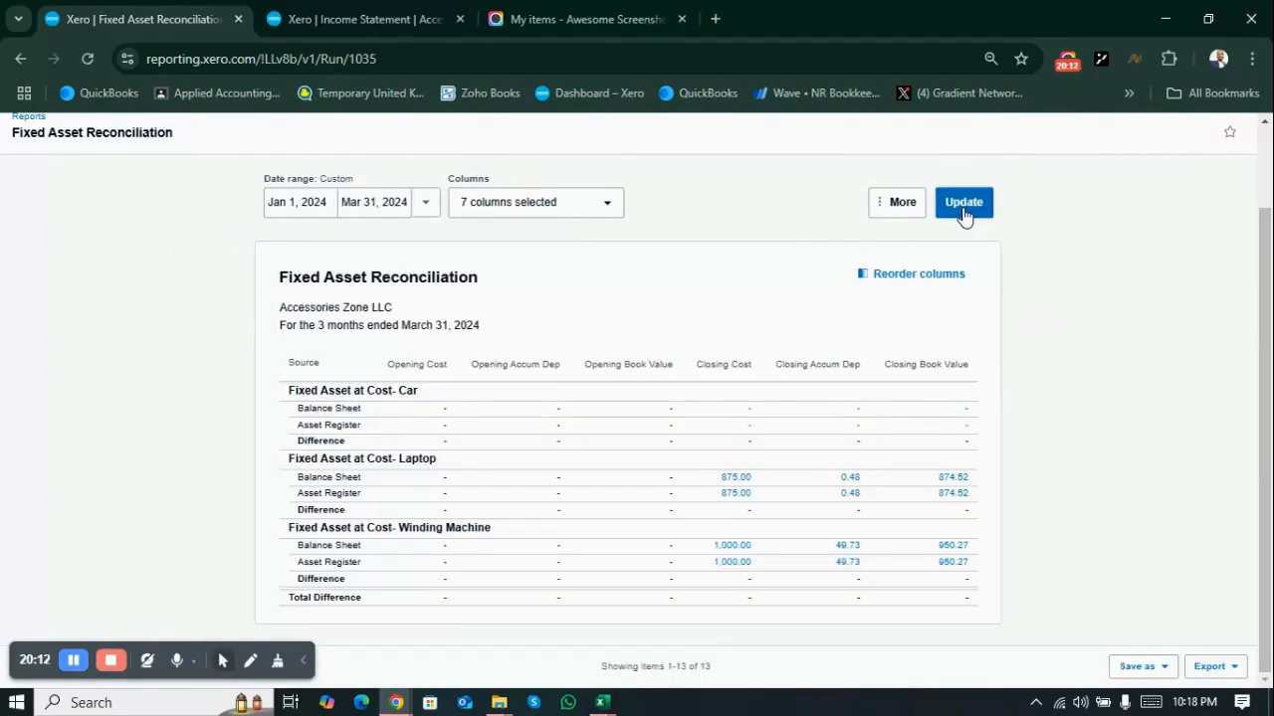
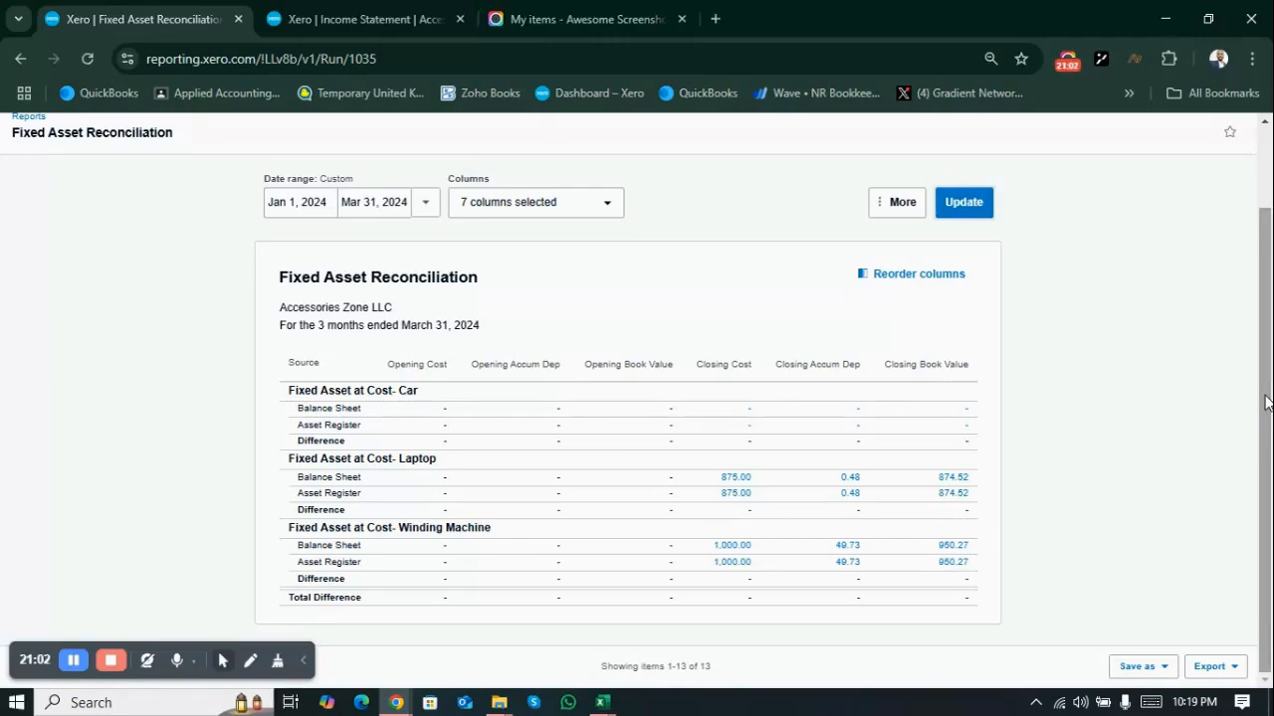
- Leave the Fixed Asset Reconciliation report and open the fixed assets register
left_click_drag(1266, 401, 1268, 297)
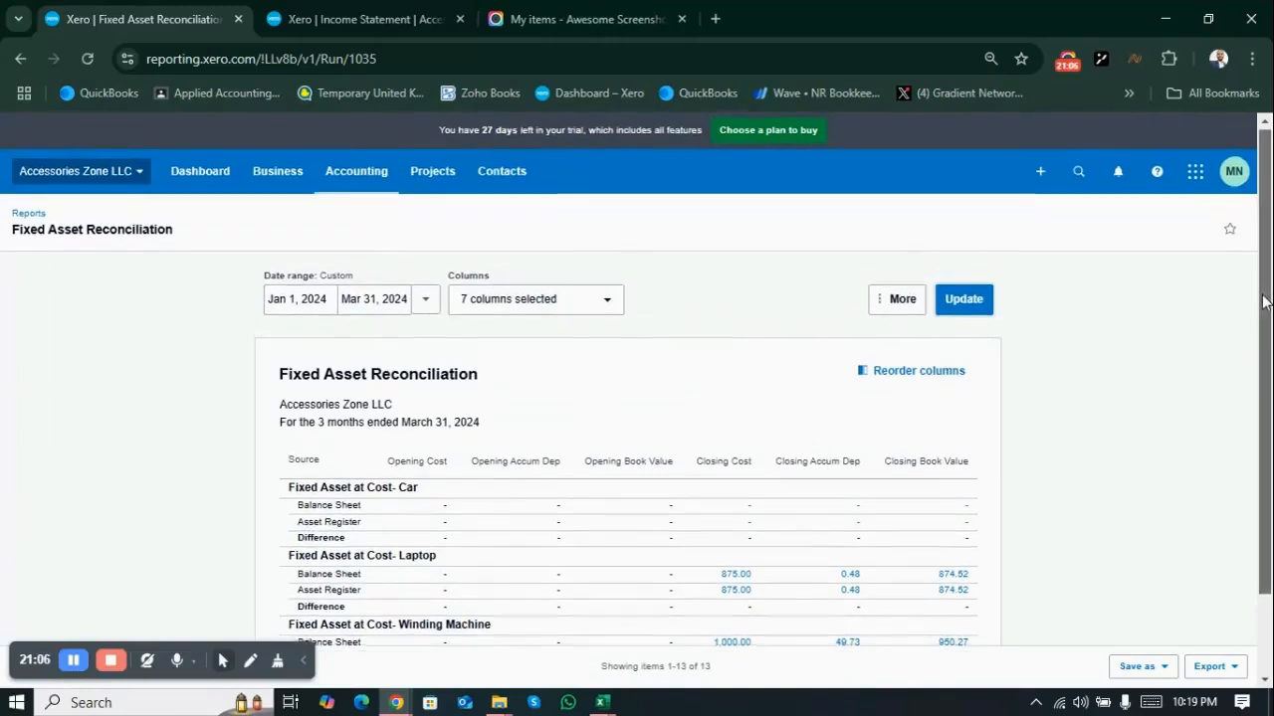
scroll(307, 587, "down", 1)
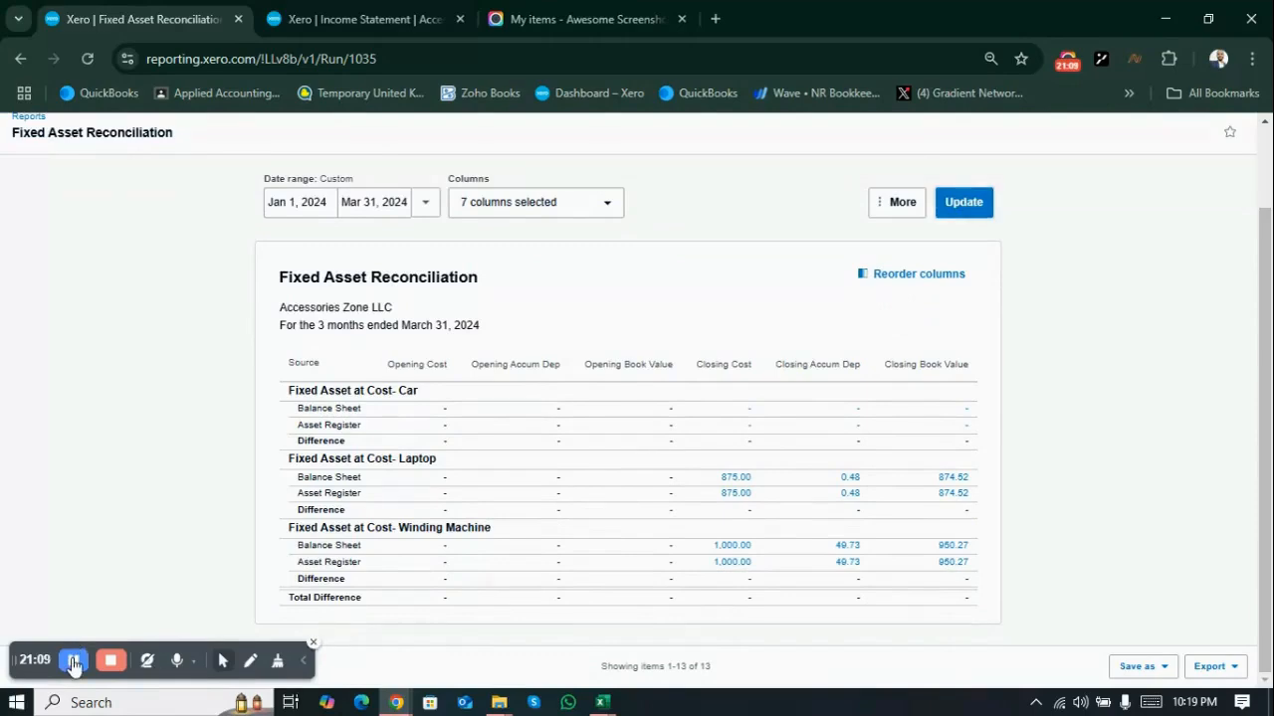
scroll(3, 156, "up", 1)
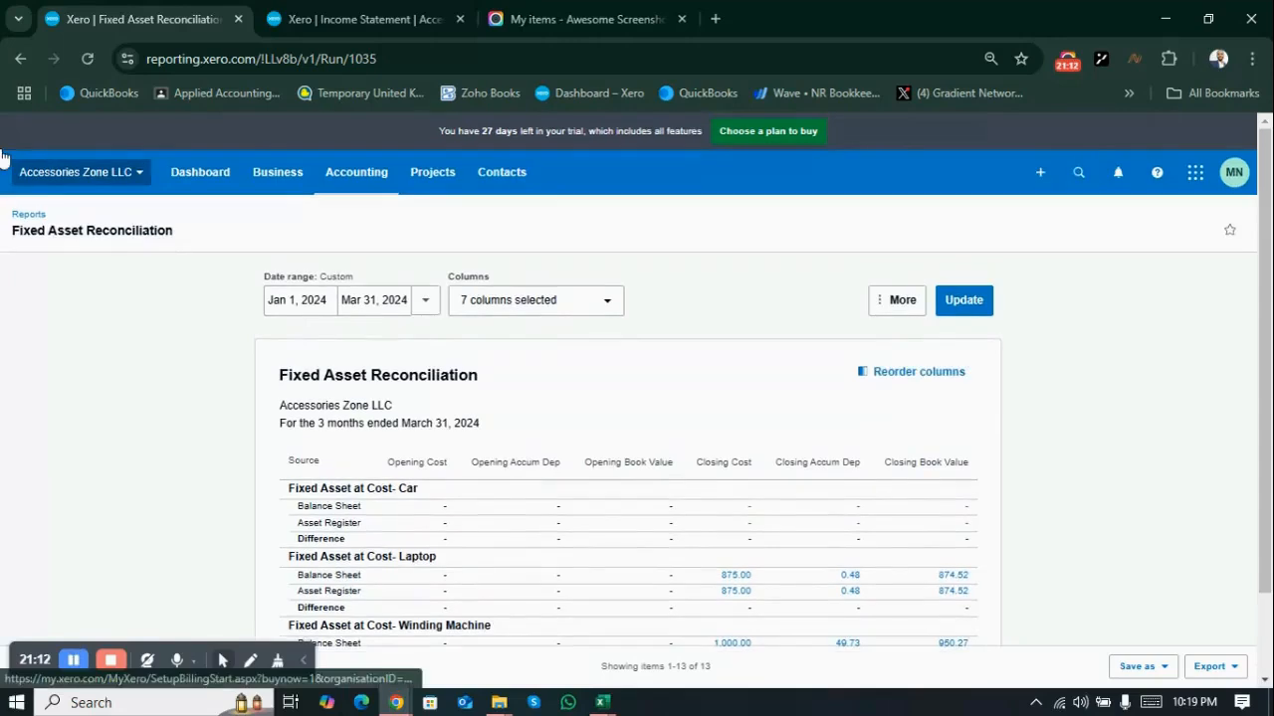
left_click(358, 175)
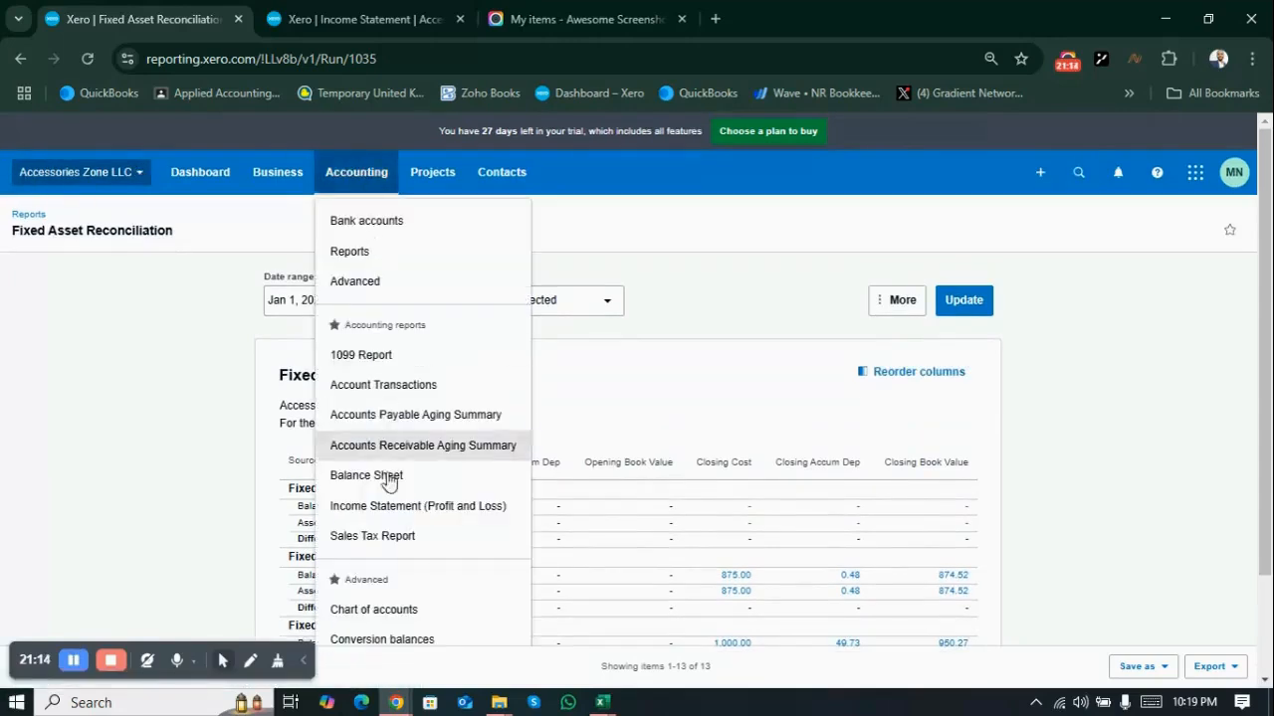
scroll(395, 430, "down", 1)
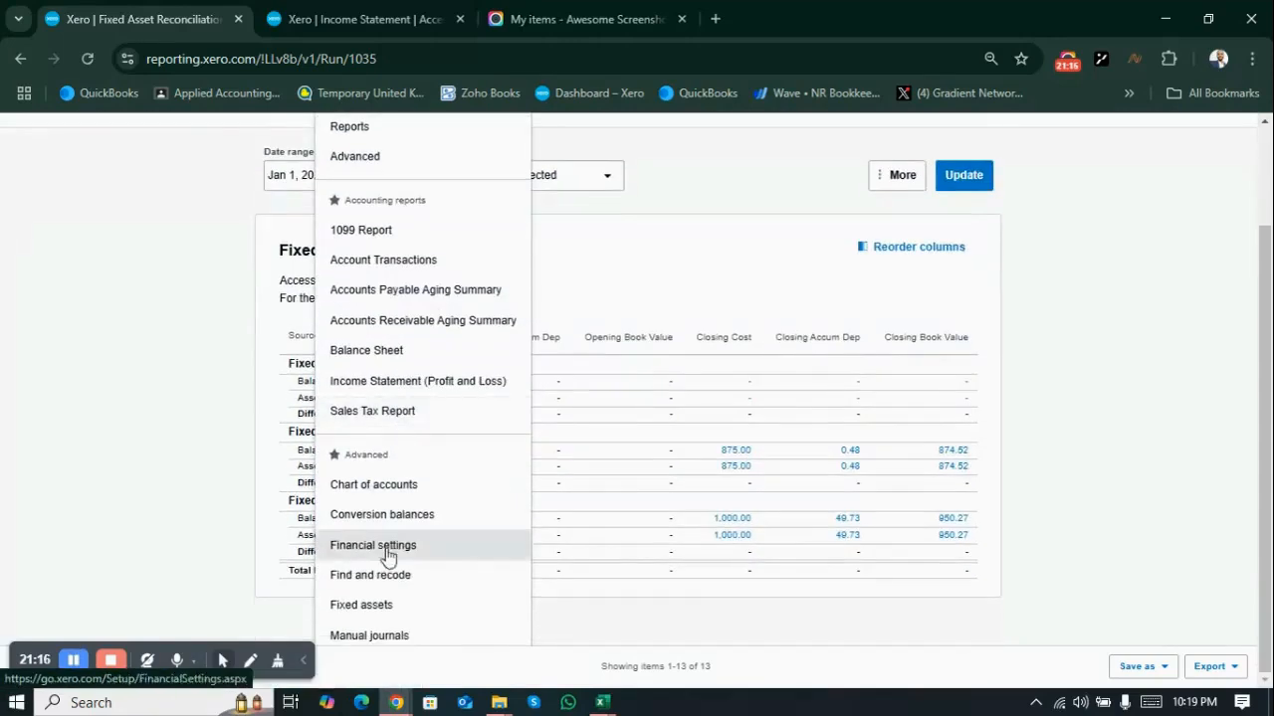
left_click(376, 607)
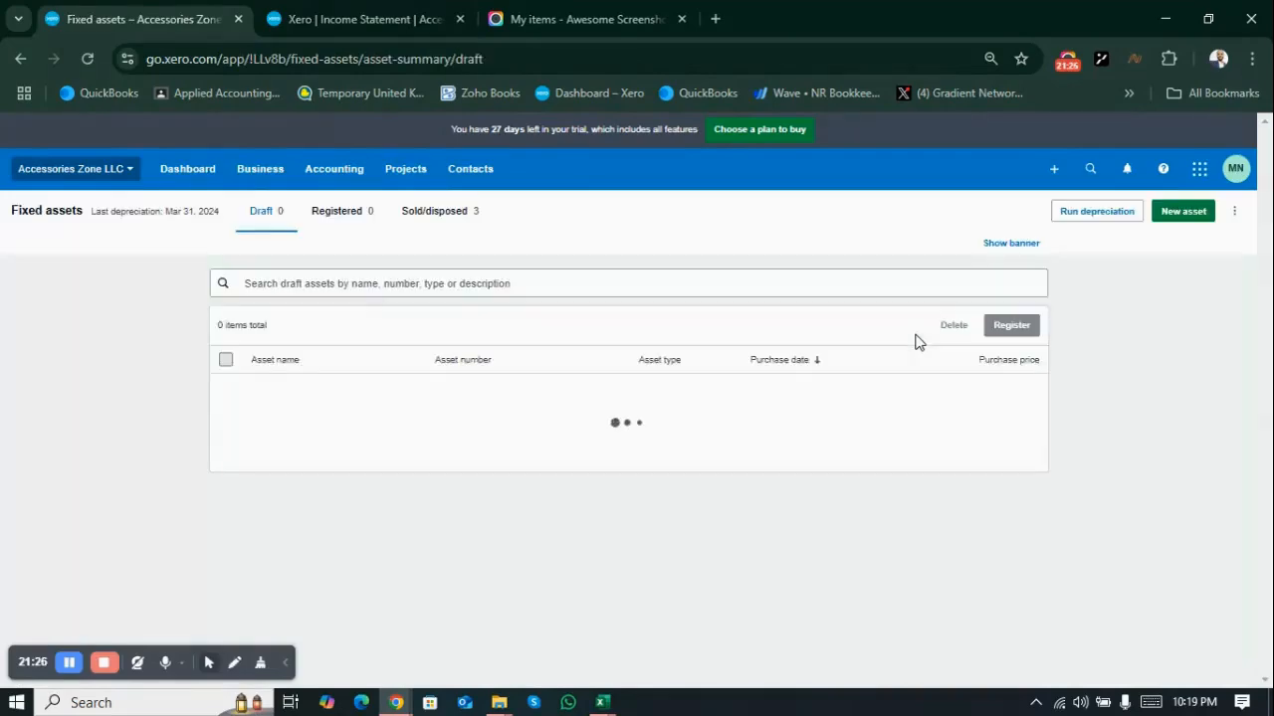
- Start a new fixed asset named Van with a purchase date of Jan 1, 2024
left_click(1162, 221)
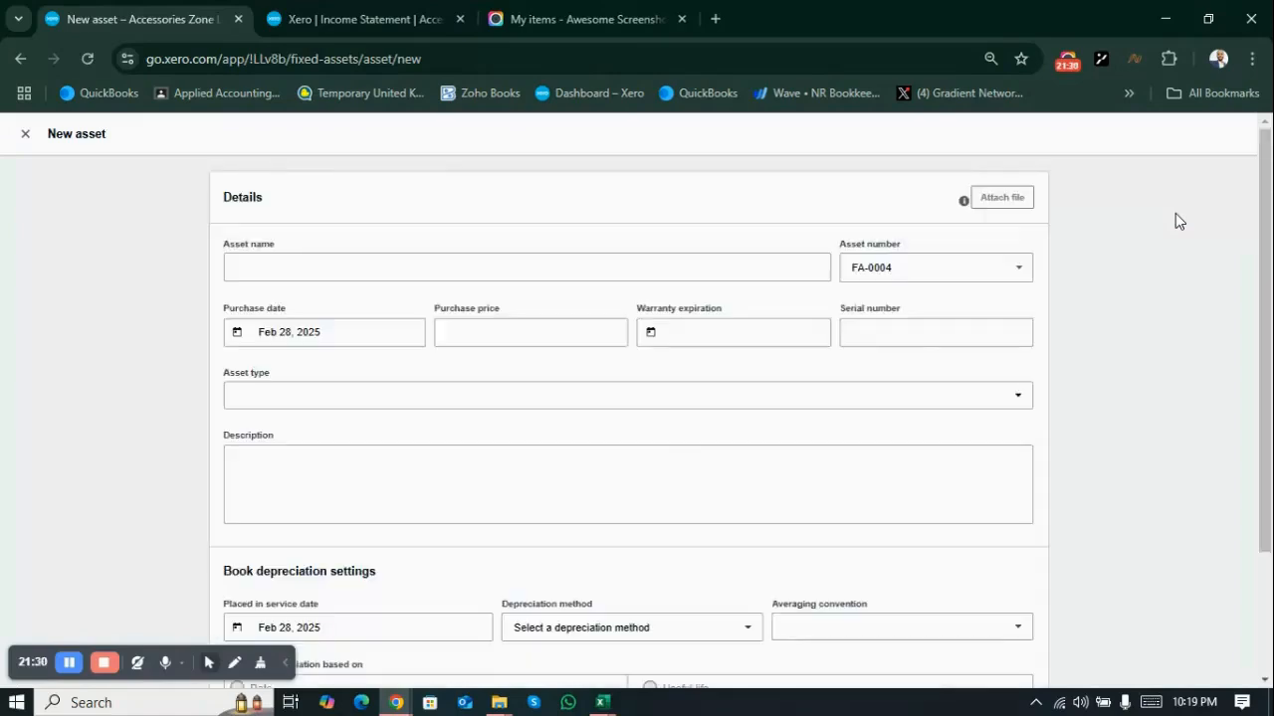
left_click(552, 261)
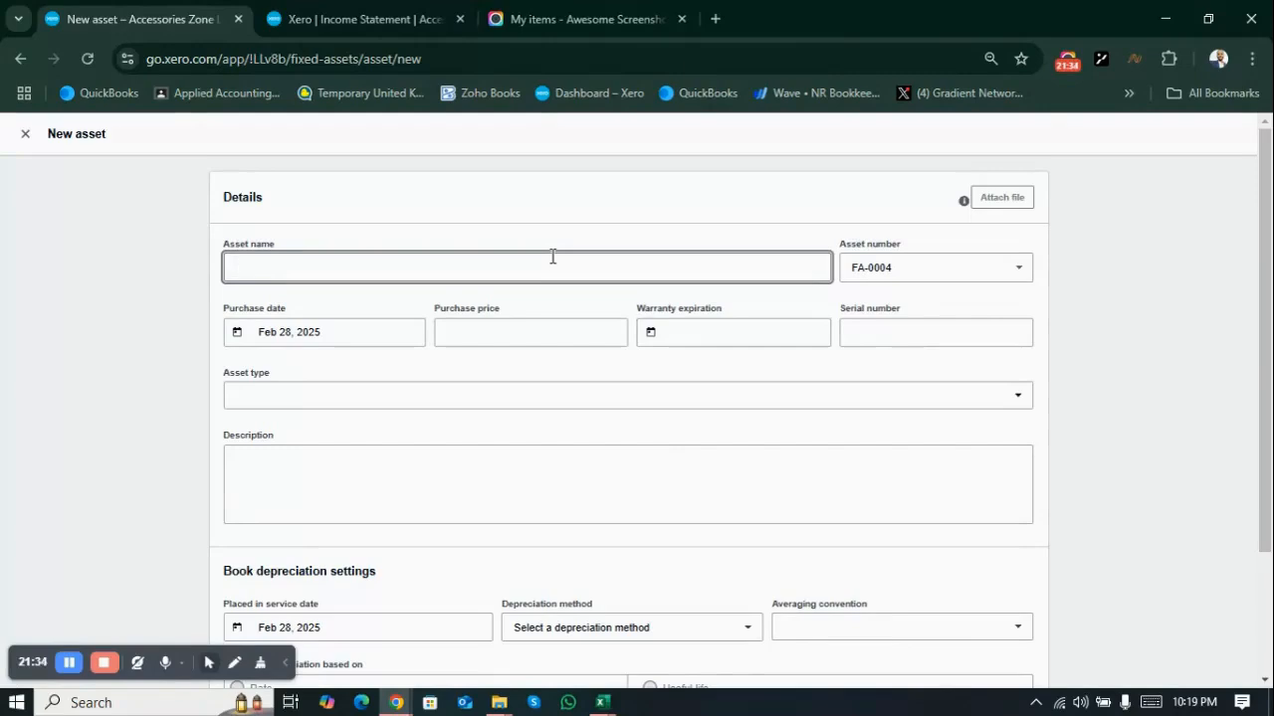
type("Van")
left_click(403, 329)
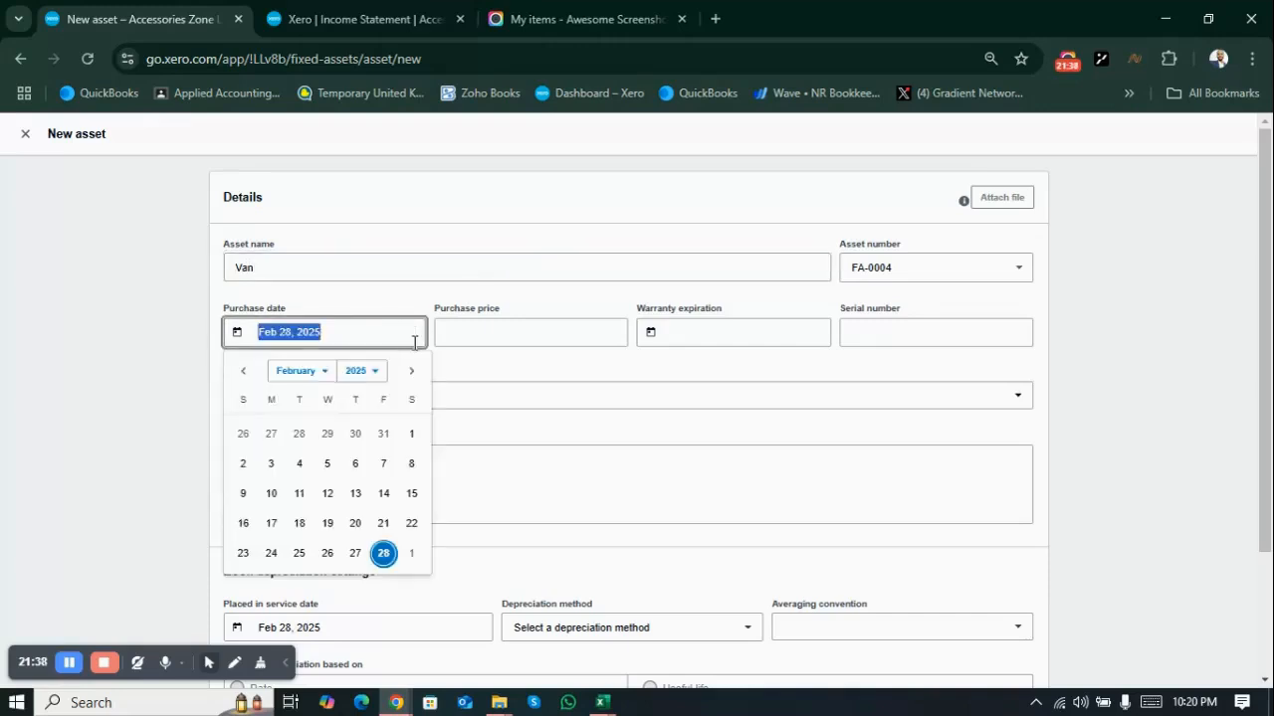
left_click(376, 372)
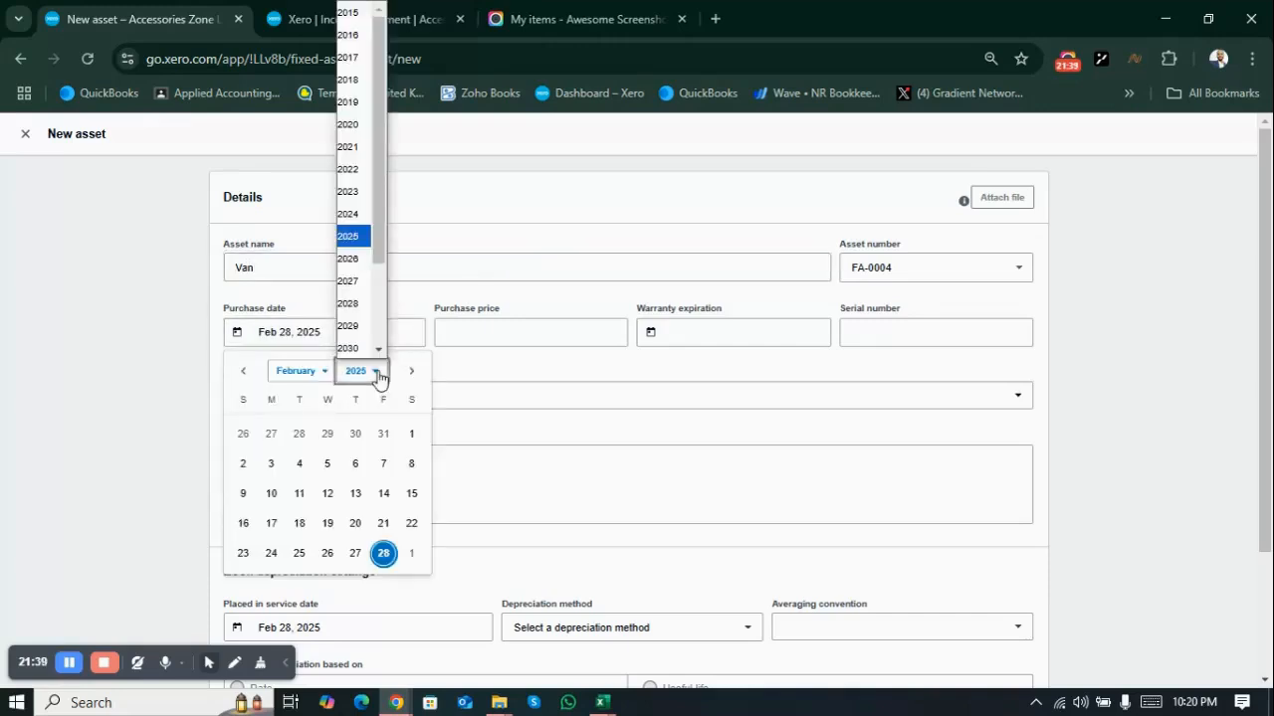
left_click(356, 216)
left_click(315, 380)
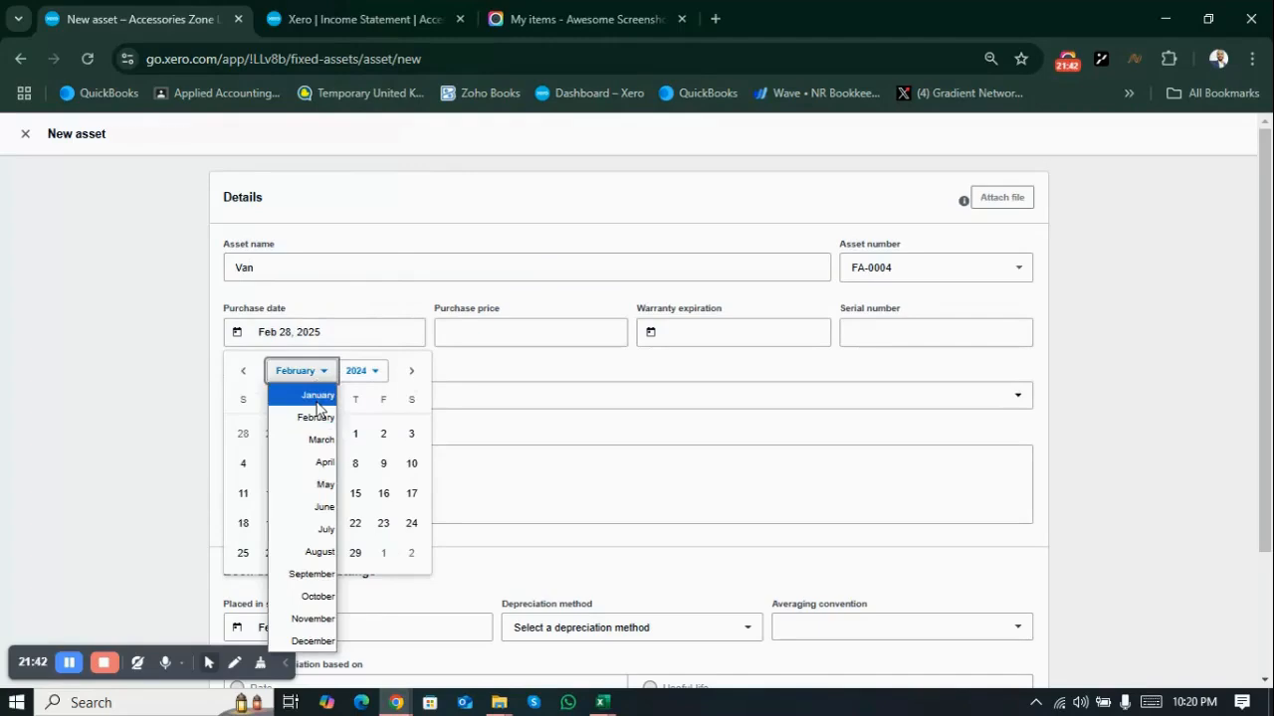
left_click(317, 396)
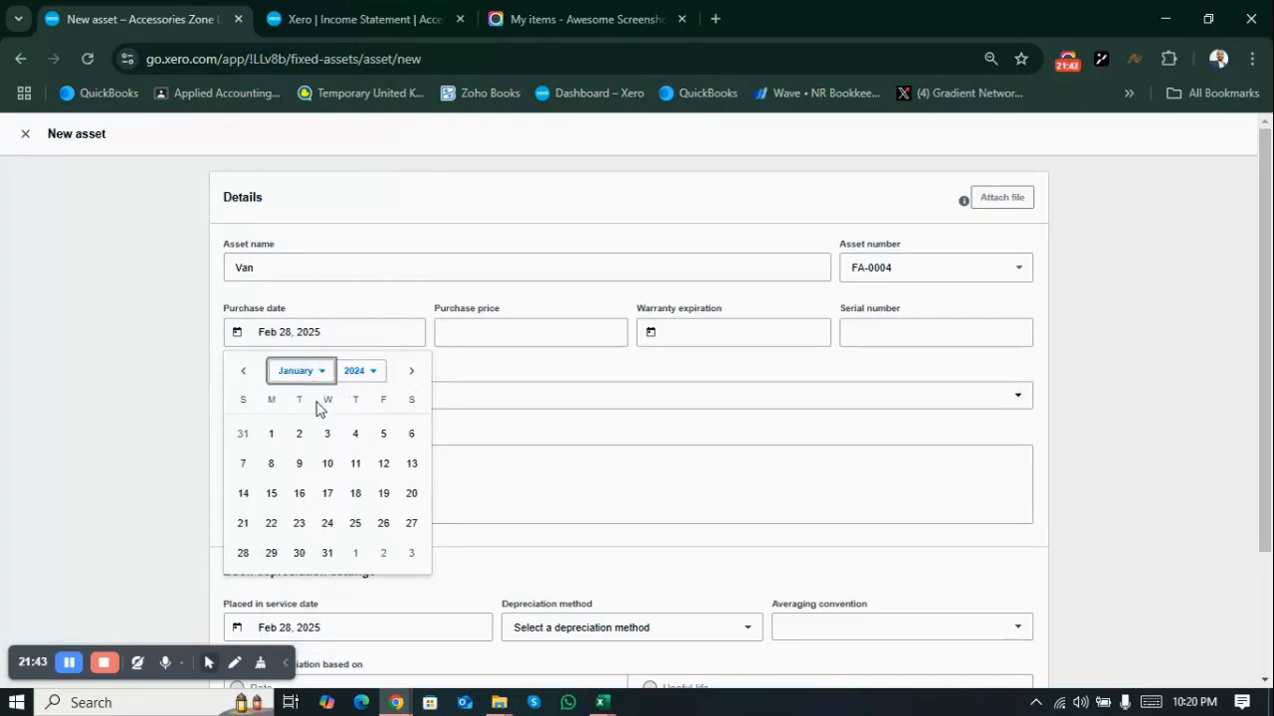
left_click(272, 436)
- Set the Van's purchase price to 18000 and its asset type to Motor Cars
left_click(495, 342)
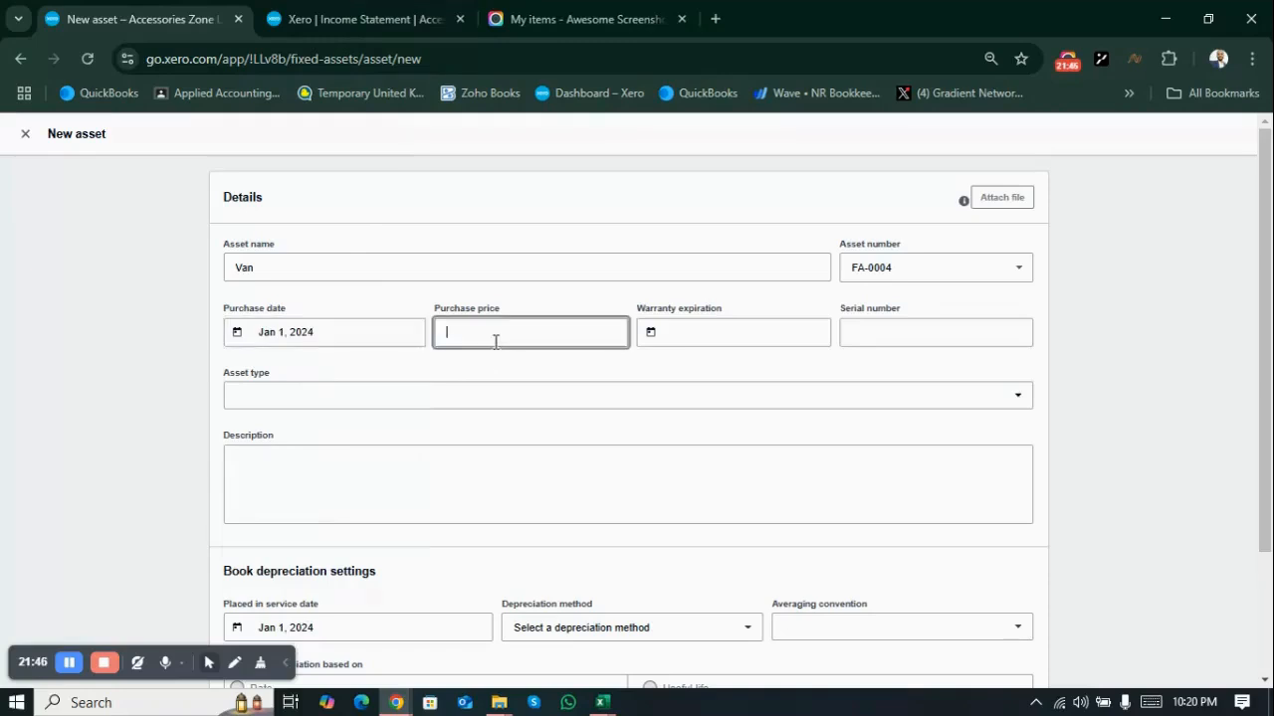
type("18000")
left_click(642, 373)
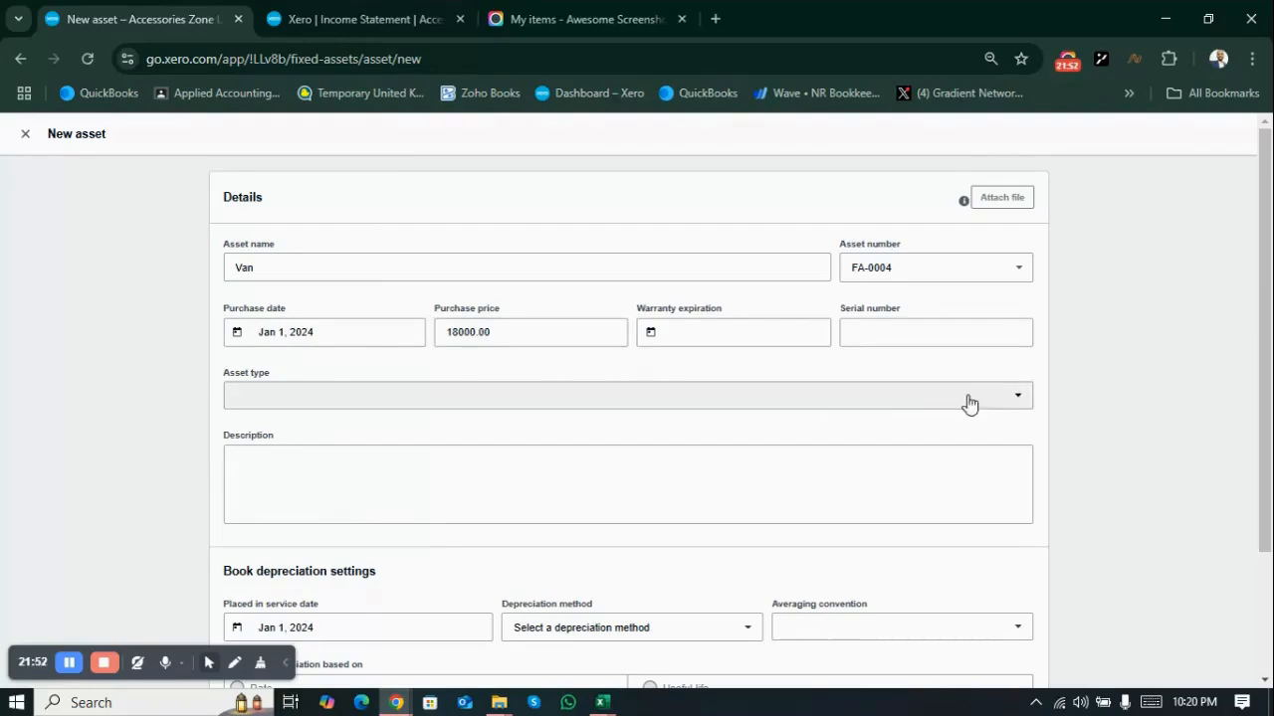
left_click(1017, 398)
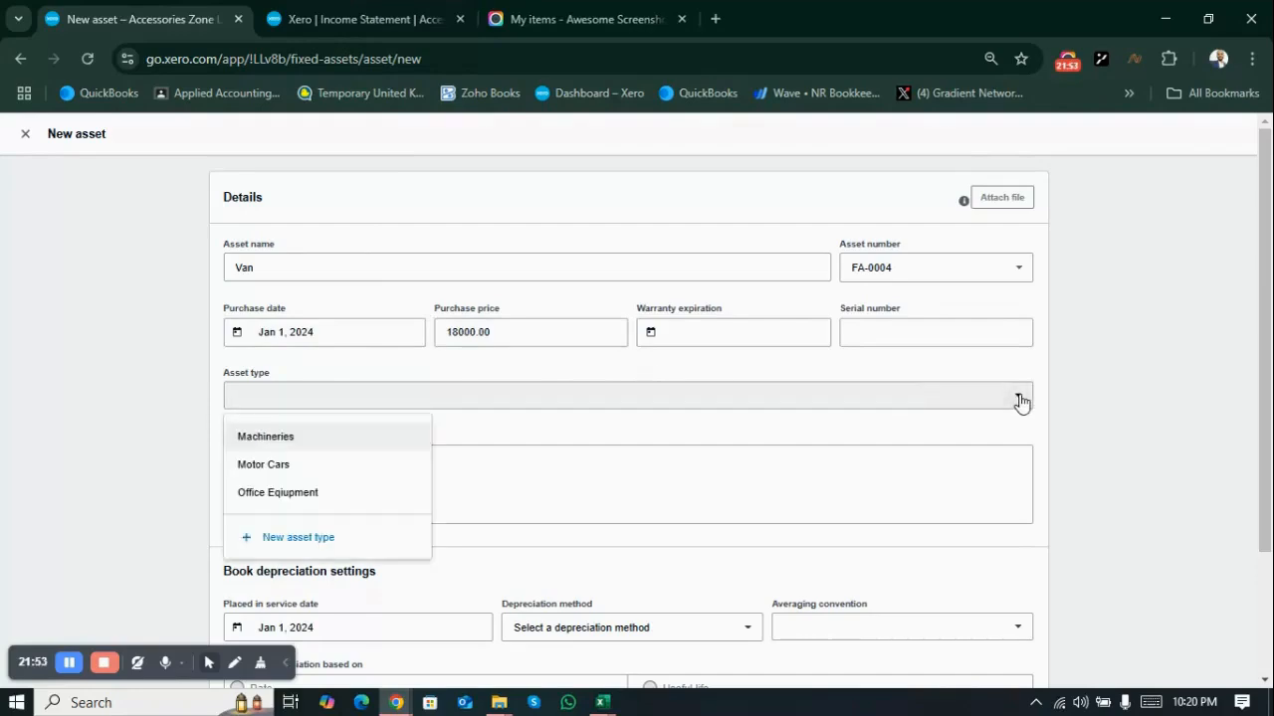
left_click(313, 465)
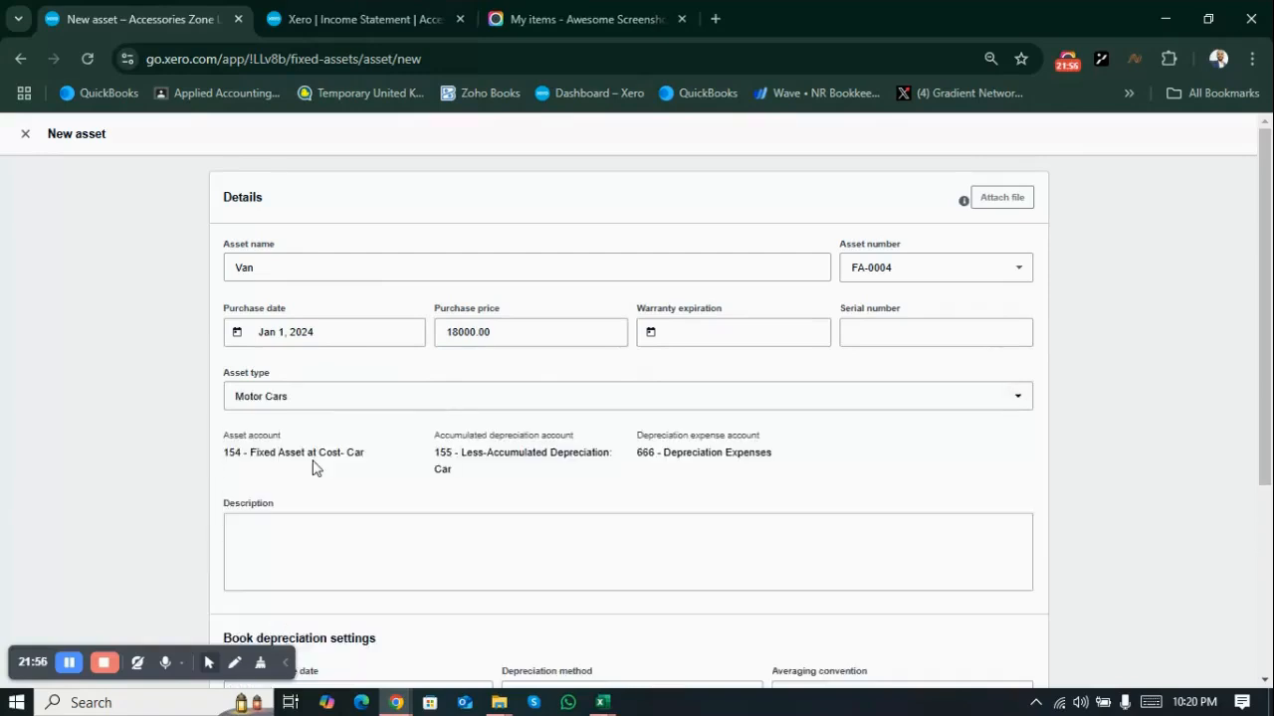
key("Down")
left_click(313, 464)
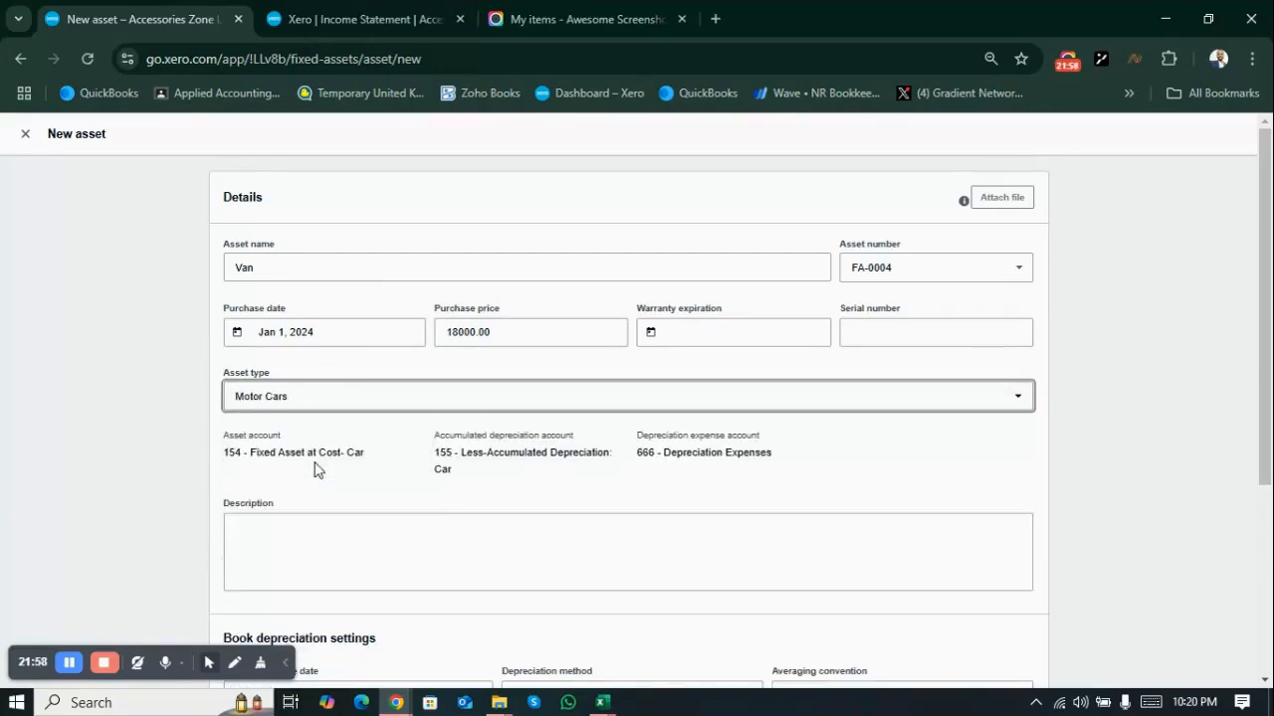
- Review the Van's book depreciation settings and register the asset
left_click(1266, 680)
left_click(1266, 681)
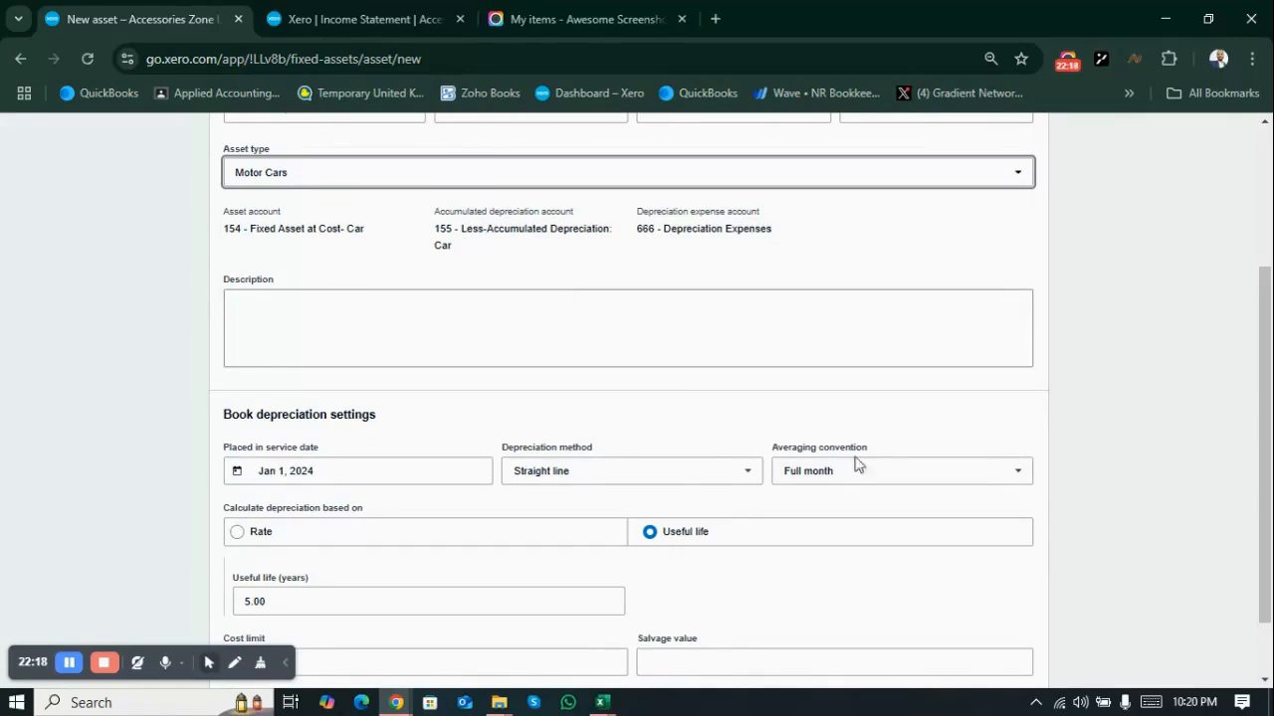
left_click(1265, 681)
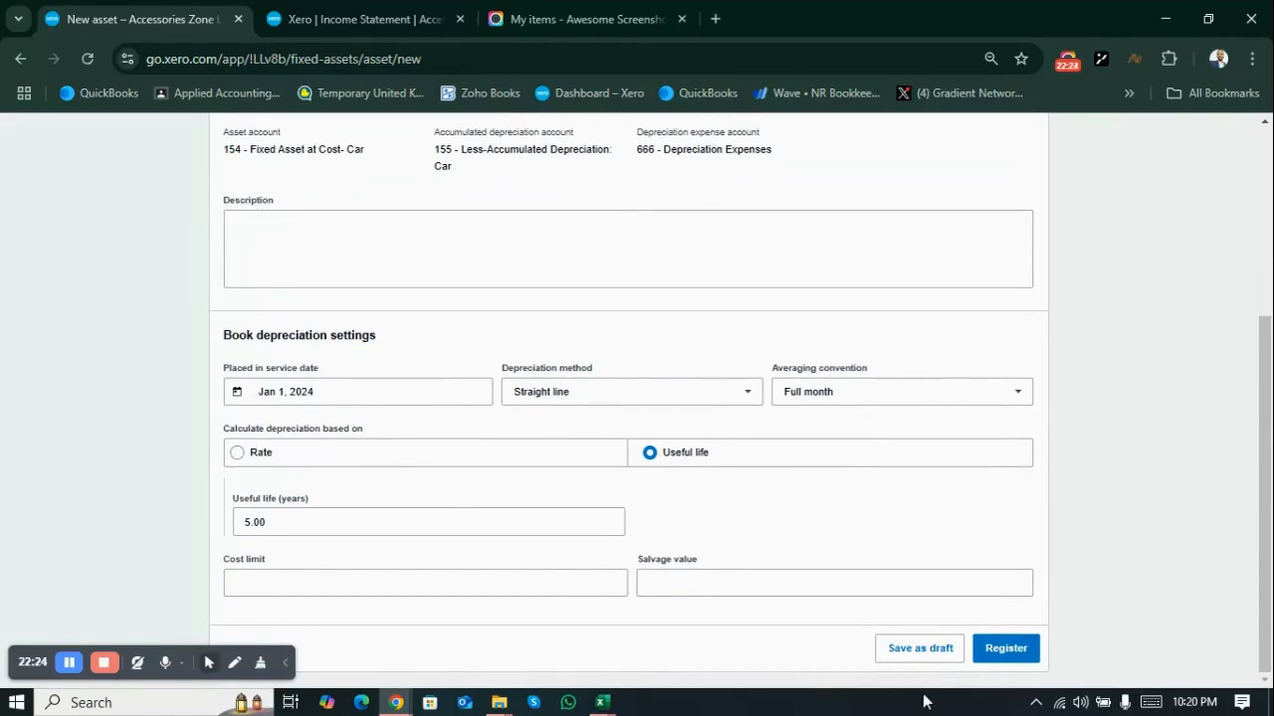
left_click(1003, 659)
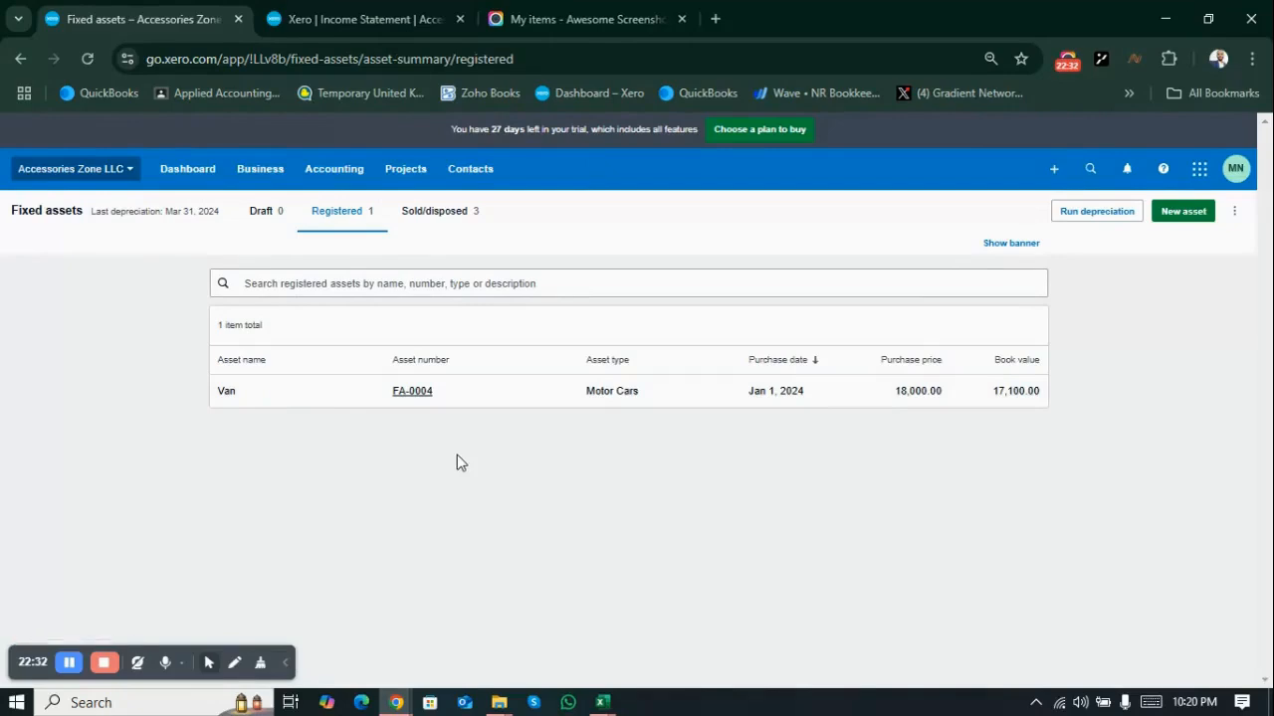
- Return to the Jul 31, 2024 Balance Sheet and examine the Fixed Assets section for the Van's cost and depreciation
left_click(364, 10)
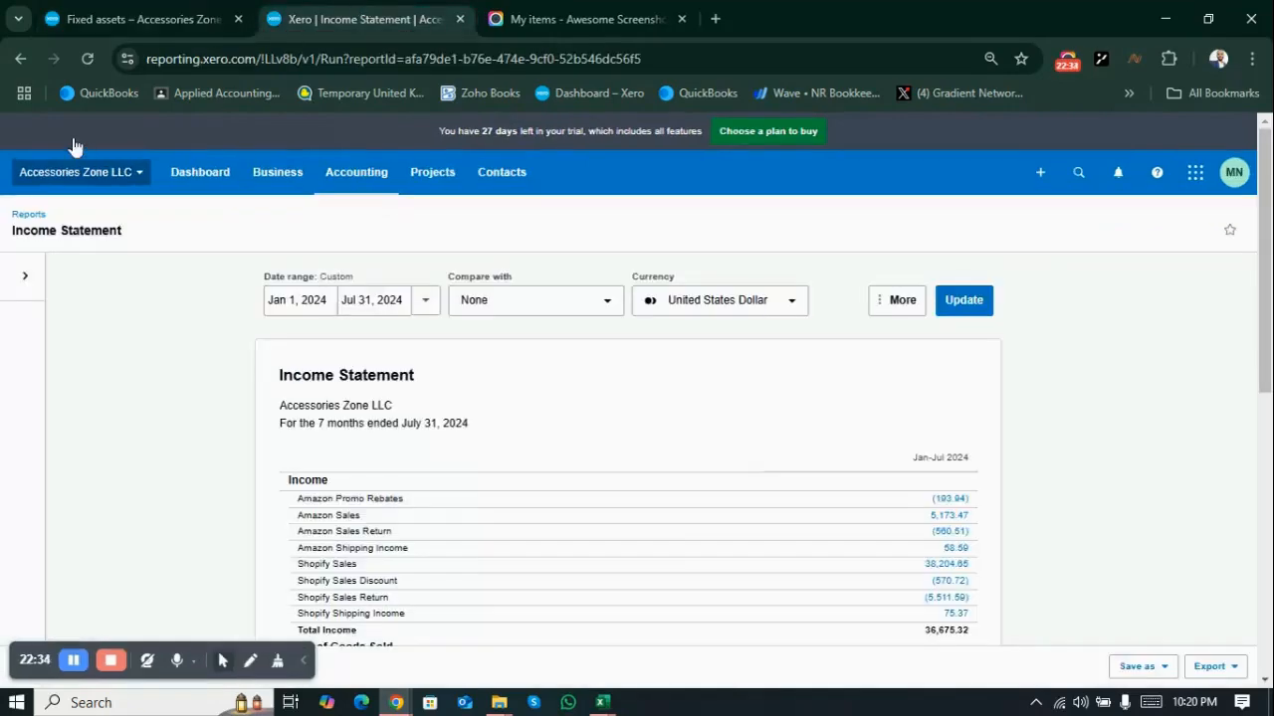
left_click(18, 60)
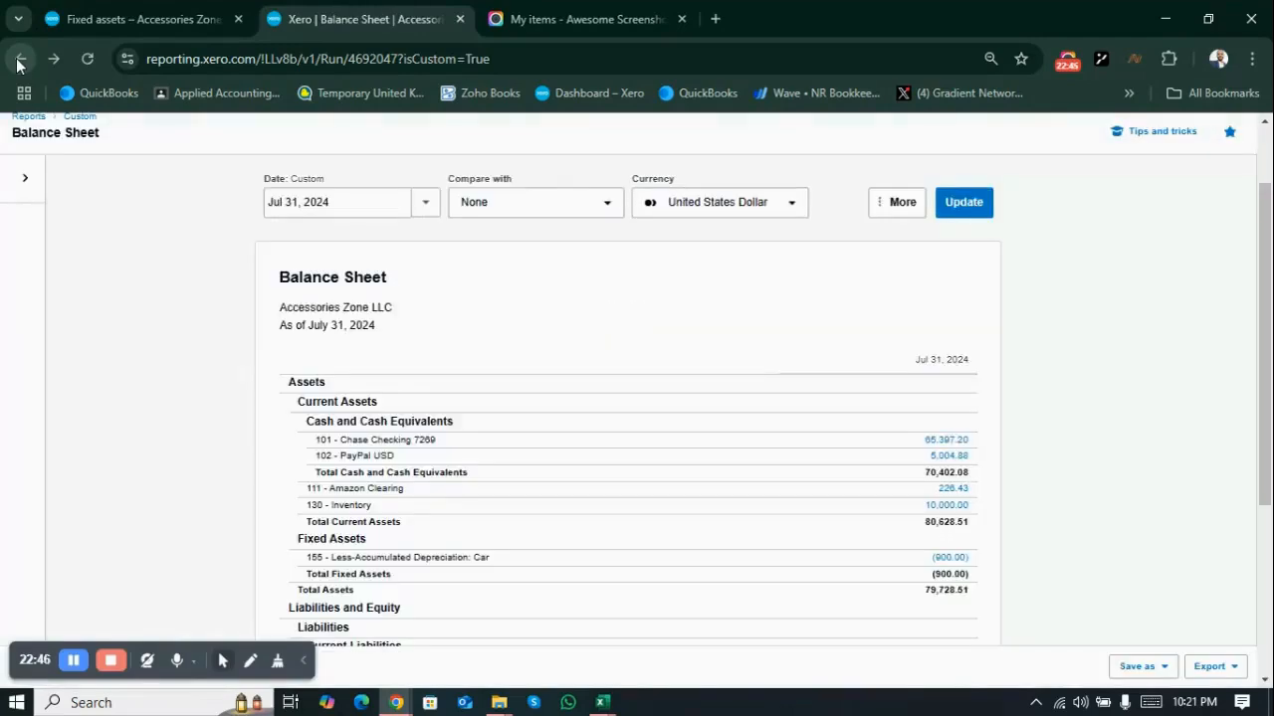
scroll(169, 269, "down", 3)
scroll(169, 268, "up", 4)
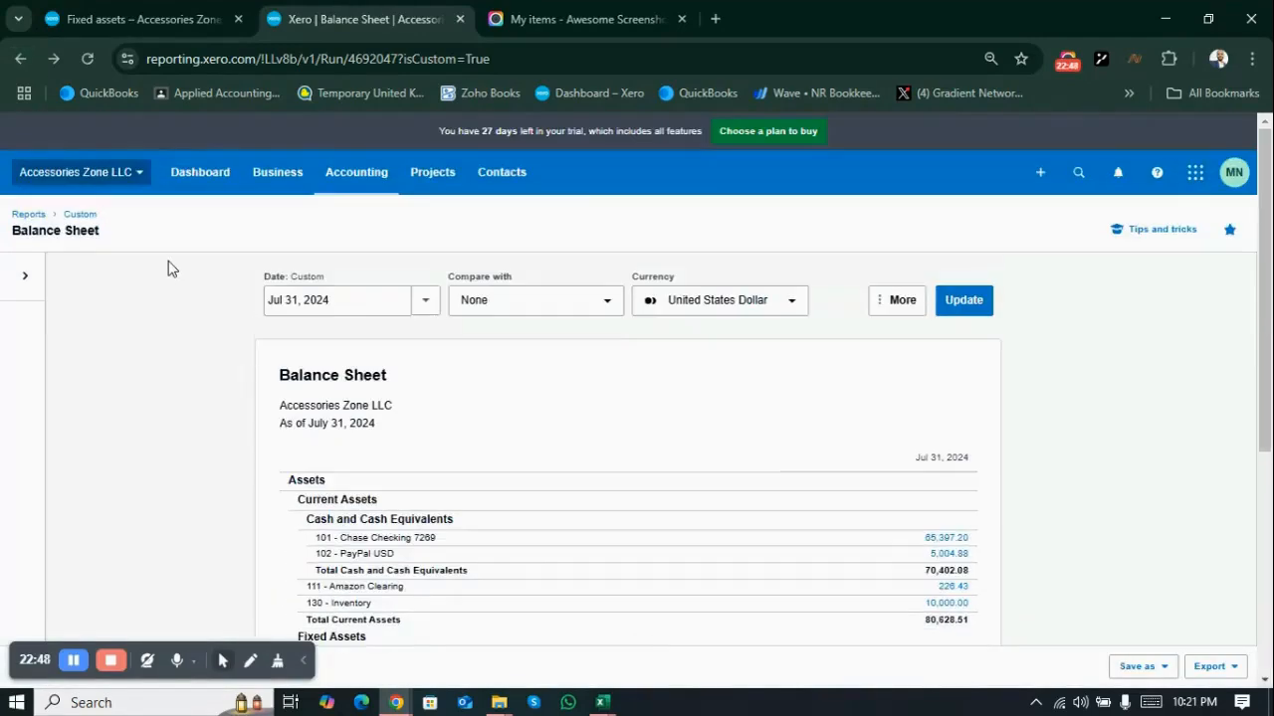
scroll(169, 269, "down", 4)
scroll(169, 268, "up", 4)
scroll(225, 346, "down", 4)
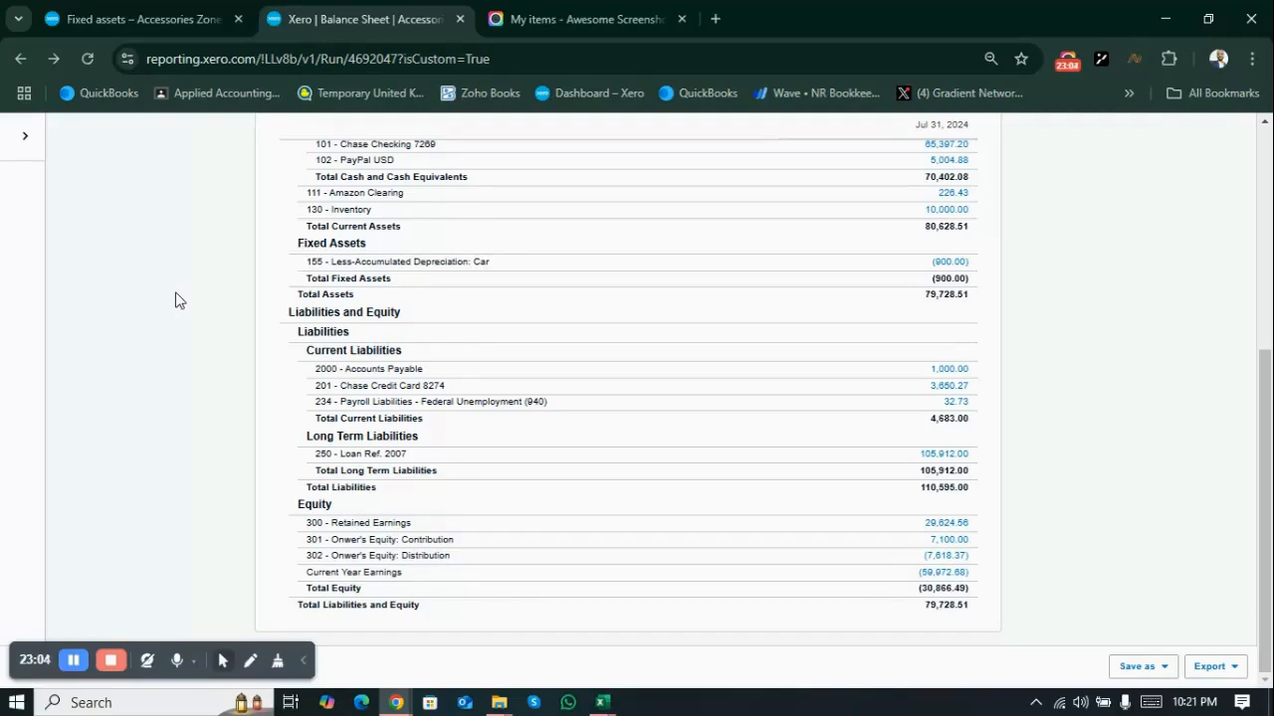
- Compare the Van's purchase price and book value in the registered assets with account 155 in the Balance Sheet
key("ctrl+shift+Tab")
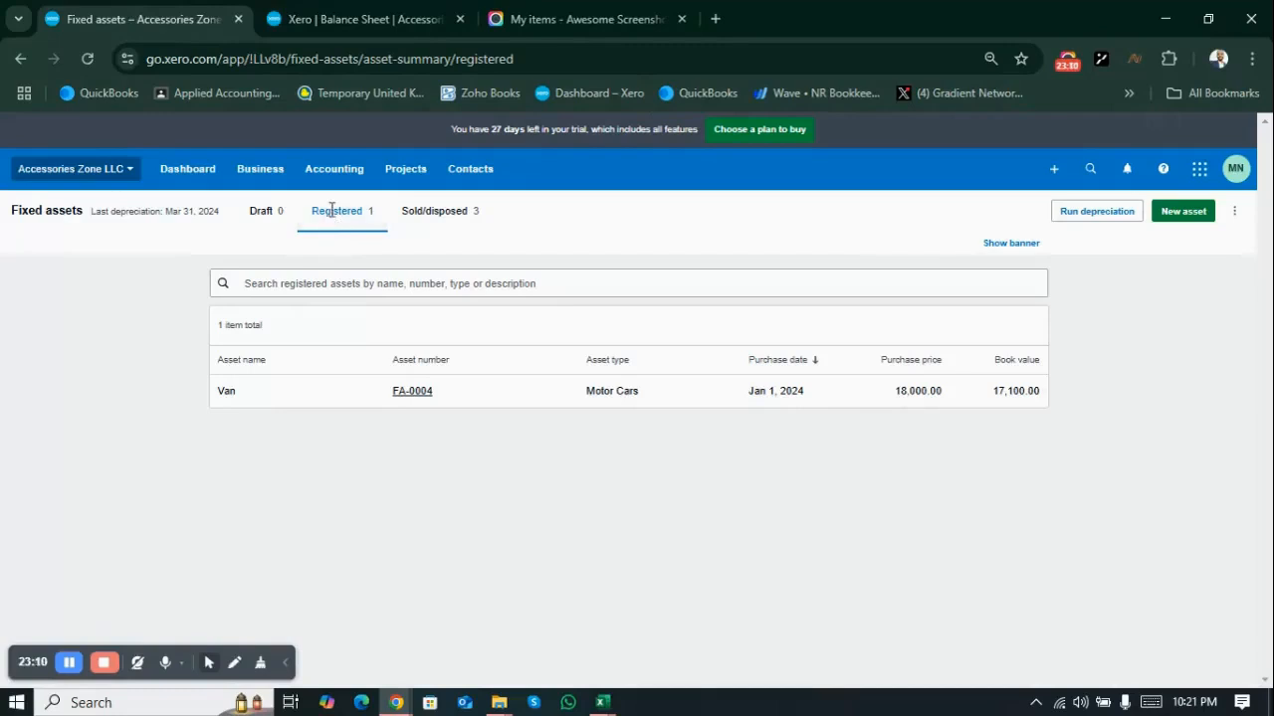
key("ctrl+Tab")
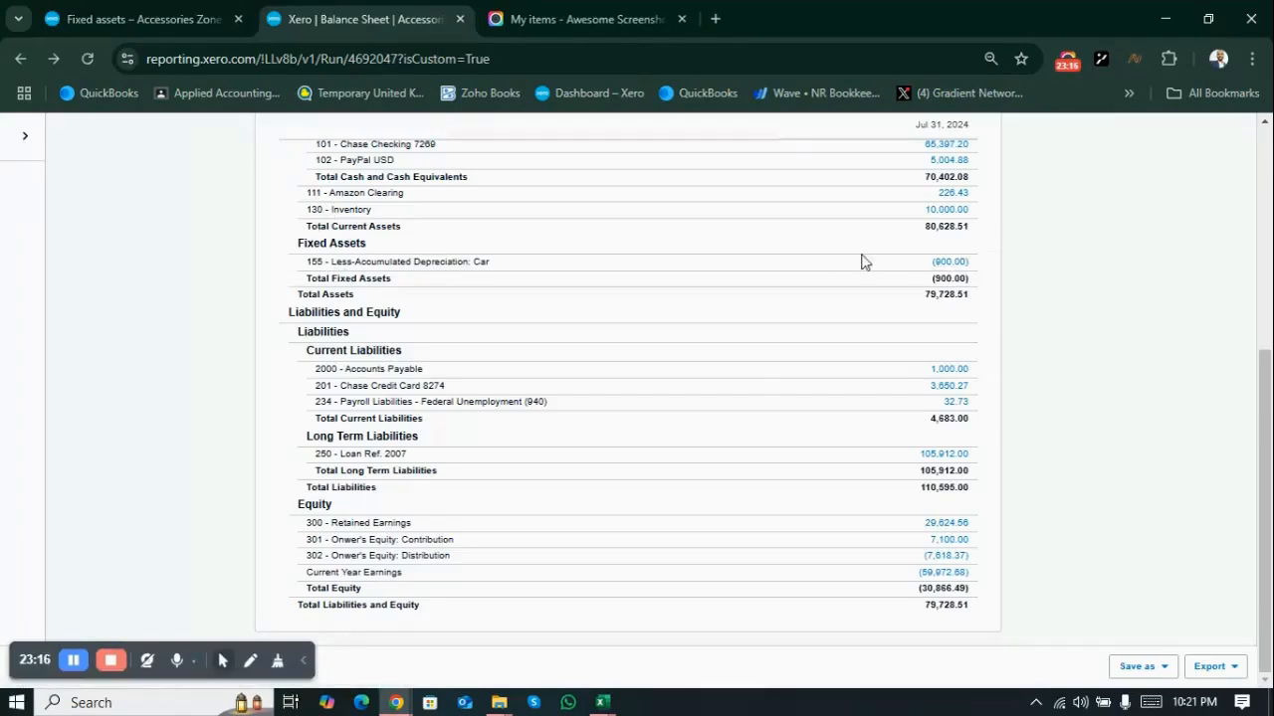
key("ctrl+shift+Tab")
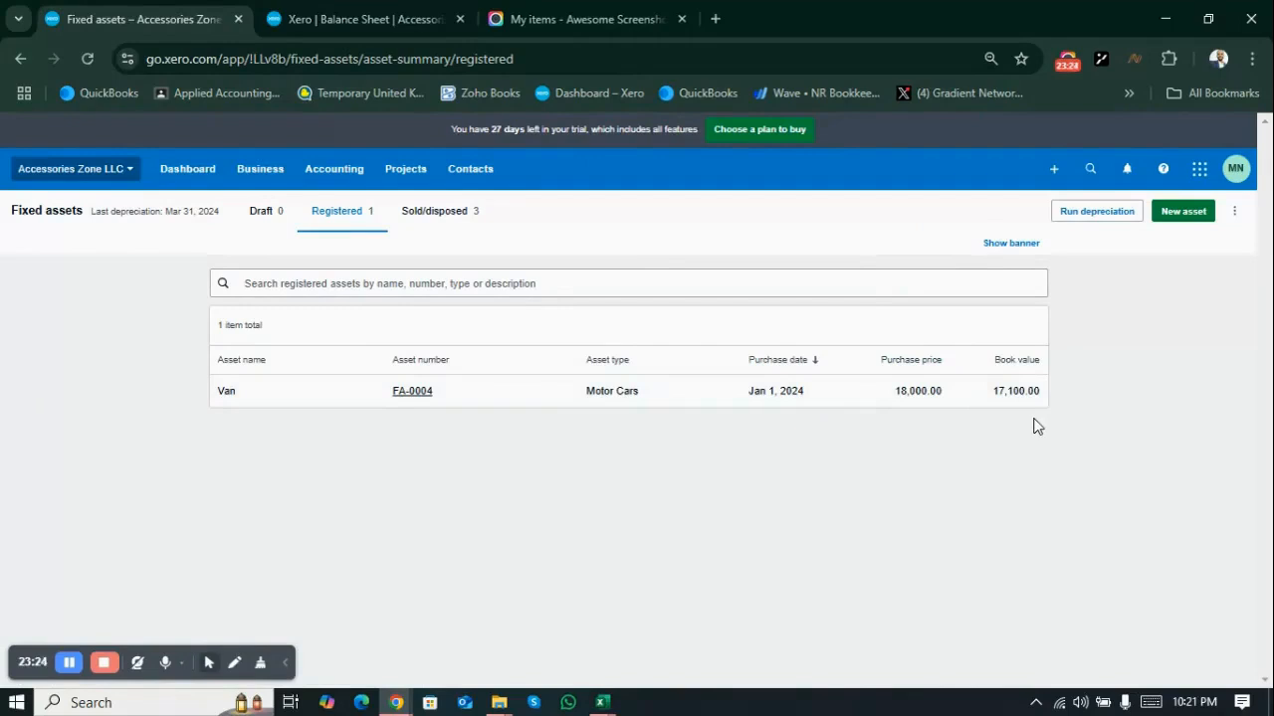
key("ctrl+Tab")
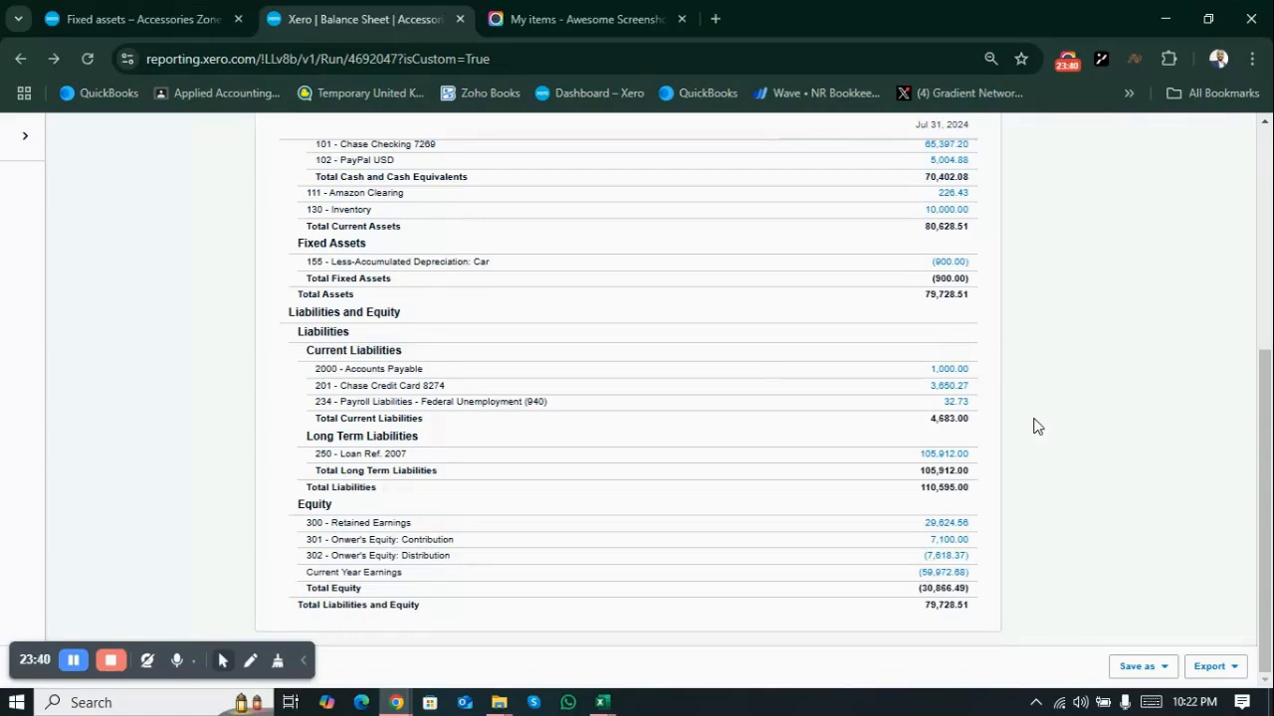
left_click(68, 664)
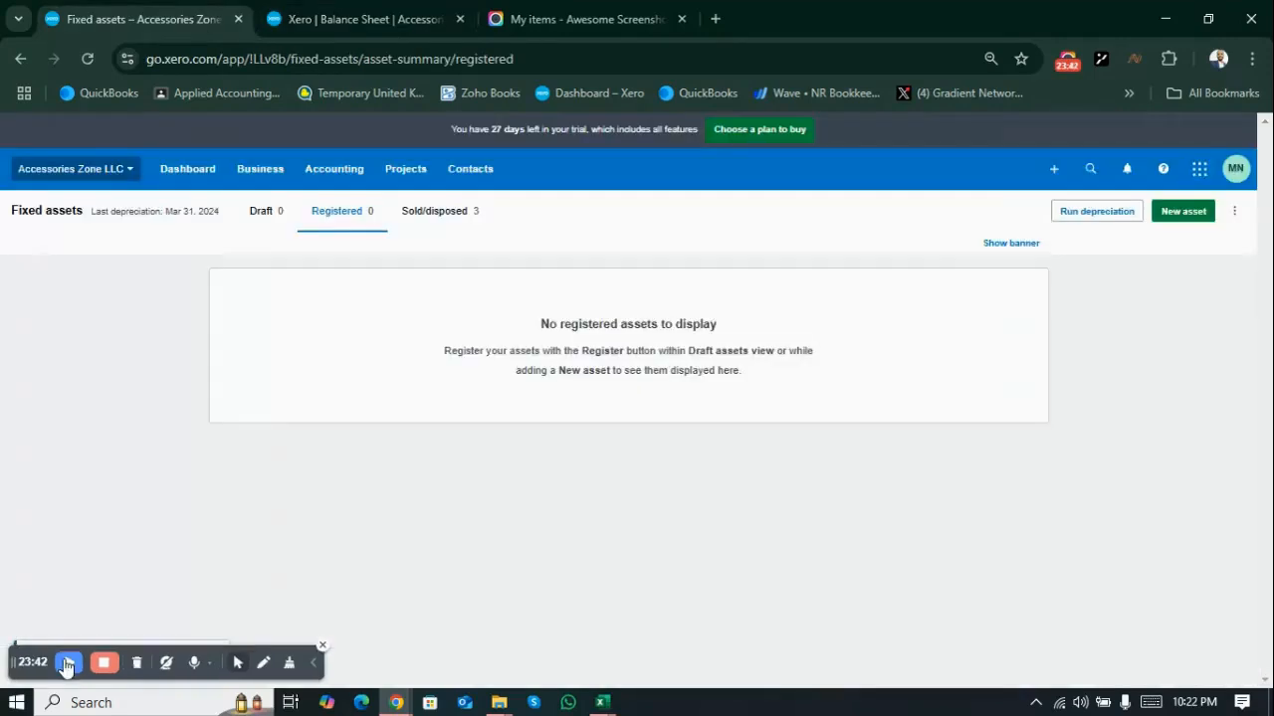
left_click(68, 663)
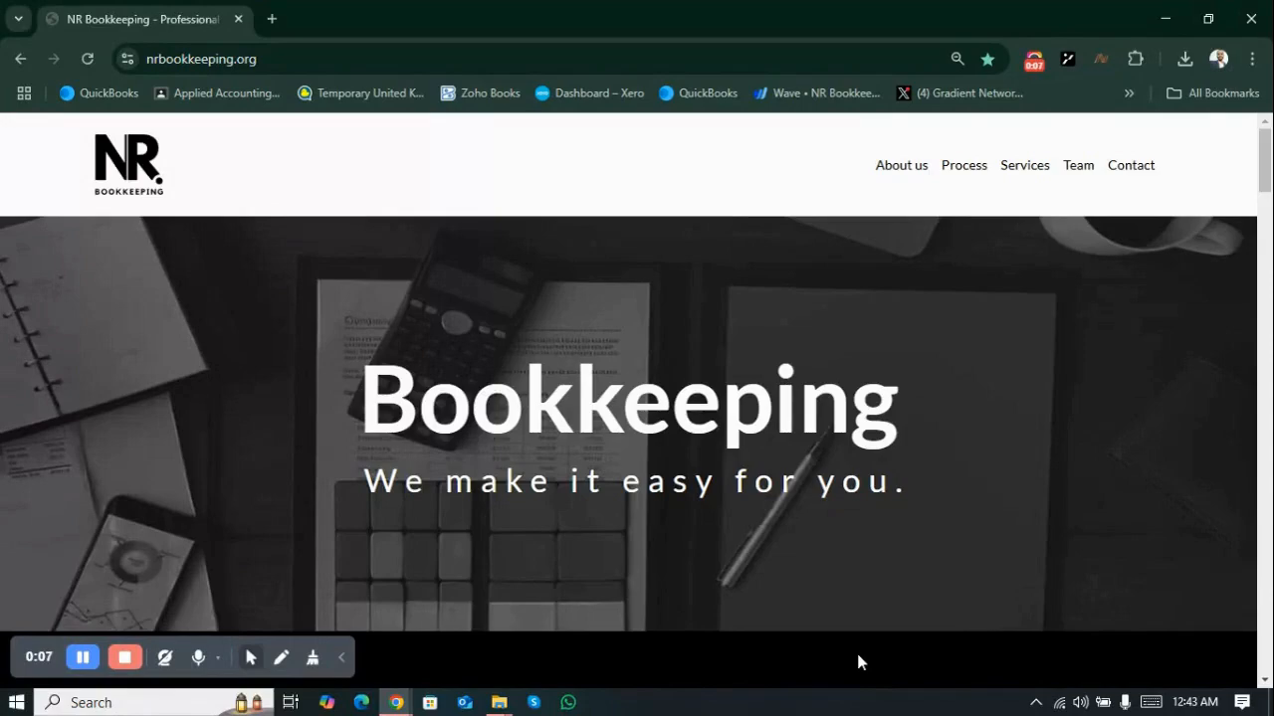
- Look through the NR Bookkeeping website's process, services, team and contact form sections, and return to its start
scroll(858, 655, "down", 4)
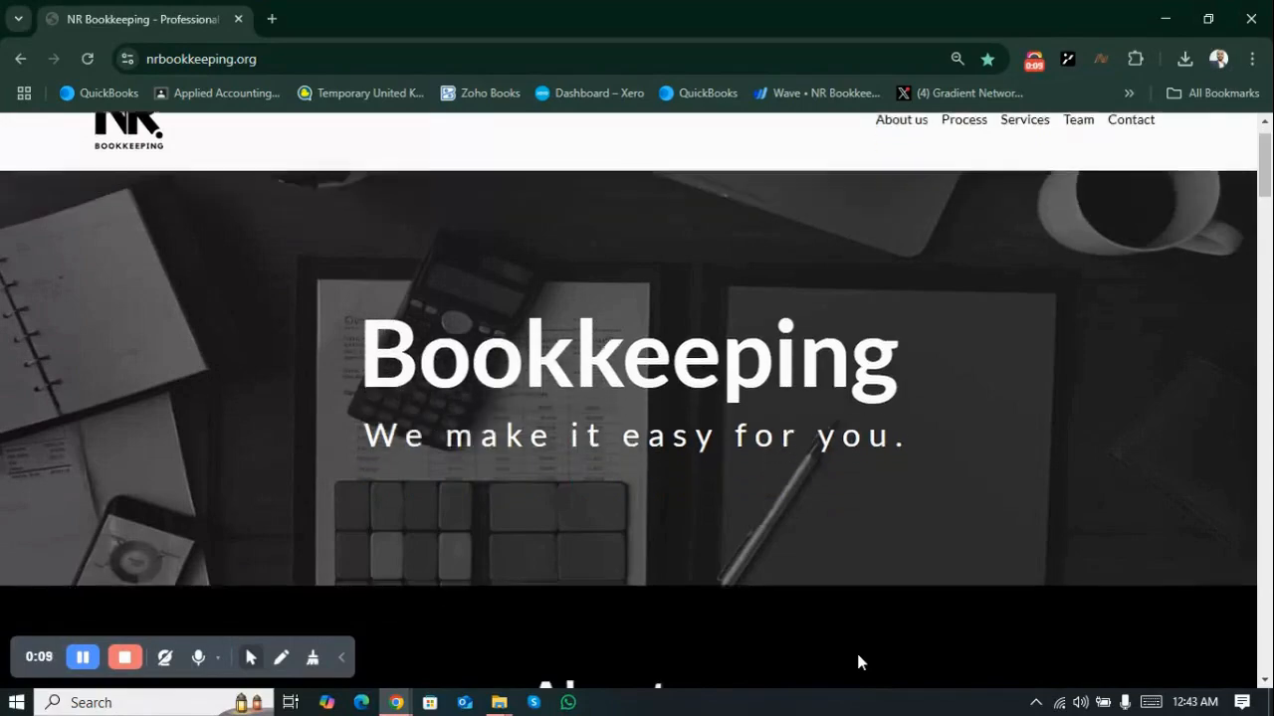
scroll(858, 661, "down", 6)
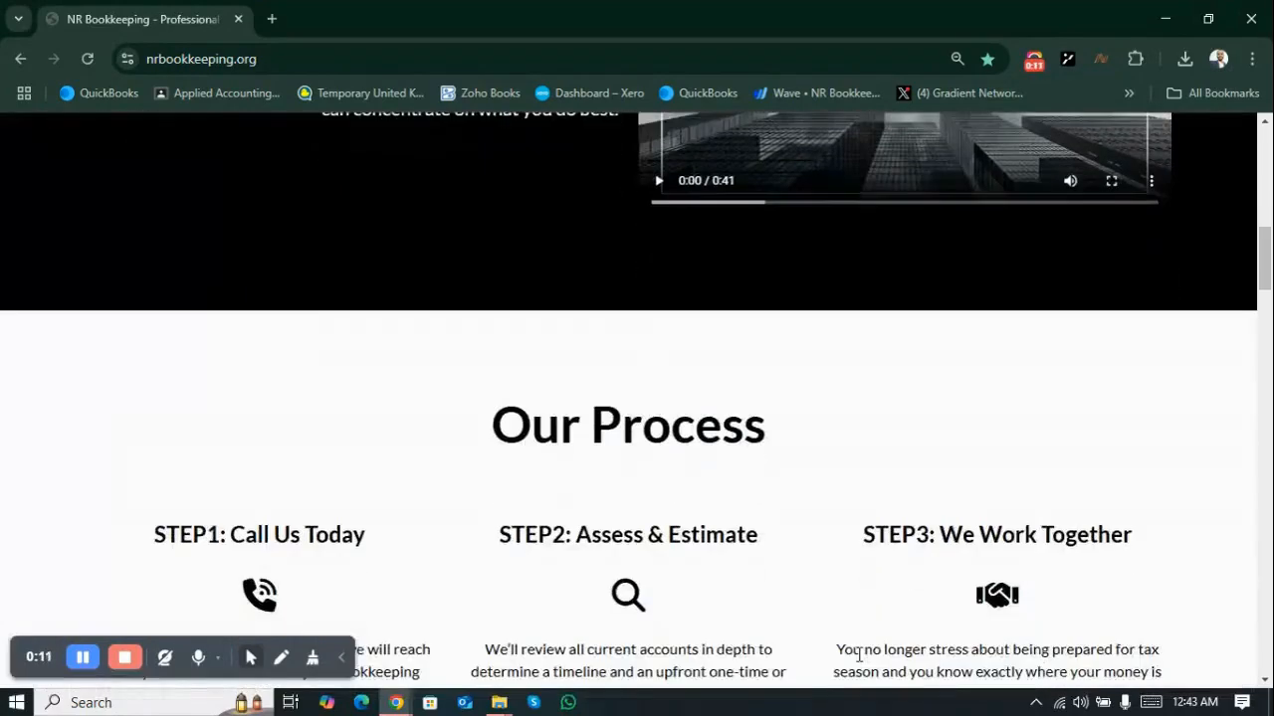
scroll(859, 662, "down", 8)
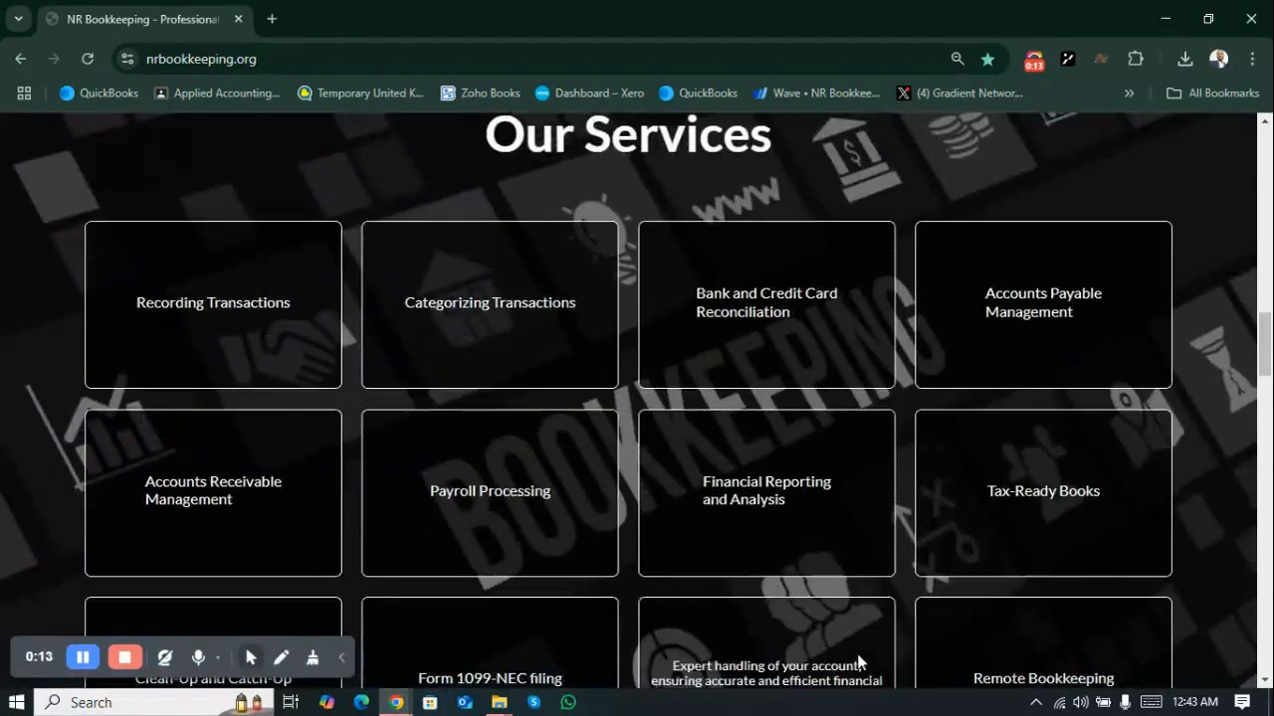
scroll(861, 662, "down", 6)
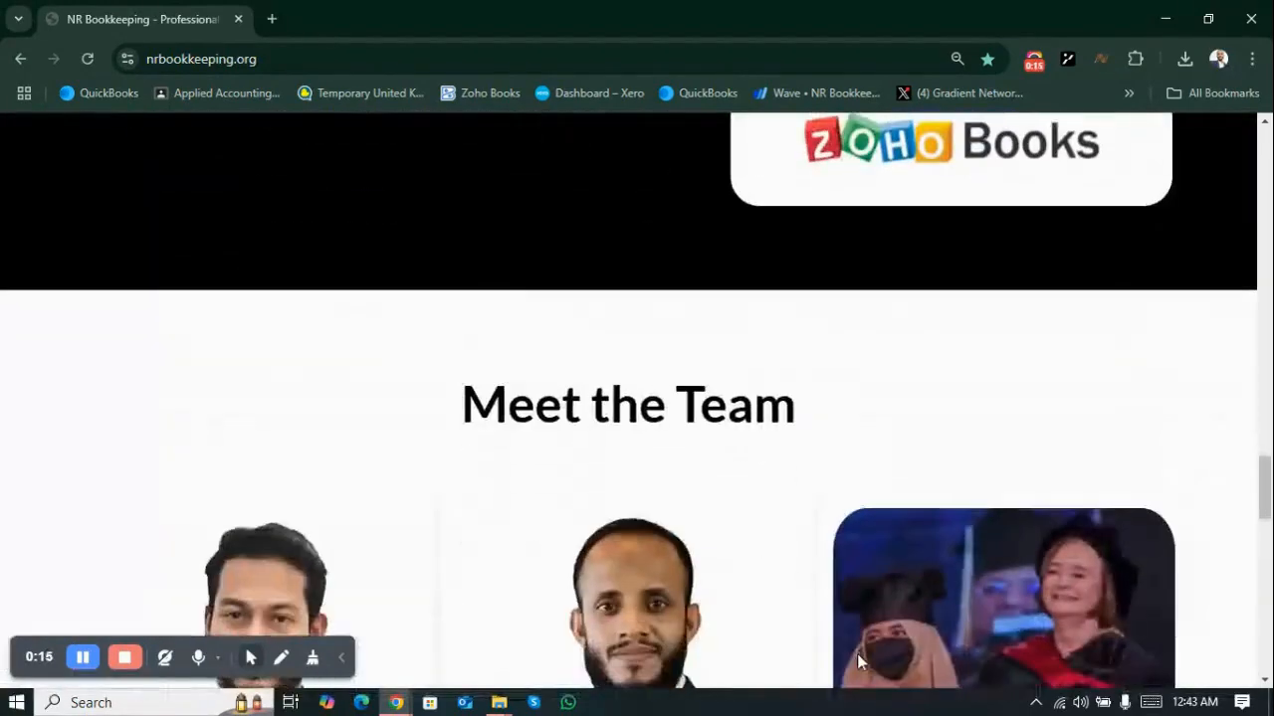
scroll(857, 654, "down", 3)
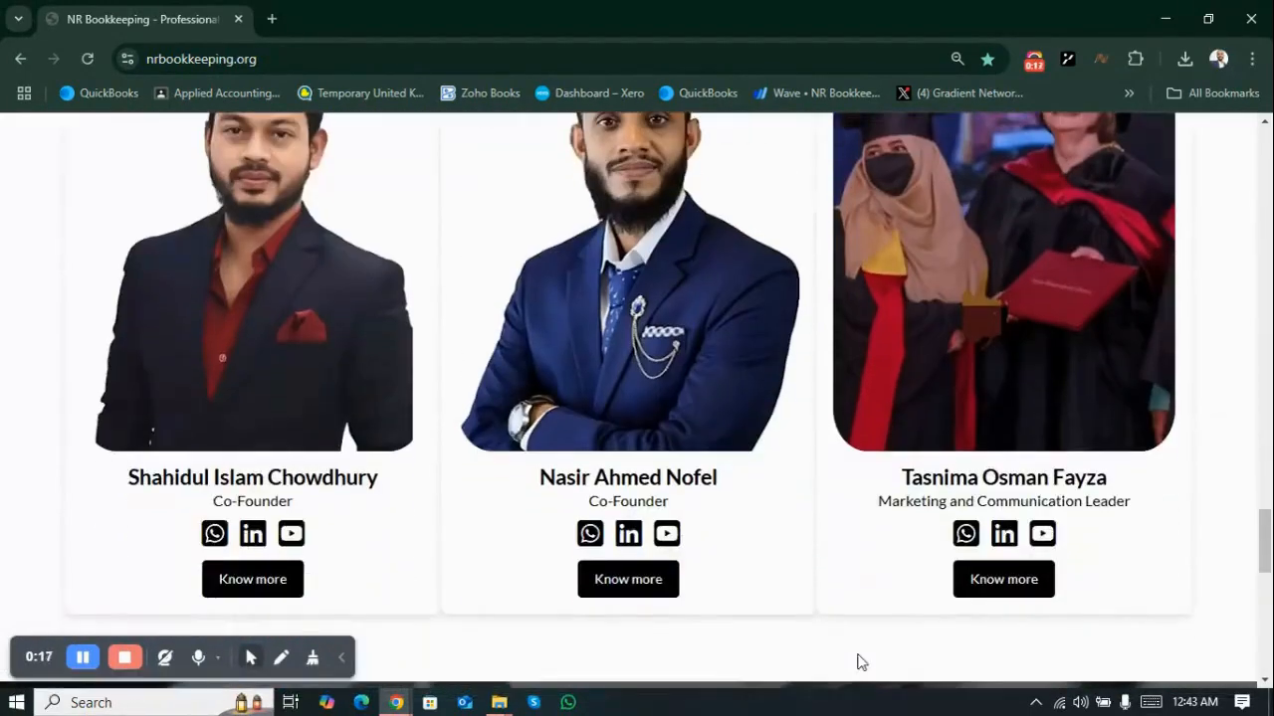
scroll(857, 654, "down", 5)
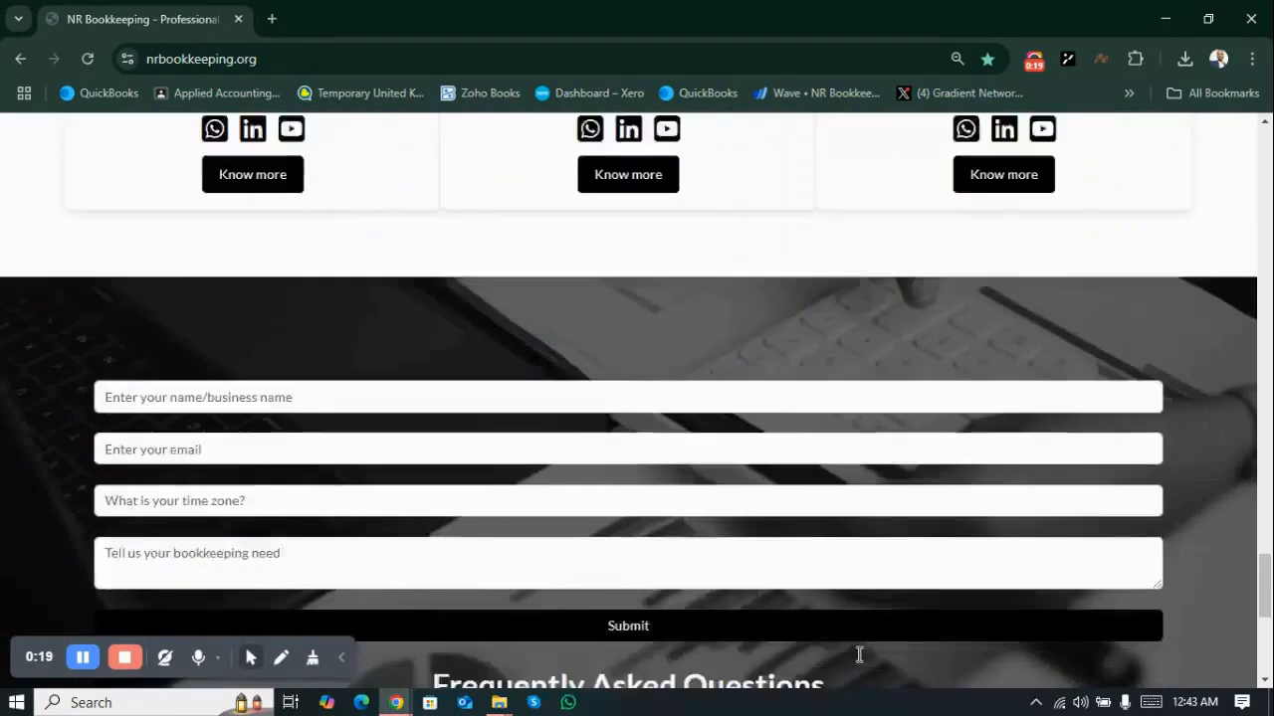
scroll(859, 661, "up", 3)
scroll(859, 662, "up", 15)
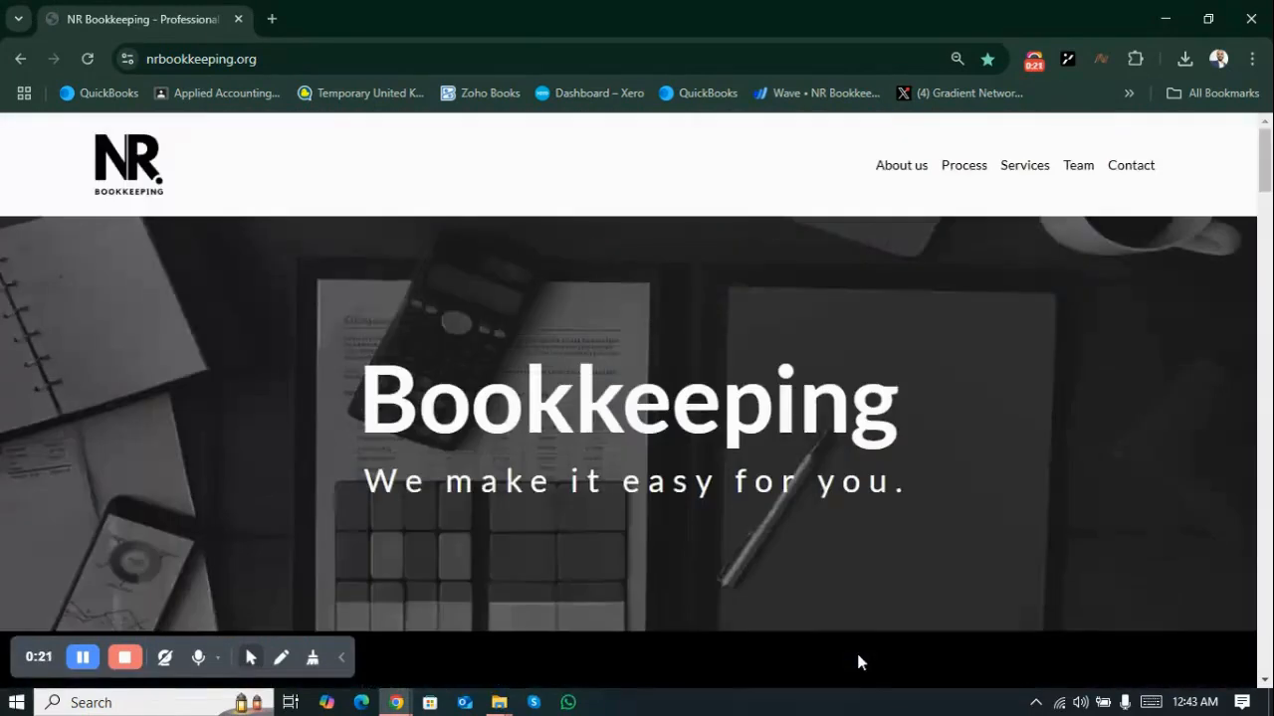